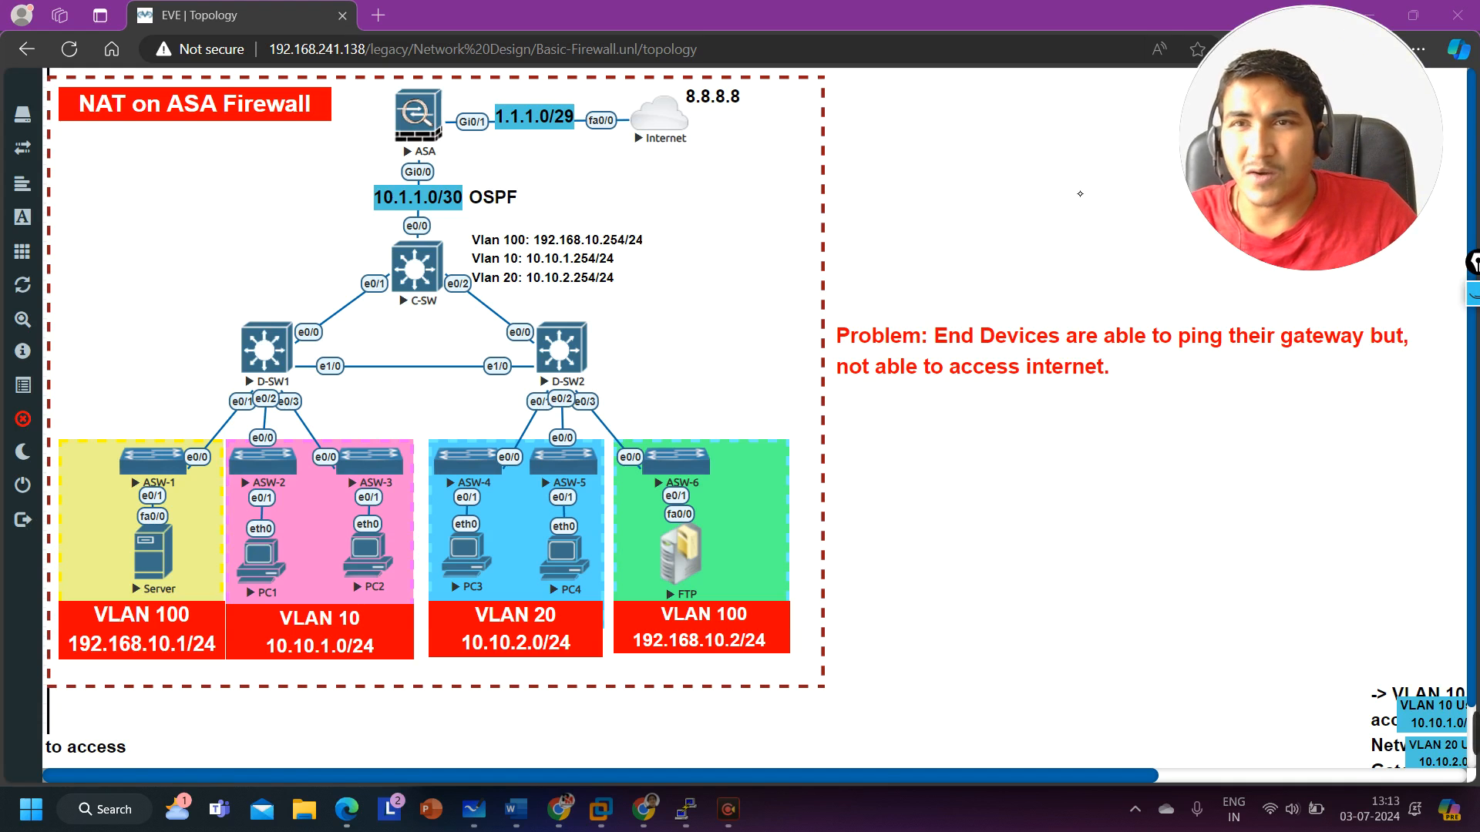
left_click(1474, 294)
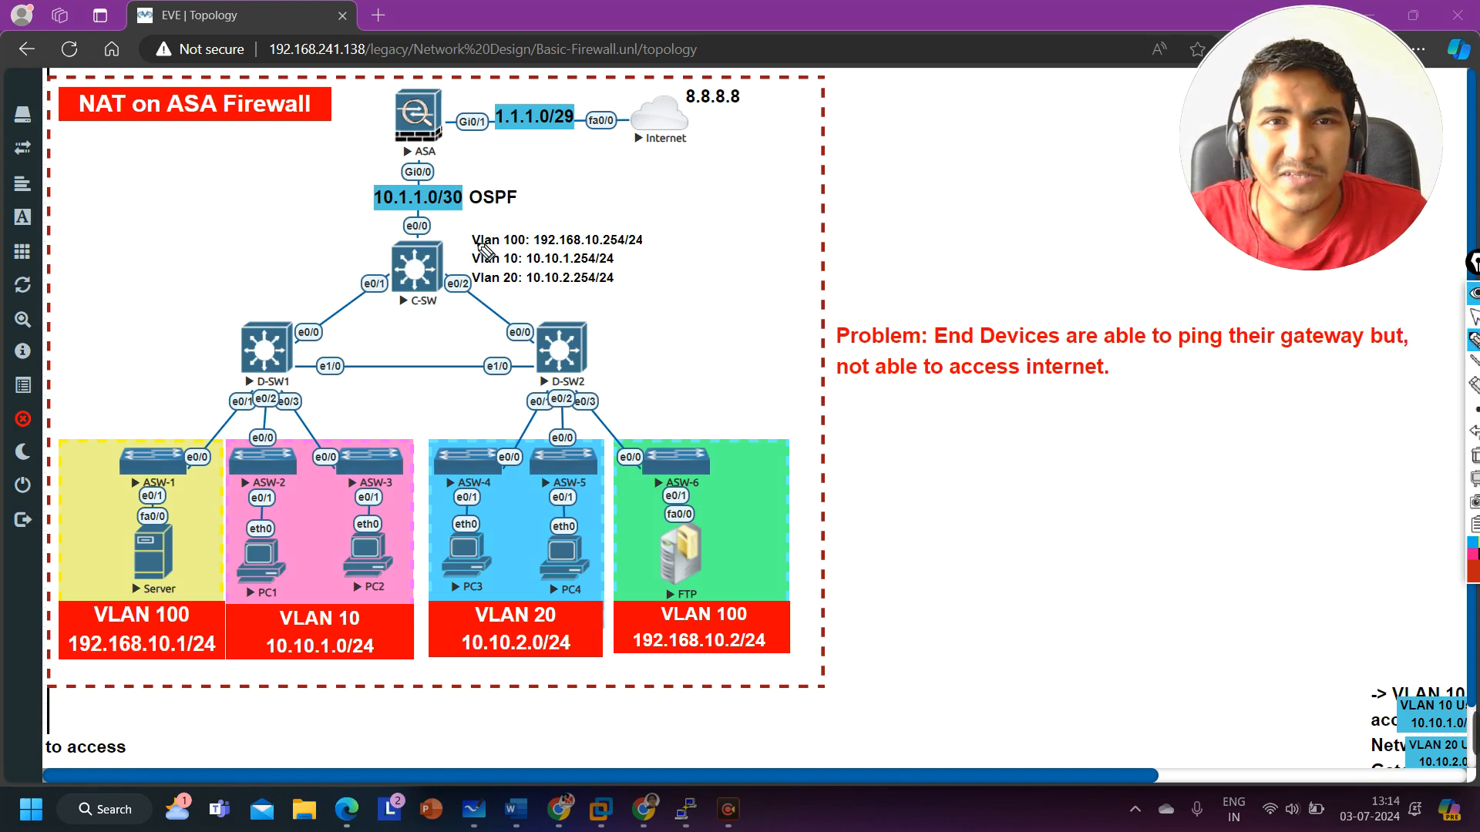
mouse_move(472, 246)
left_mouse_down()
mouse_move(509, 242)
mouse_move(510, 288)
left_mouse_up()
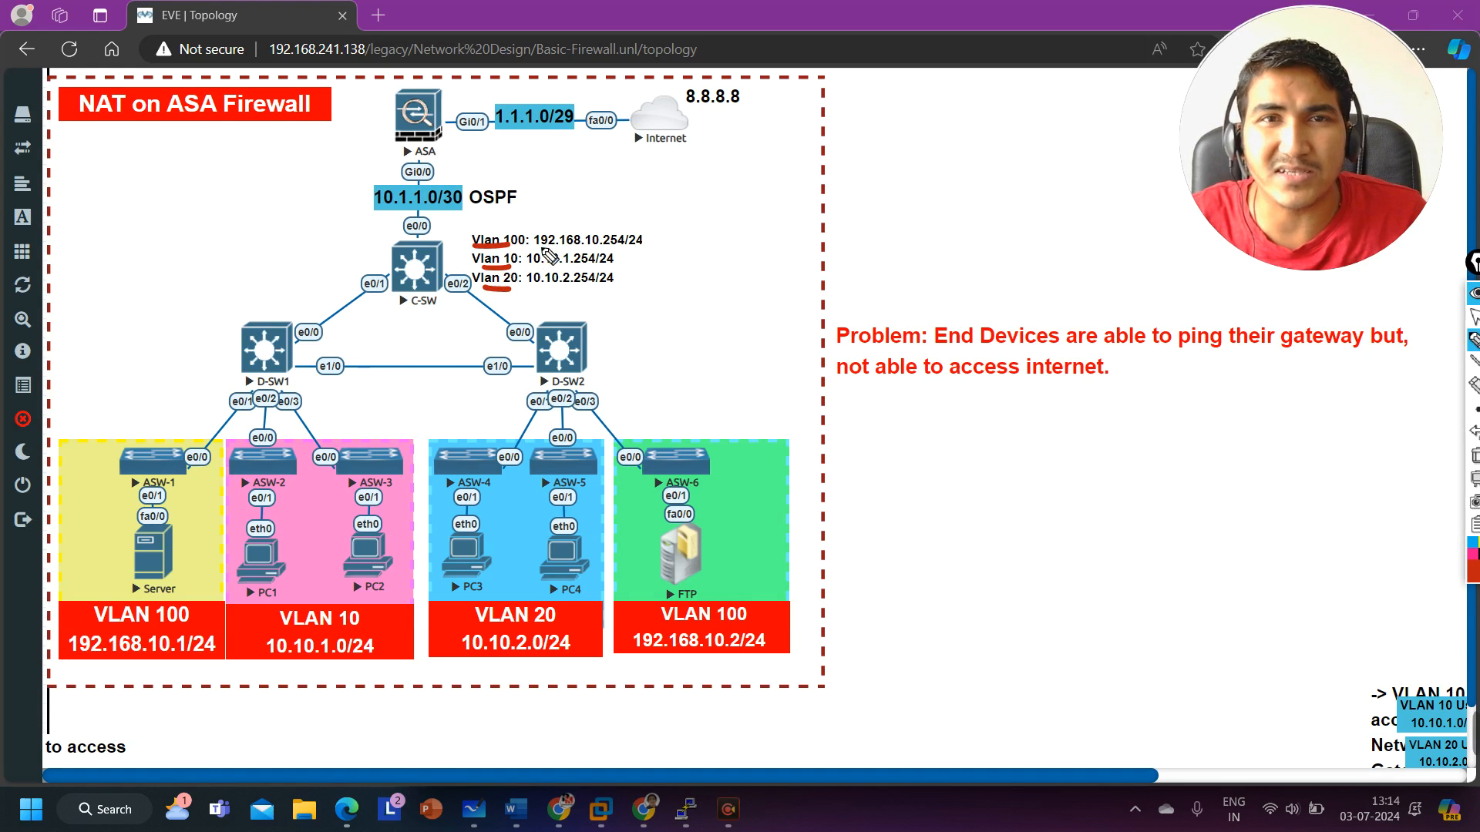
mouse_move(536, 247)
left_mouse_down()
mouse_move(622, 247)
mouse_move(590, 219)
mouse_move(609, 227)
left_mouse_up()
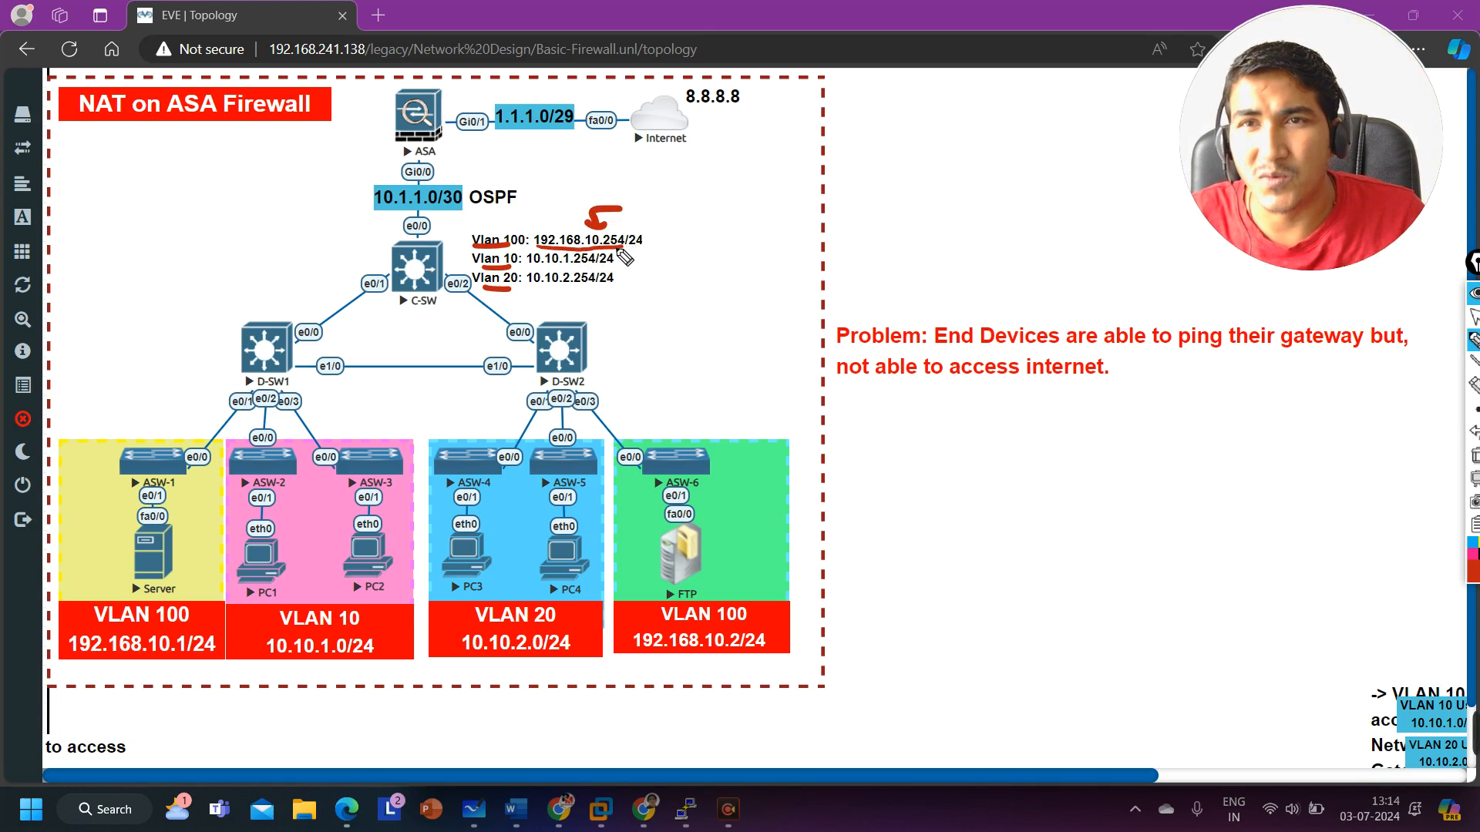
mouse_move(193, 527)
left_mouse_down()
mouse_move(96, 597)
mouse_move(158, 532)
left_mouse_up()
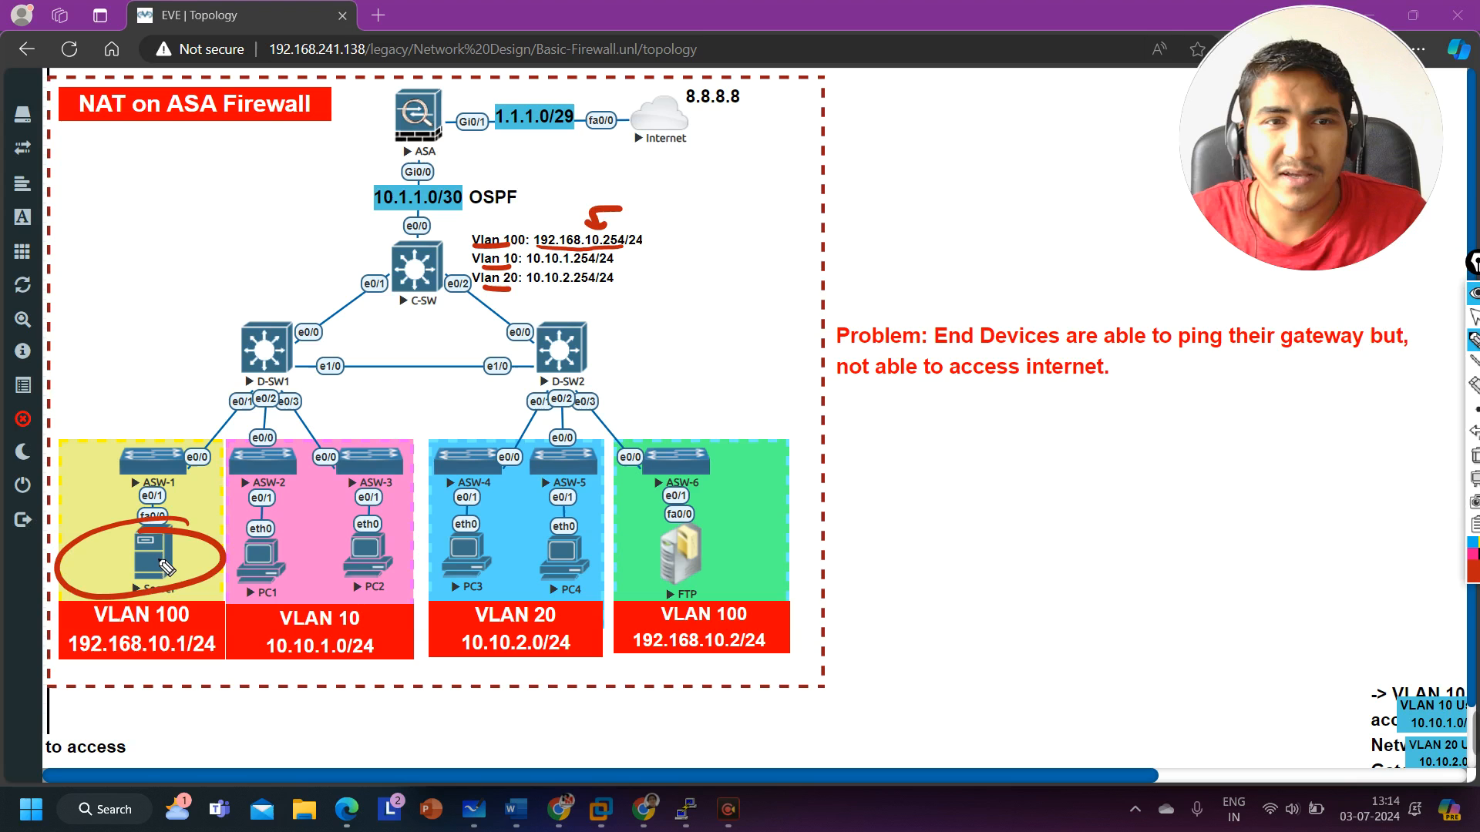
mouse_move(720, 507)
left_mouse_down()
mouse_move(616, 562)
mouse_move(686, 501)
left_mouse_up()
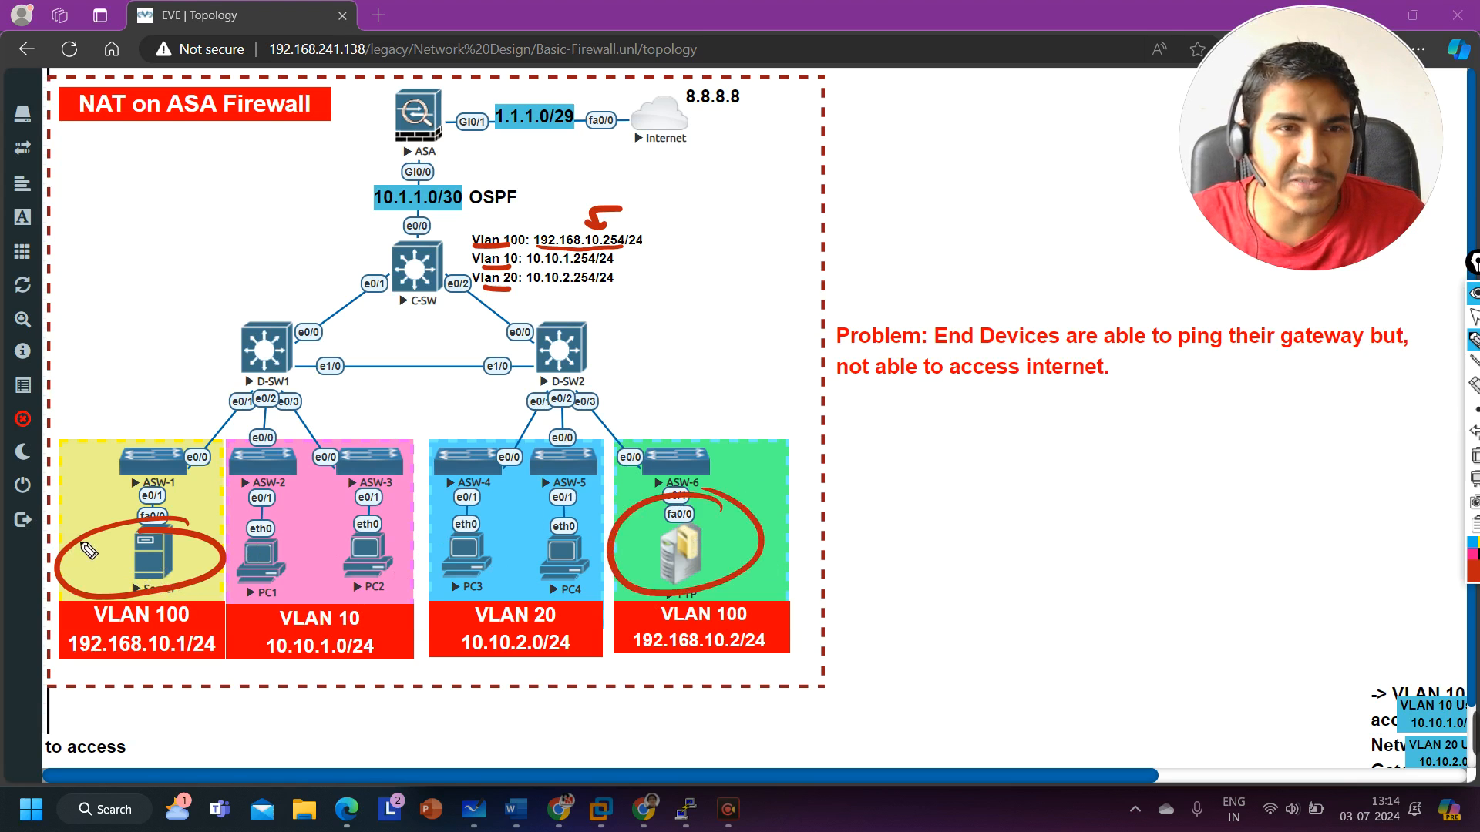
mouse_move(73, 541)
left_mouse_down()
mouse_move(86, 569)
mouse_move(149, 532)
left_mouse_up()
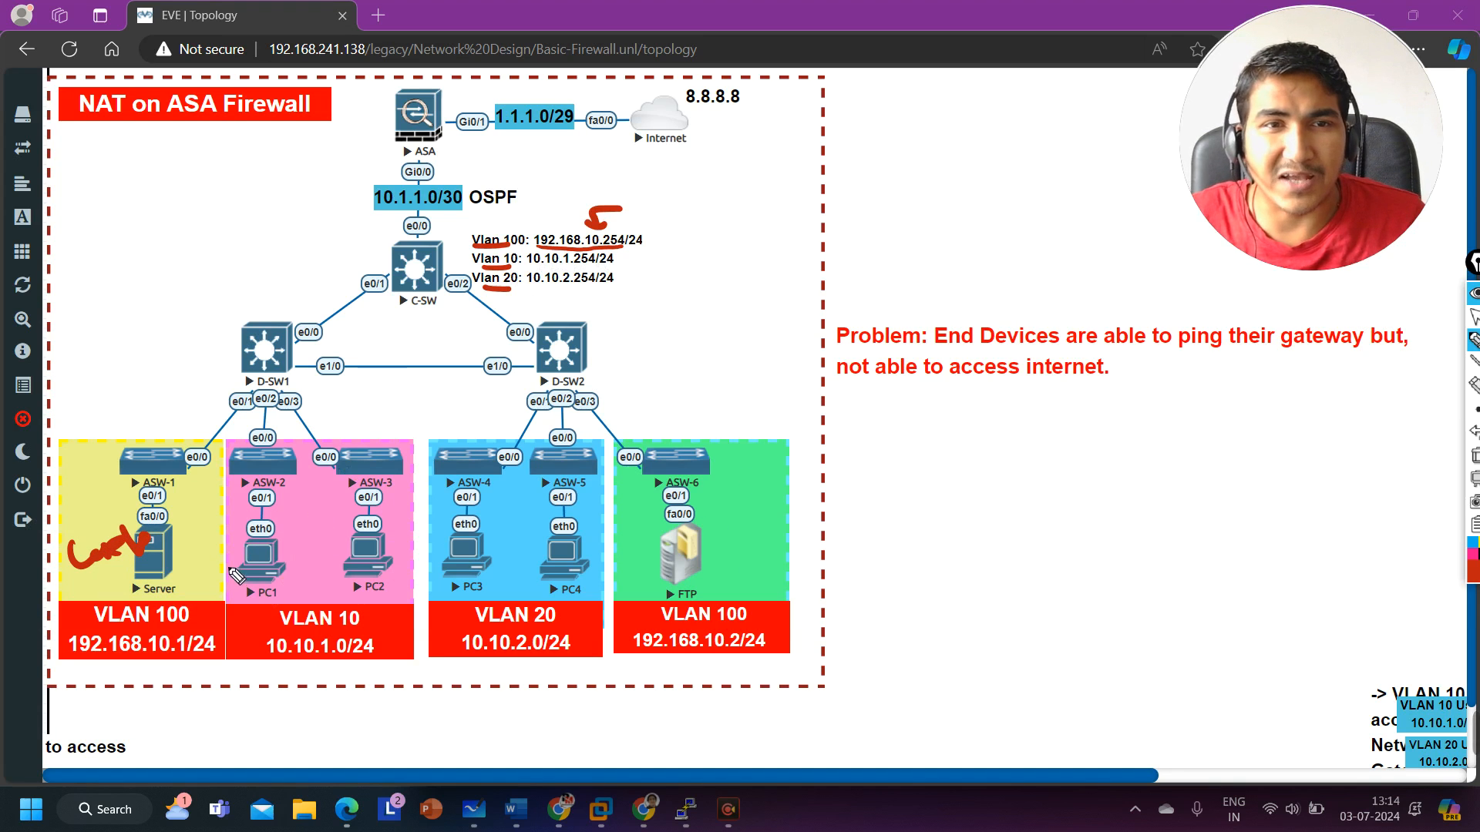
mouse_move(239, 568)
left_mouse_down()
mouse_move(414, 603)
mouse_move(408, 577)
left_mouse_up()
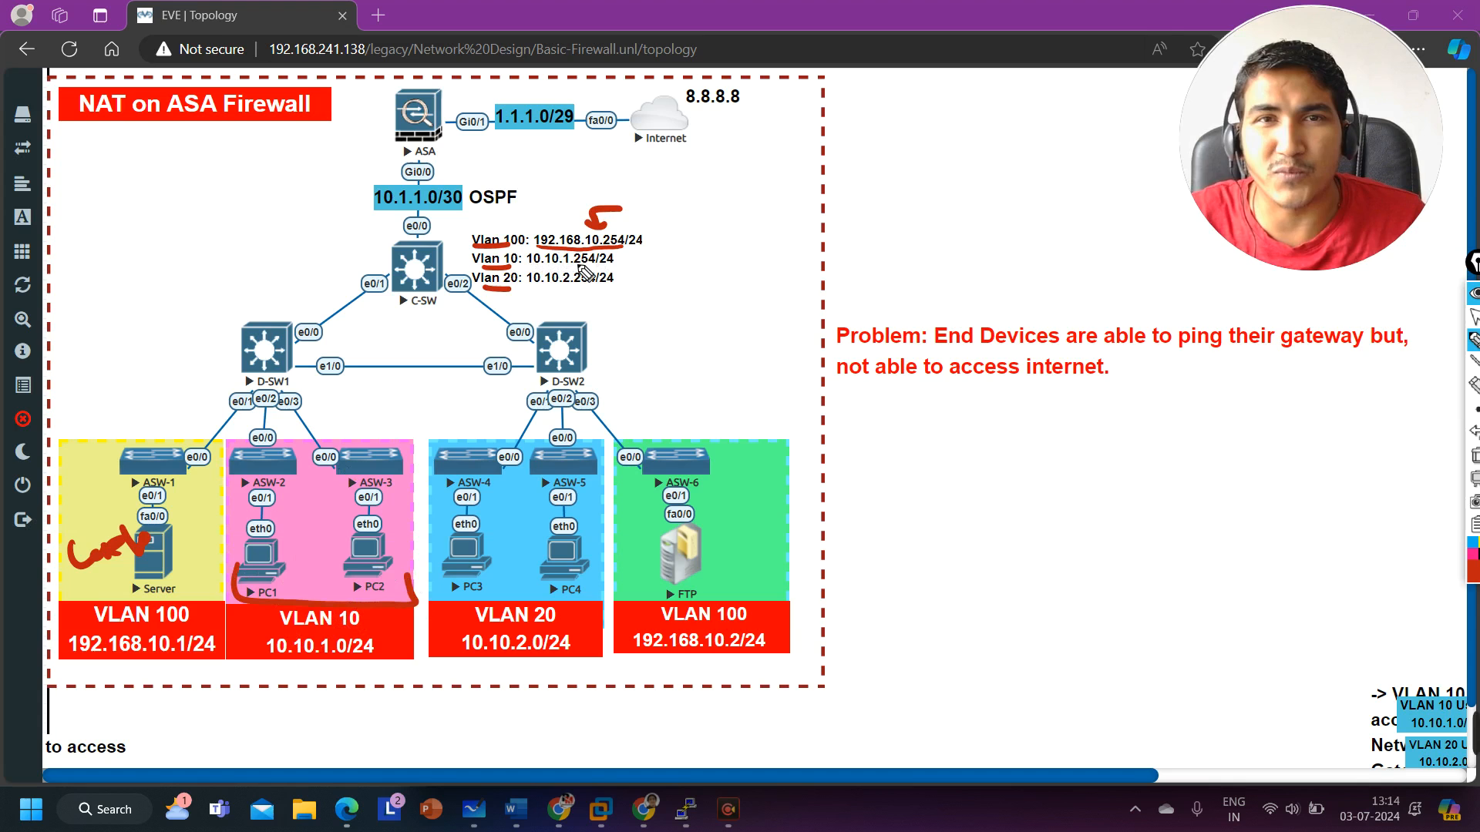
left_click_drag(642, 244, 626, 259)
mouse_move(290, 643)
left_mouse_down()
mouse_move(339, 682)
mouse_move(362, 640)
mouse_move(263, 652)
left_mouse_up()
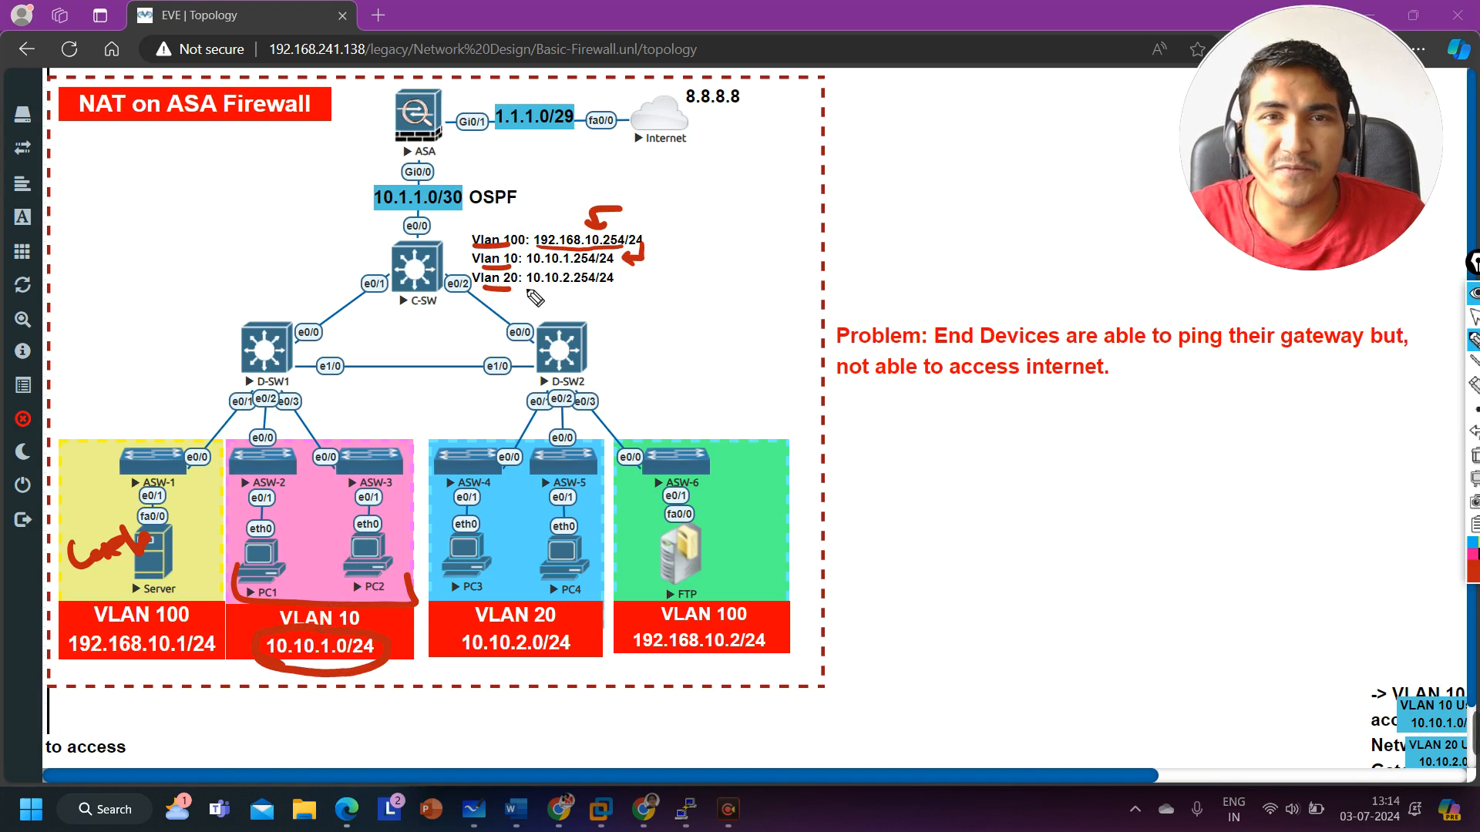
left_click_drag(521, 291, 613, 291)
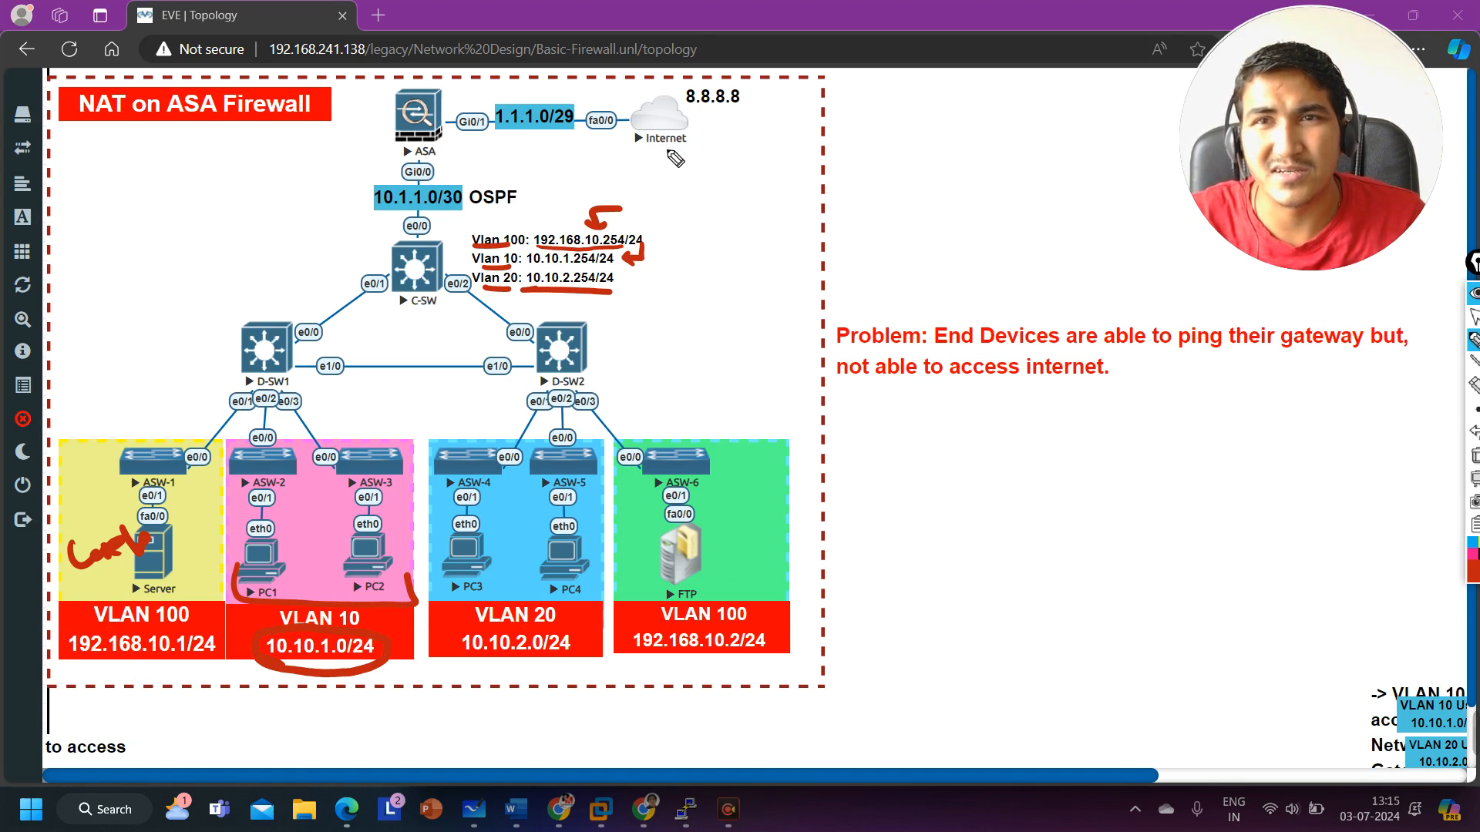
mouse_move(339, 130)
left_mouse_down()
mouse_move(470, 85)
mouse_move(592, 77)
left_mouse_up()
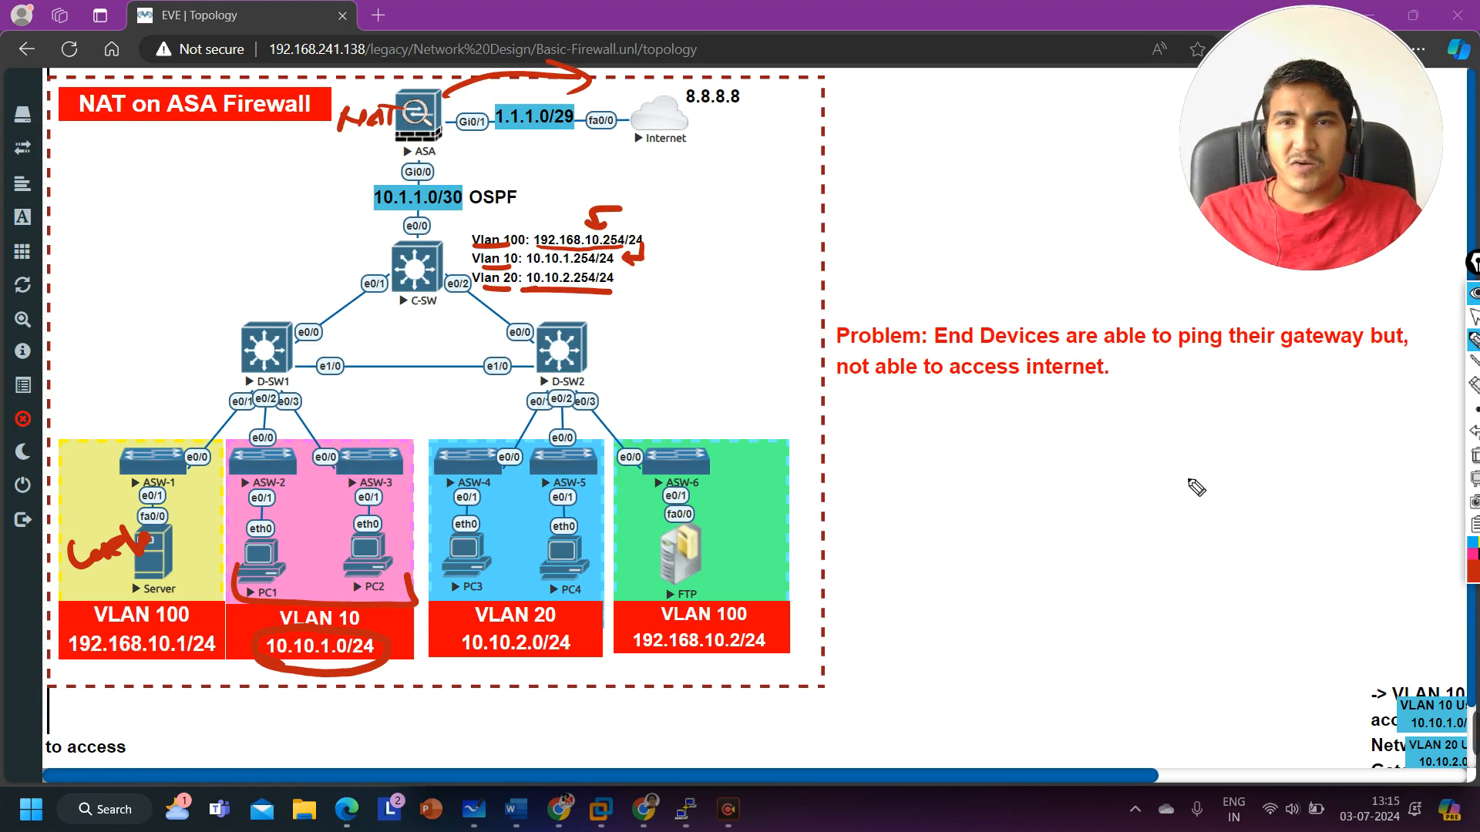
left_click(1474, 455)
left_click(1473, 316)
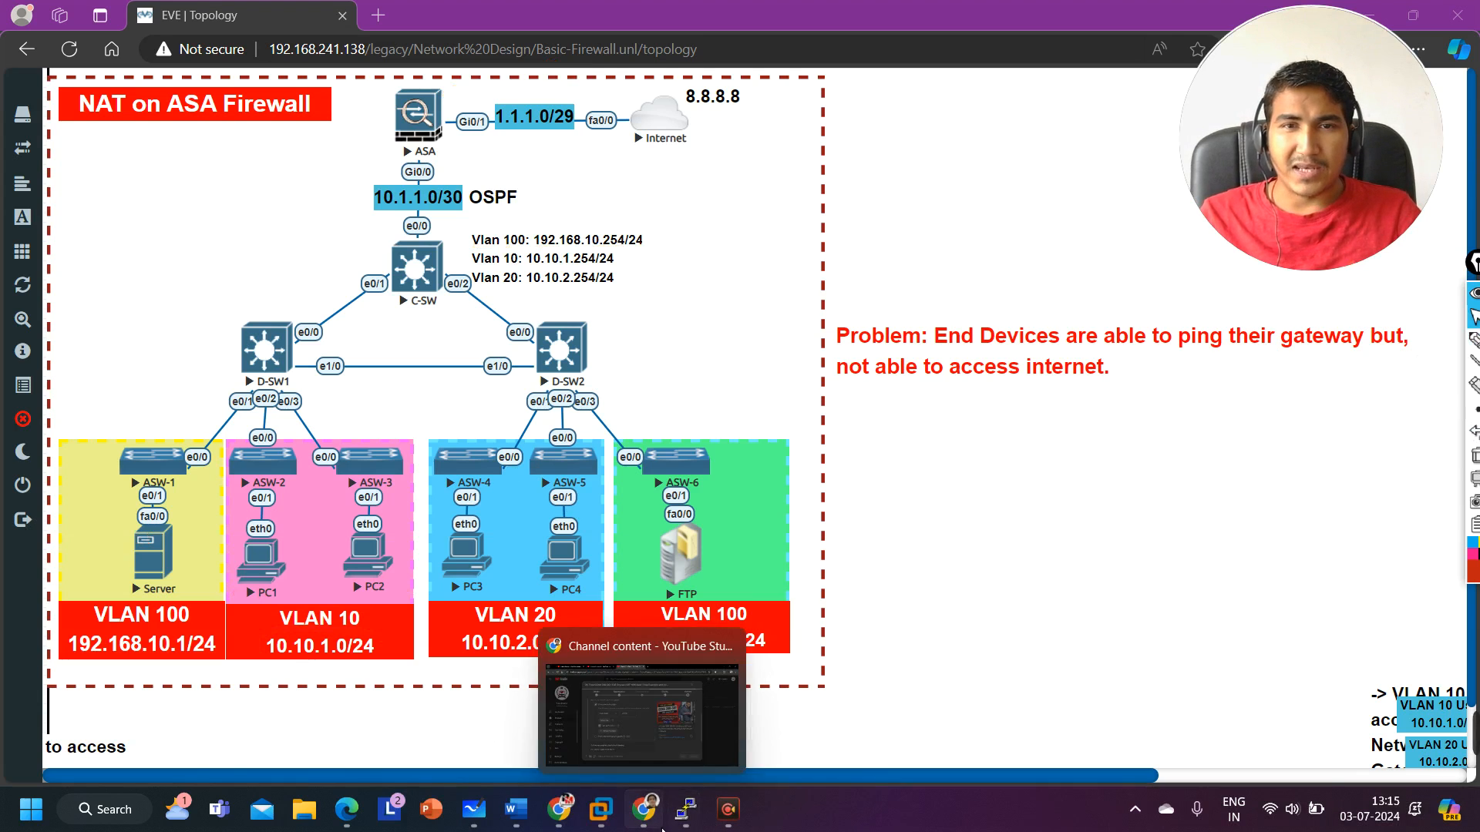
Step: Open the PC1 console and obtain an IP address by DHCP with ip dhcp
mouse_move(685, 809)
left_click(366, 720)
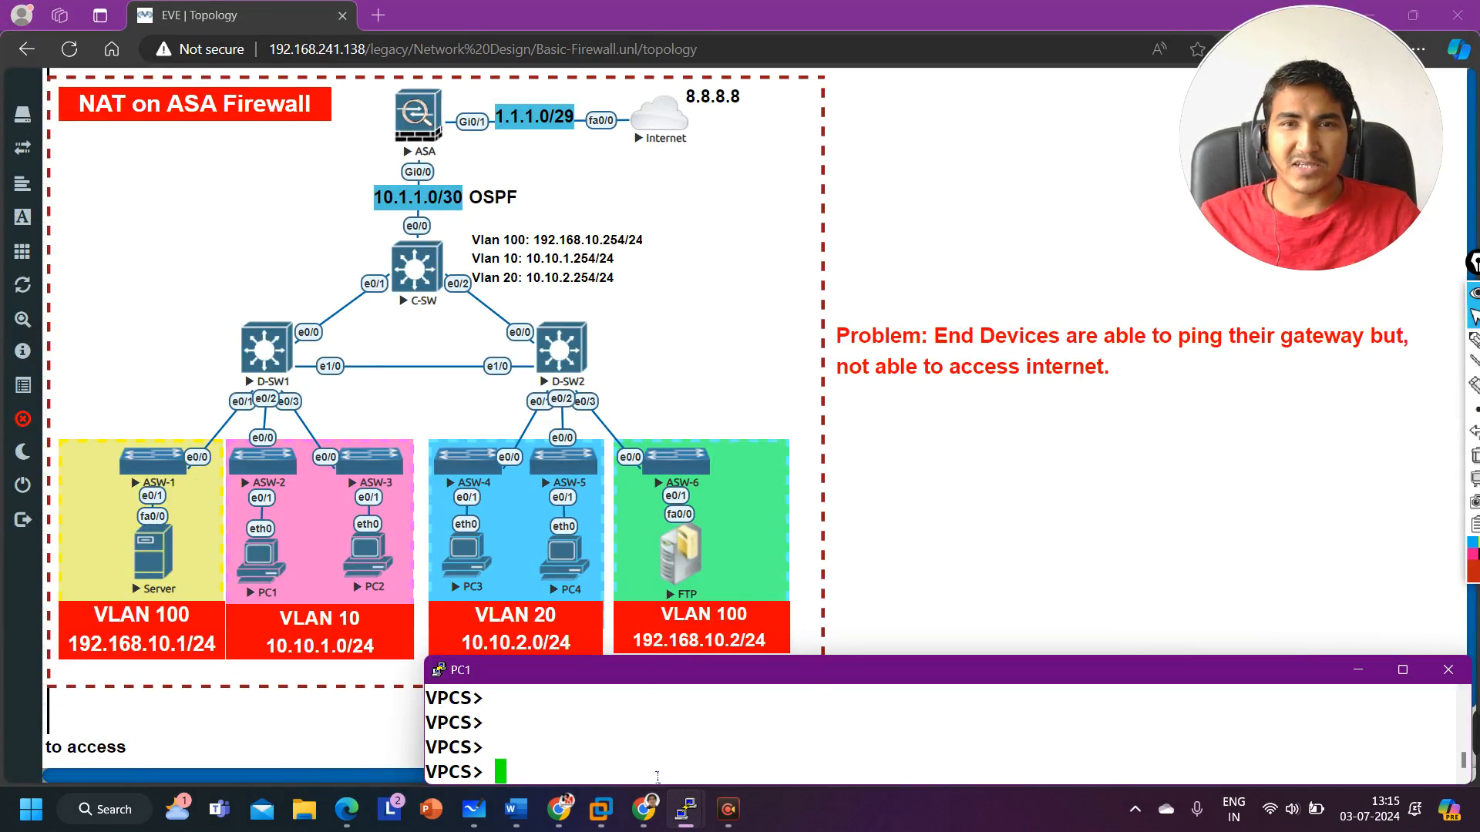
type("ip a")
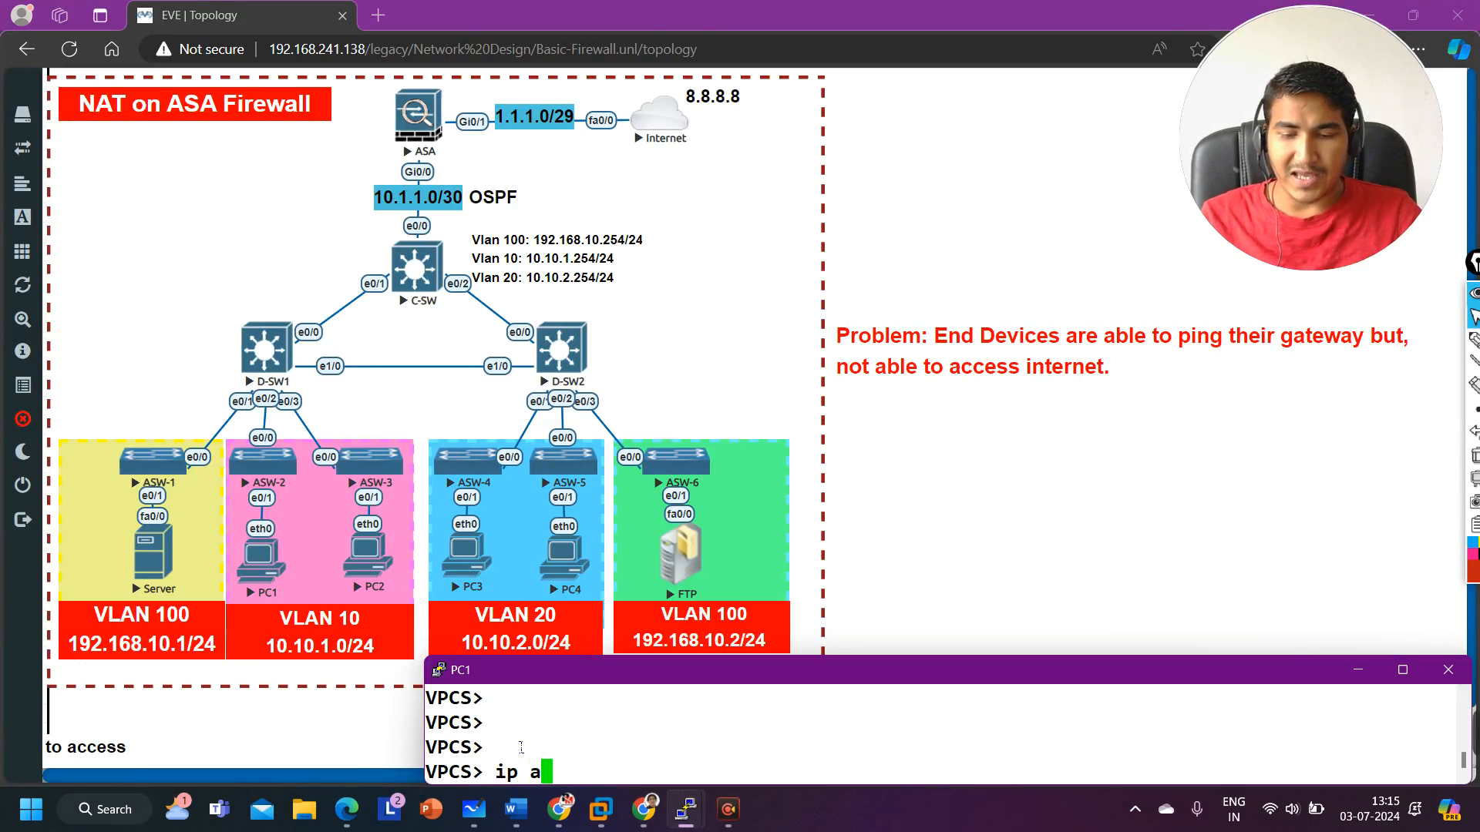
key("BackSpace")
type("dhcp")
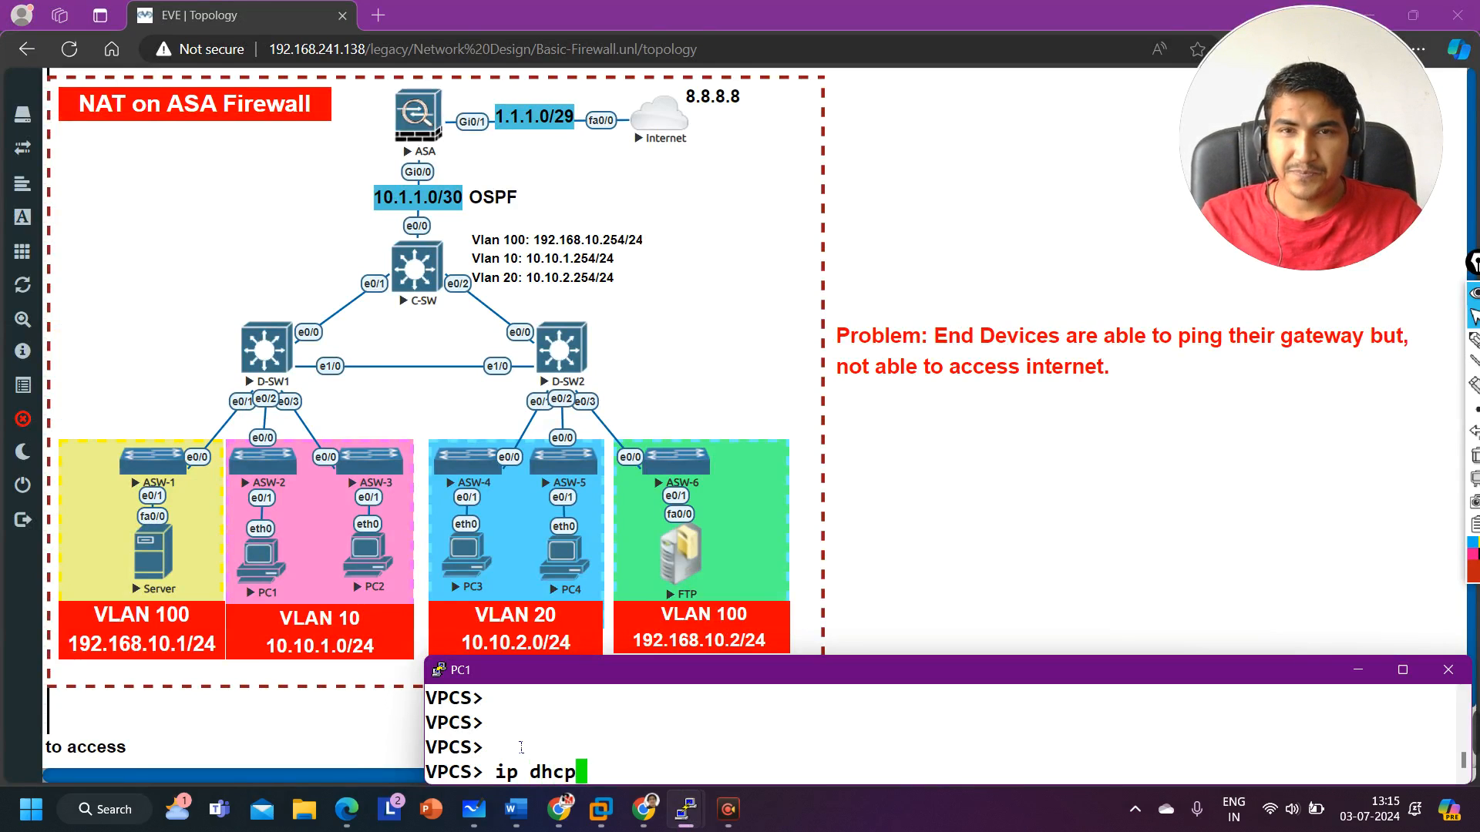
key("Return")
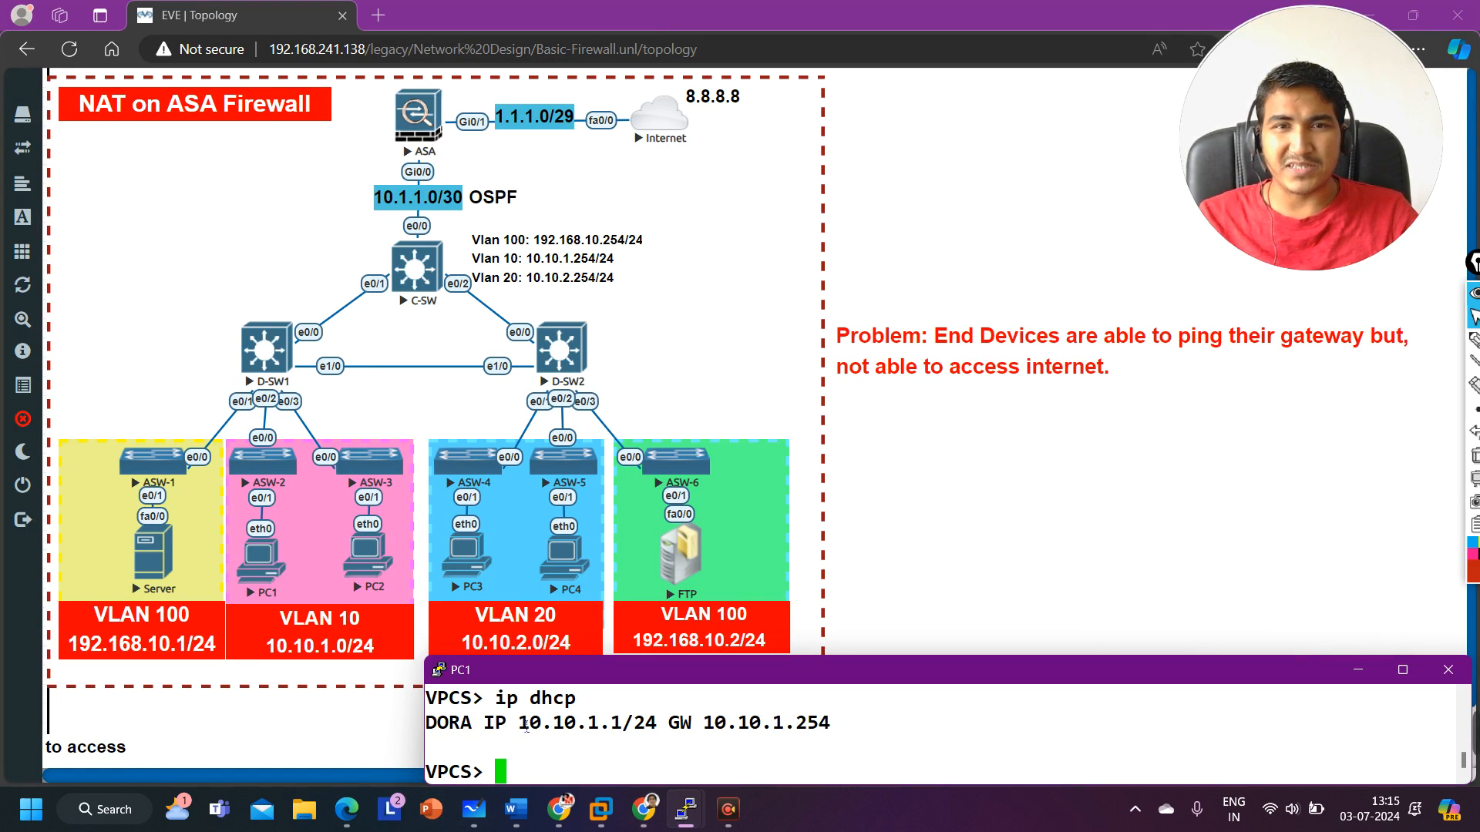
Step: Ping the gateway 10.10.1.254 from PC1
left_click_drag(519, 725, 833, 732)
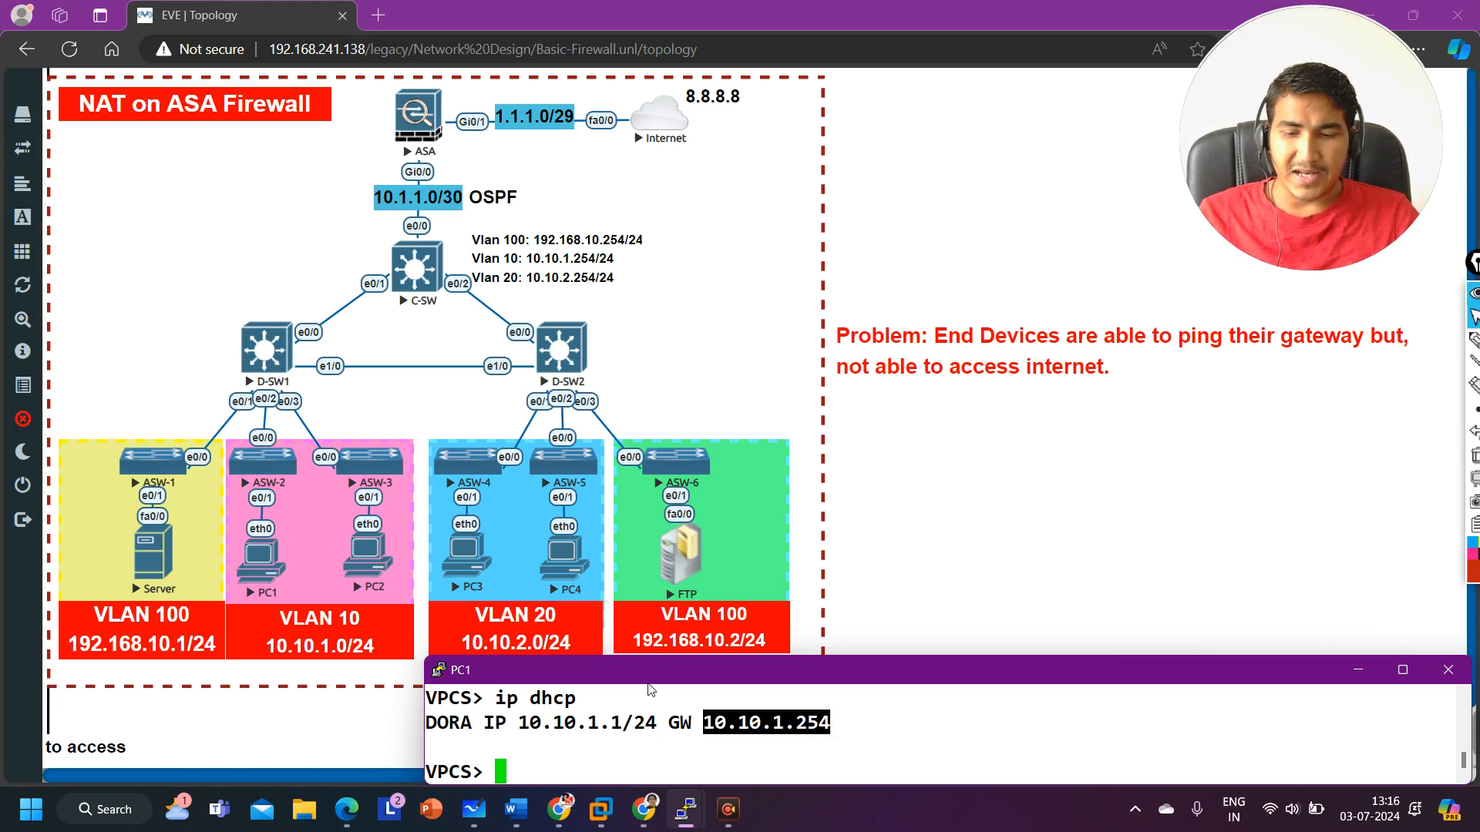
type("ping ")
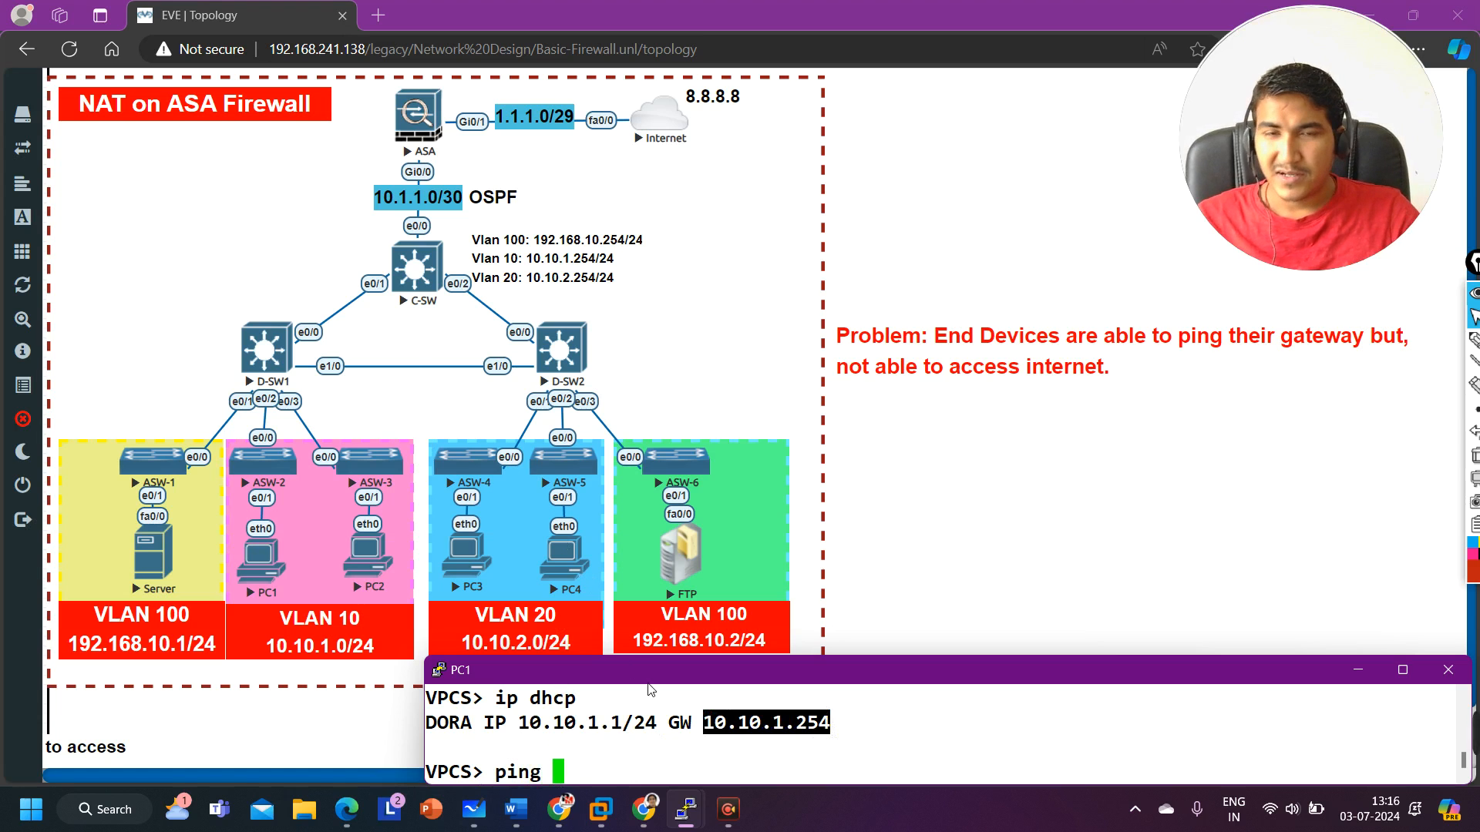
type("10.10.1.")
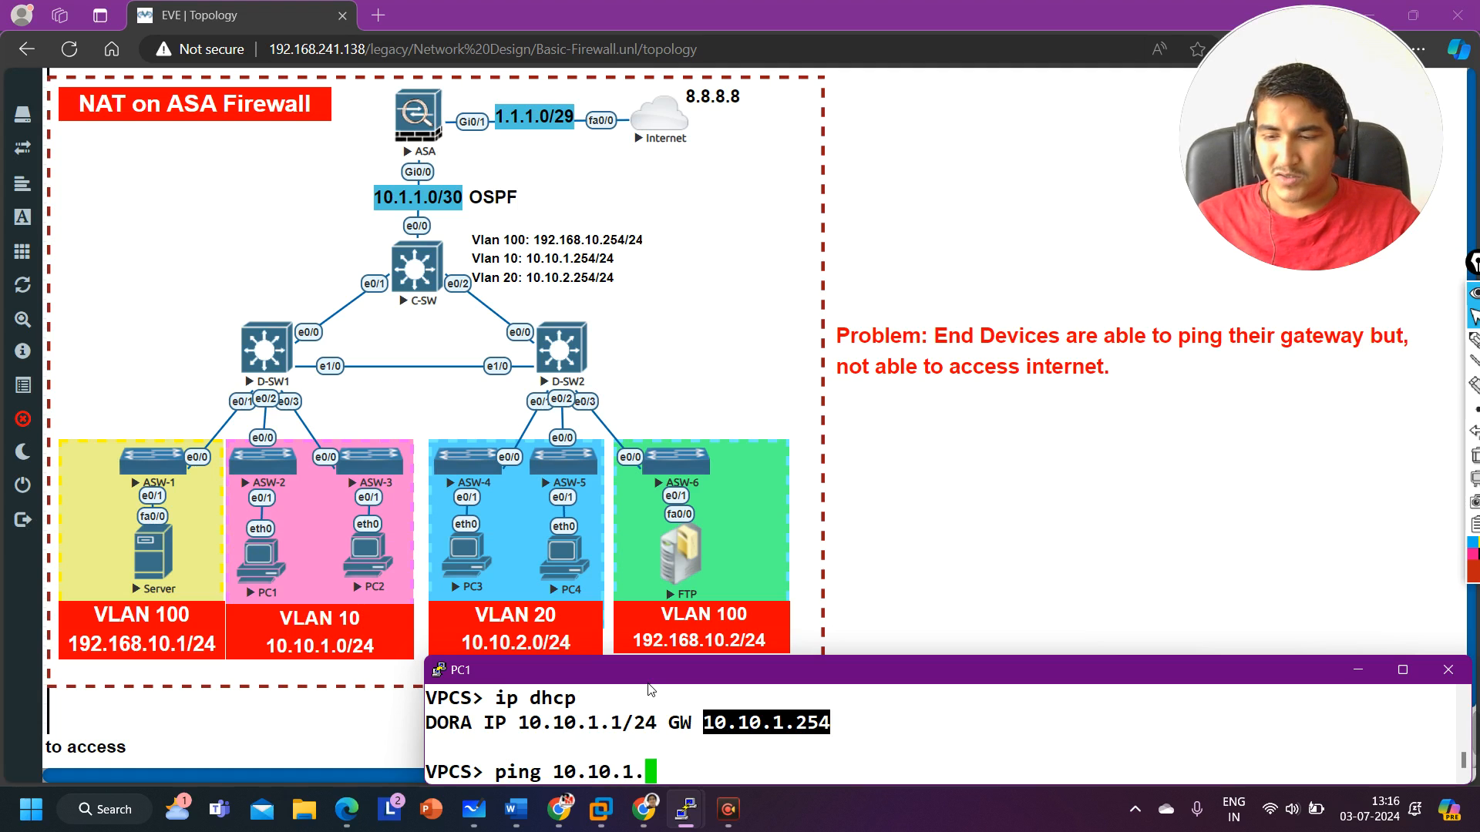
type("254")
key("Return")
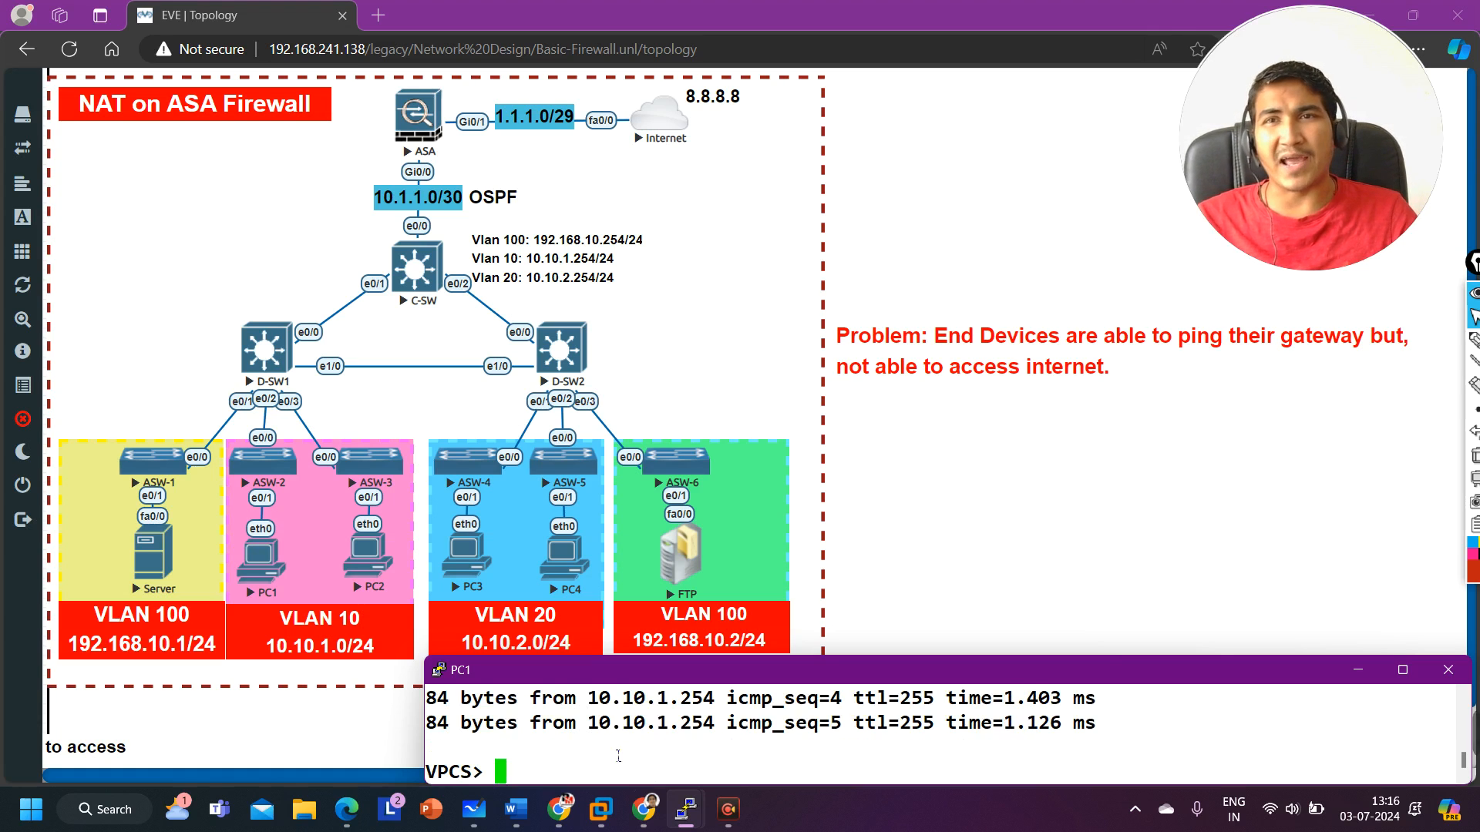
Step: Ping 8.8.8.8 from PC1 to test internet access
type("ping ")
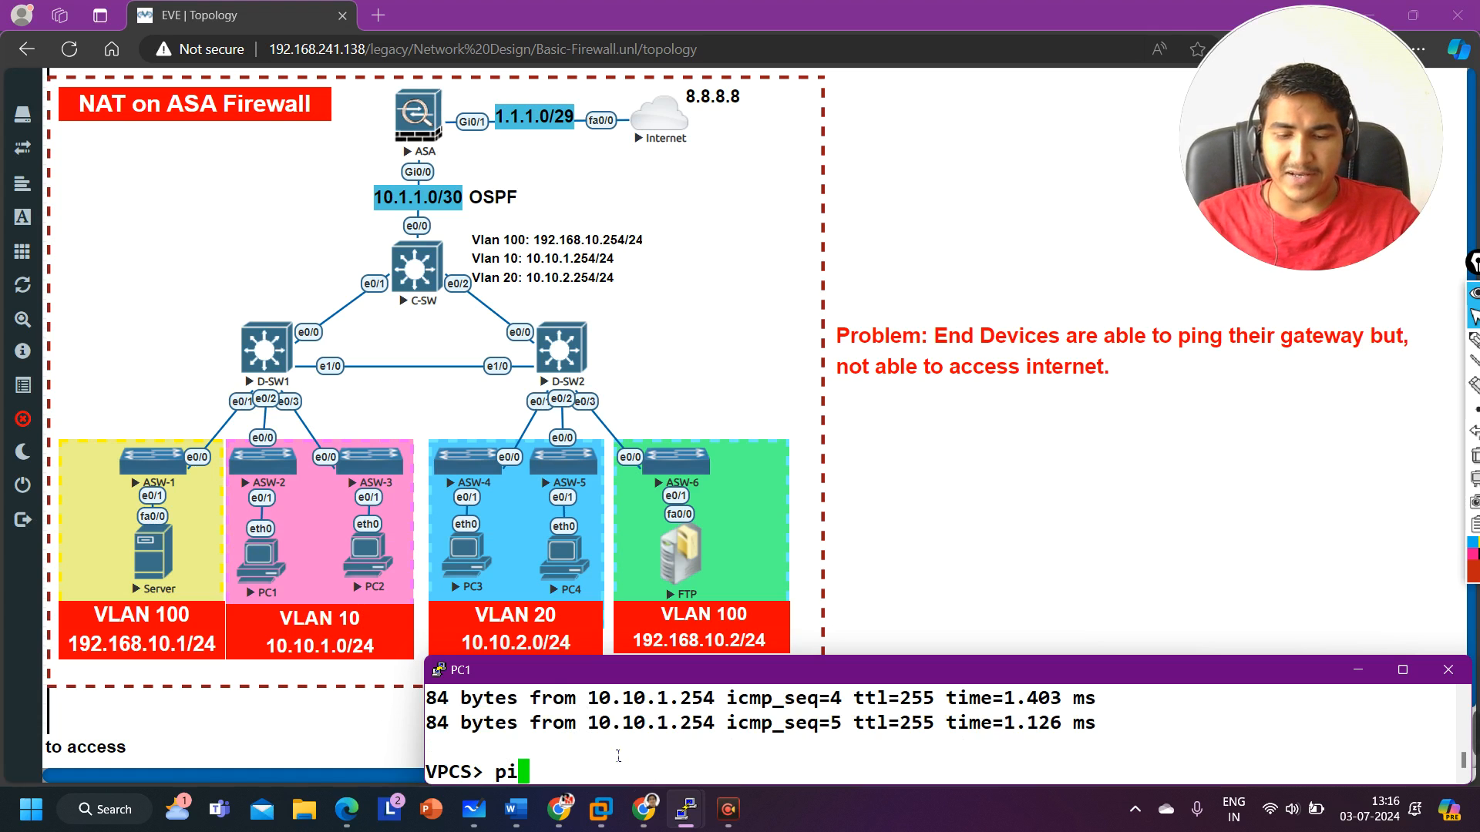
type("8.8.8.8")
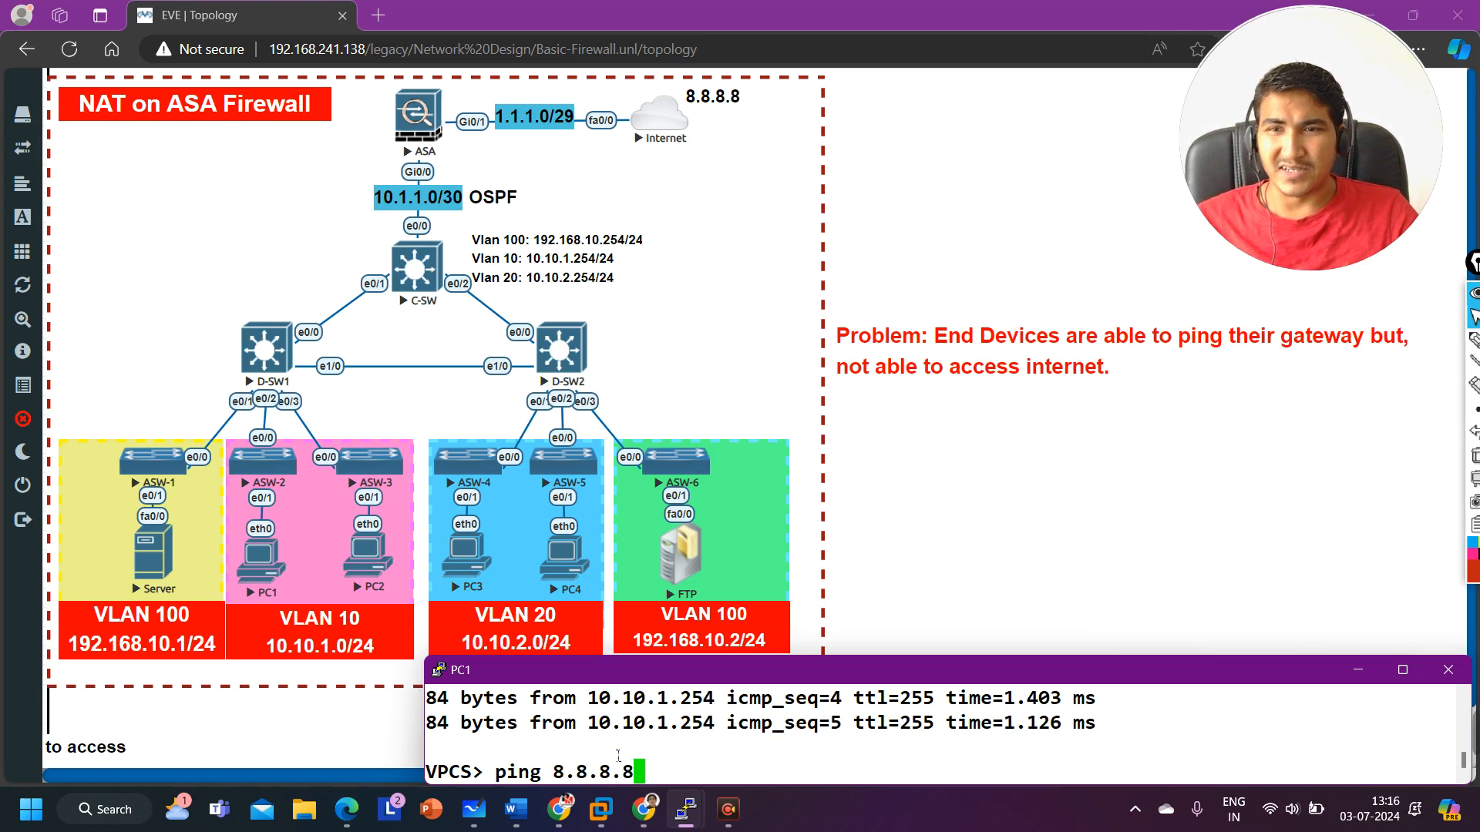
key("Return")
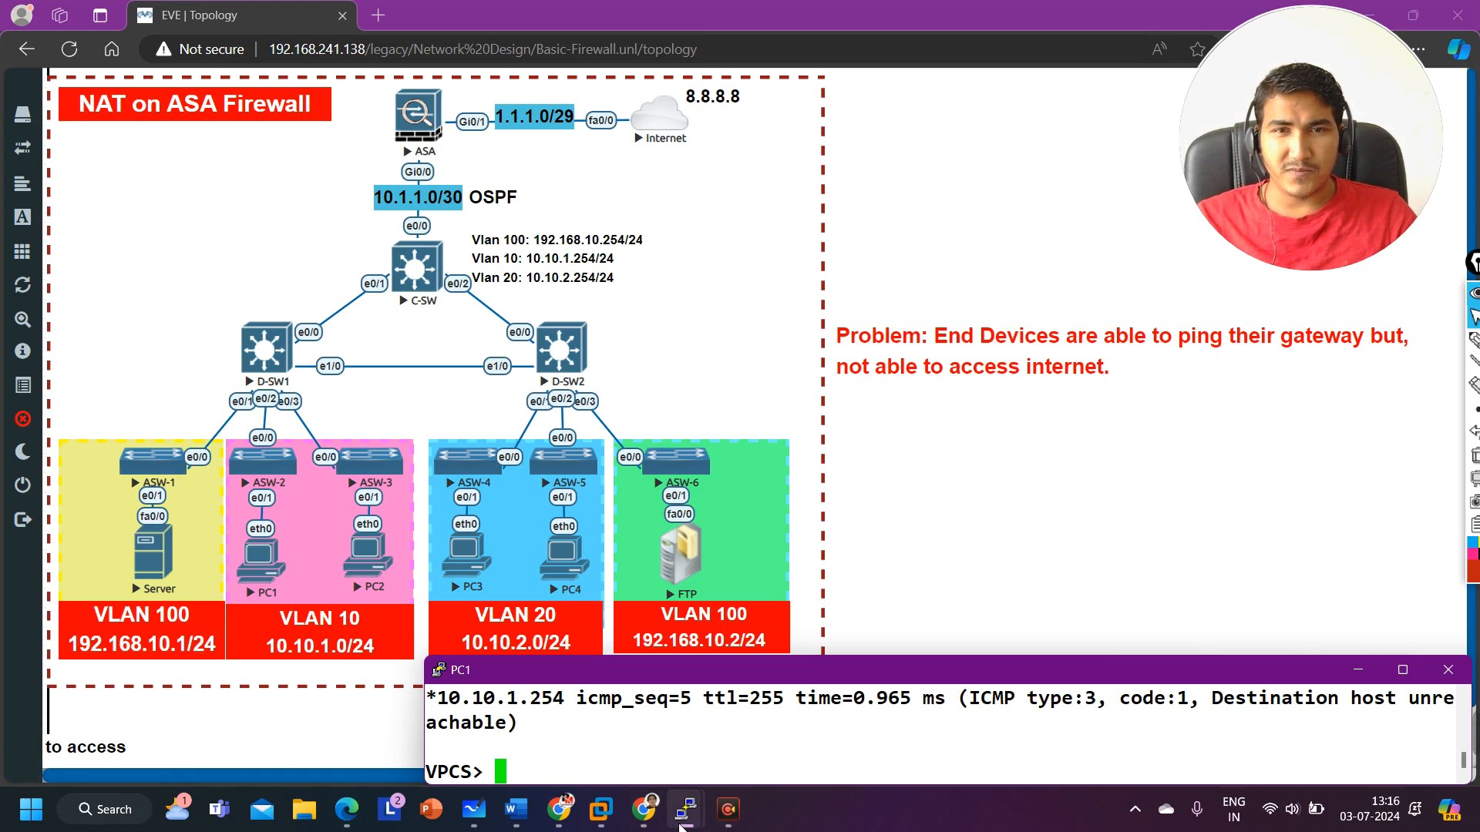
Step: Open the C-SW core switch console from the topology, allowing the telnet client to launch
mouse_move(681, 826)
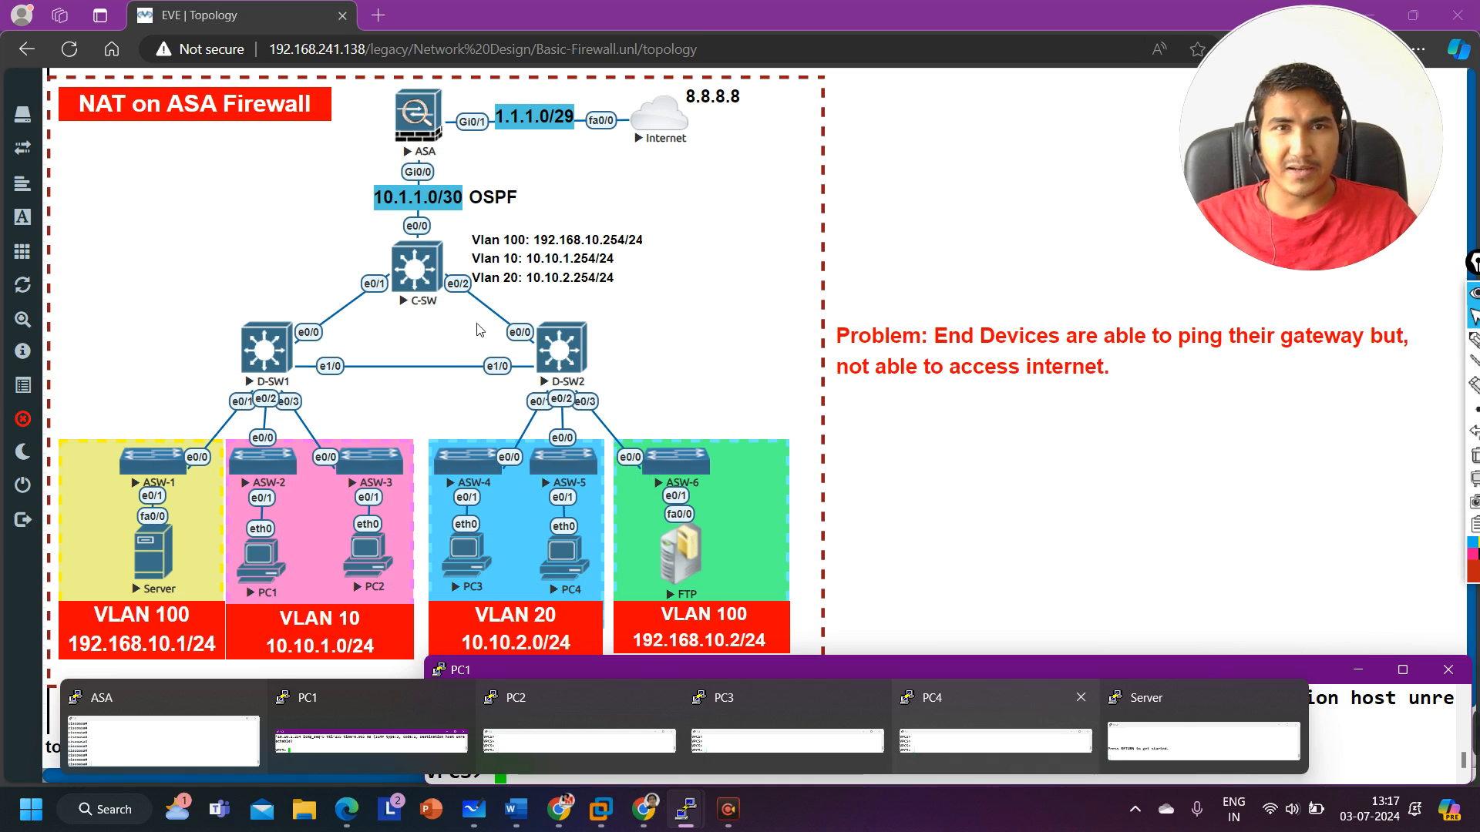
left_click(416, 284)
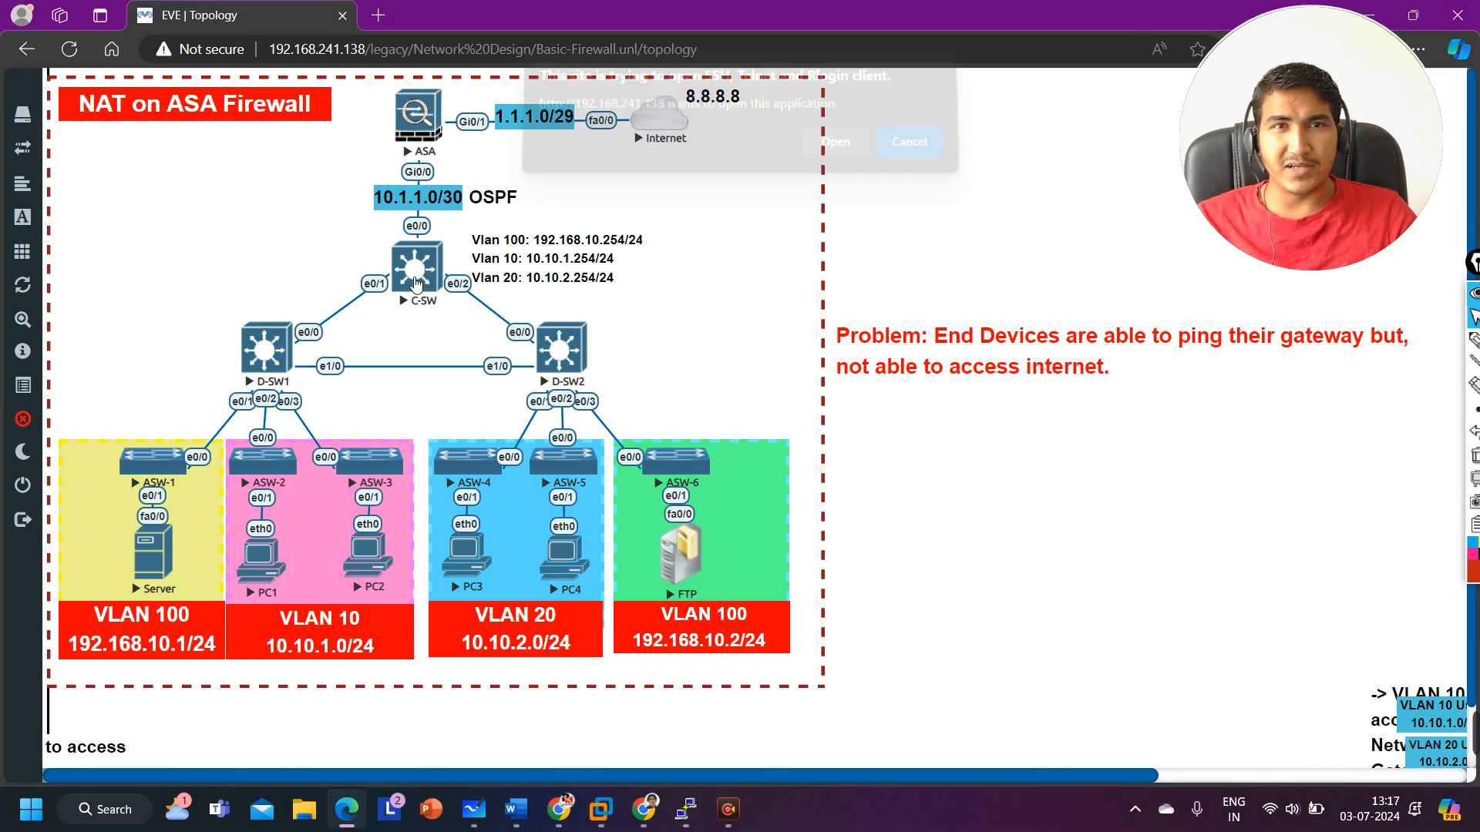
left_click(840, 159)
left_click_drag(697, 62, 925, 416)
key("Return")
key("Return")
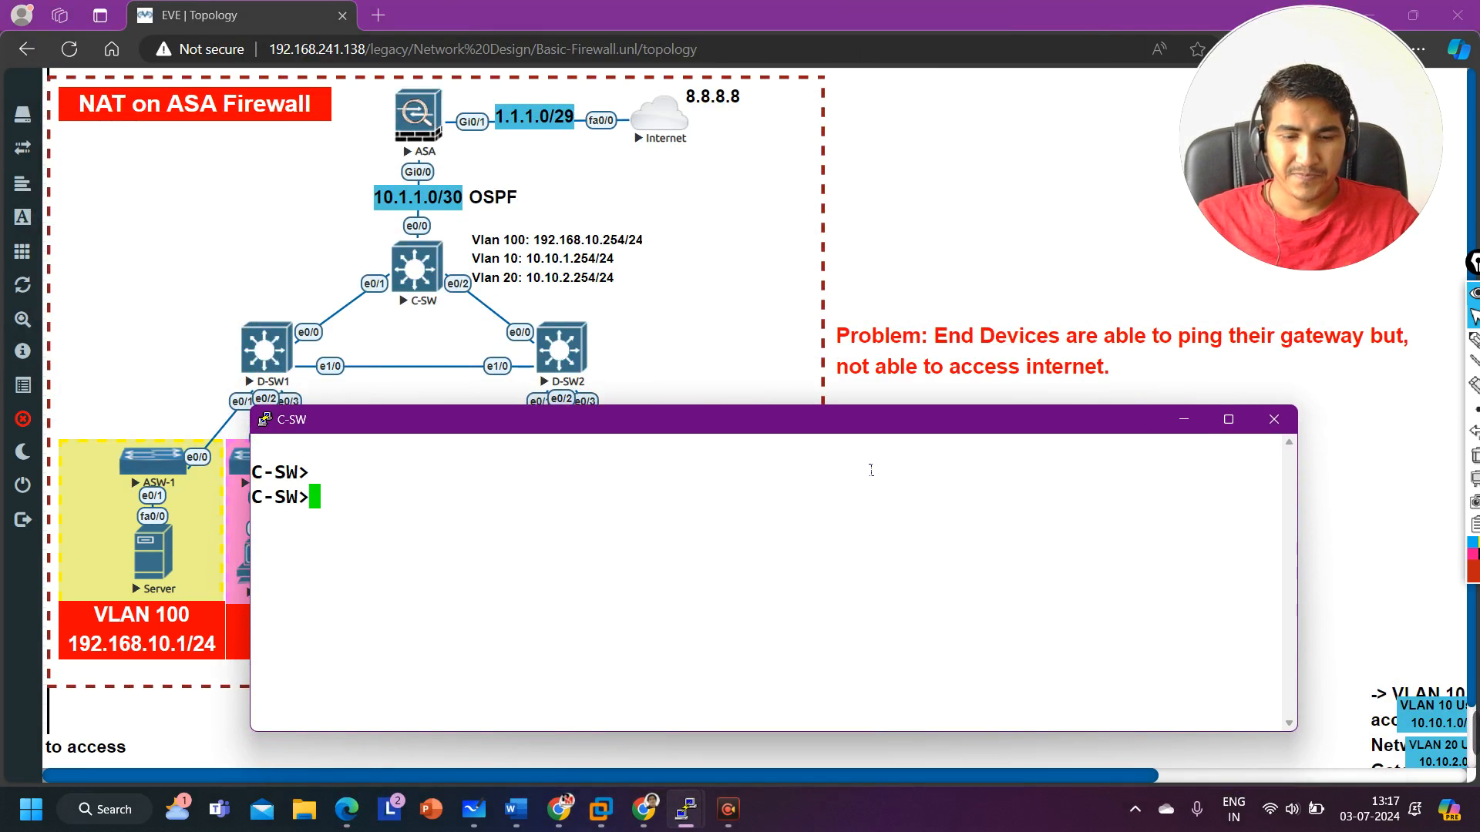
Step: Enter privileged mode on C-SW and display the interface IP summary with show ip int br
type("en")
key("Return")
type("sh")
key("Tab")
type("i")
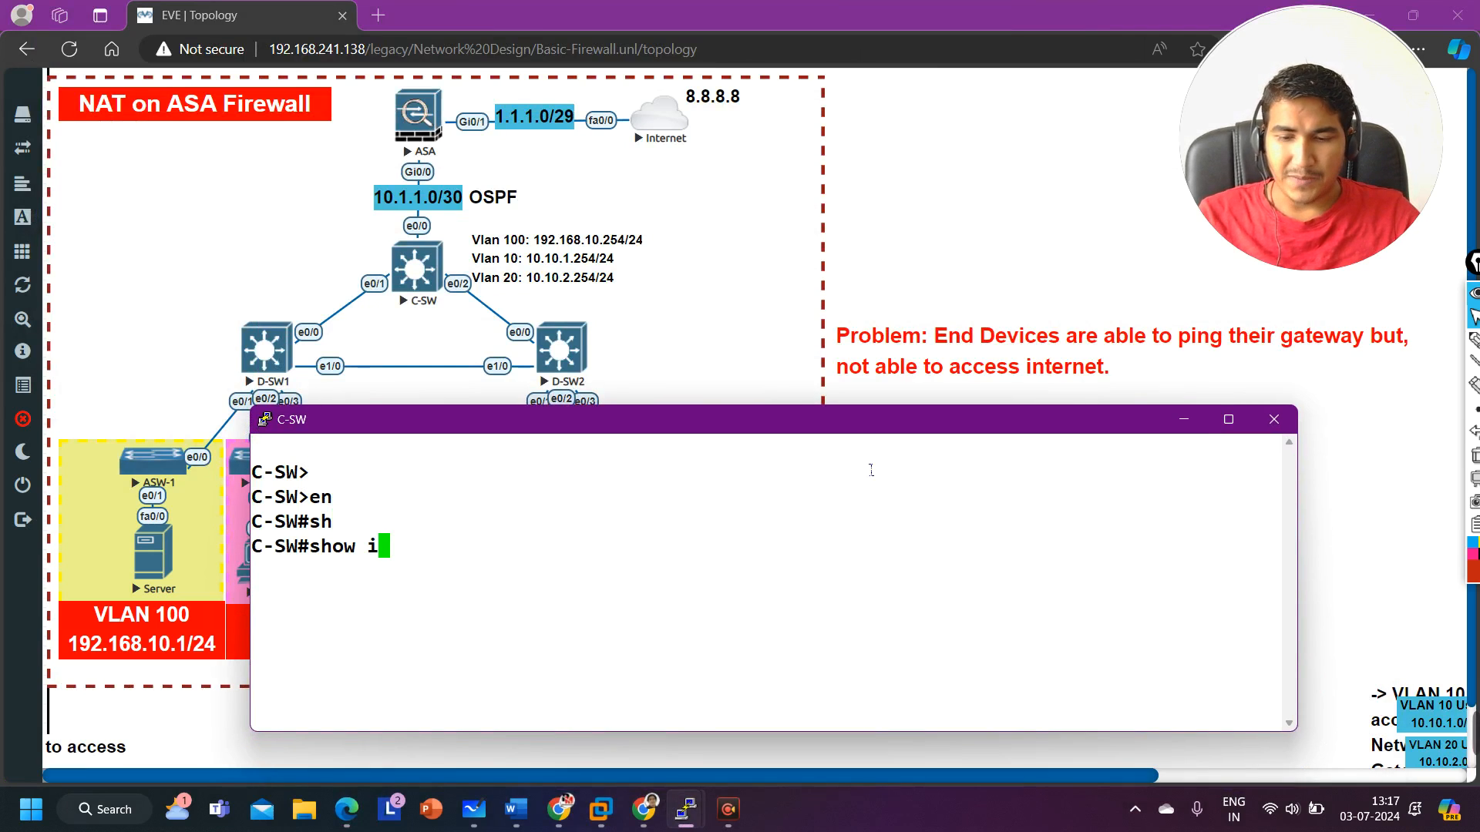
type("p int br")
key("Return")
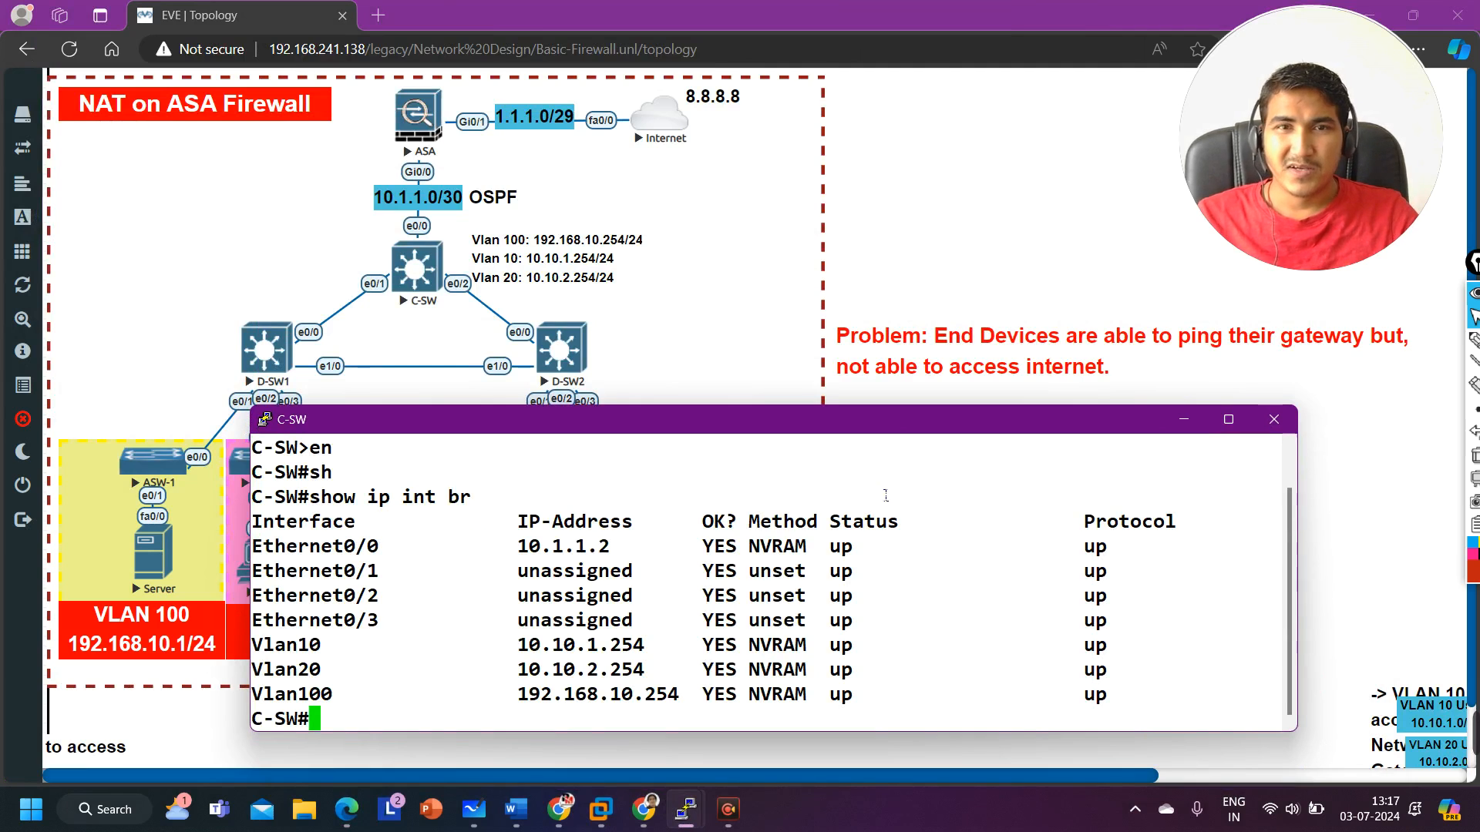
left_click_drag(255, 645, 1188, 713)
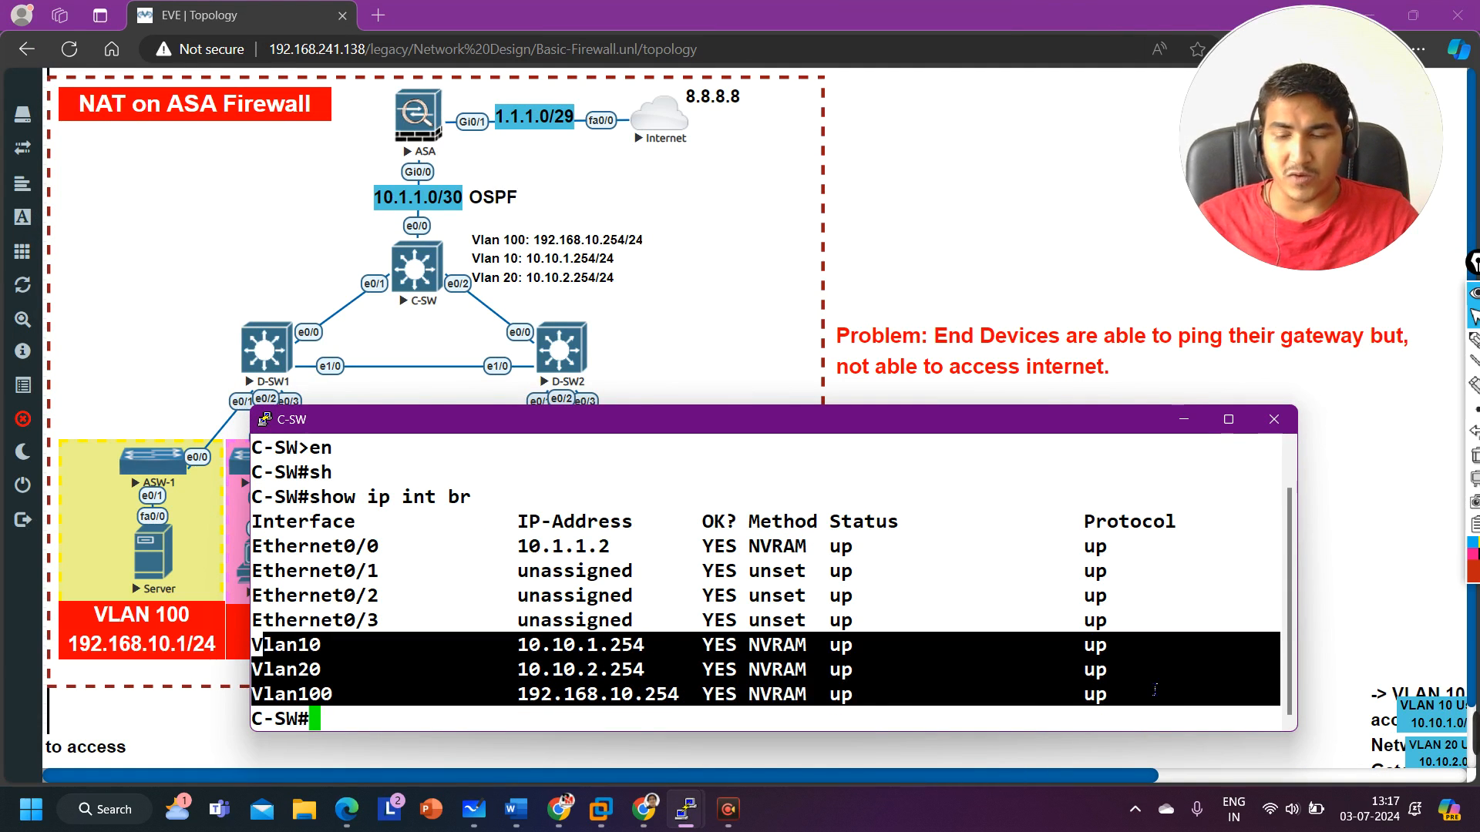
Step: Display and review the C-SW routing table with show ip route
key("Return")
key("Return")
key("Return")
type("sh")
key("Tab")
type("ip")
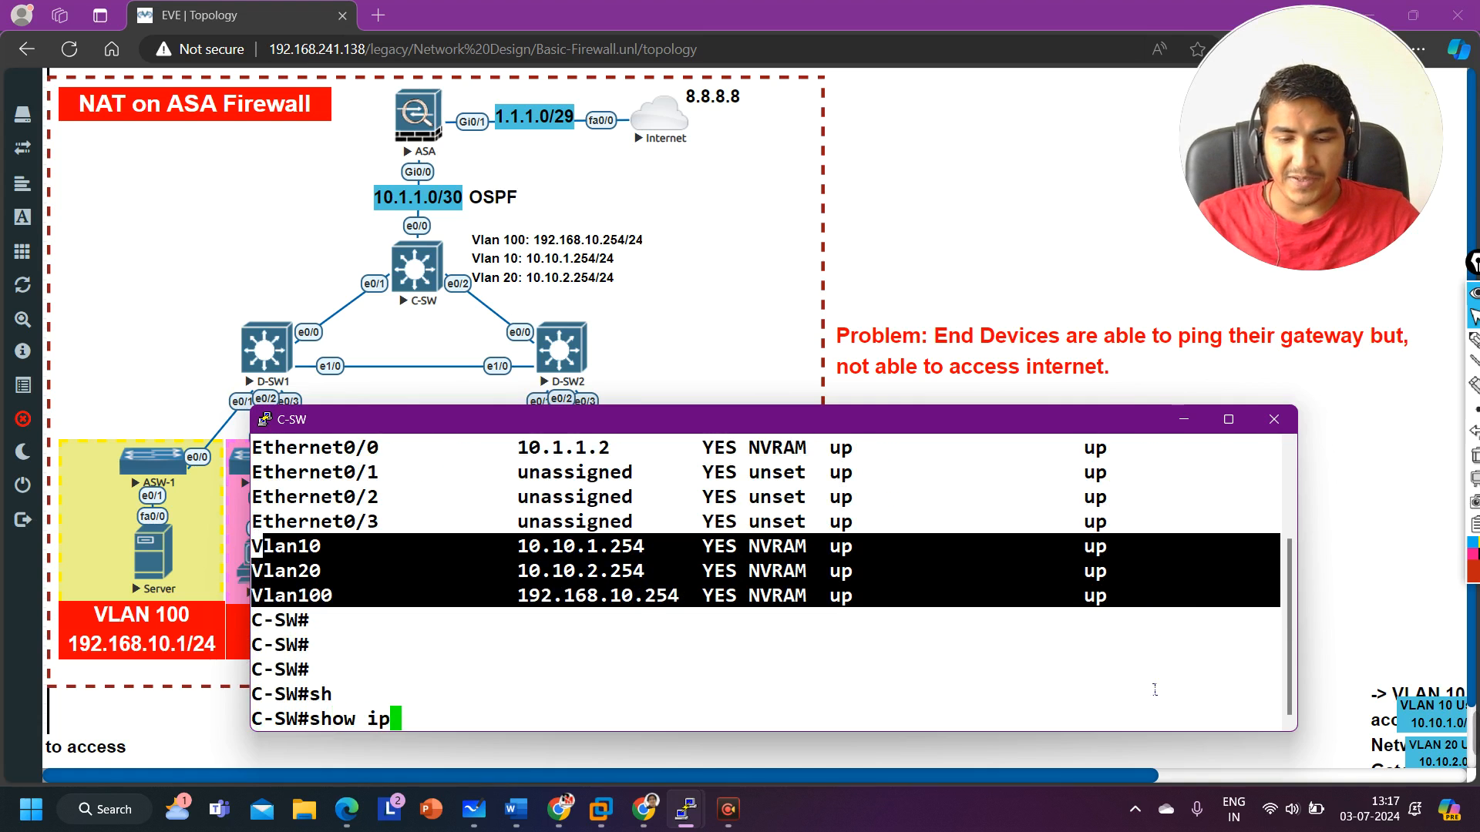
type(" ro")
key("Tab")
key("Return")
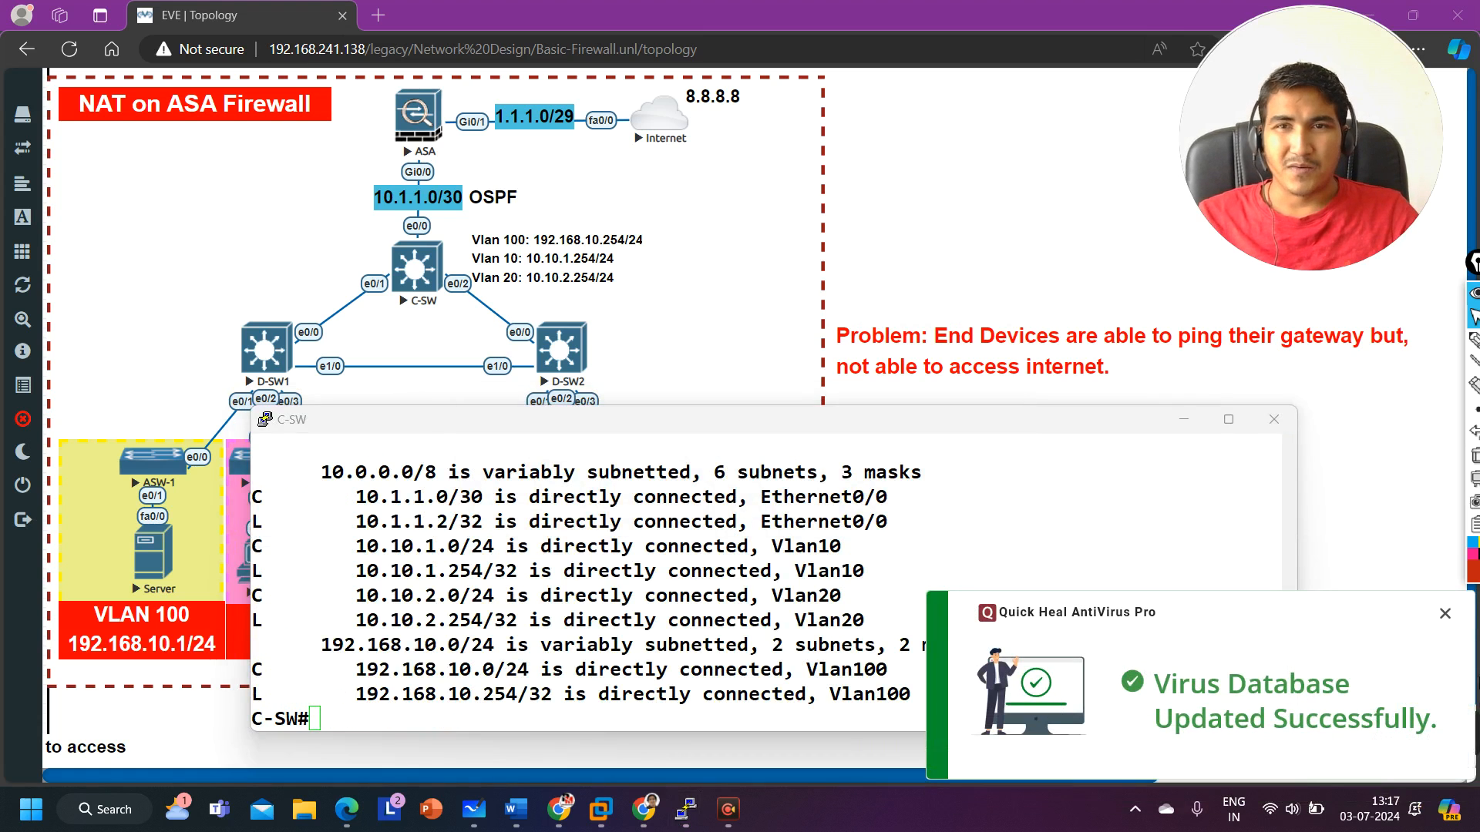
left_click(1445, 614)
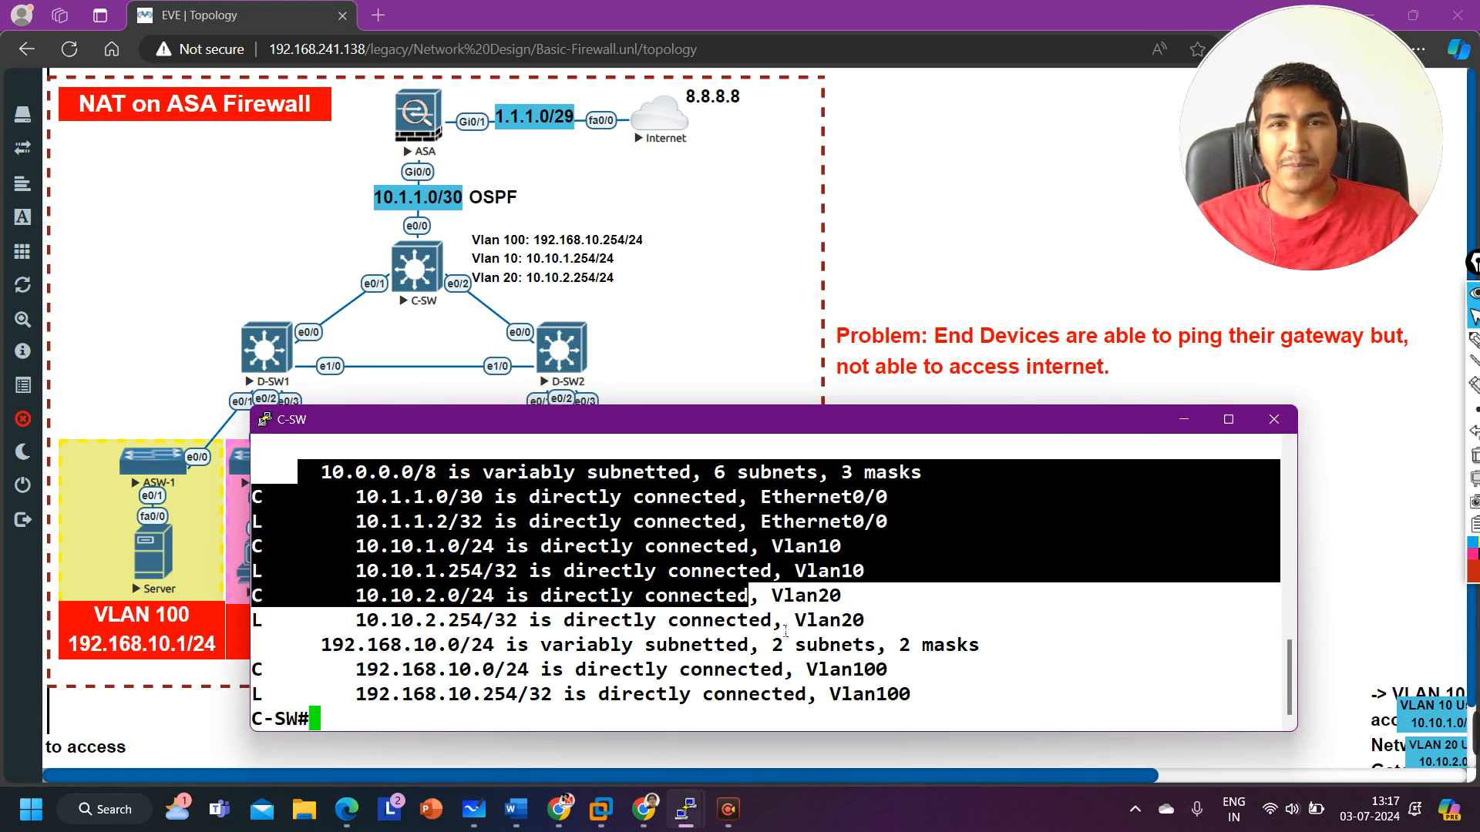
scroll(845, 669, "up", 2)
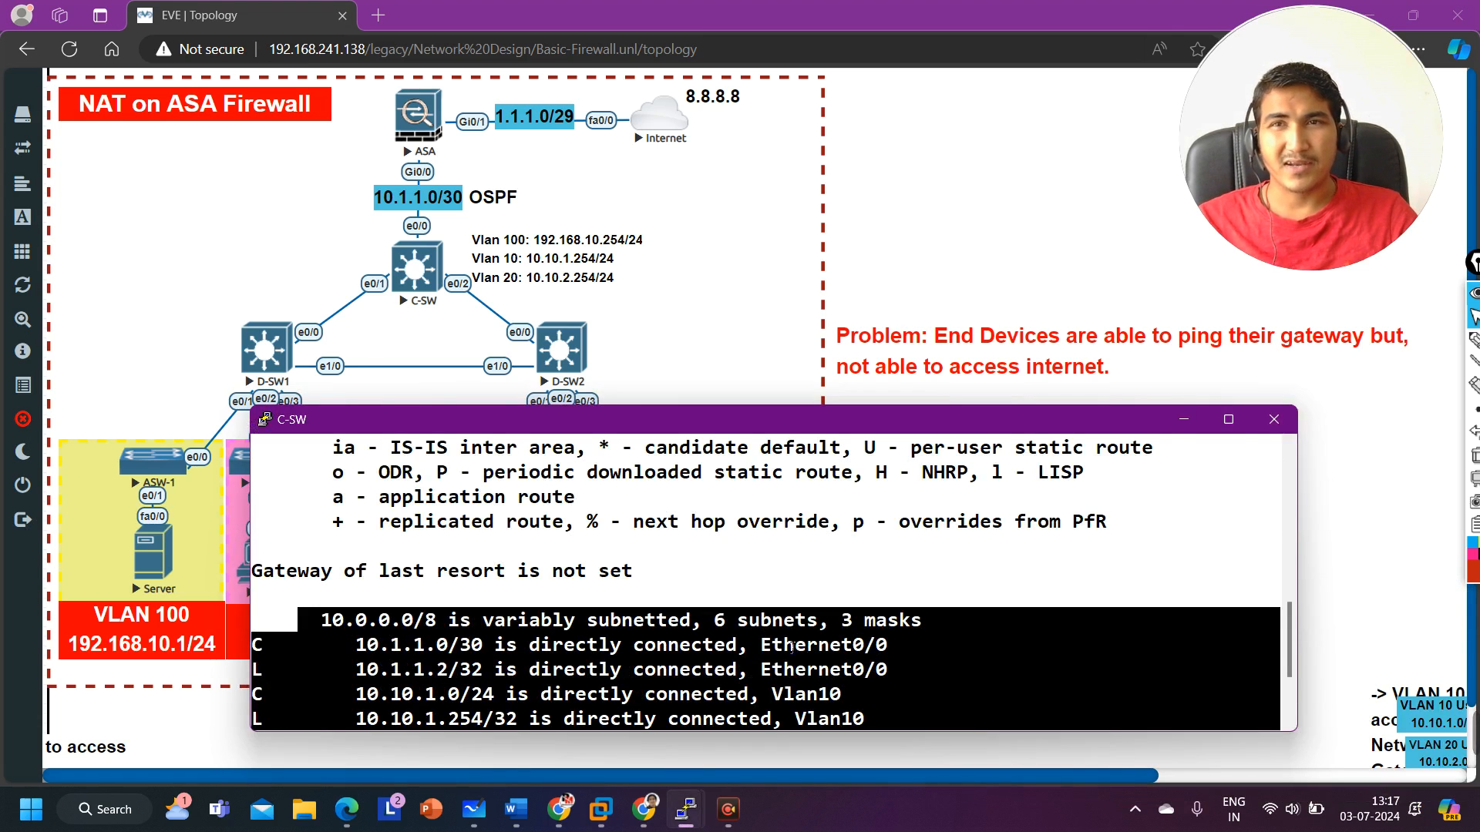
scroll(791, 647, "down", 2)
key("Return")
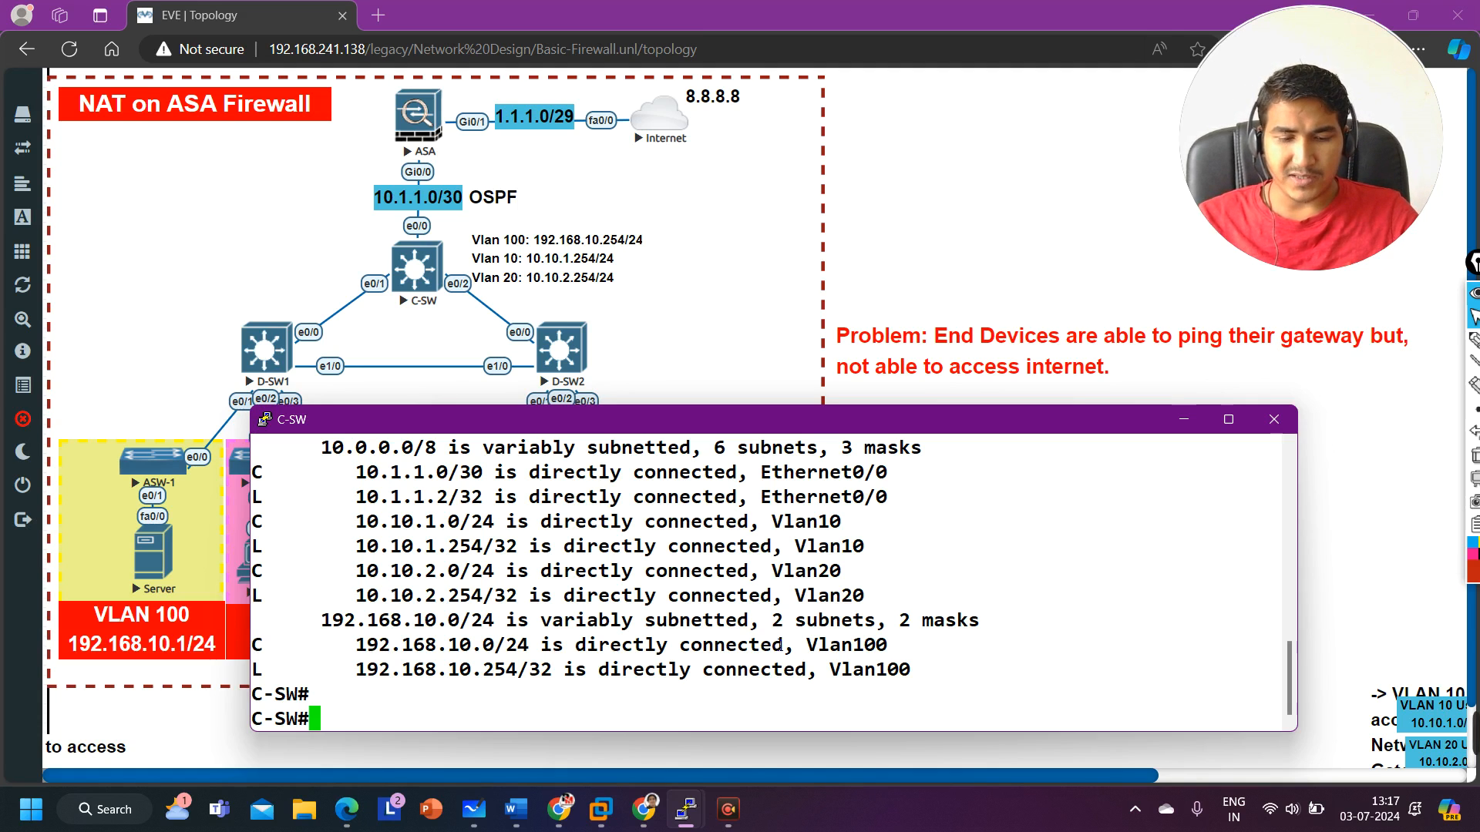
Step: Enter global configuration mode on C-SW
type("conf")
key("Tab")
key("Return")
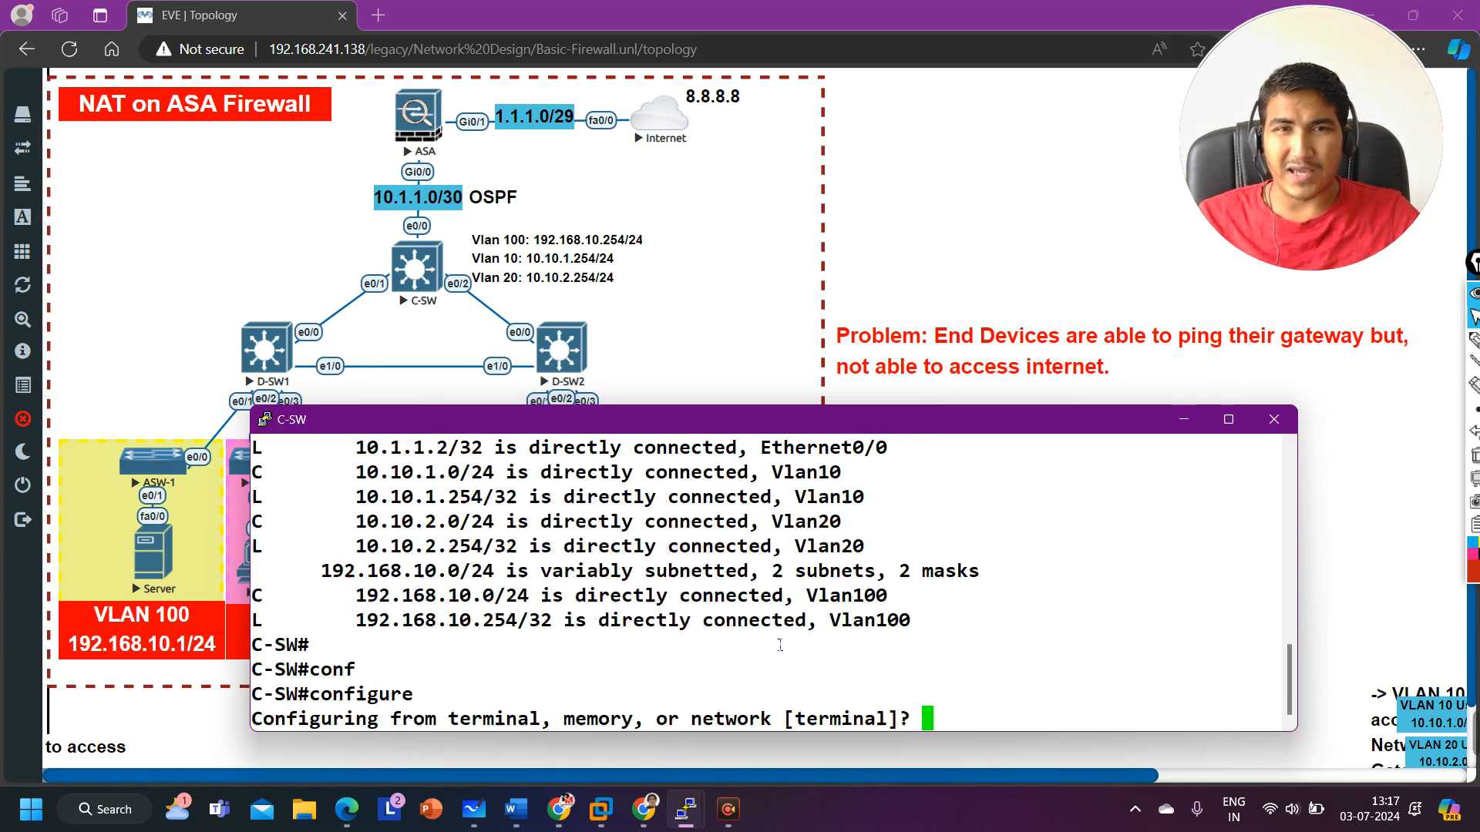
key("Return")
key("Return")
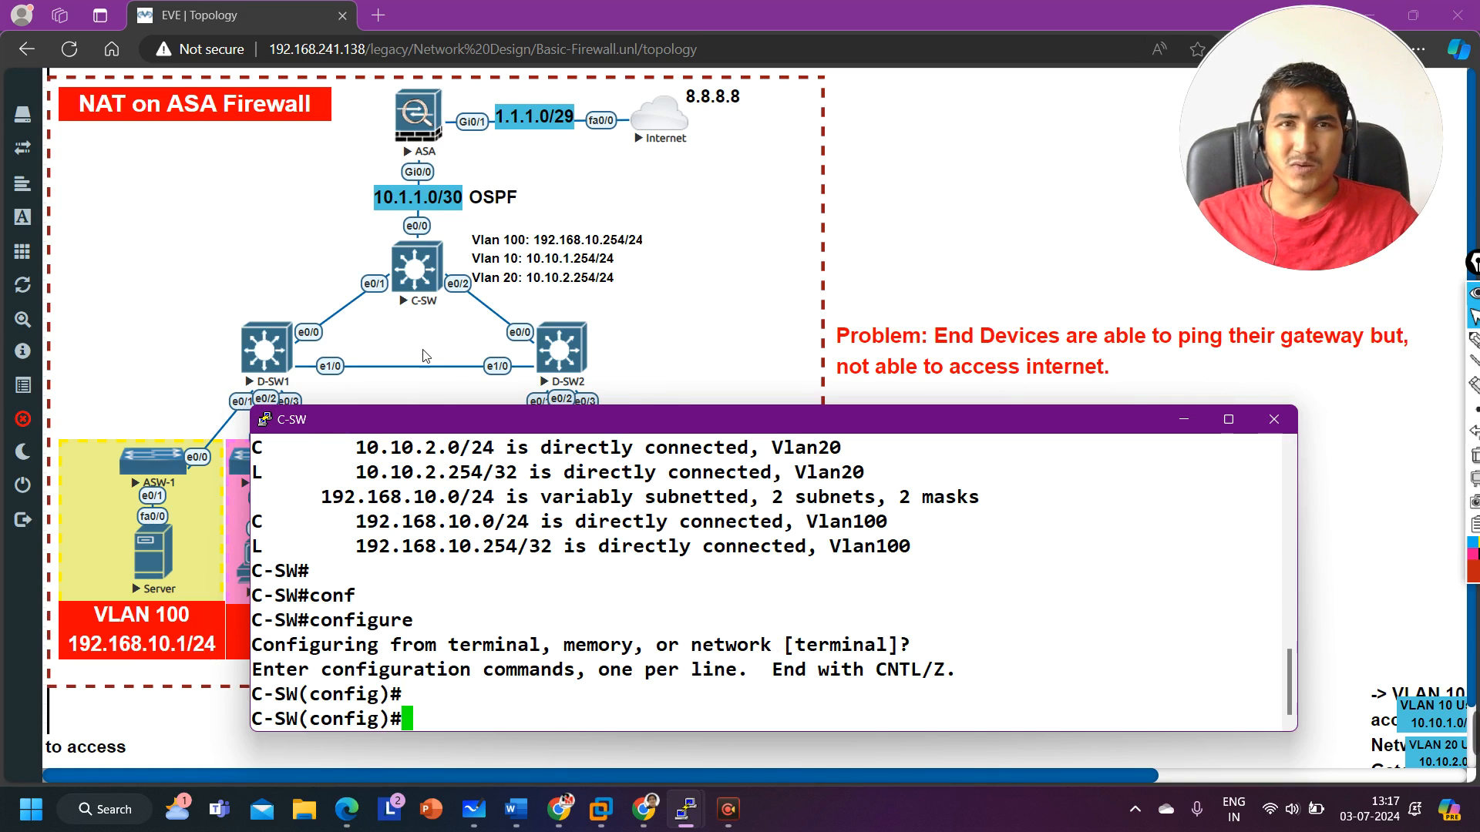
Step: Open the ASA firewall console from the topology, allowing the telnet client to launch
left_click(437, 121)
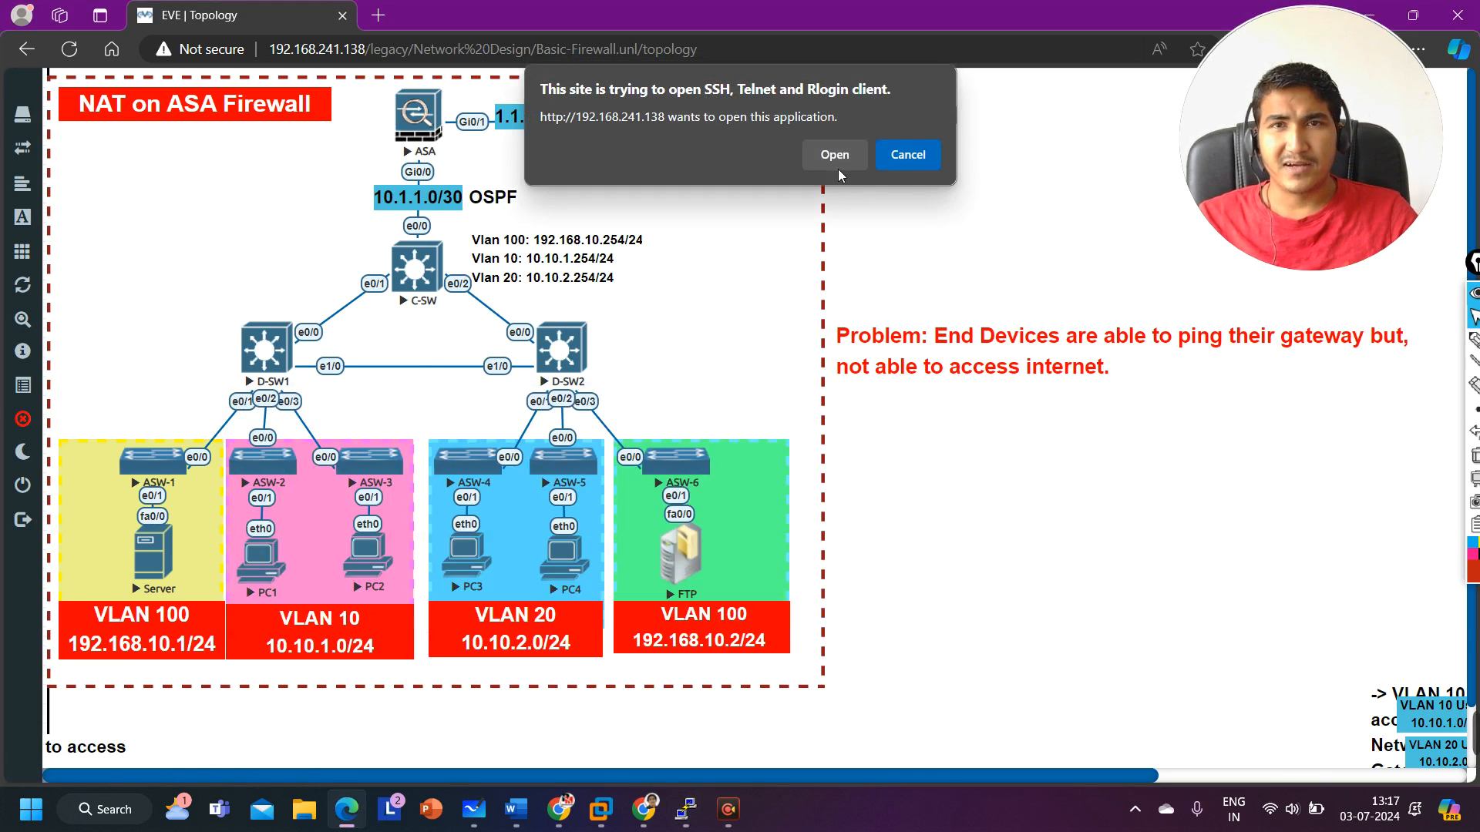
left_click(835, 154)
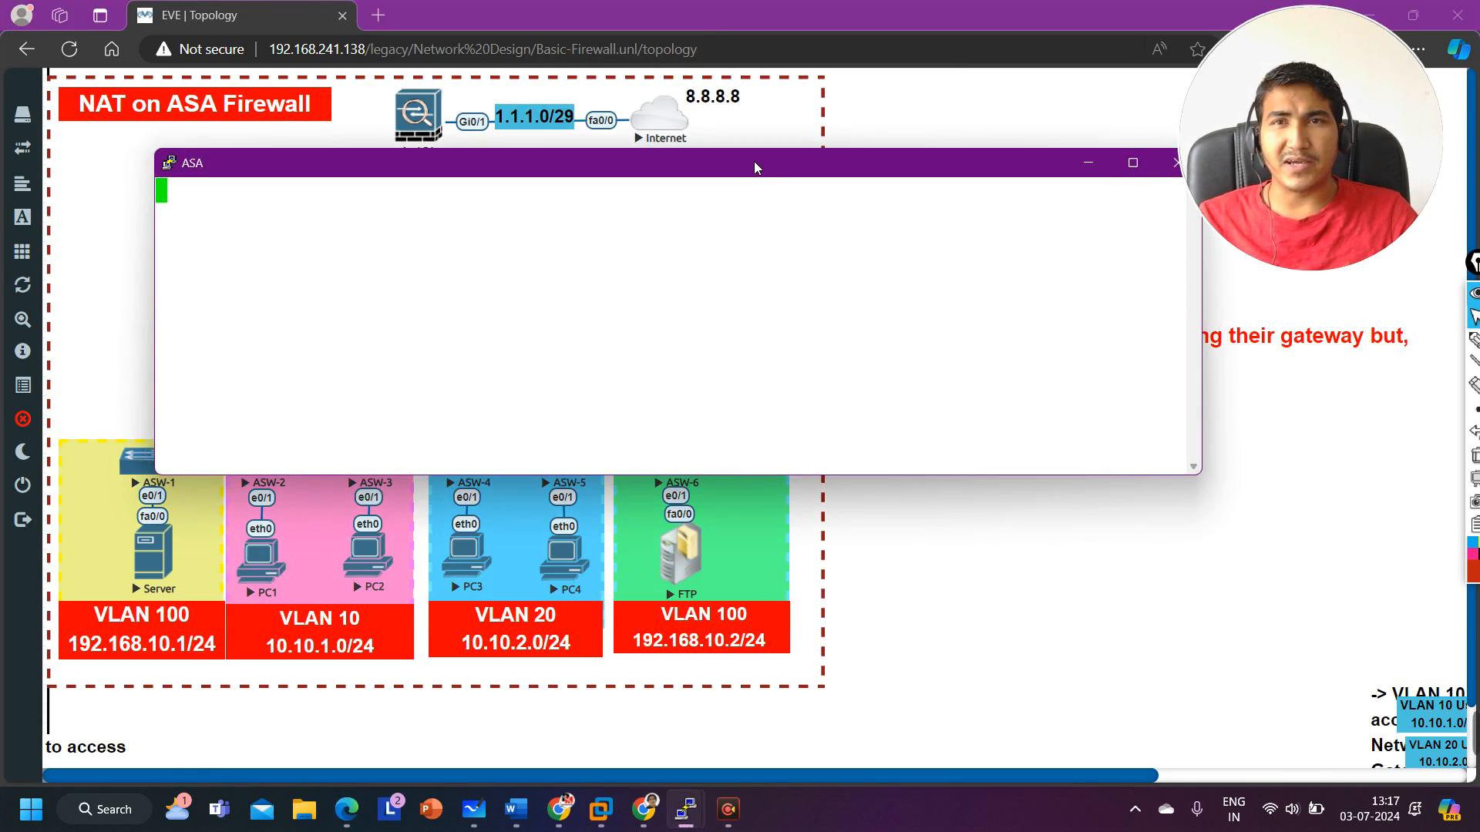
left_click_drag(754, 160, 823, 384)
key("Return")
key("Return")
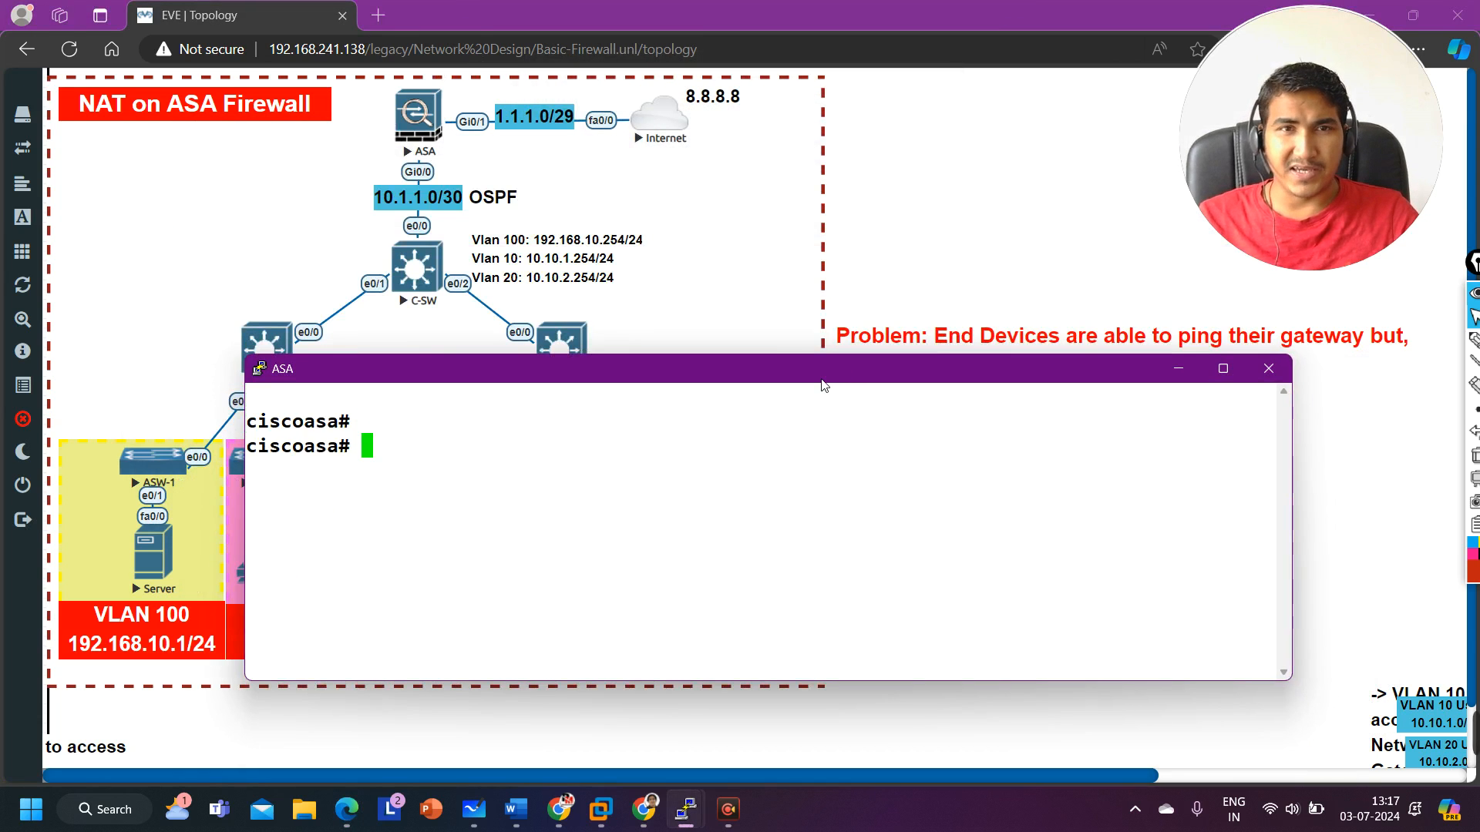
type("show")
key("BackSpace")
key("BackSpace")
key("BackSpace")
key("BackSpace")
key("BackSpace")
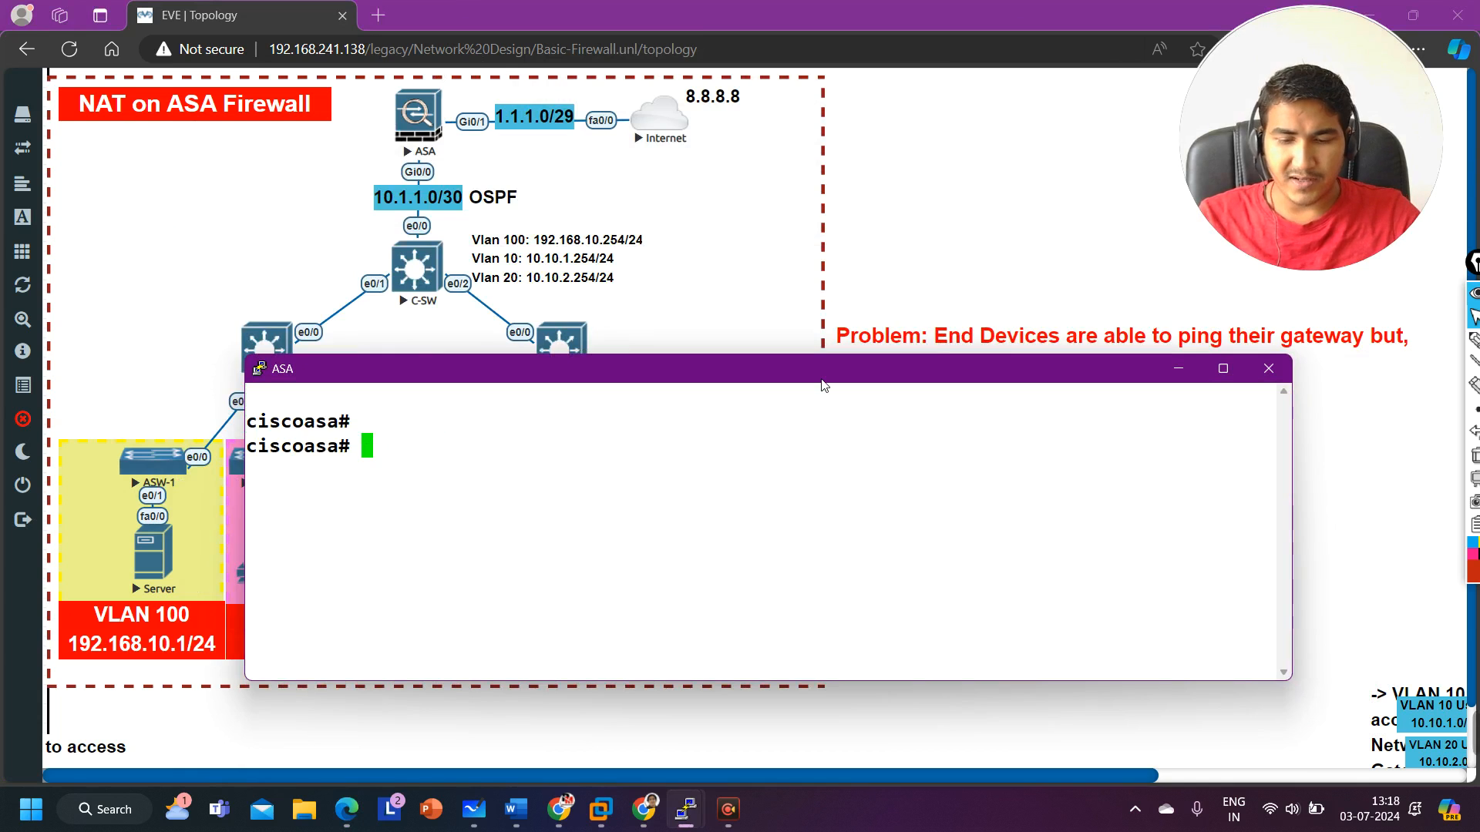
type("n router ")
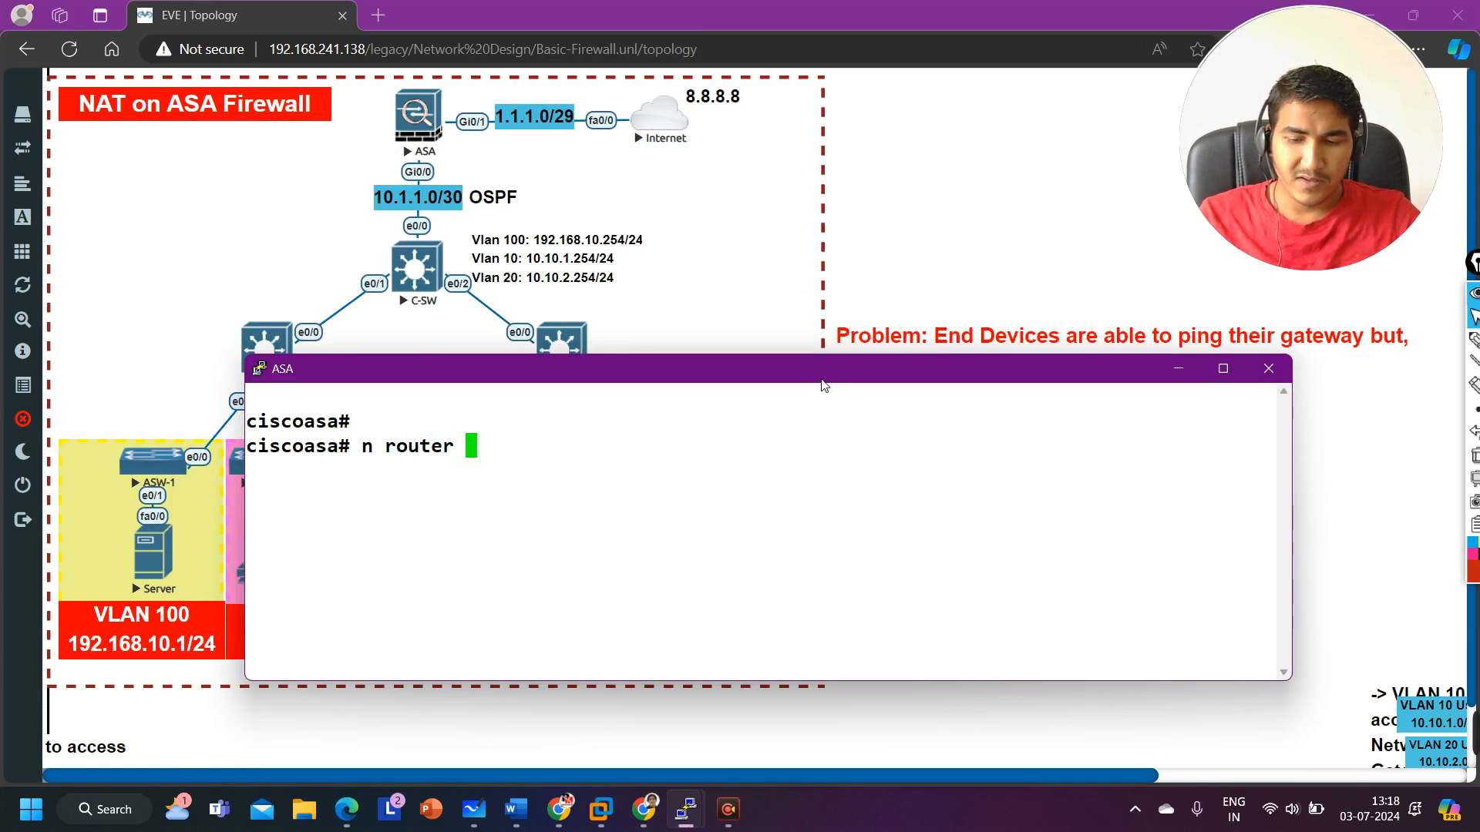
type("ospf")
key("Return")
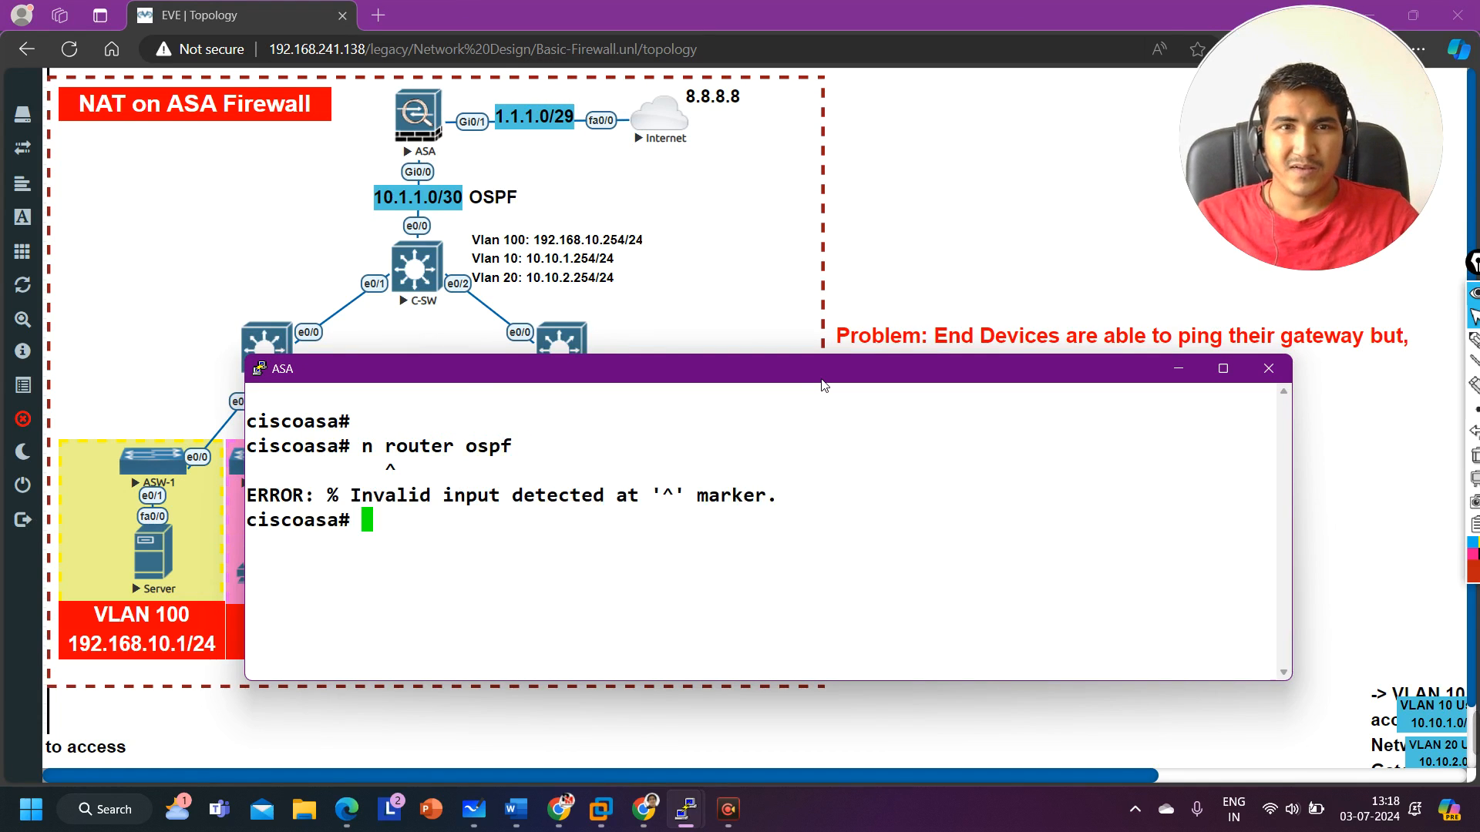
Step: Display the ASA's running OSPF configuration with show run router ospf and review the default-information line
type("show")
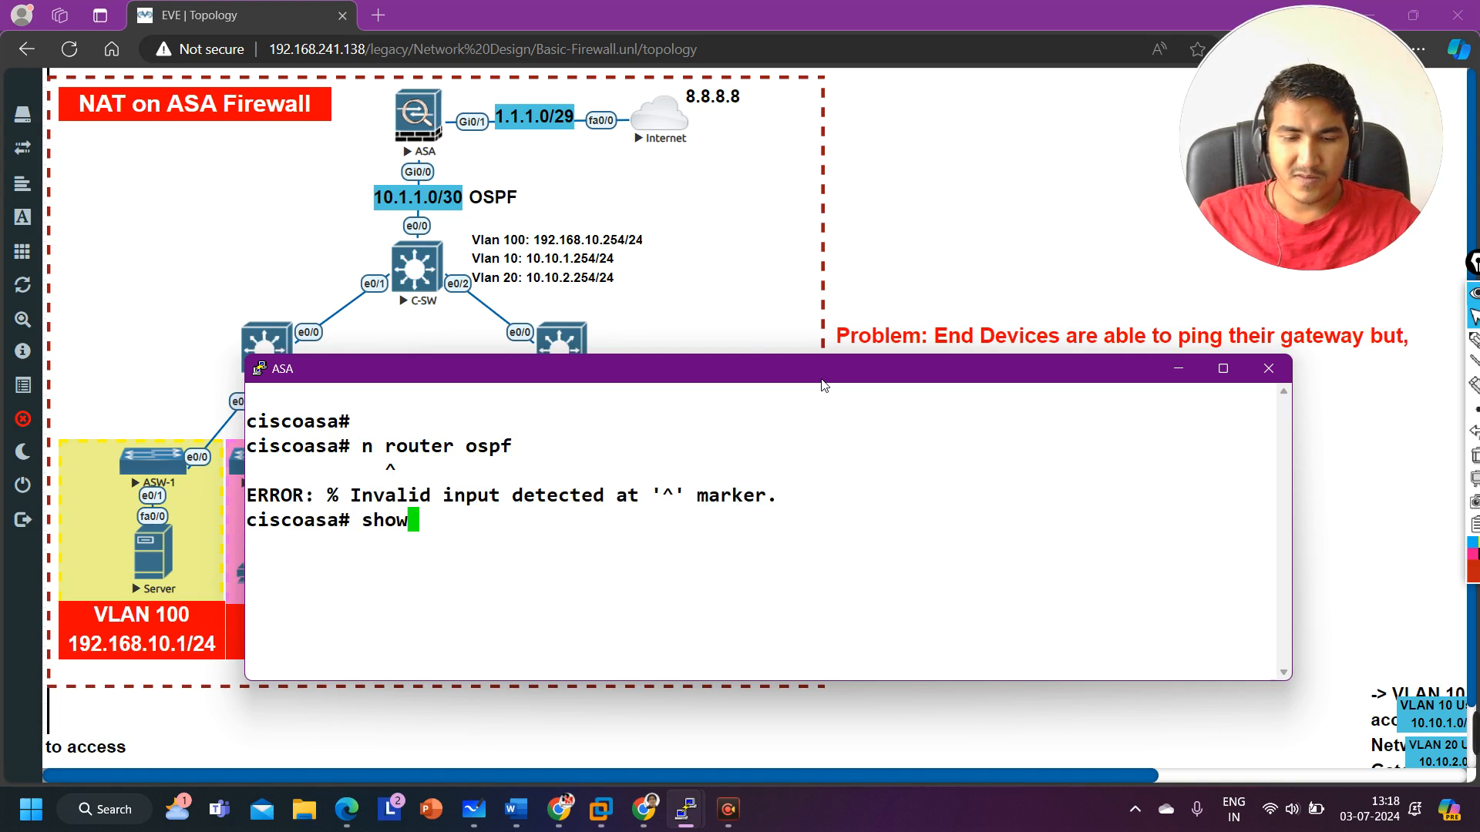
type(" run rou")
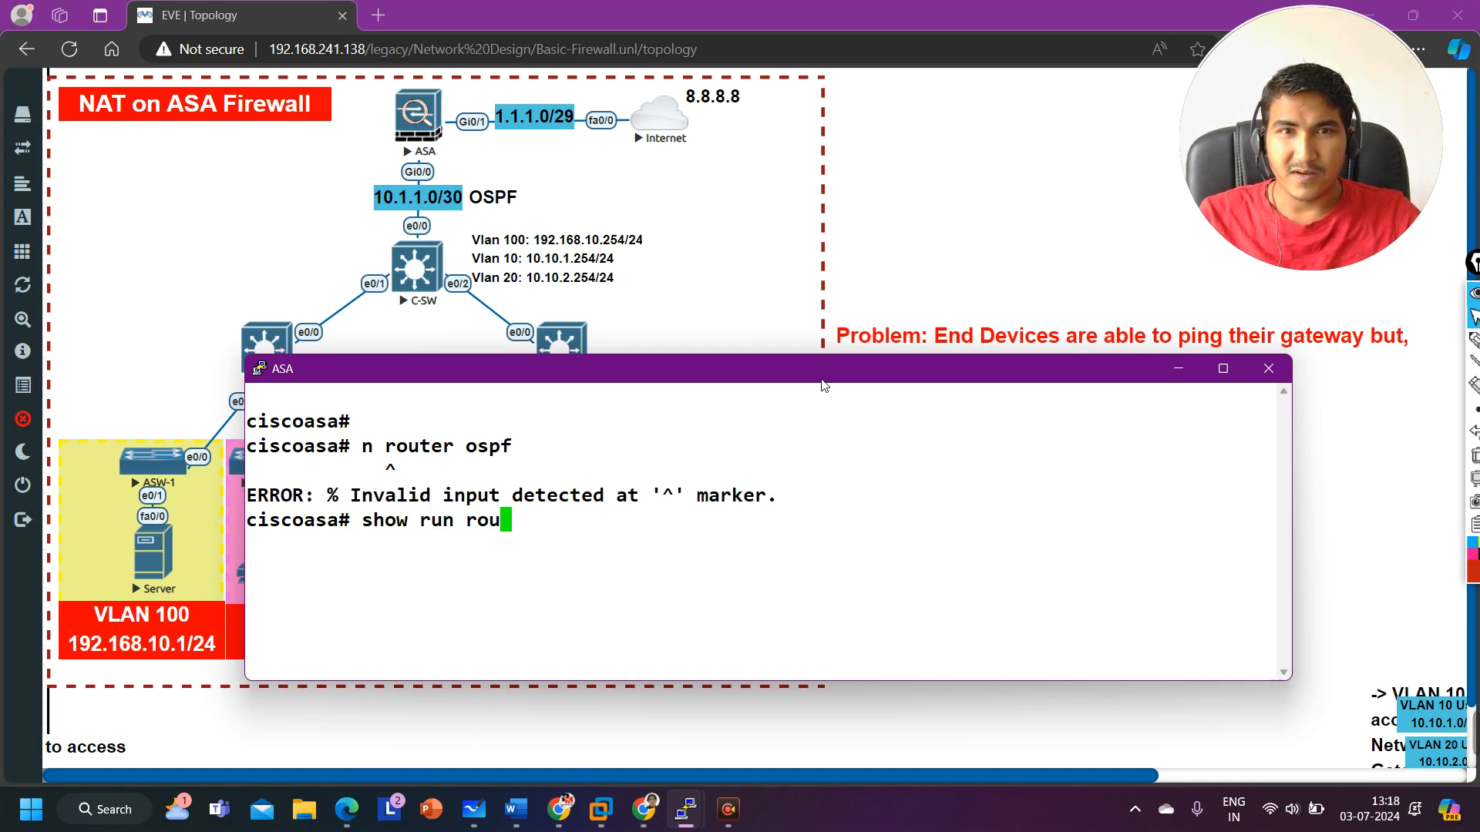
key("Tab")
type("r os")
key("Tab")
key("Return")
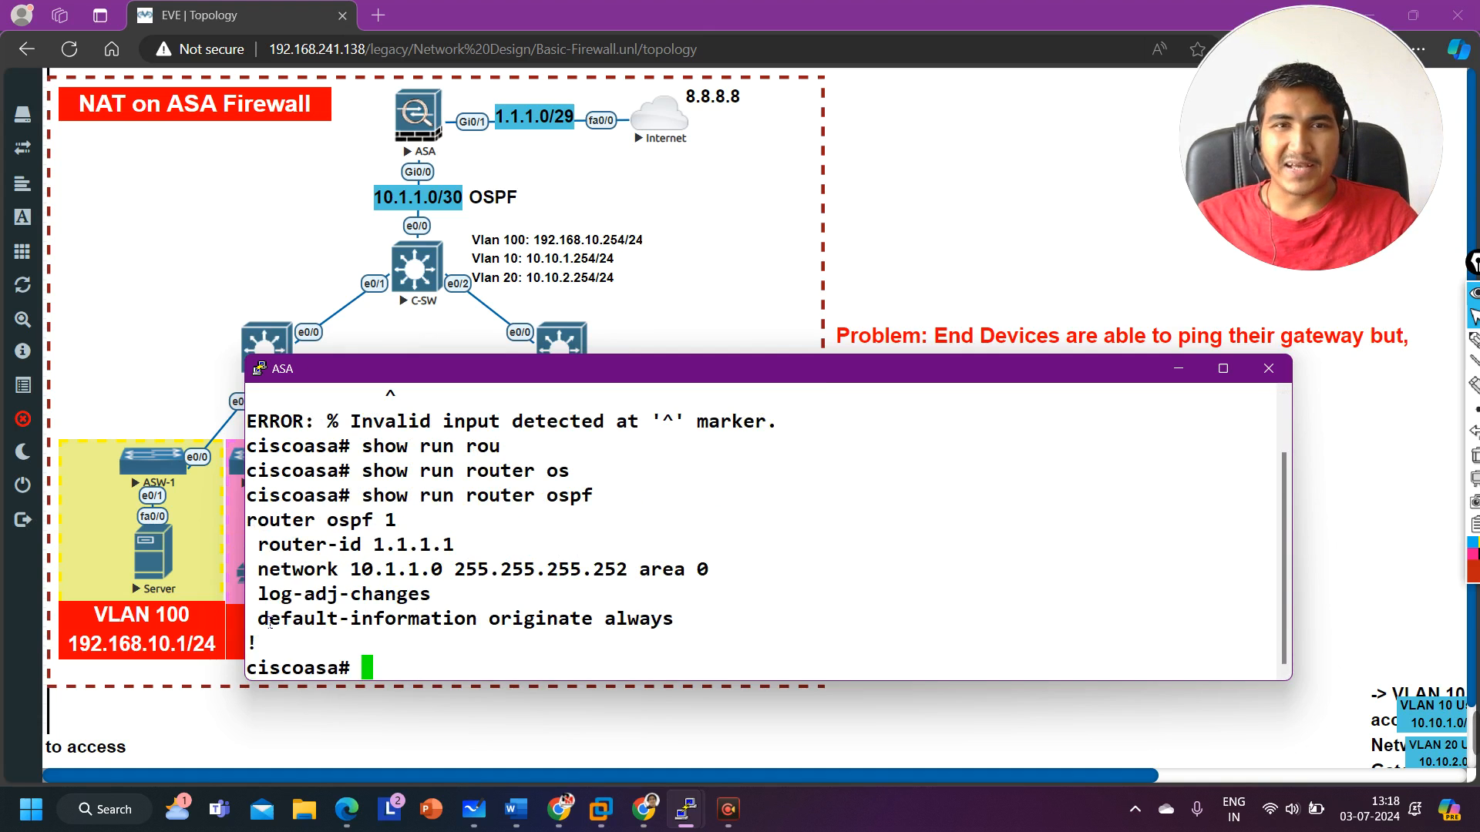
left_click_drag(269, 623, 694, 634)
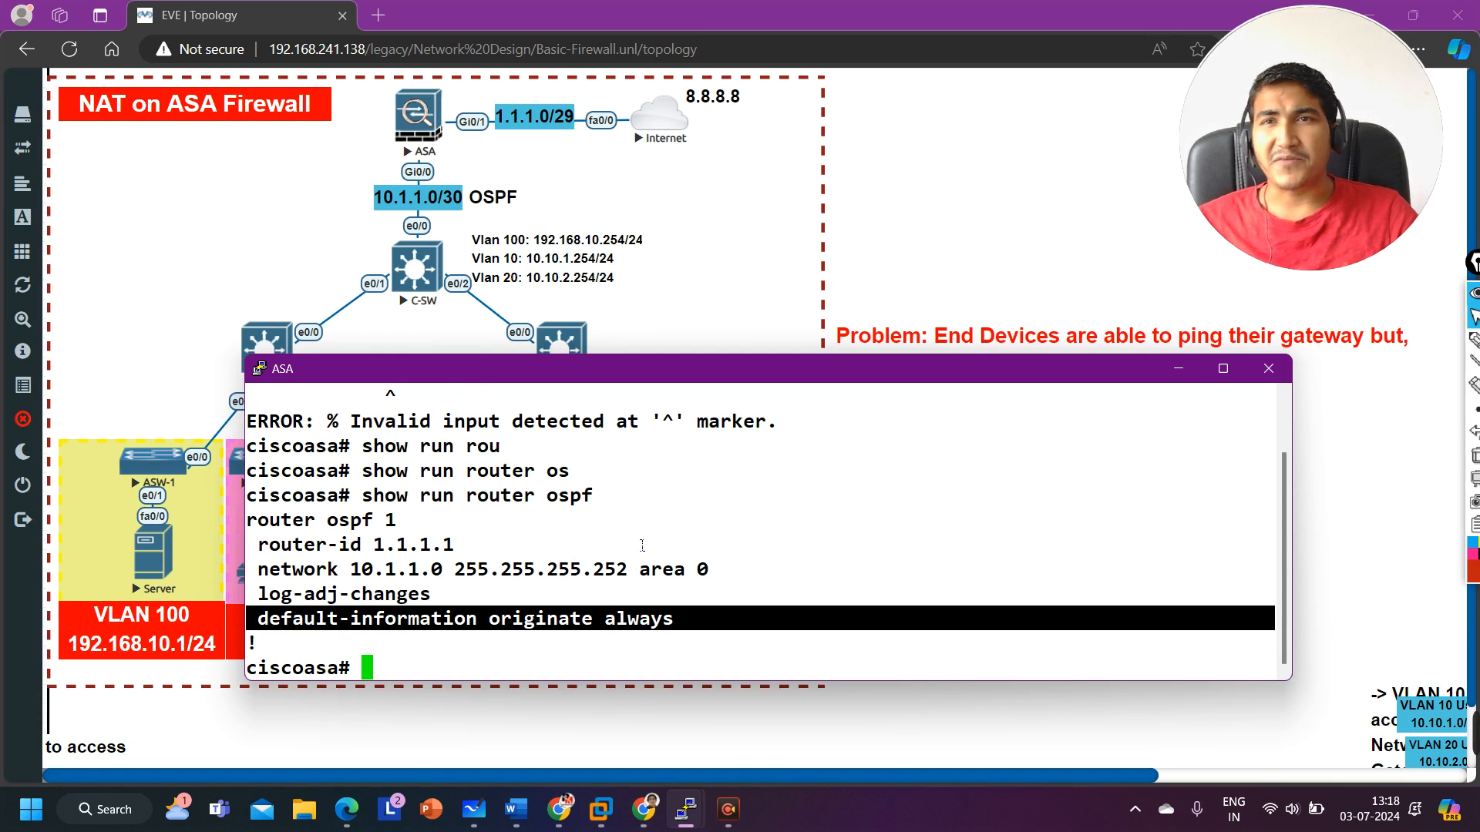
Step: Display the ASA's running NAT rules with show run nat and review the dynamic NAT objects
type("s")
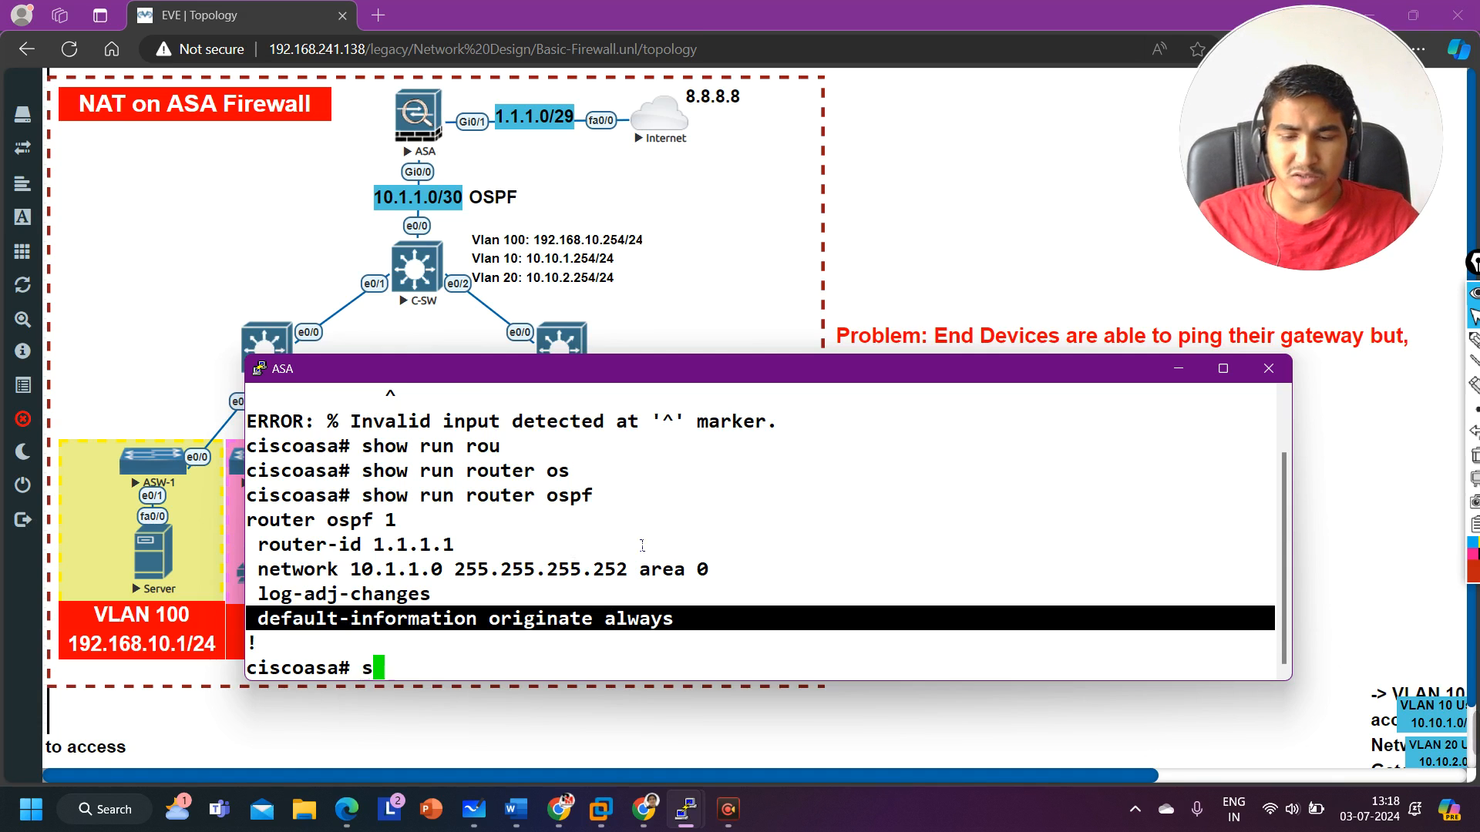
type("how run nat")
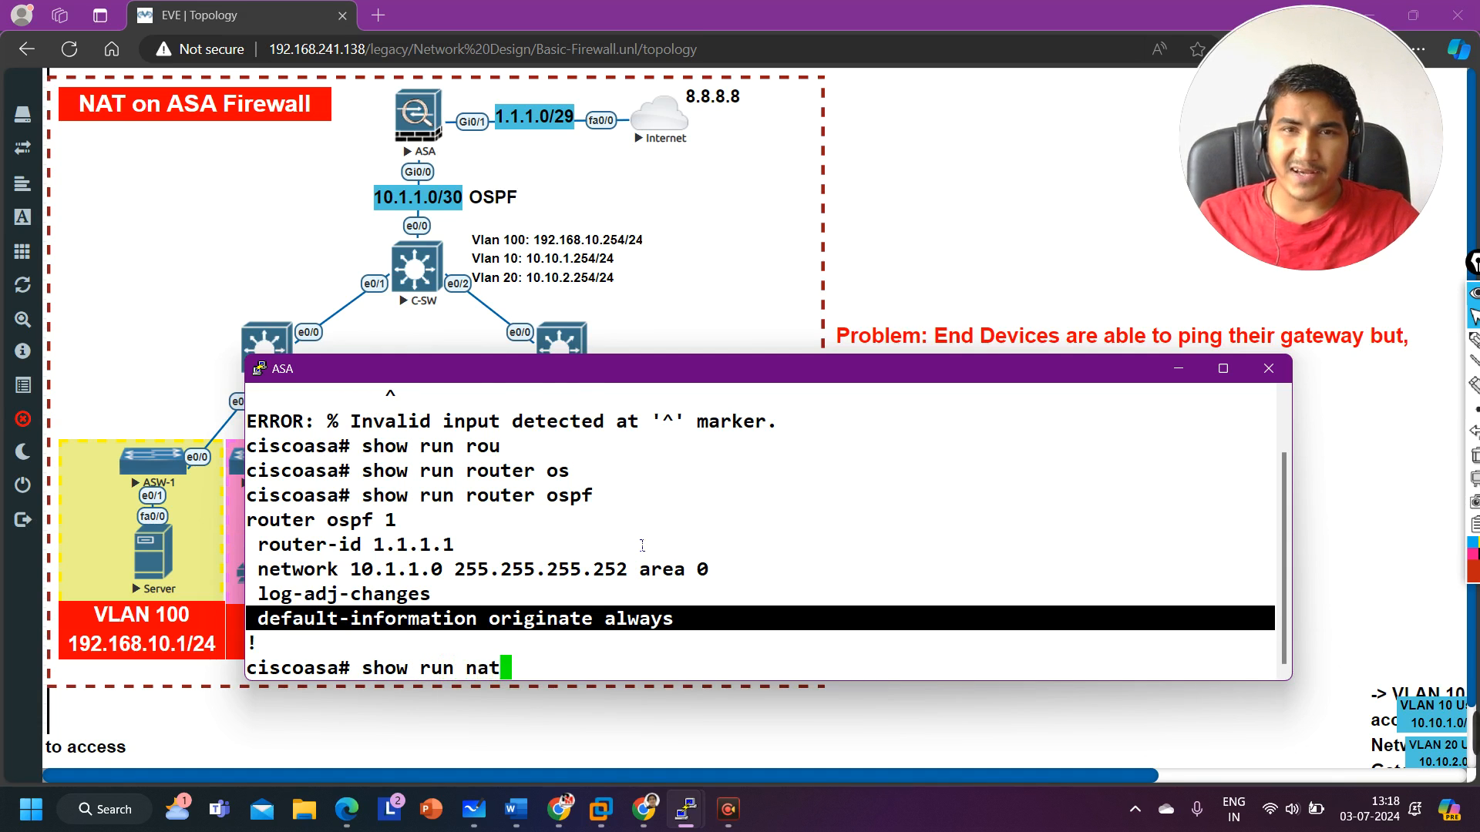
key("Return")
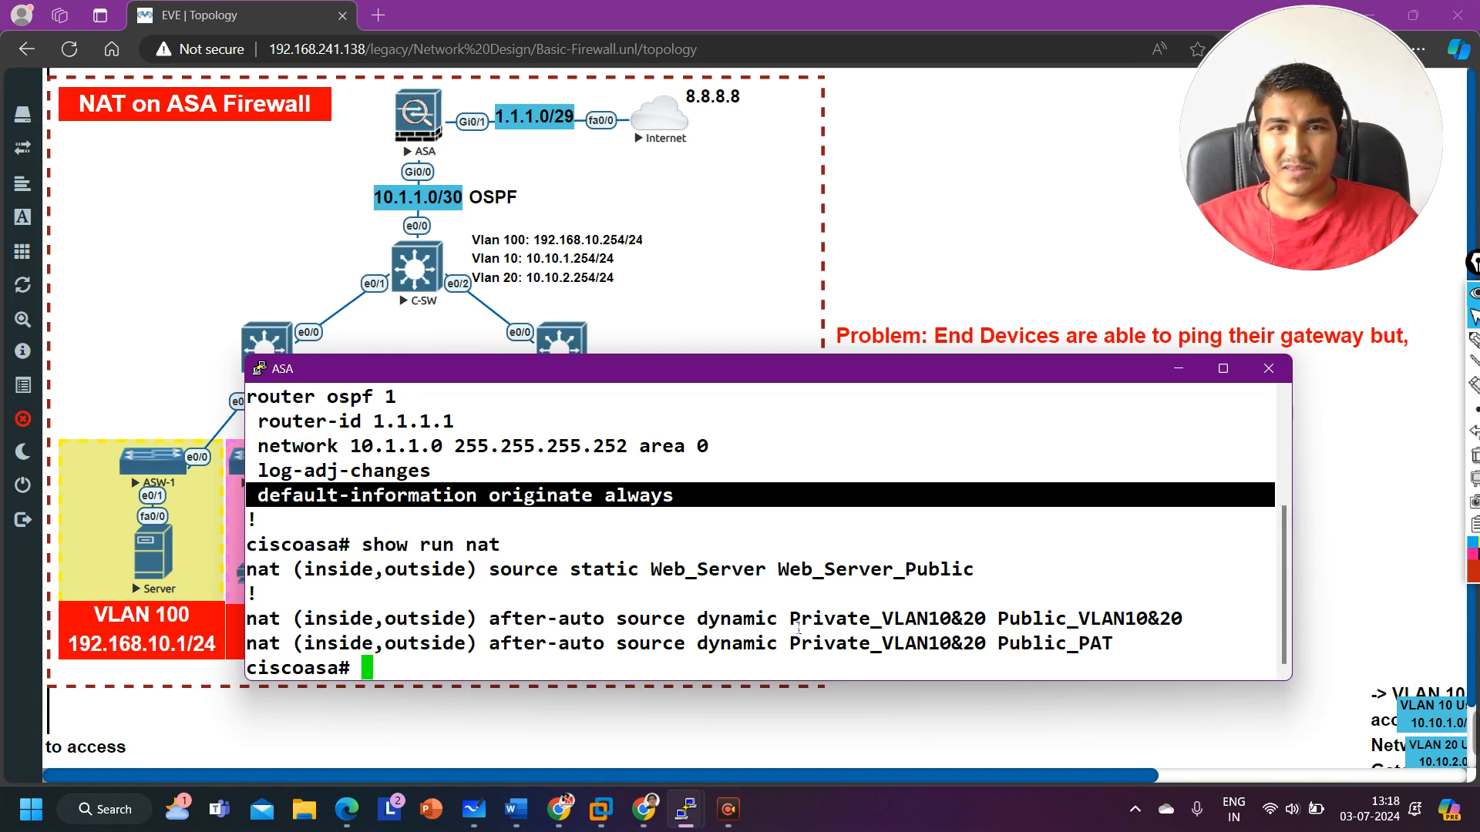
left_click_drag(788, 619, 987, 631)
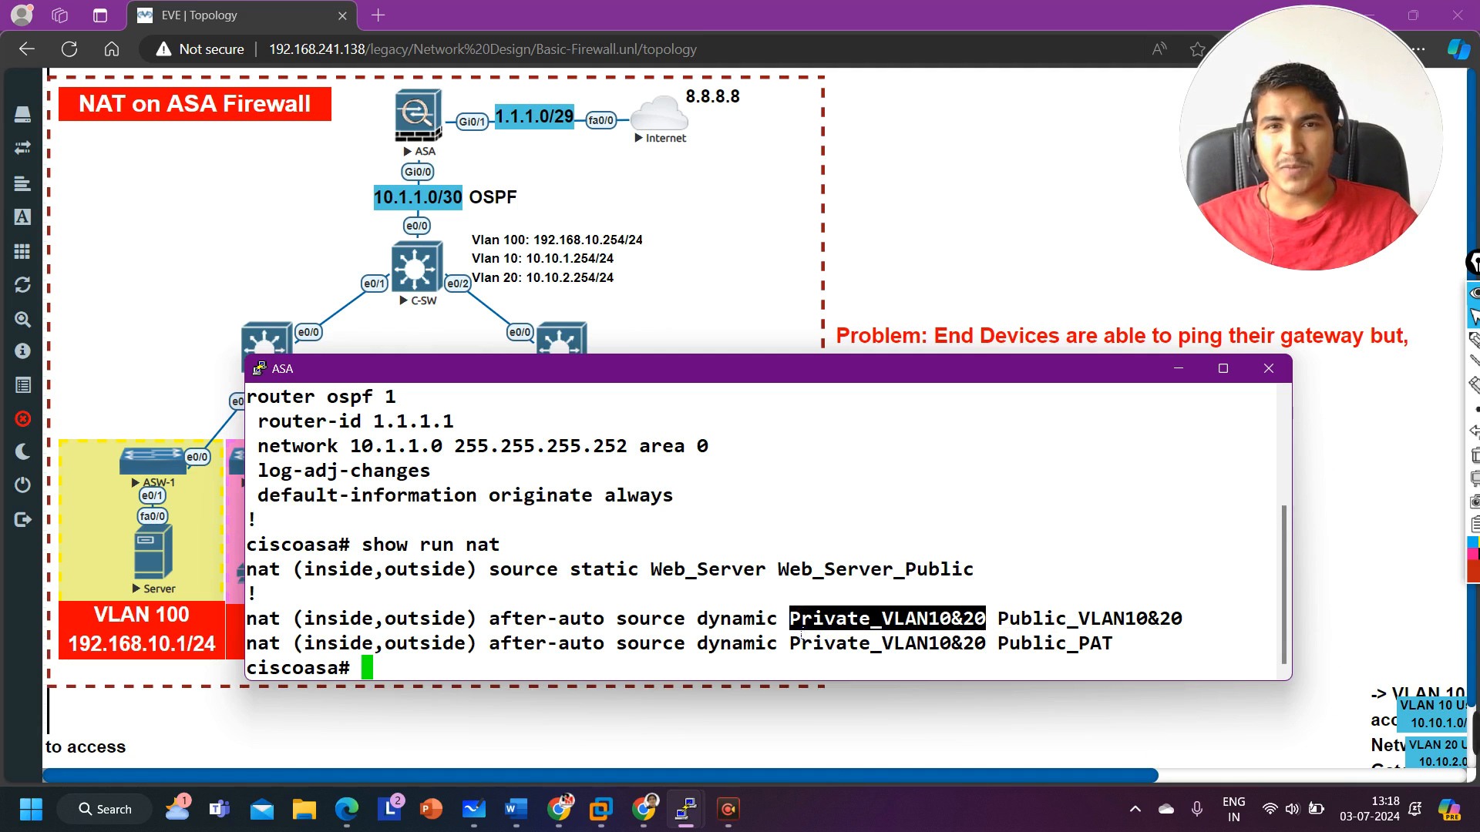
left_click_drag(802, 635, 1179, 632)
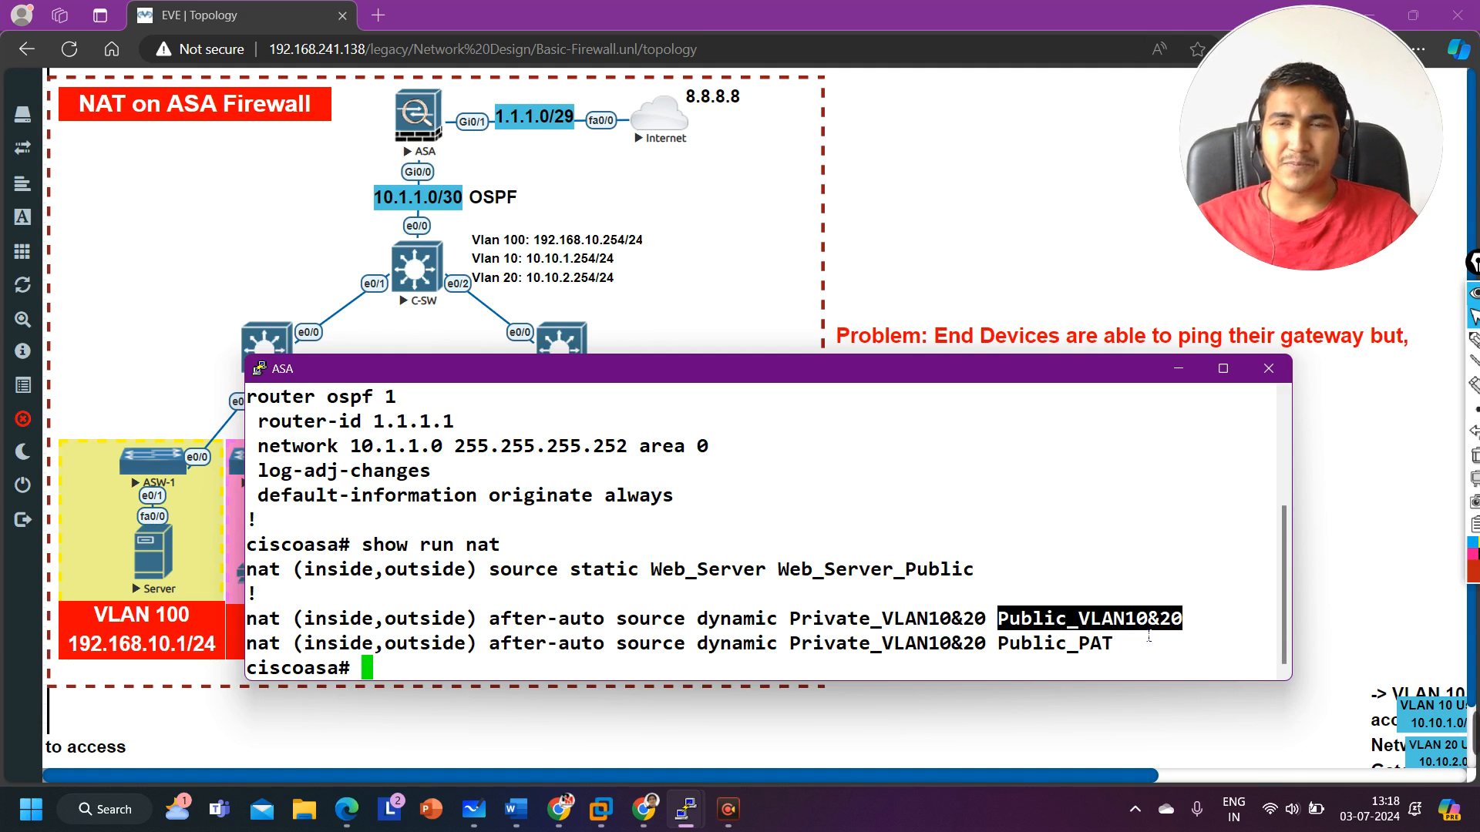
Step: Display the network object definitions with show run object network and review the Private_VLAN10&20 subnet
type("show ")
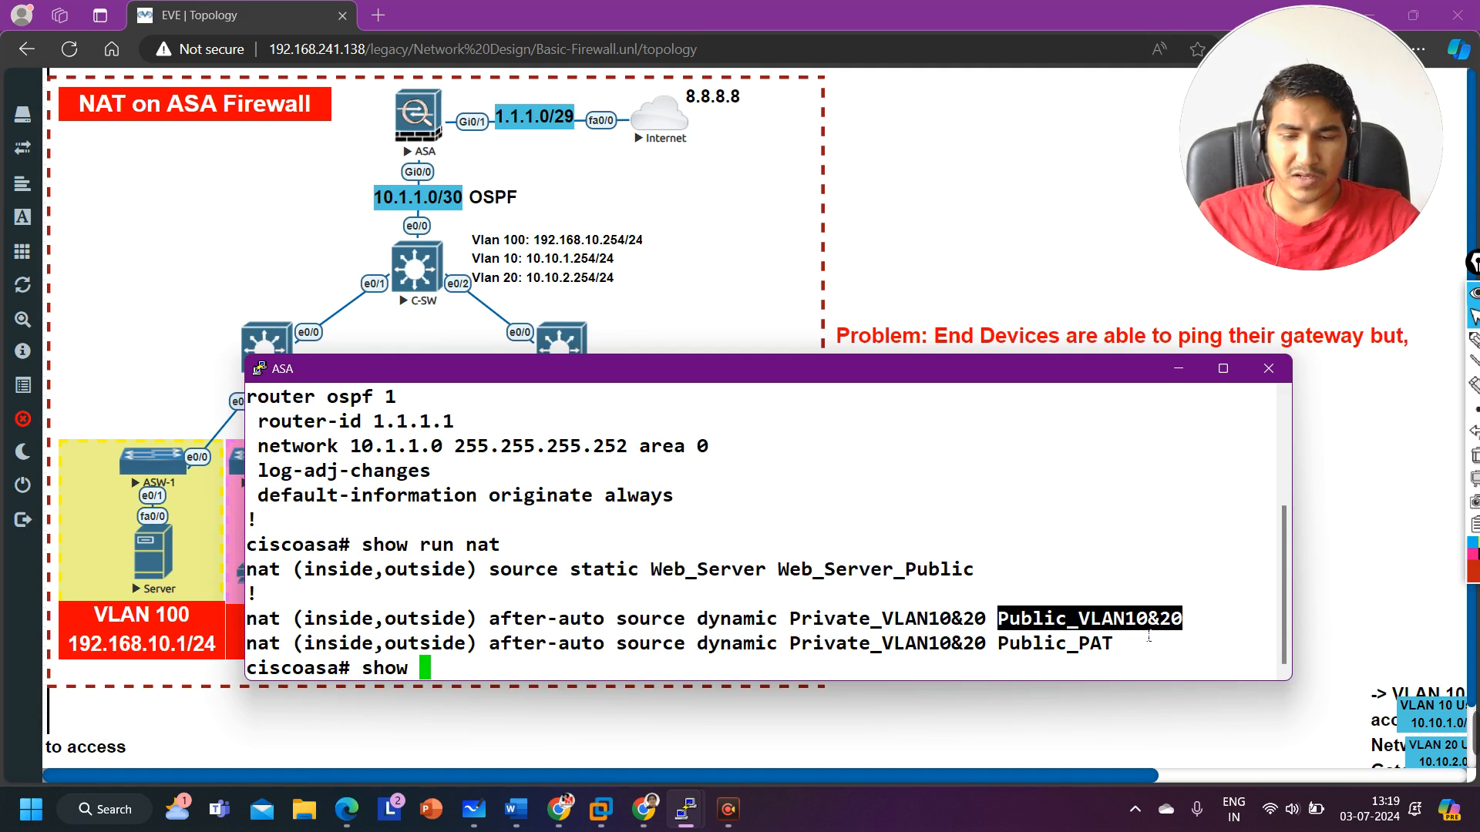
type("run obj")
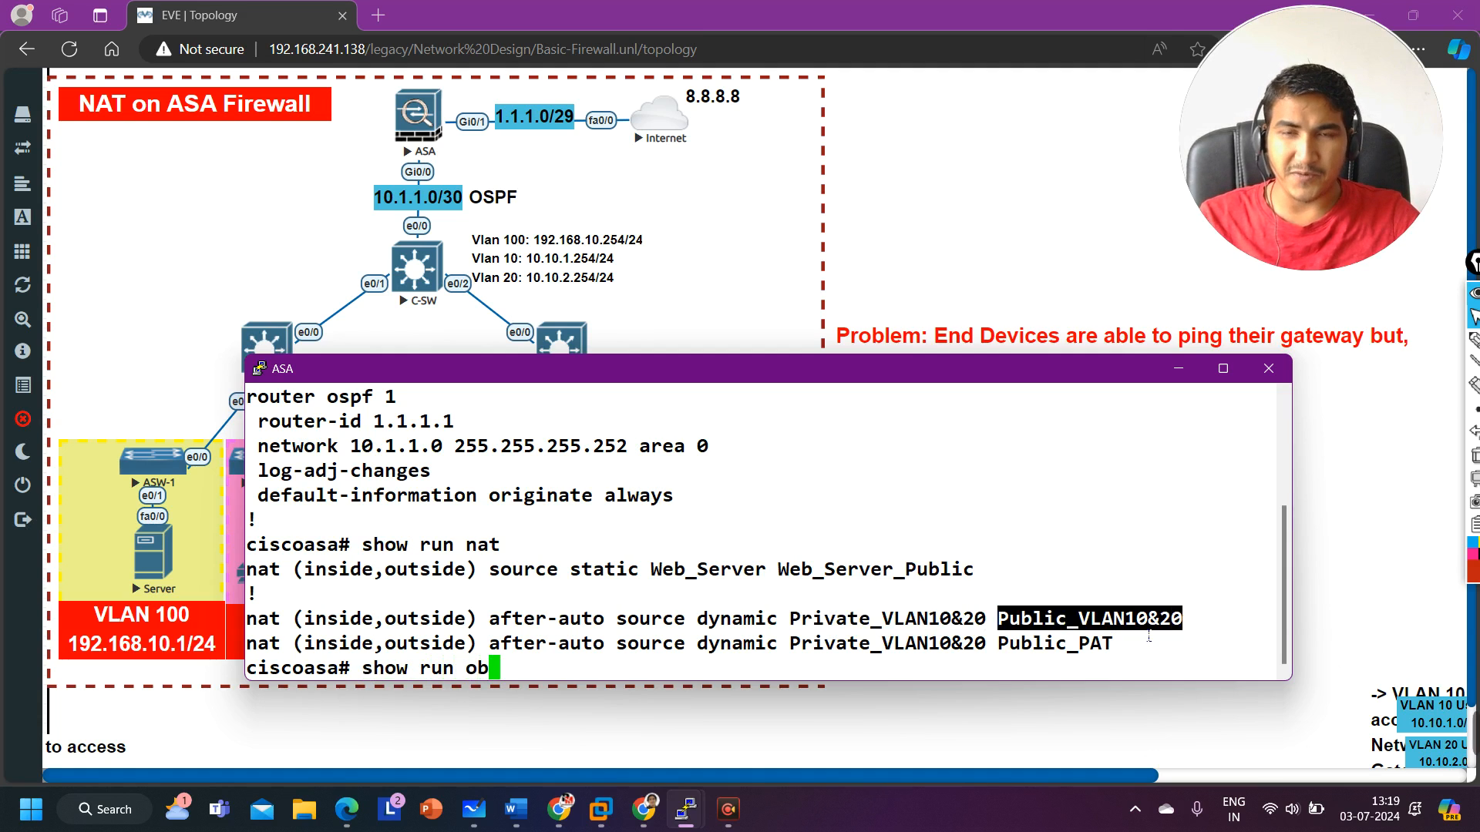
key("Tab")
type("ne")
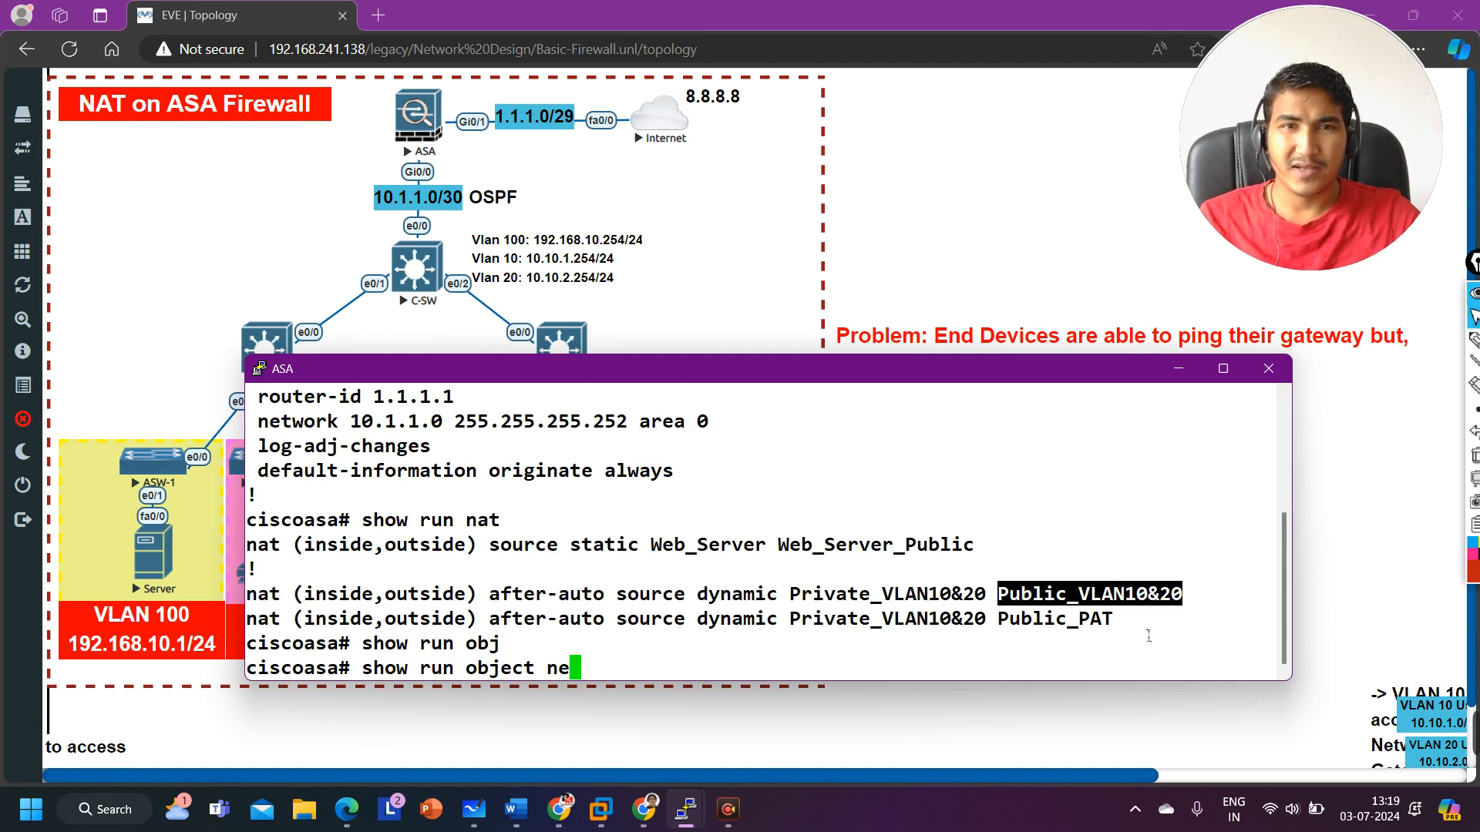
key("Tab")
key("Return")
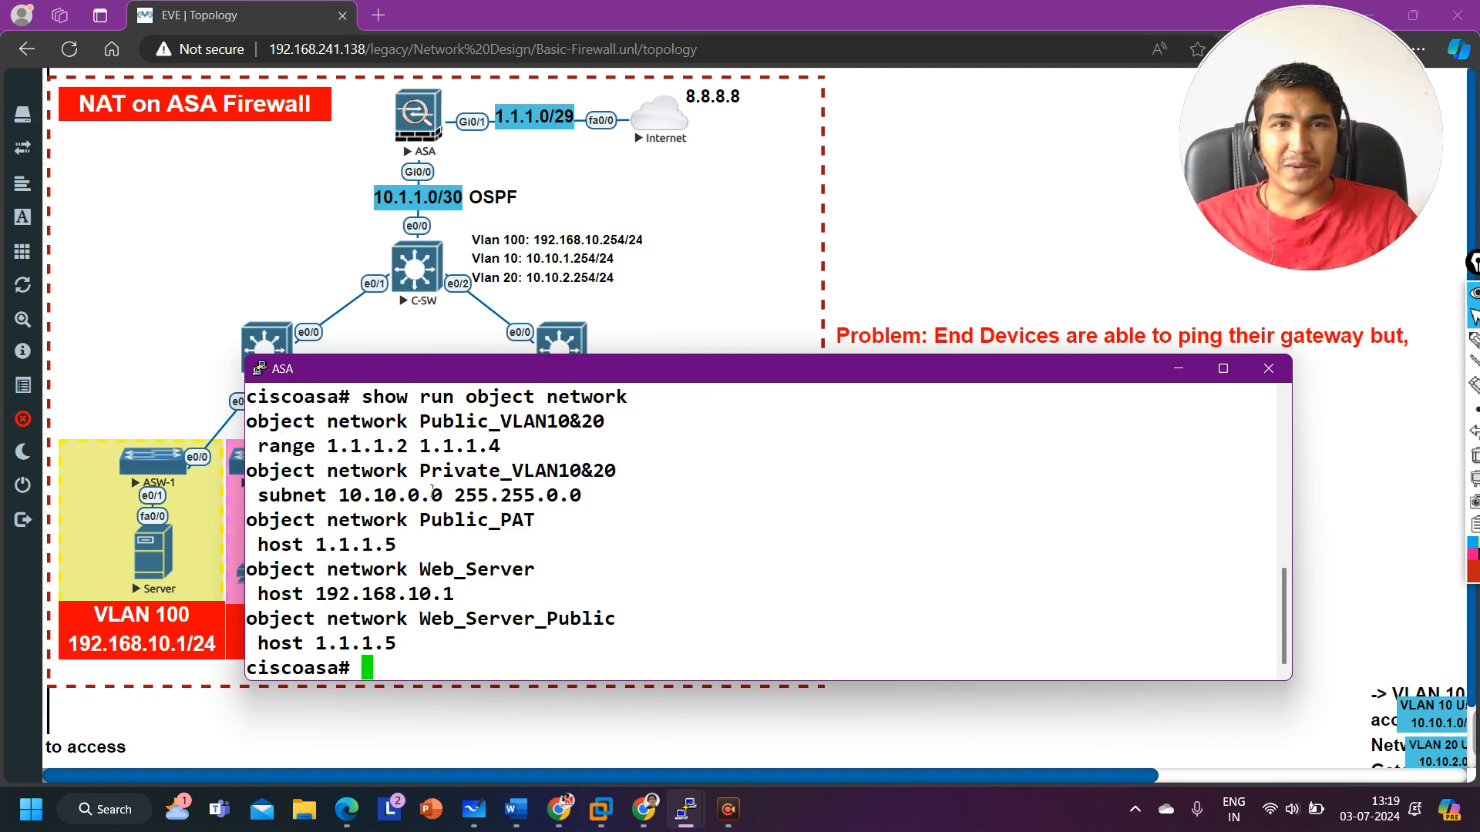
left_click_drag(434, 474, 660, 474)
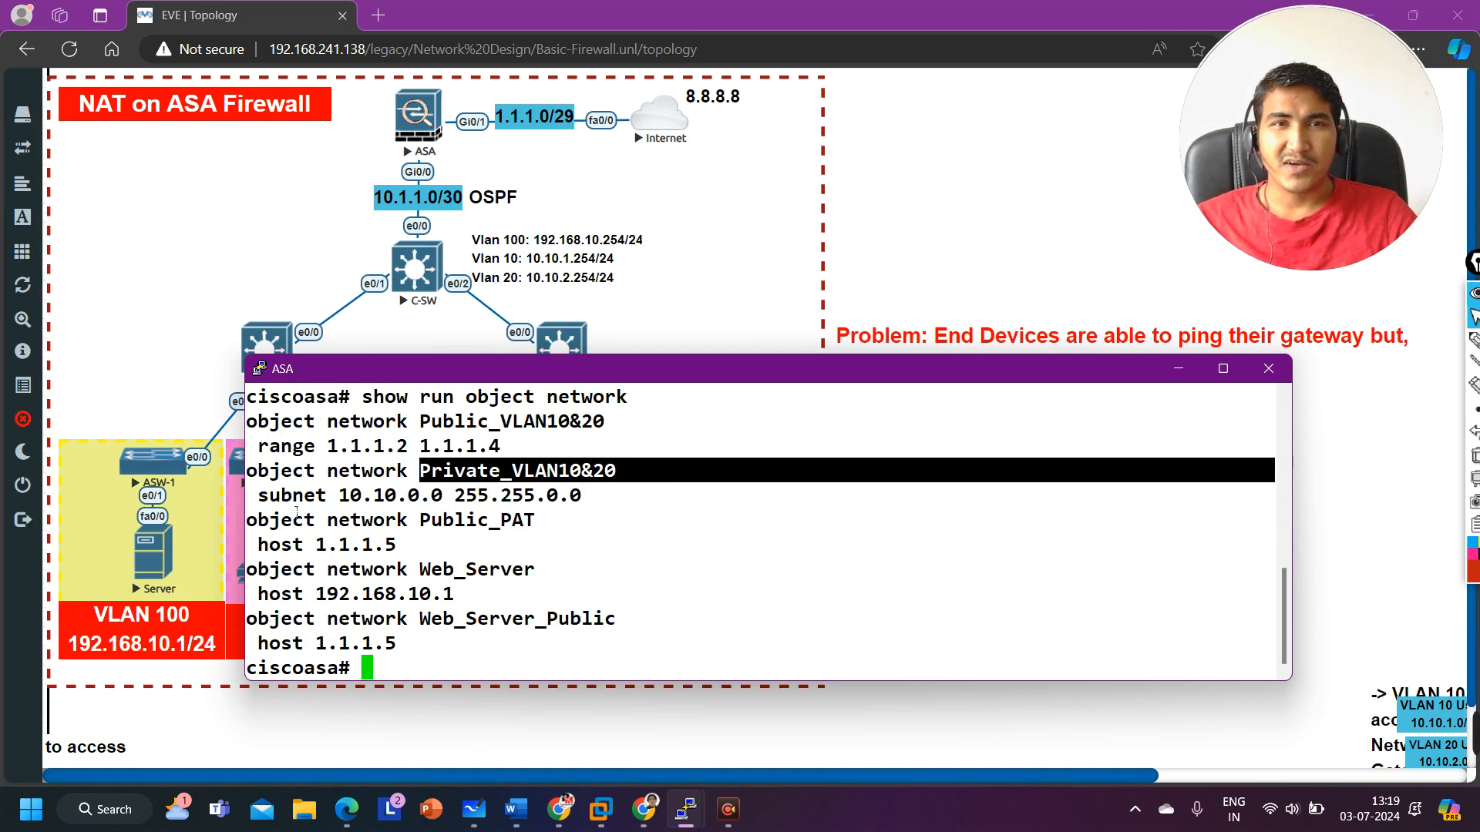
left_click_drag(444, 496, 266, 511)
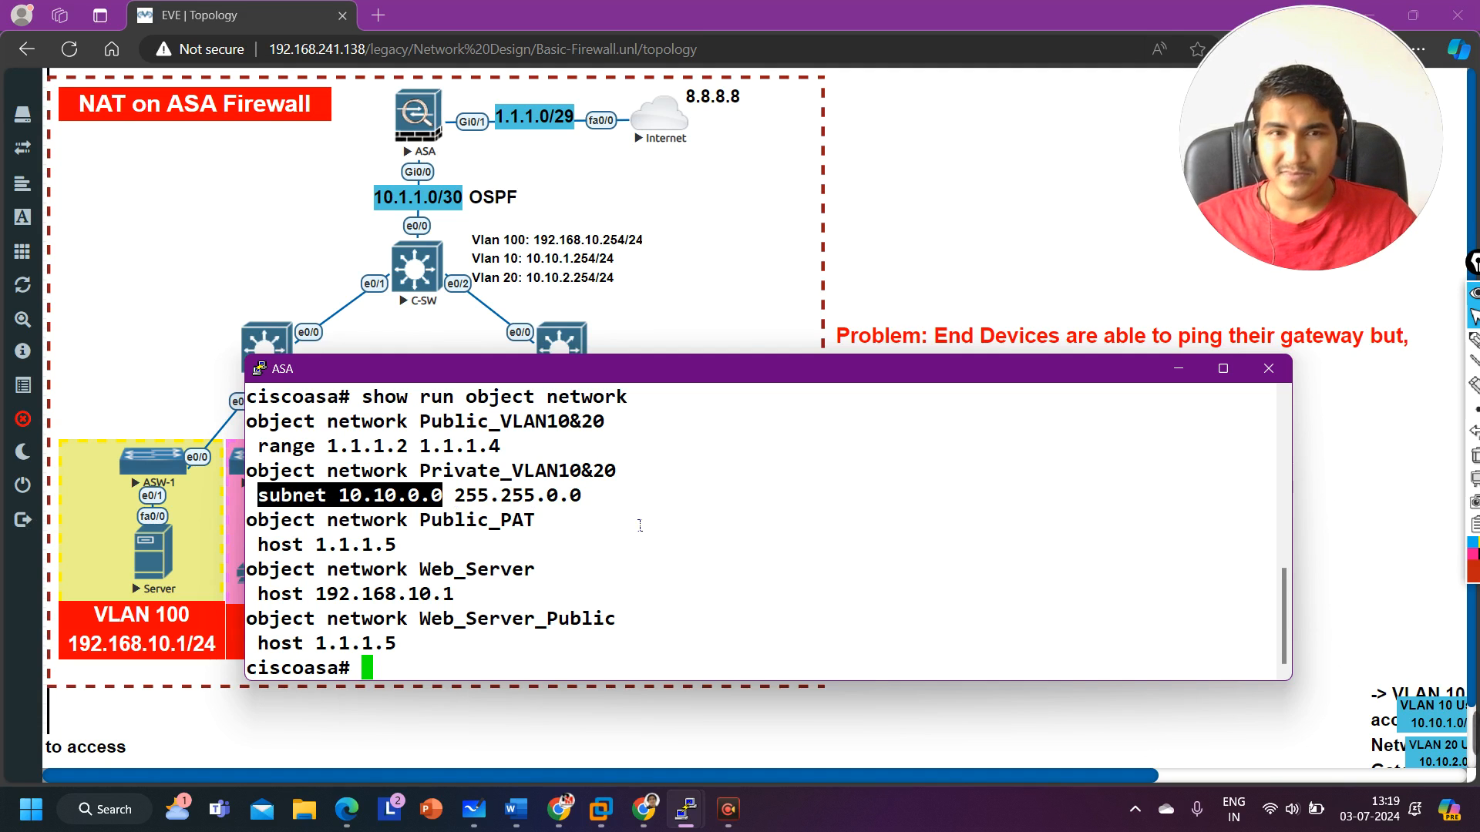
Step: Redisplay the NAT rules and compare them with the Public_VLAN10&20 object range definition
type("show run nat")
key("Return")
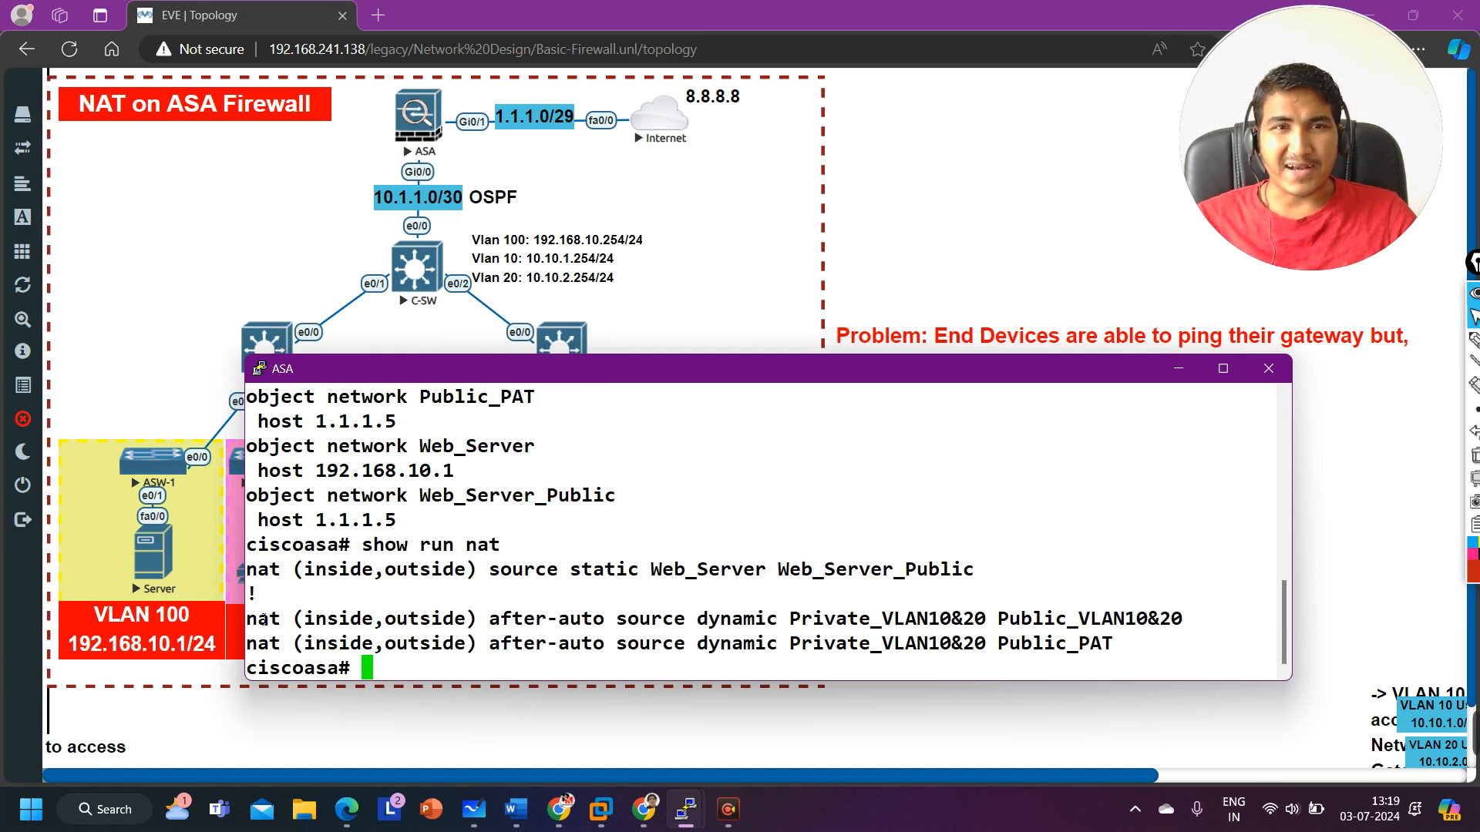
left_click_drag(248, 619, 1197, 634)
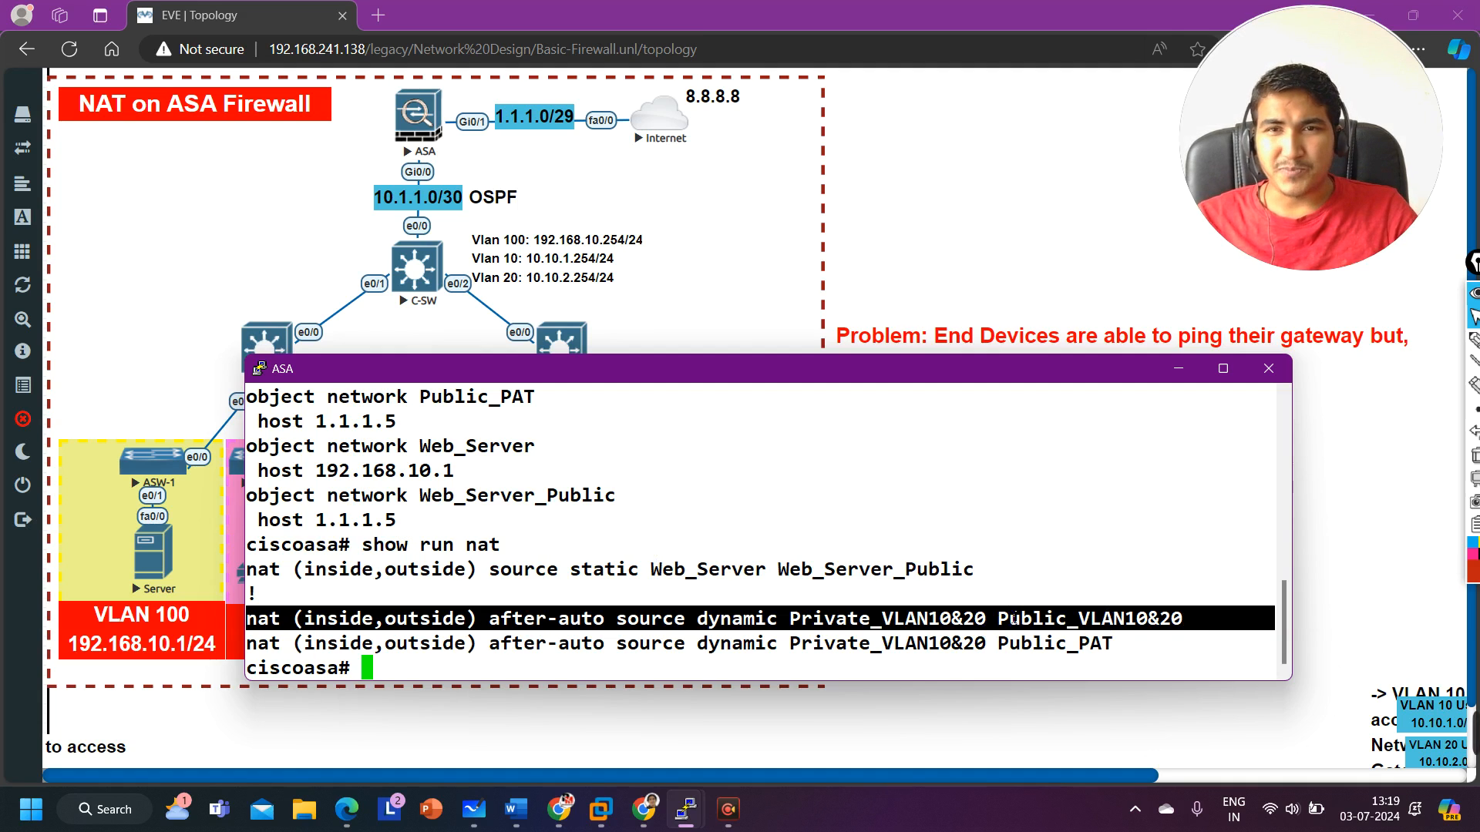
left_click_drag(998, 618, 1212, 624)
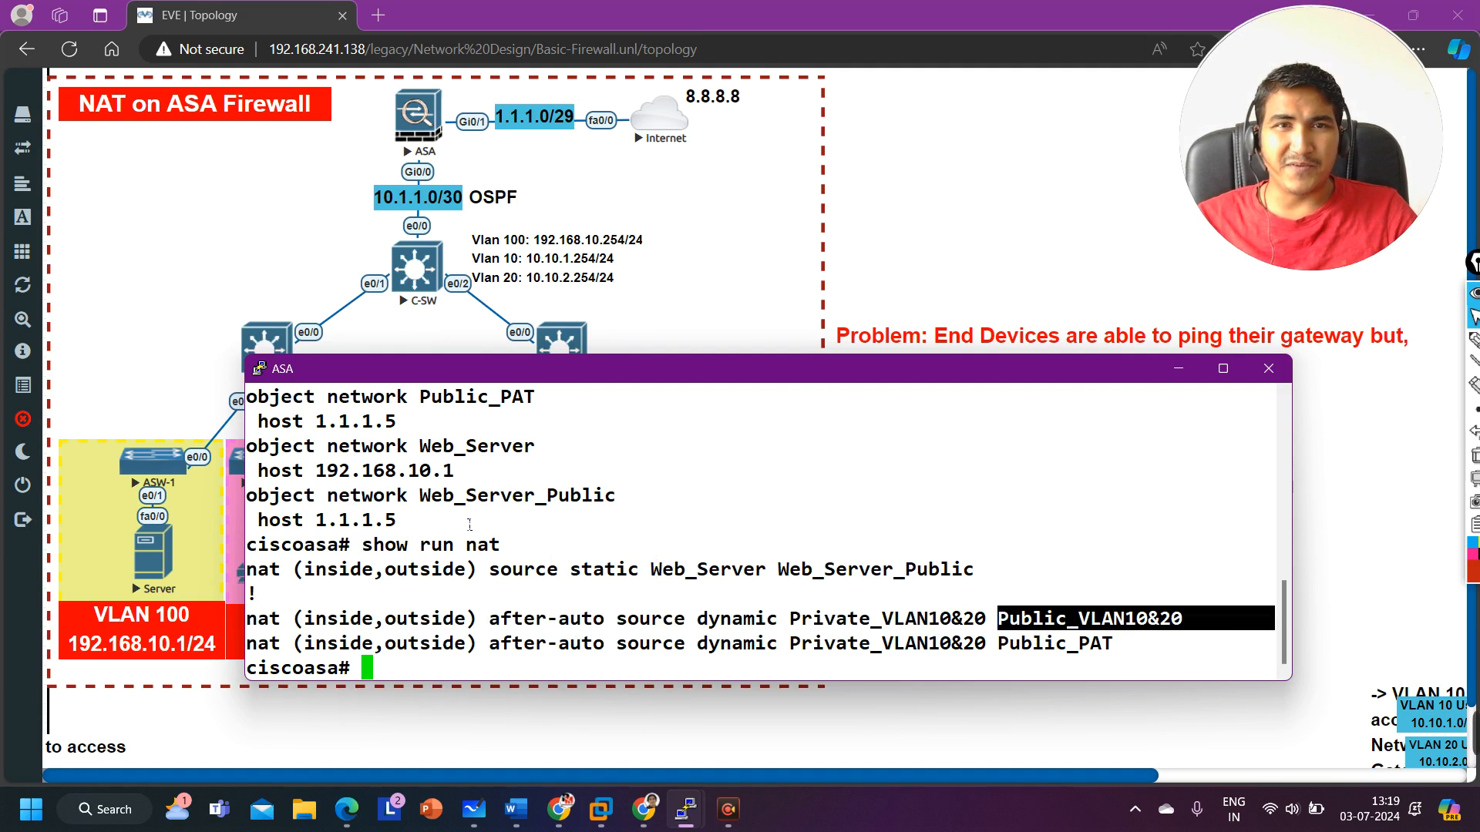
scroll(469, 525, "up", 2)
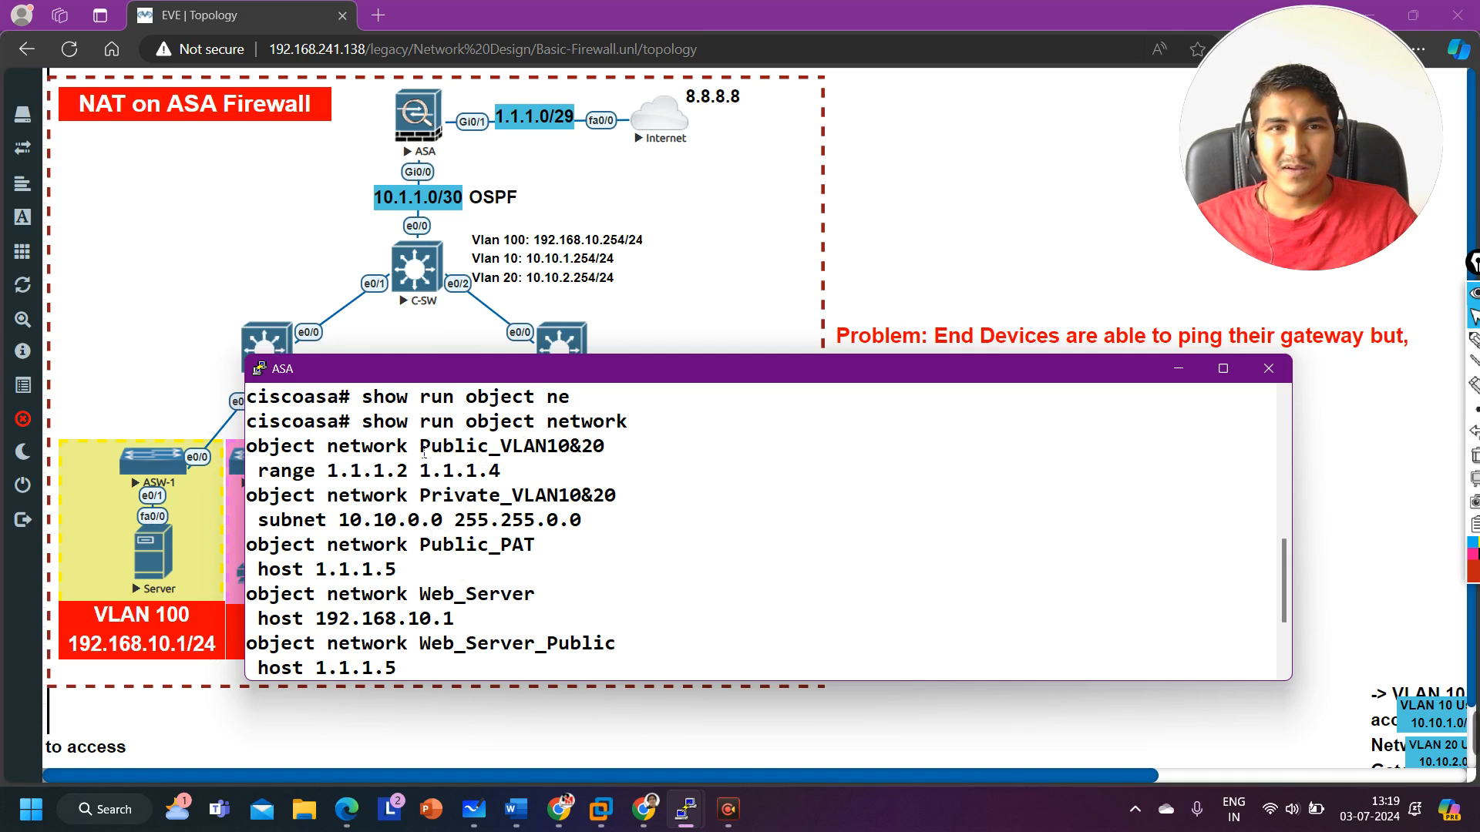
left_click_drag(424, 453, 607, 455)
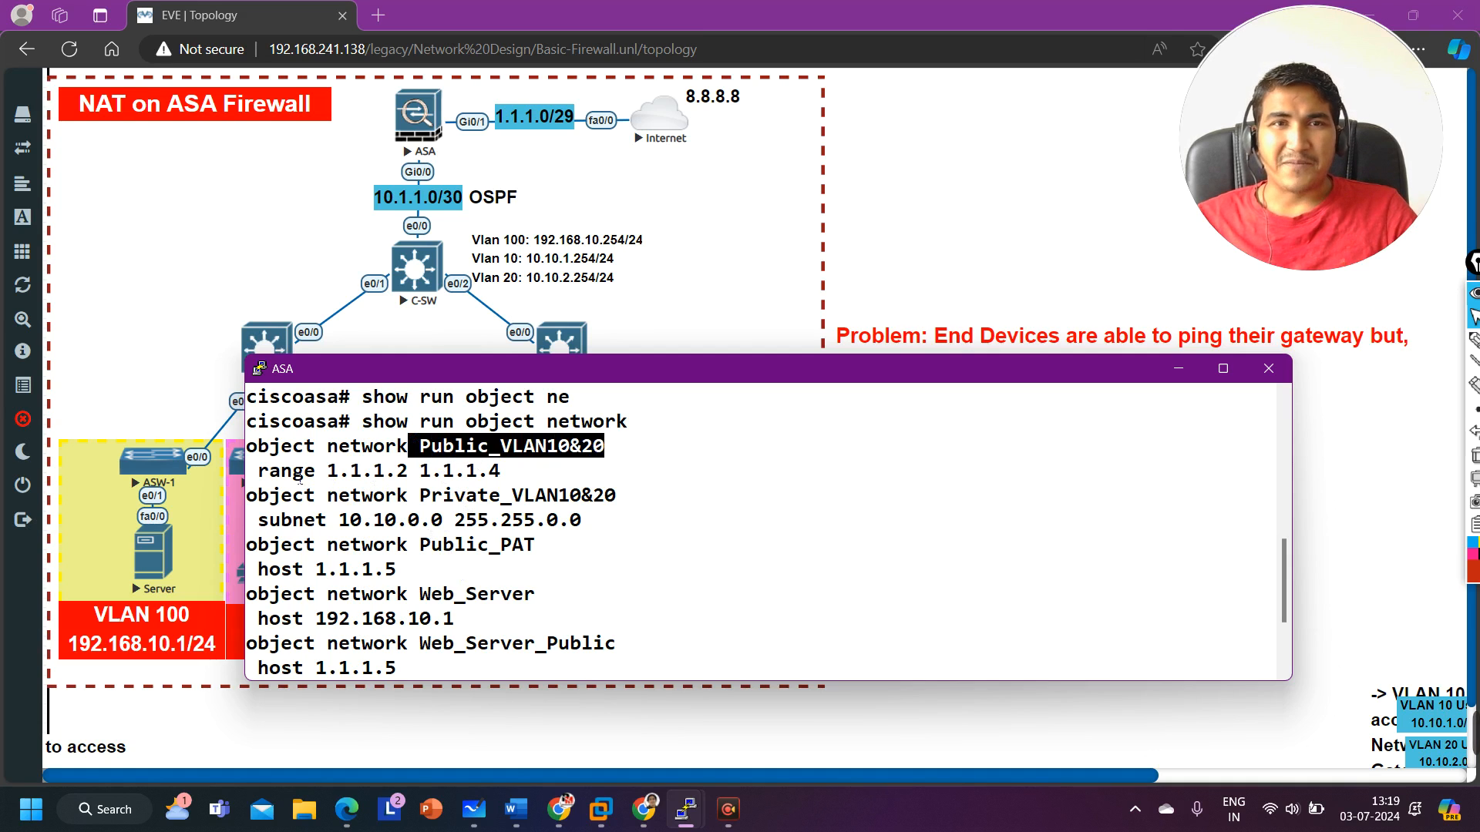
left_click_drag(266, 477, 519, 478)
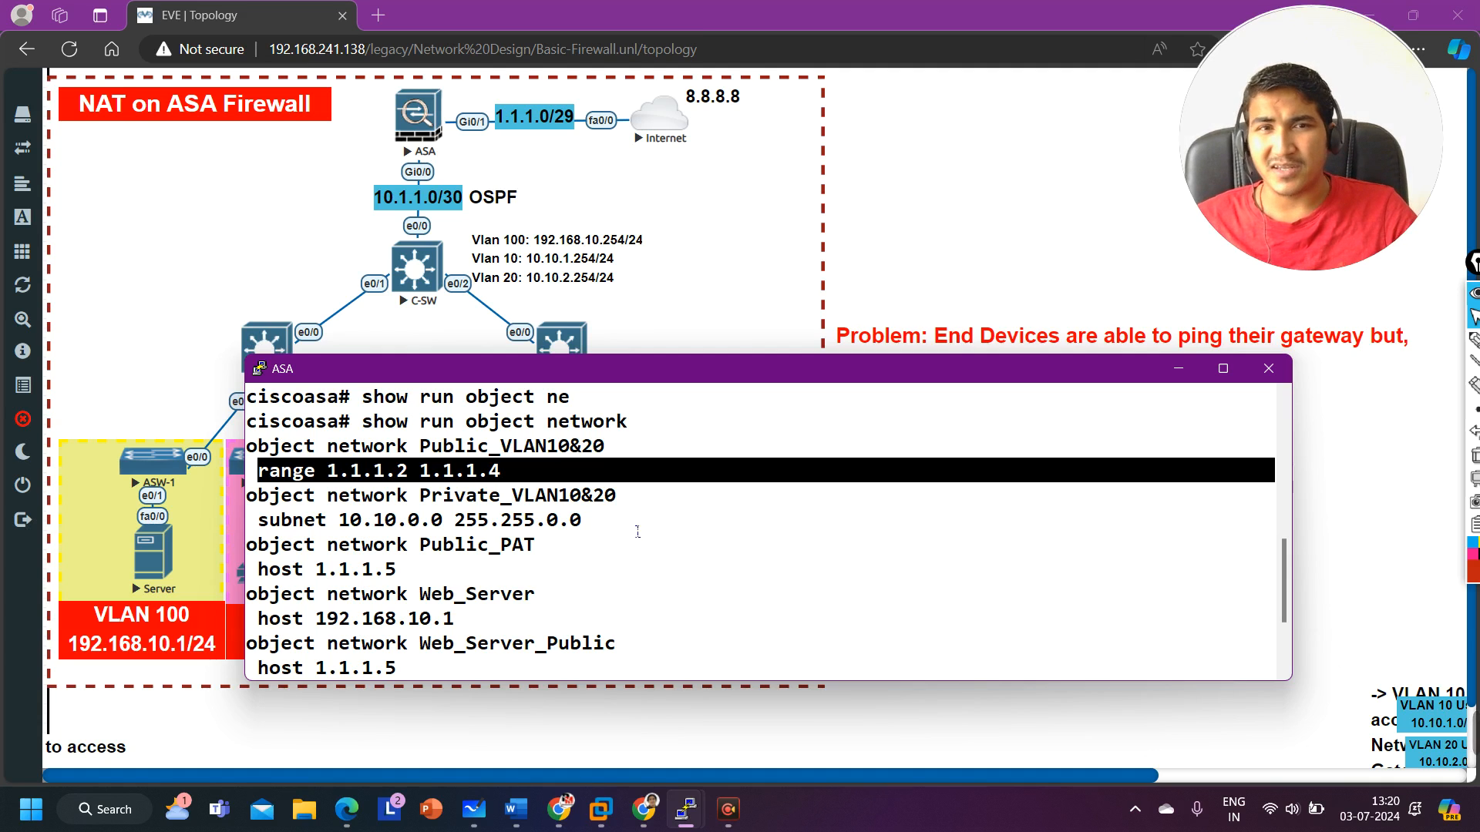
Step: Display NAT policy hit counts with show nat and review the static and dynamic sections
type("show nat")
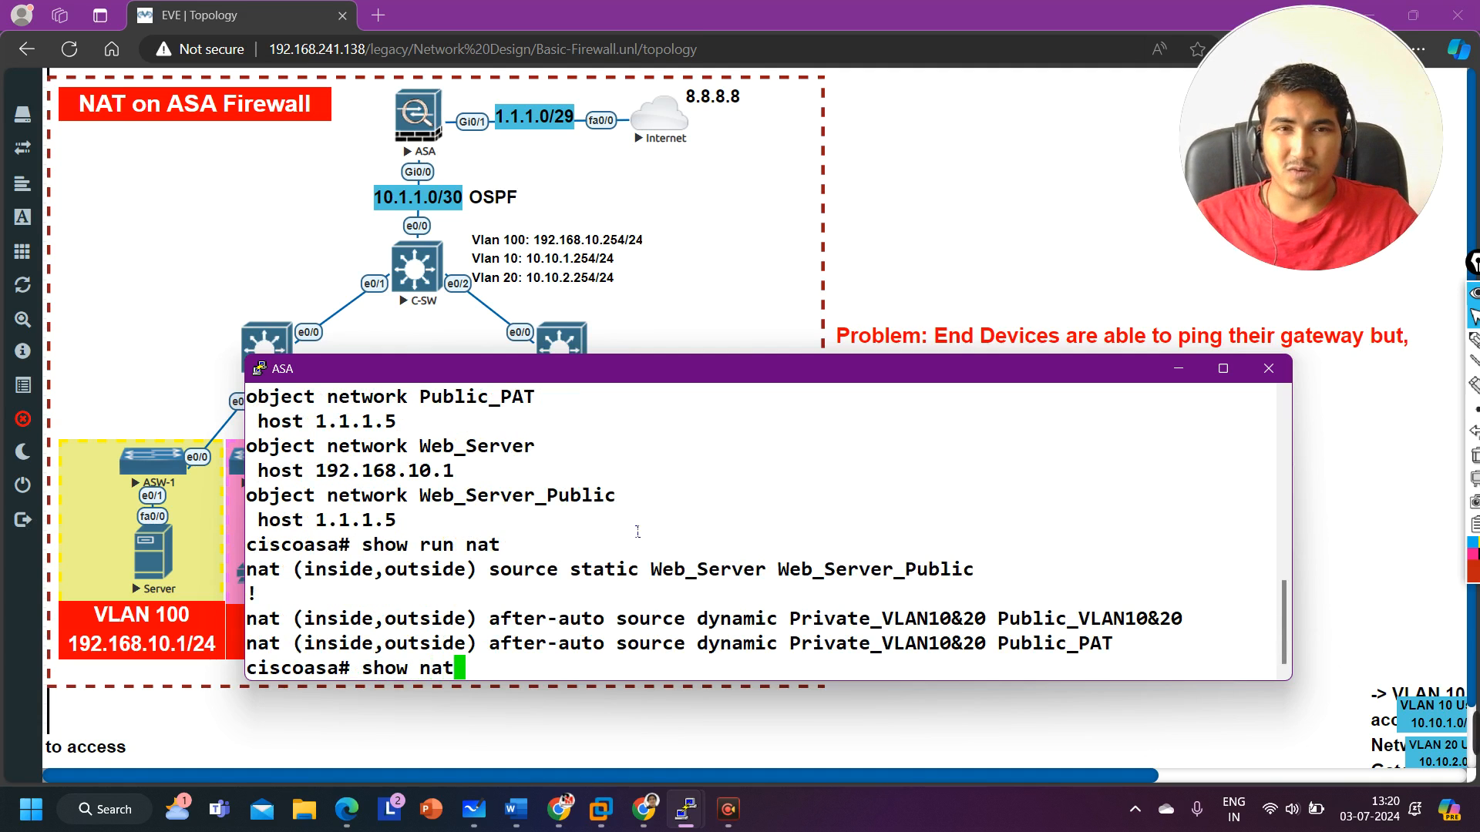
key("Return")
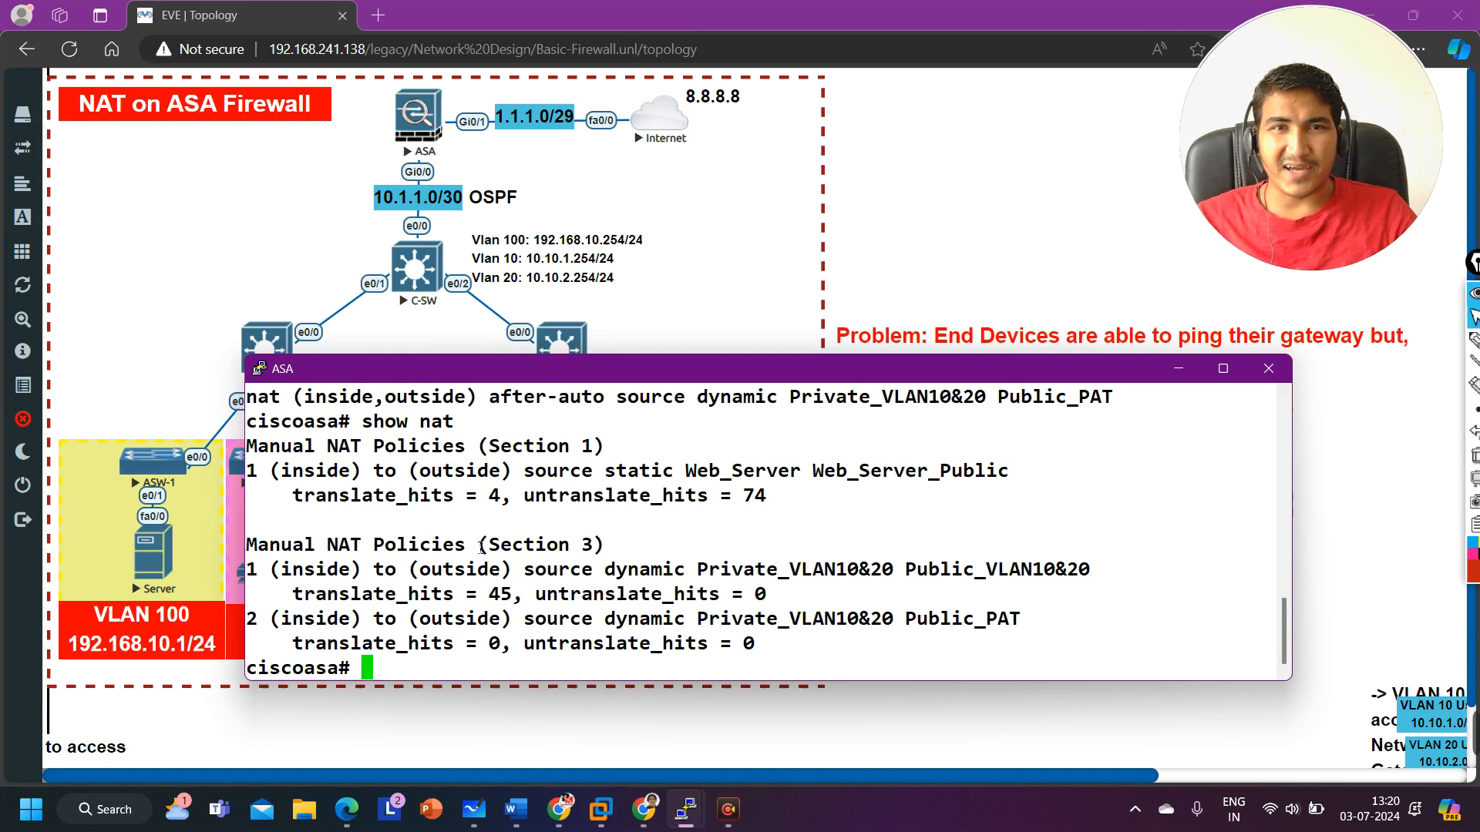
left_click_drag(467, 546, 649, 547)
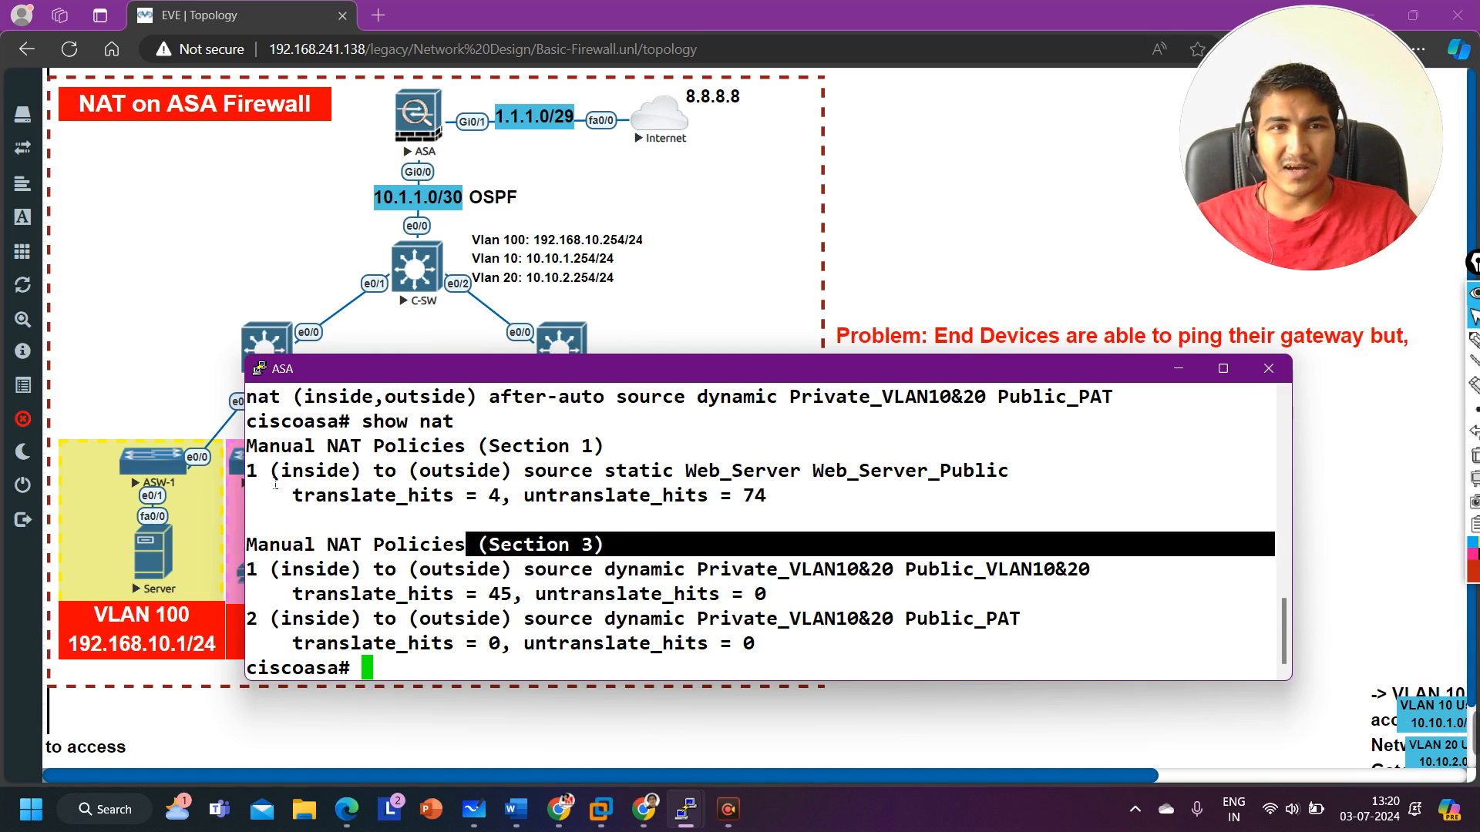
left_click_drag(275, 484, 802, 508)
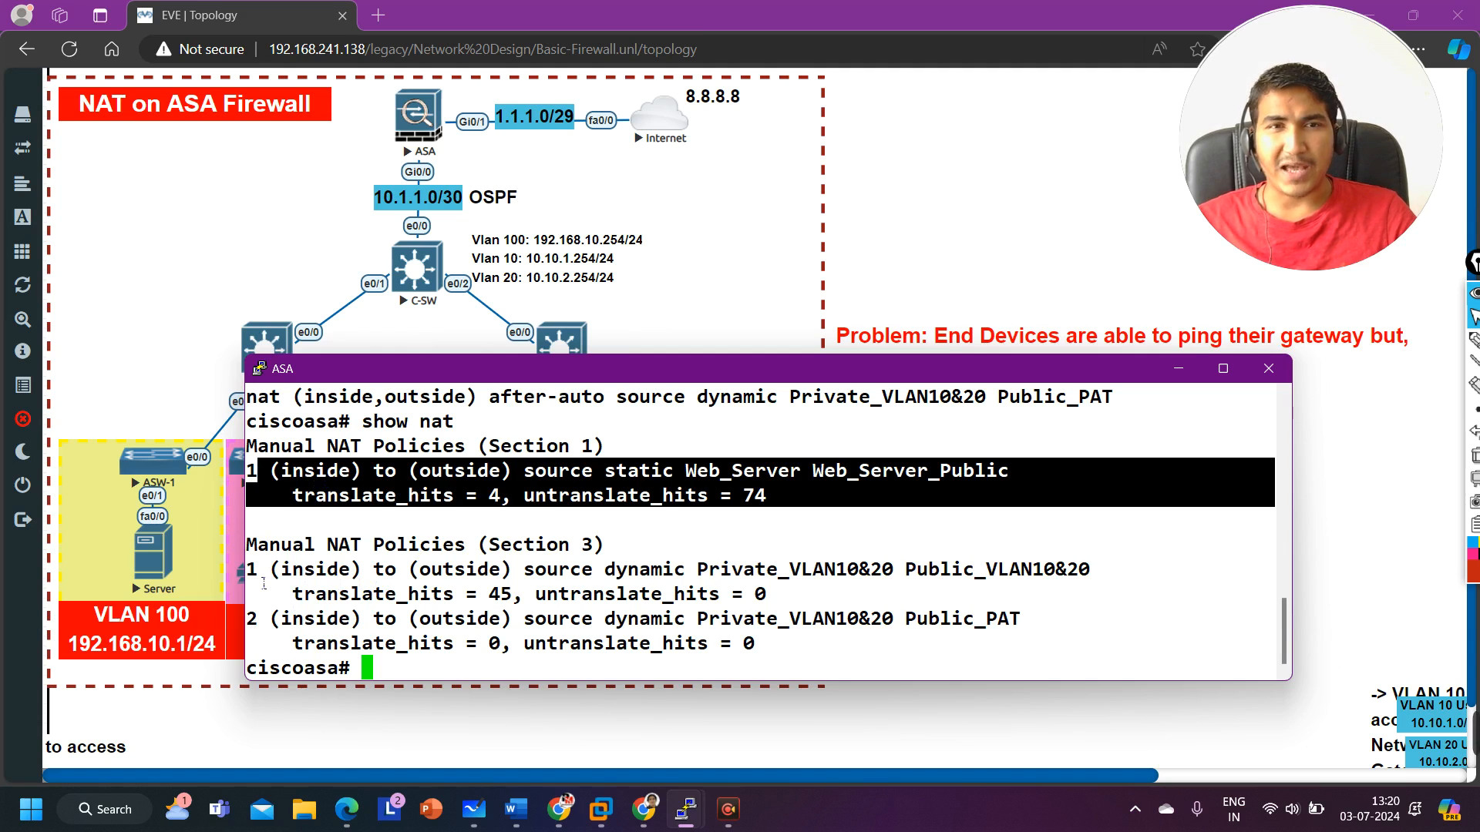
left_click_drag(263, 584, 796, 659)
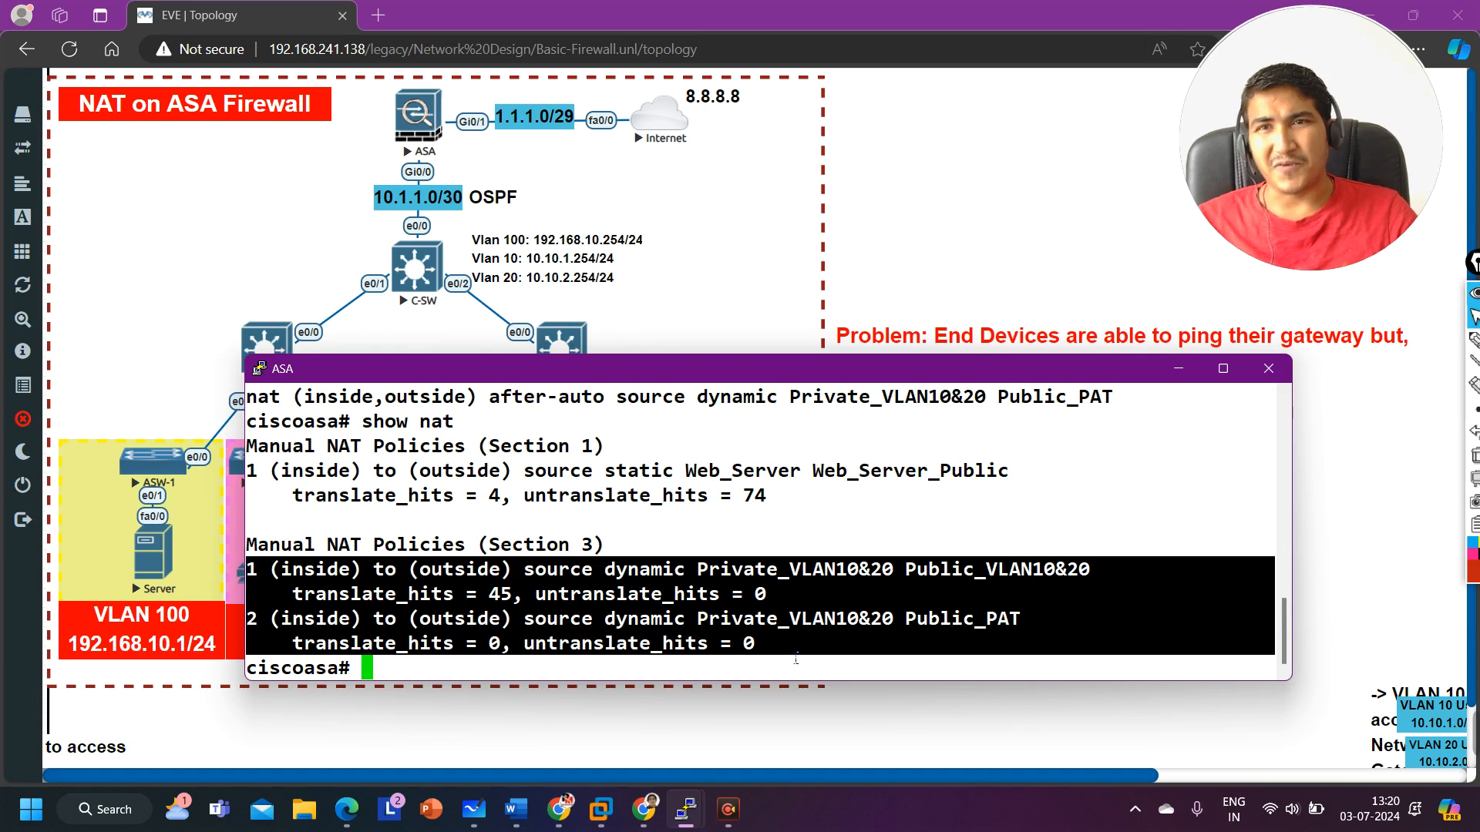
key("Return")
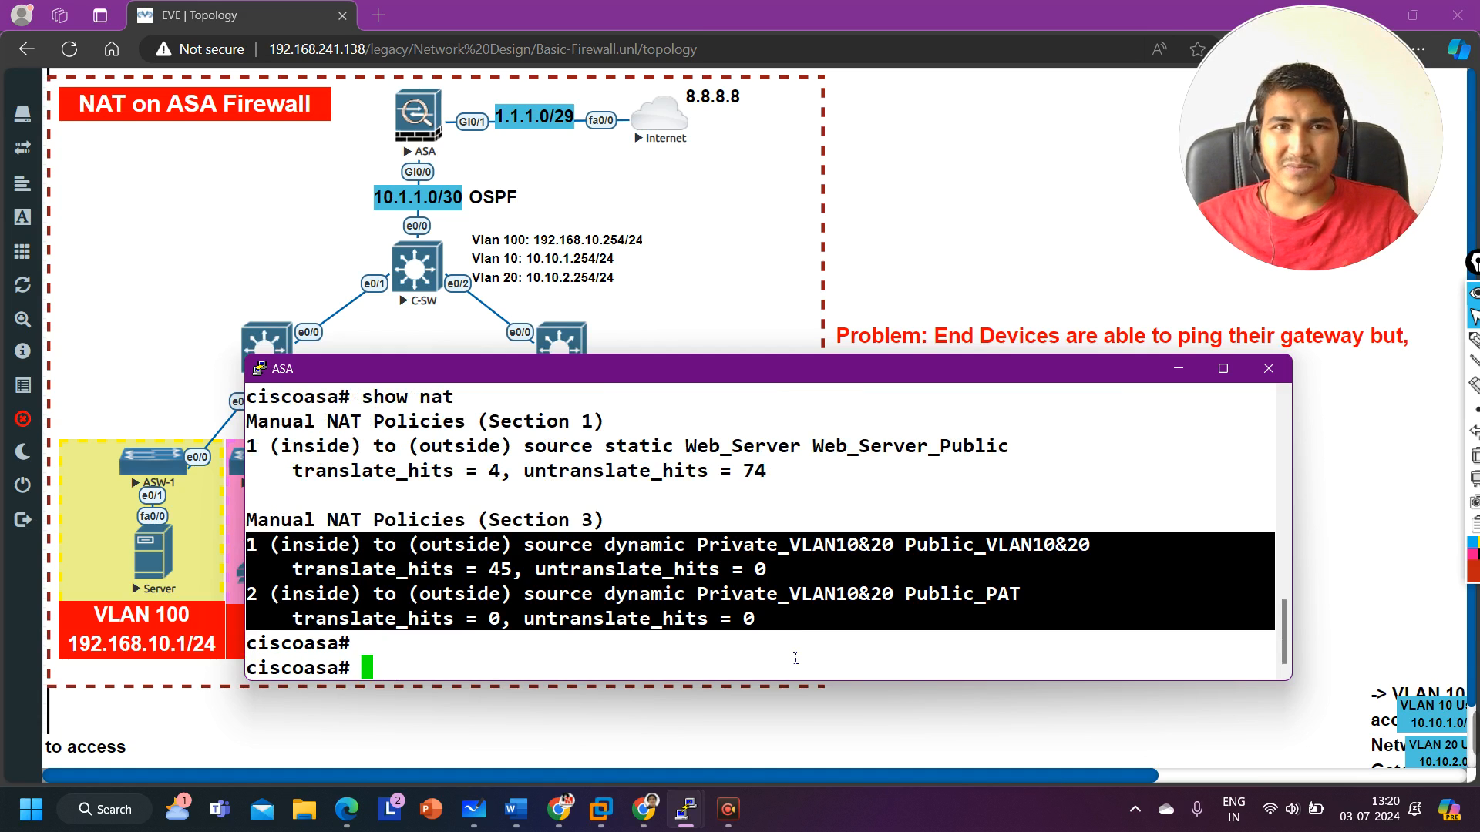
Step: Display the ASA's static routes with show run route and review the default route line
type("show ")
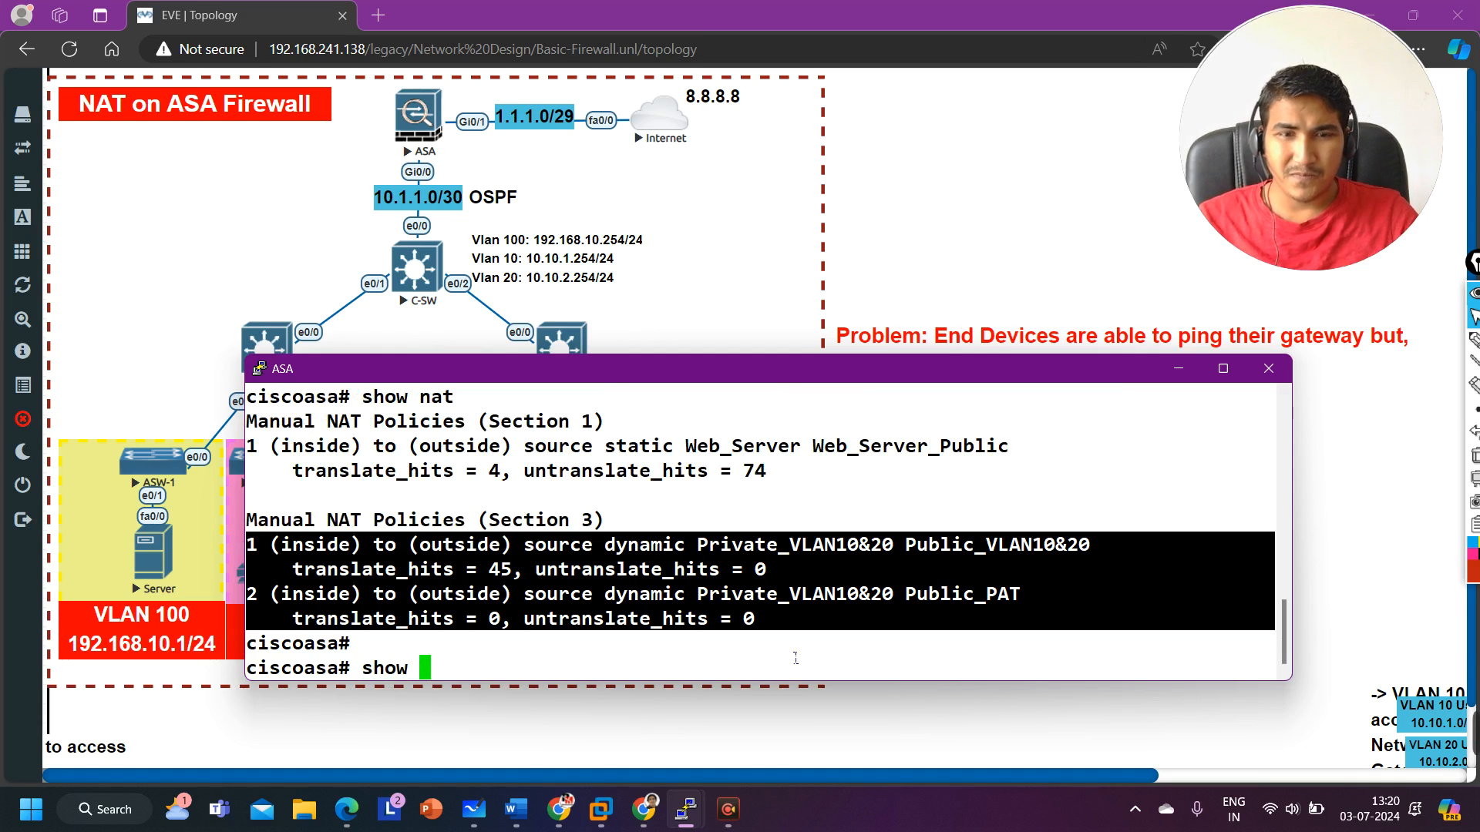
type("run ro")
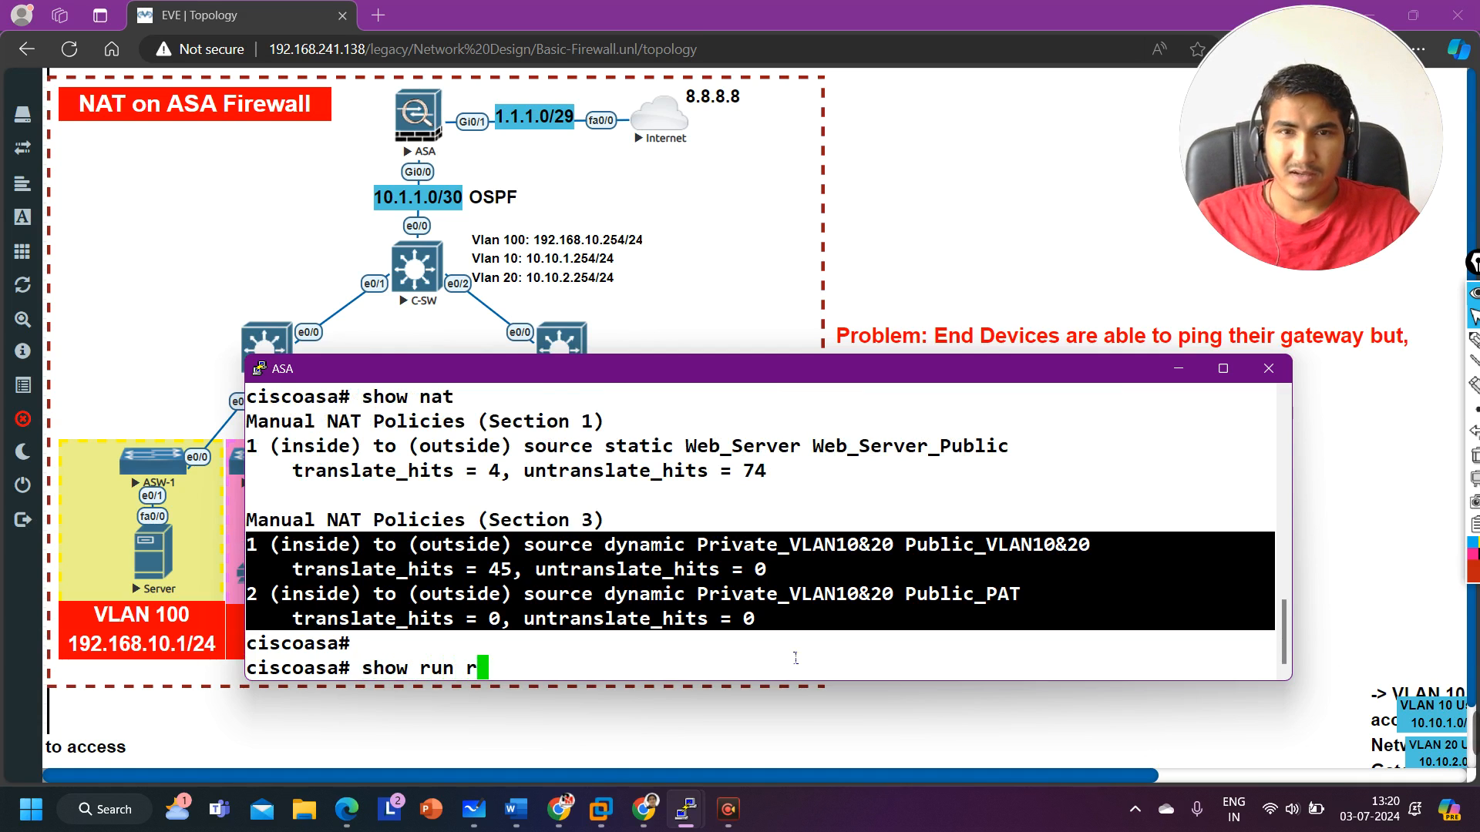
key("Tab")
key("Return")
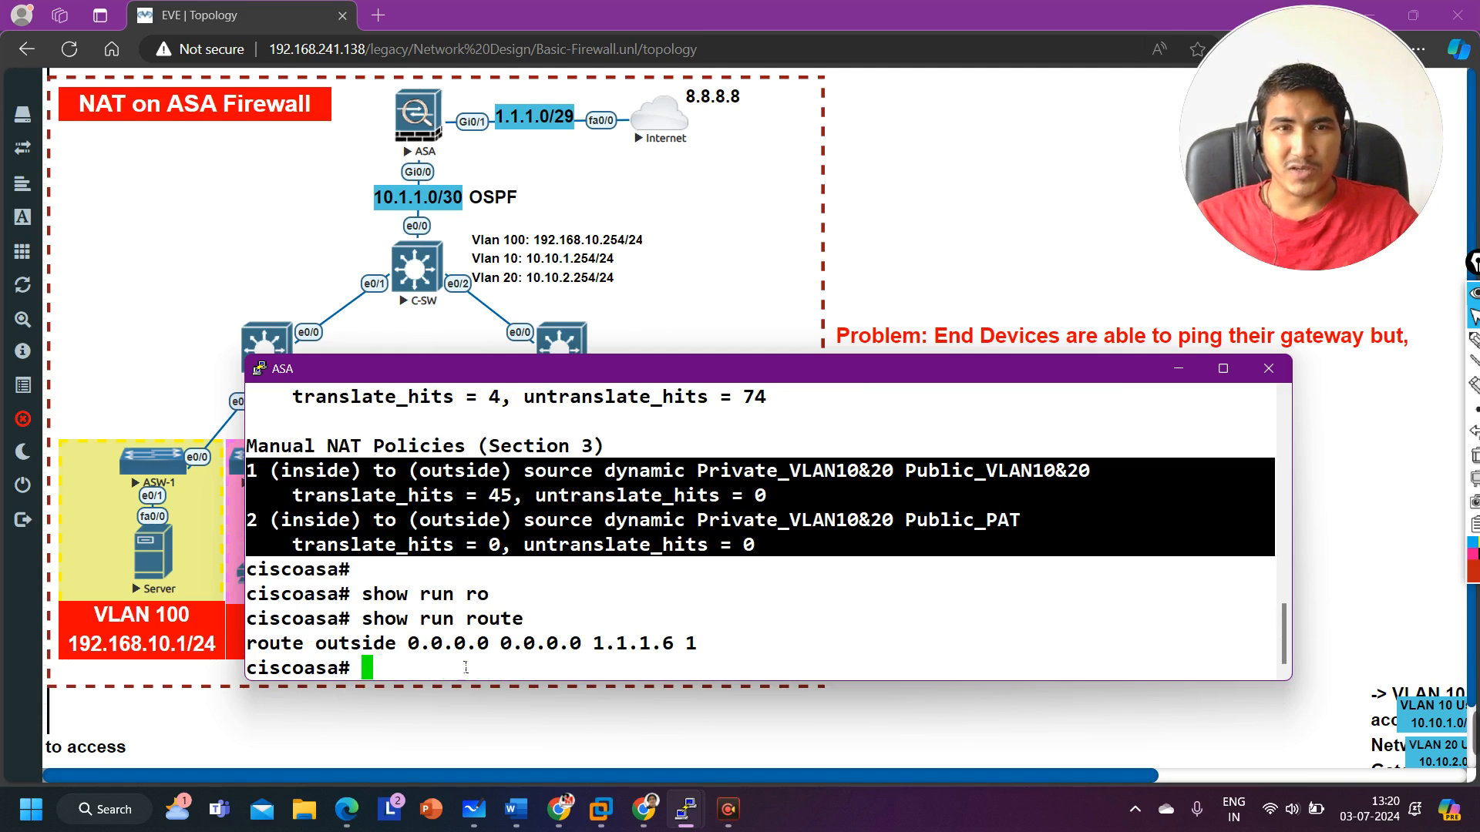
left_click_drag(247, 644, 716, 655)
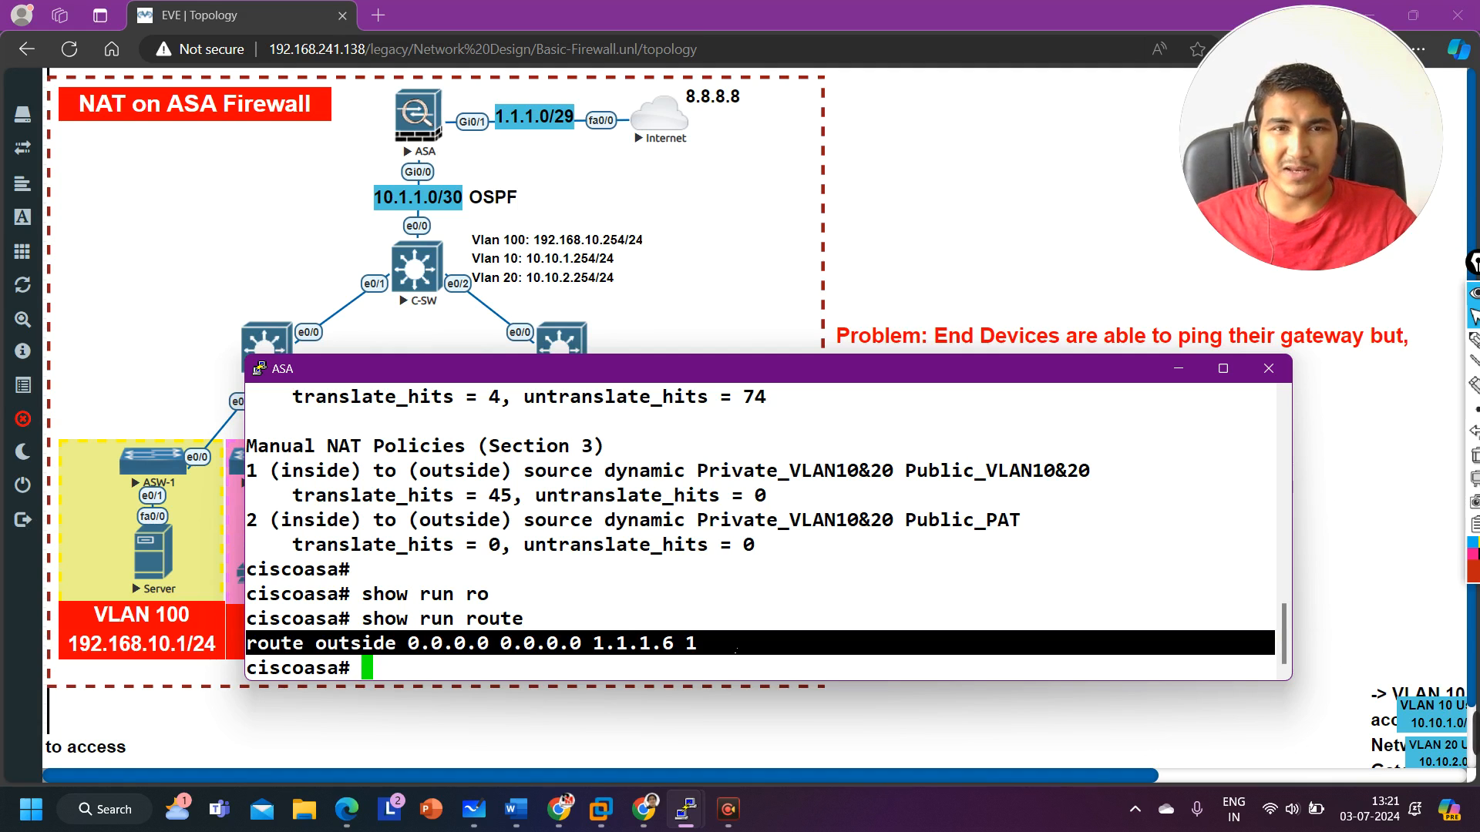
Step: Ping the default route's next hop 1.1.1.6 from the ASA
key("Return")
type("ping")
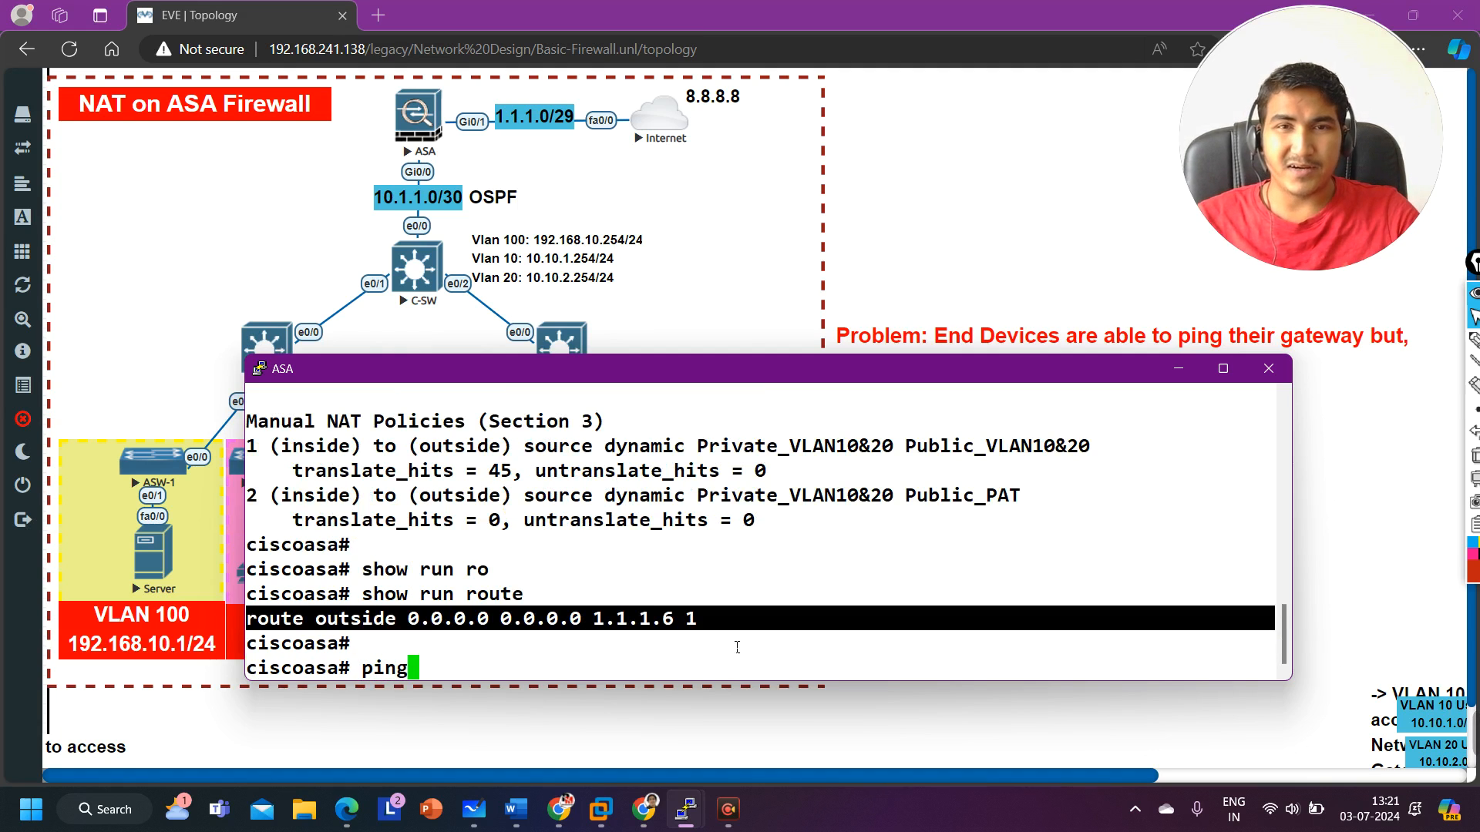
left_click_drag(683, 638, 601, 634)
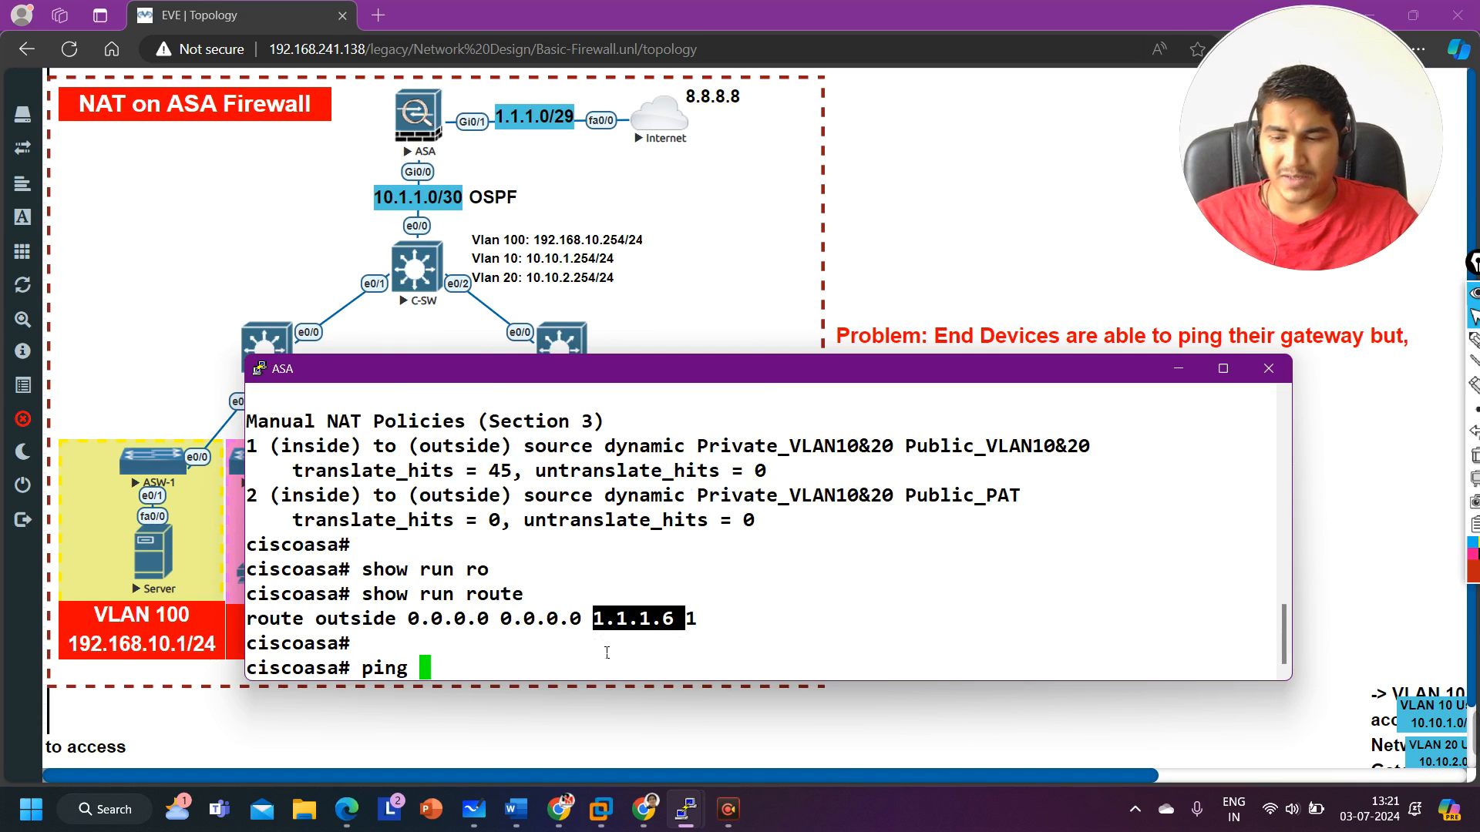
type("1.1.1.6")
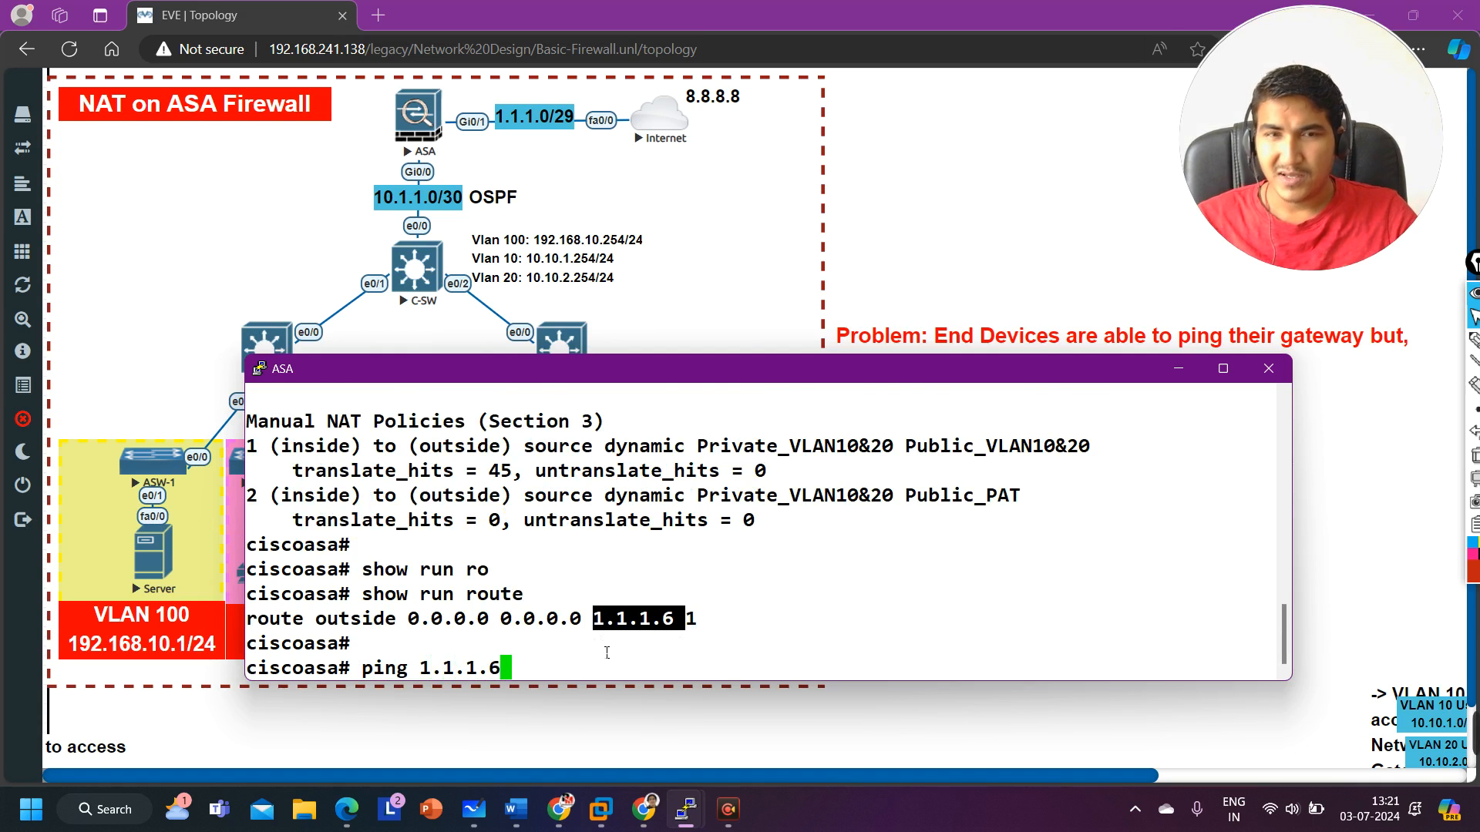
key("Return")
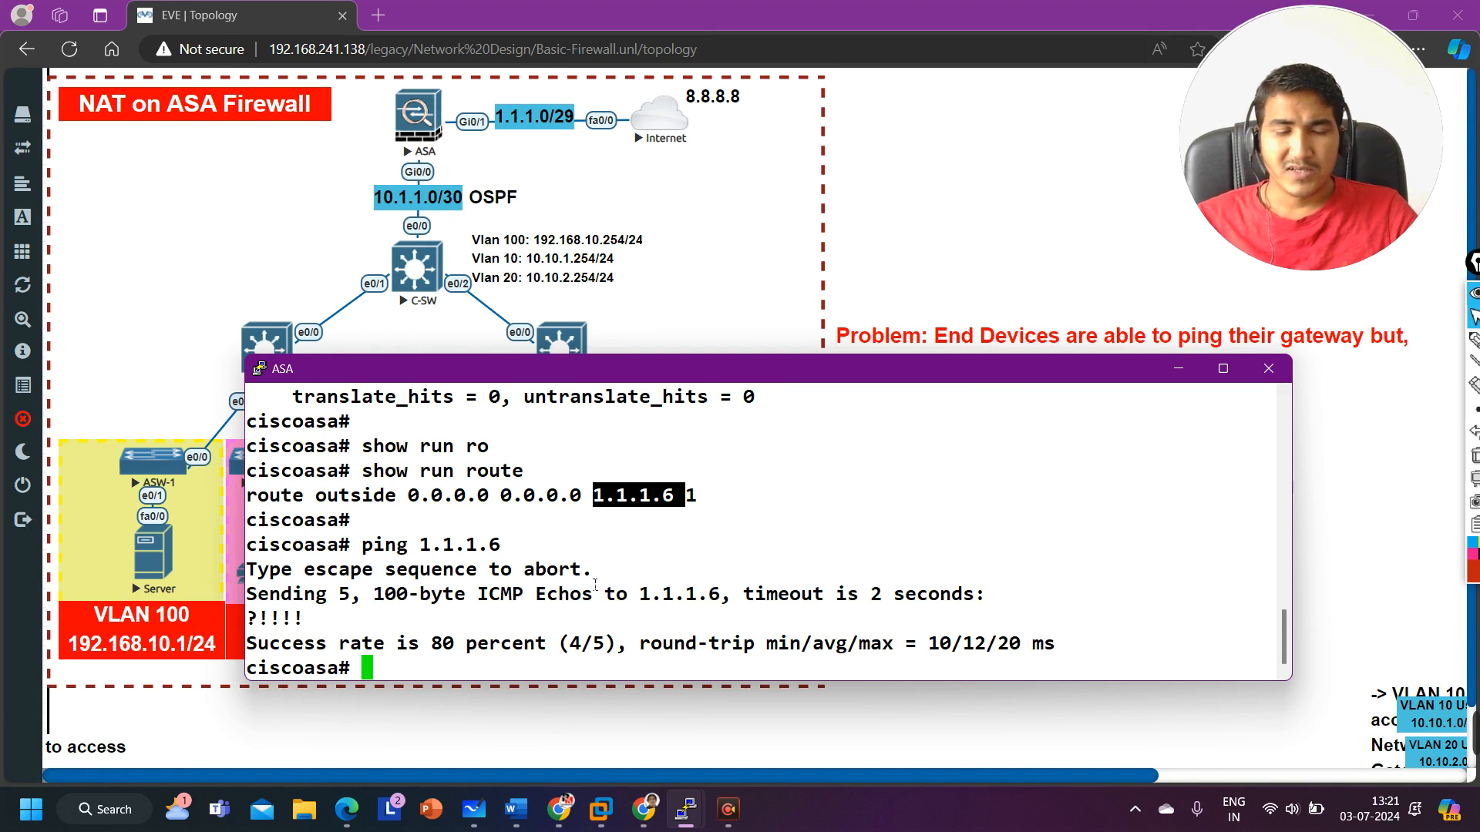
Step: Display the ASA's OSPF neighbors with show ospf neighbor
type("show ")
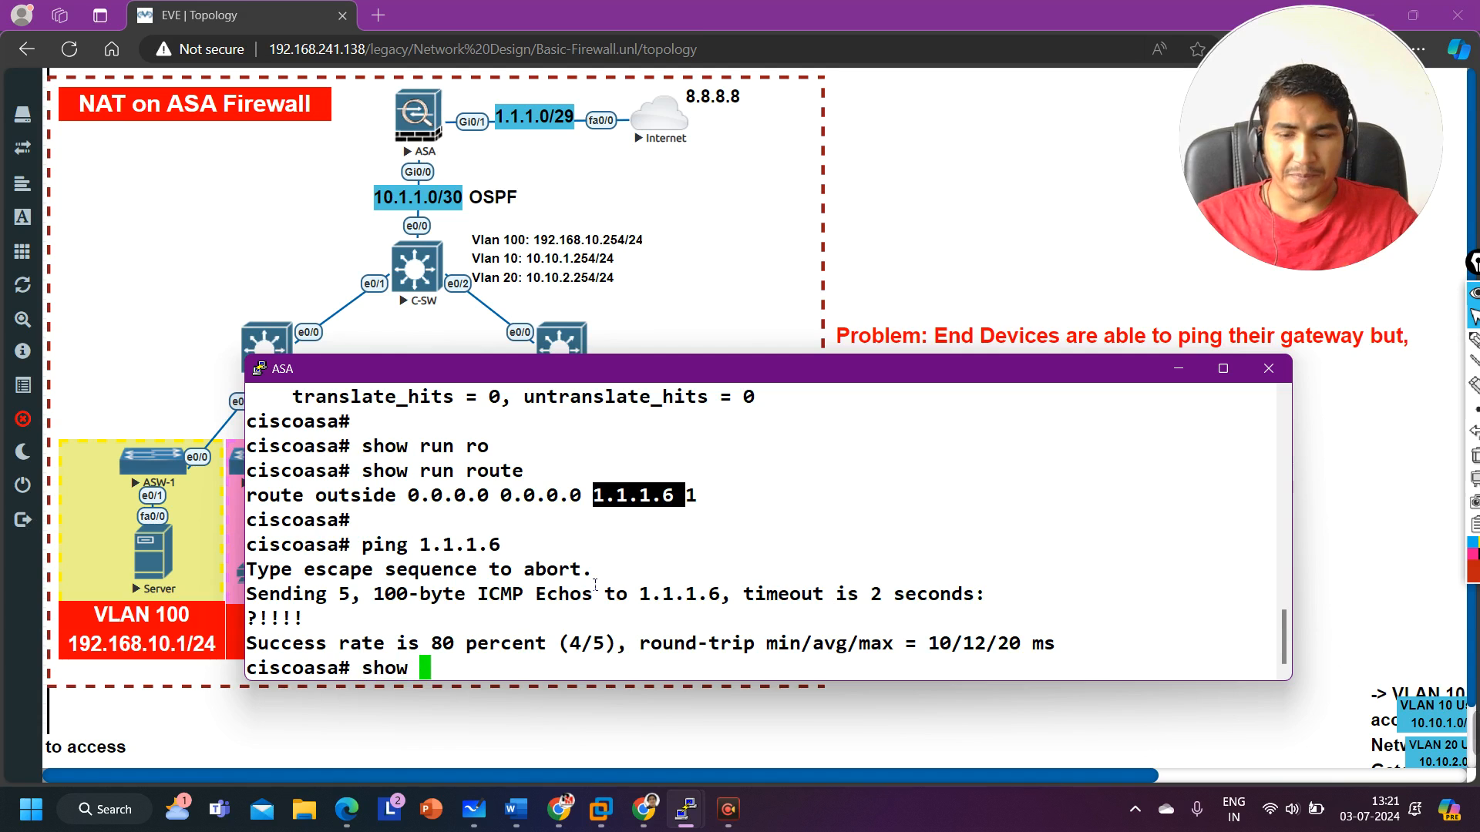
type("os")
key("Tab")
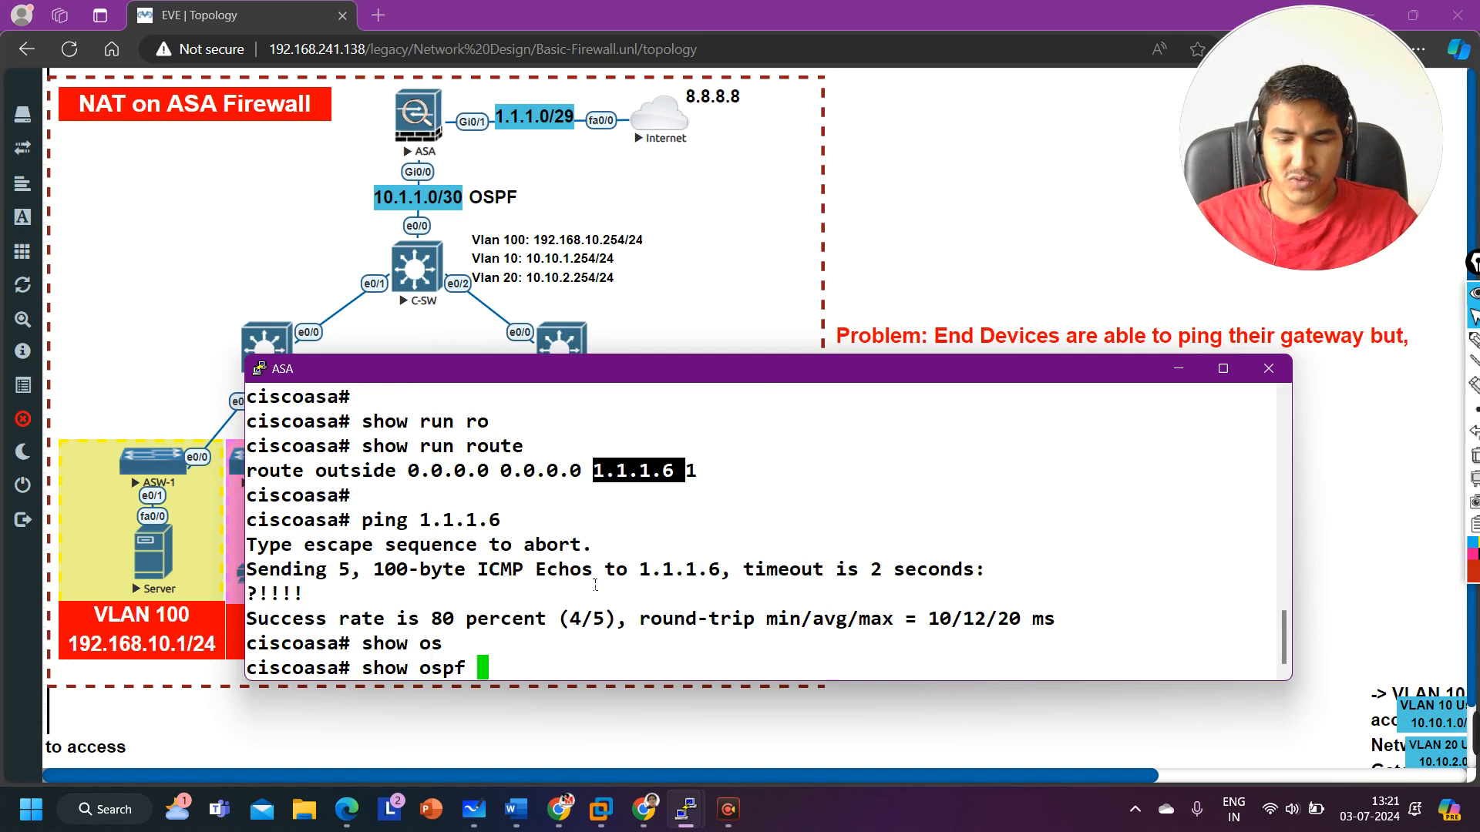
type("nei")
key("Tab")
key("Return")
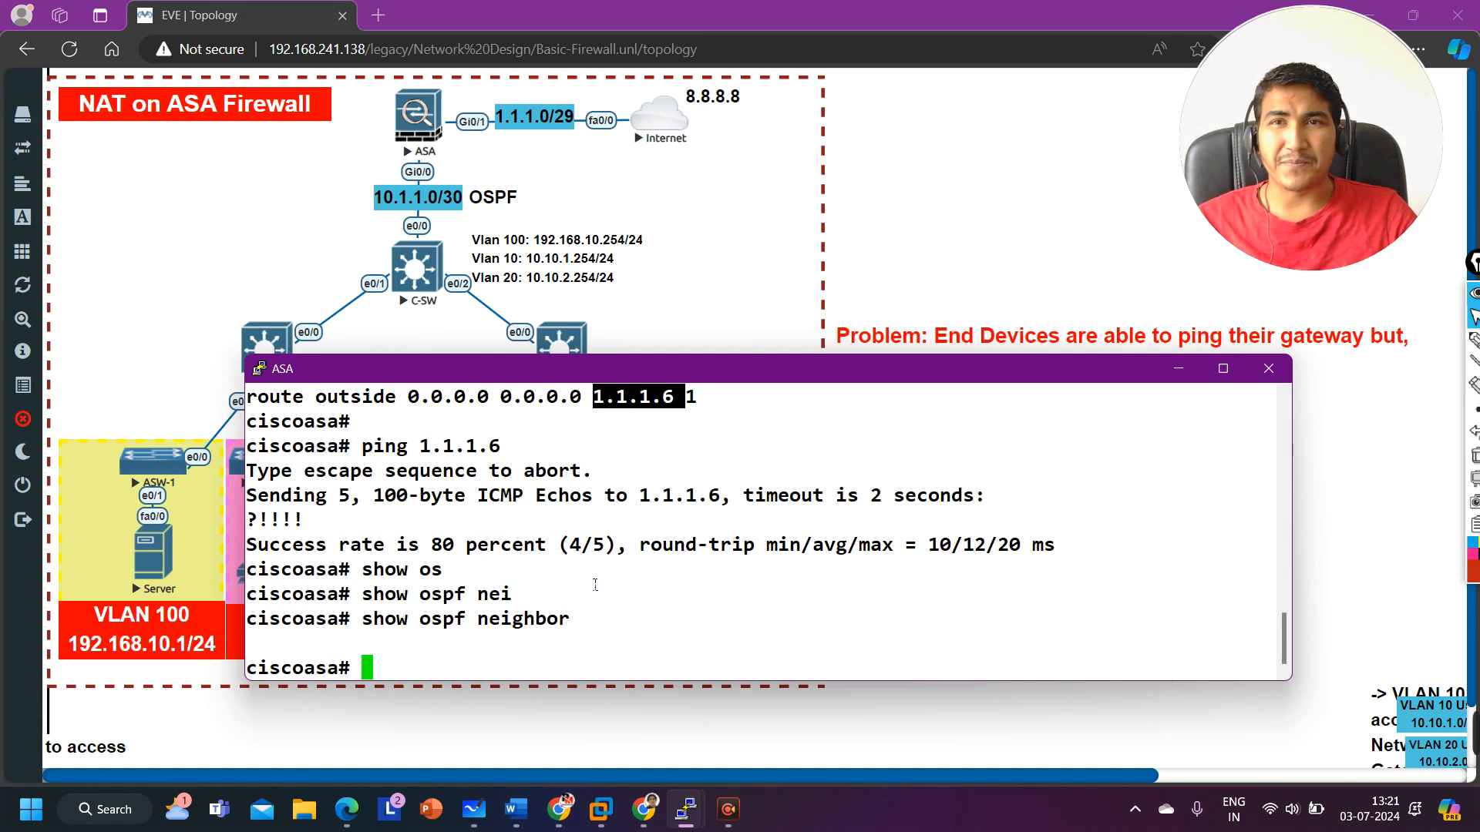
Step: Display the ASA's OSPF-learned routes with show route ospf
type("show ")
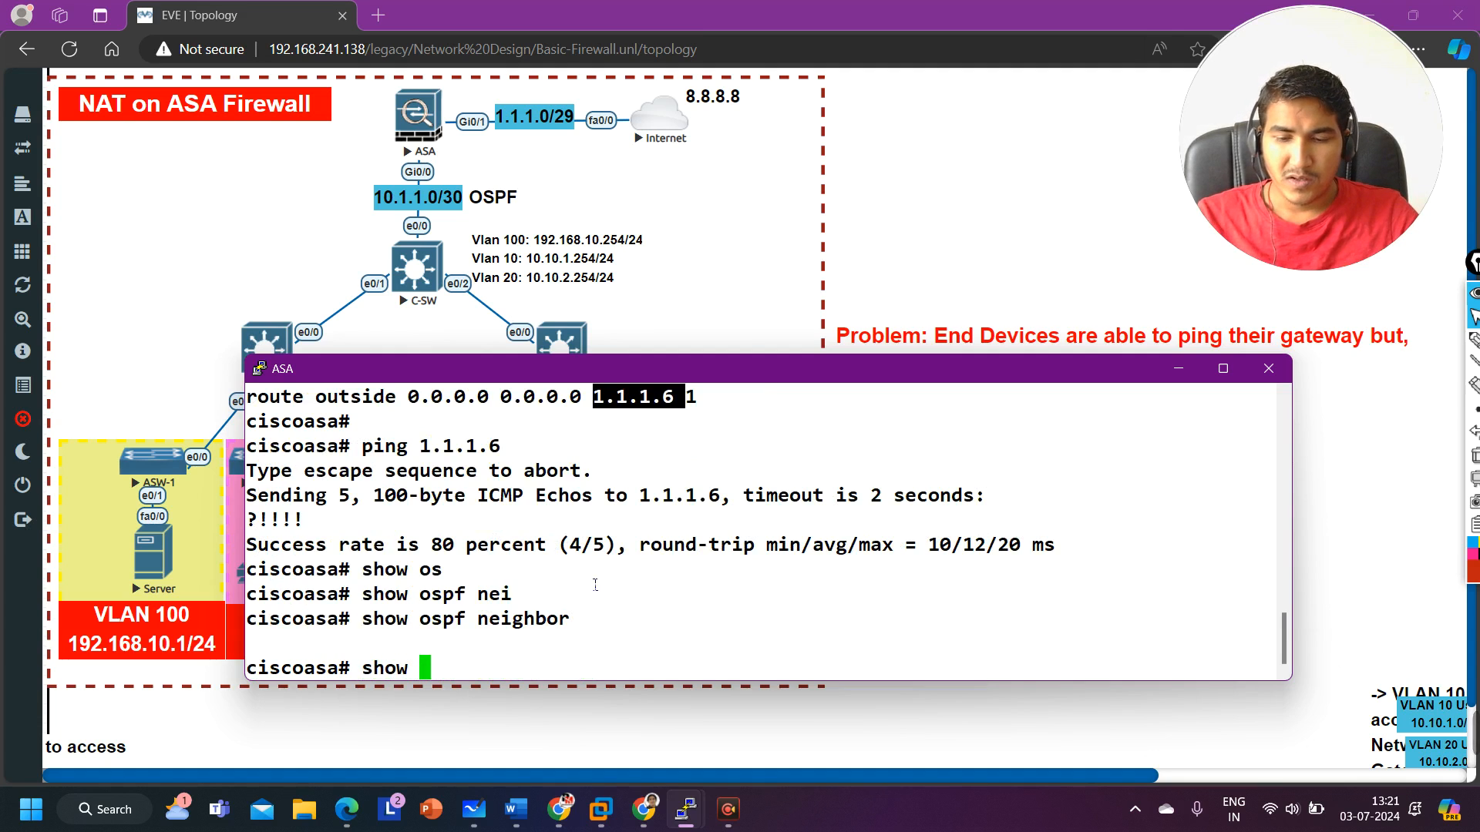
type("ro")
key("Tab")
type("os")
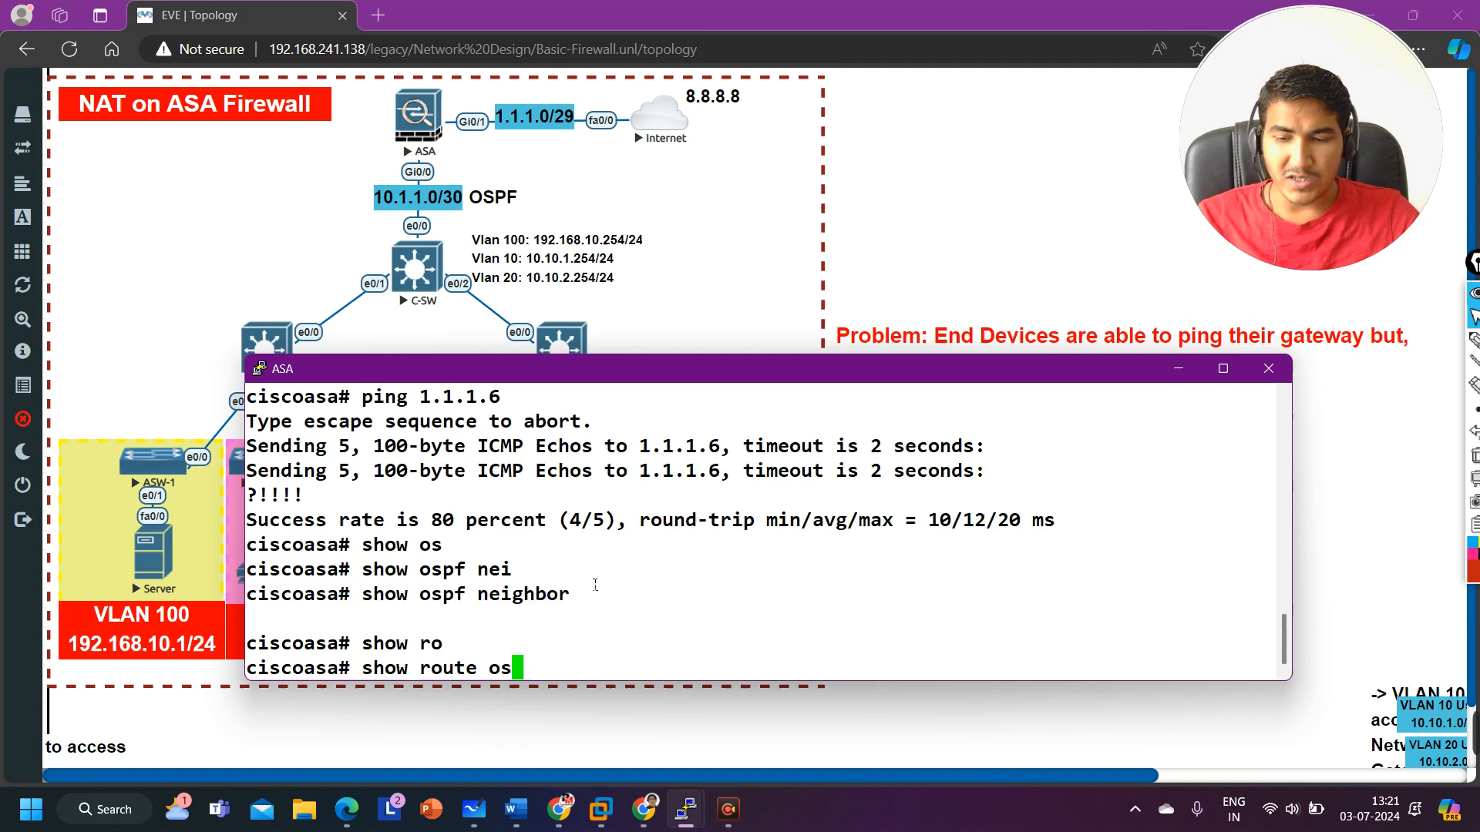
key("Tab")
type("'")
key("Return")
key("Up")
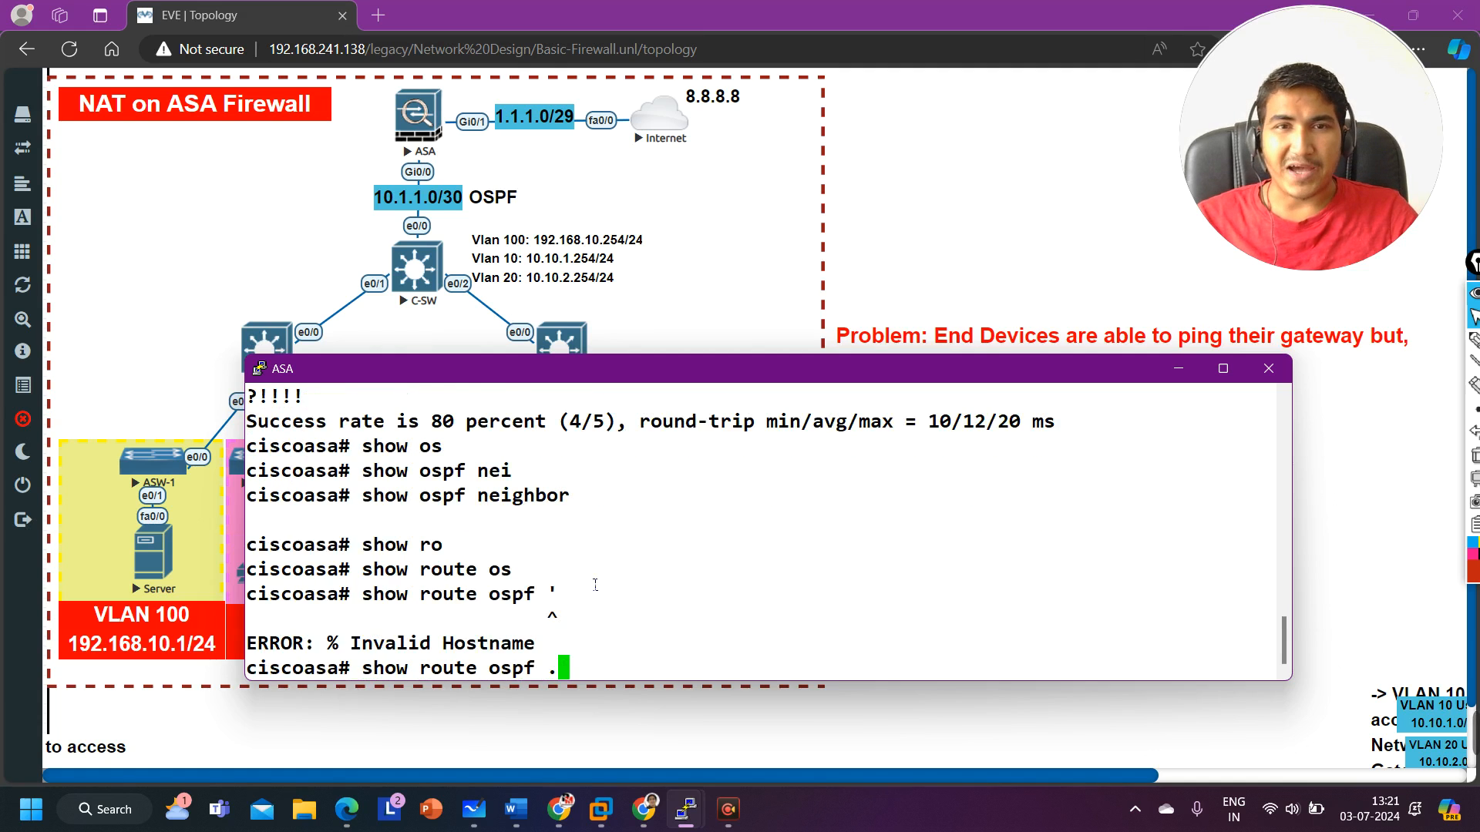
key("Return")
key("Up")
key("BackSpace")
key("Return")
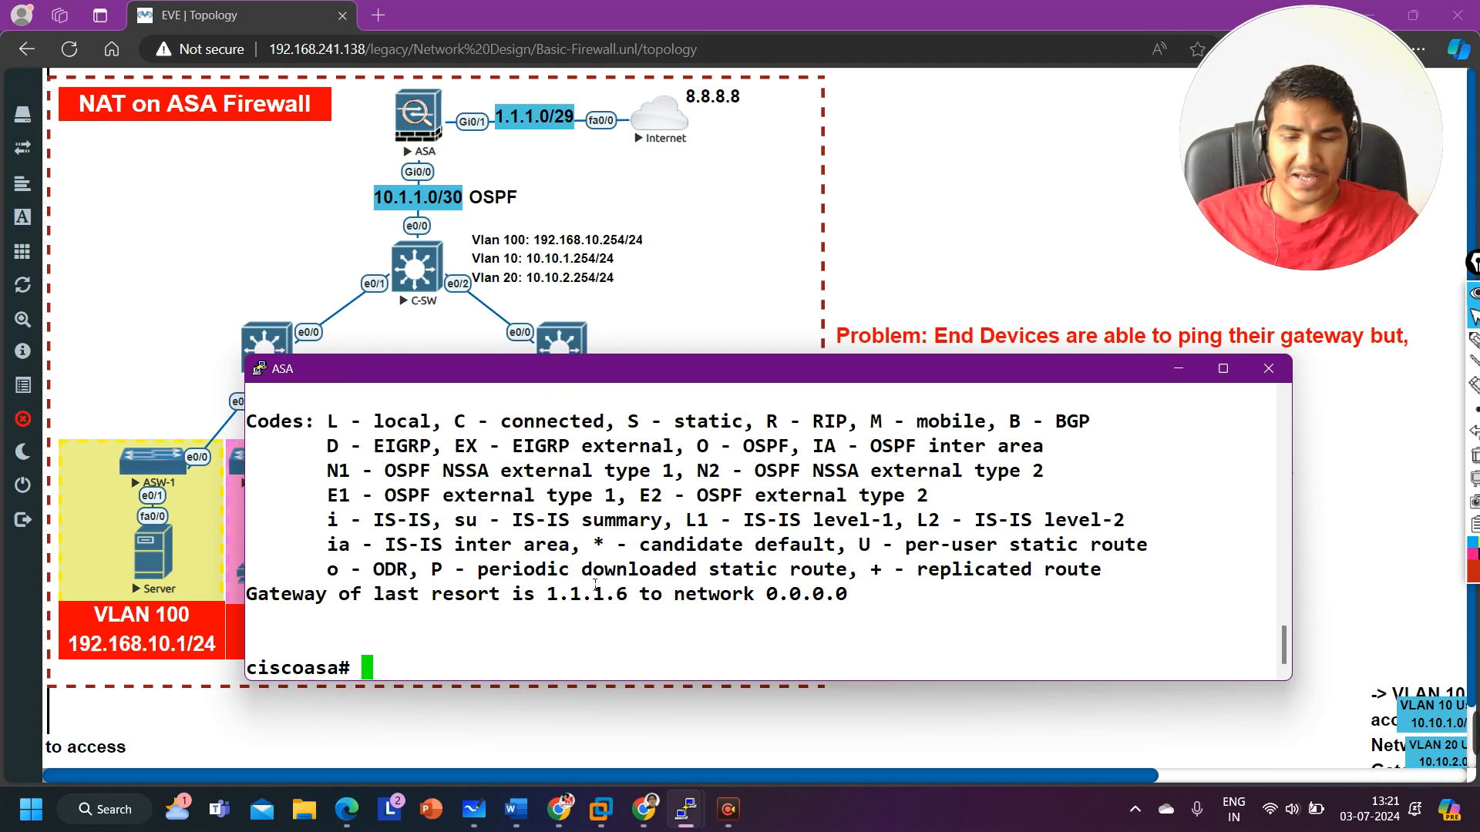
Step: Display the ASA's OSPF configuration with show run router ospf and review its router-id, network and default-information lines
type("show r")
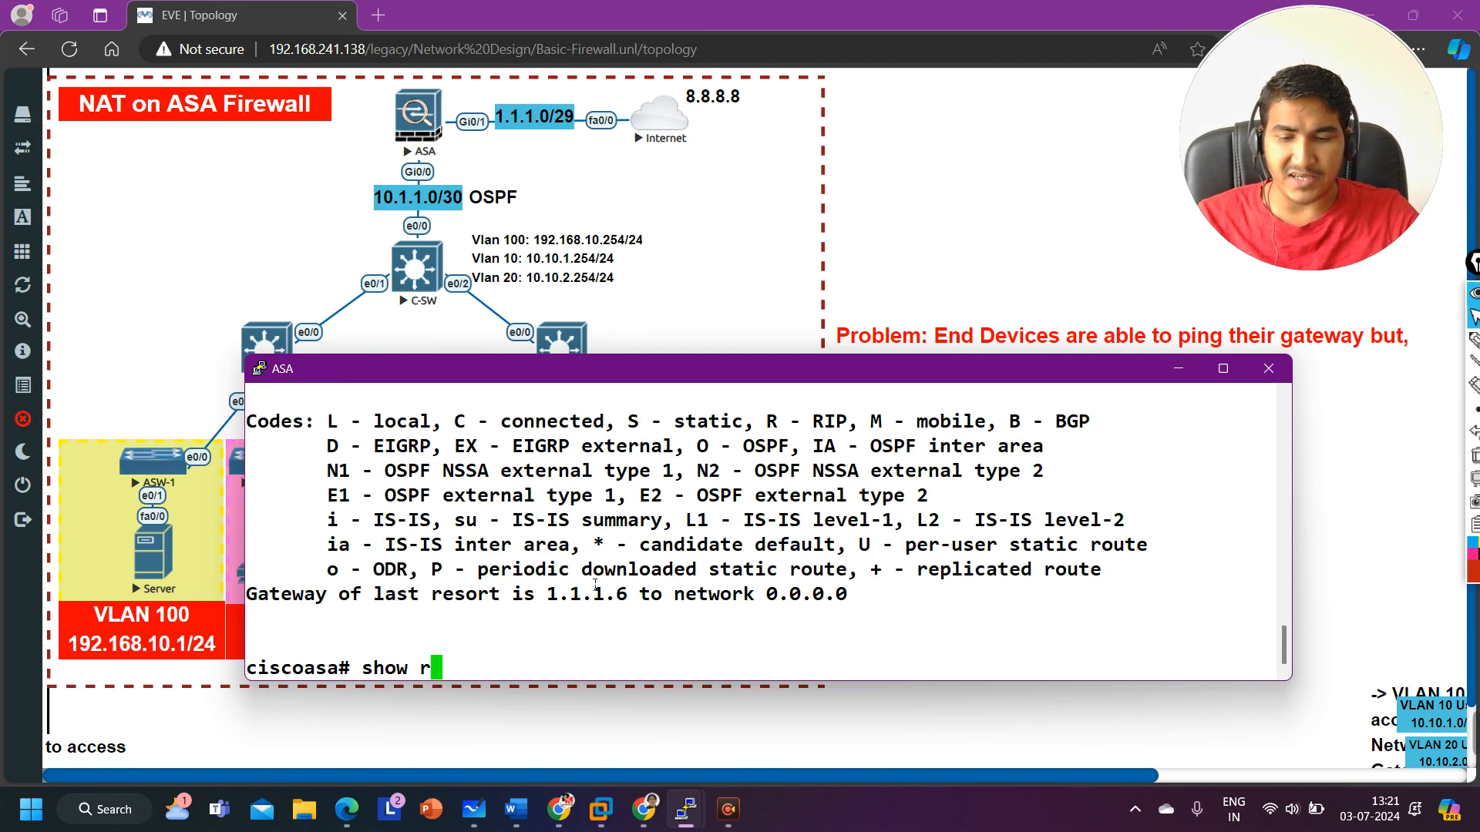
type("un")
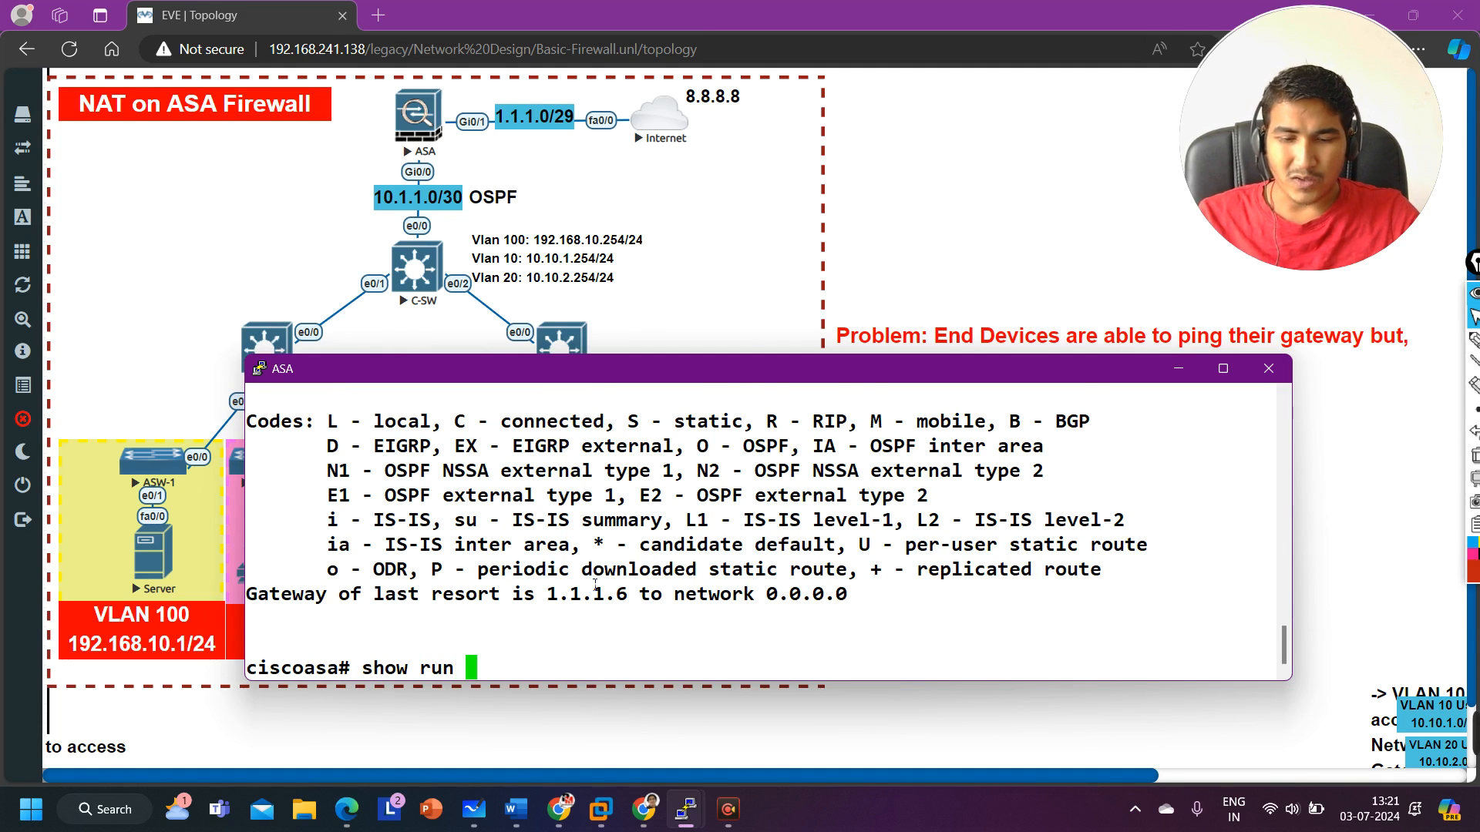
type(" ro")
key("Tab")
type("uter os")
key("Tab")
type("pf")
key("Return")
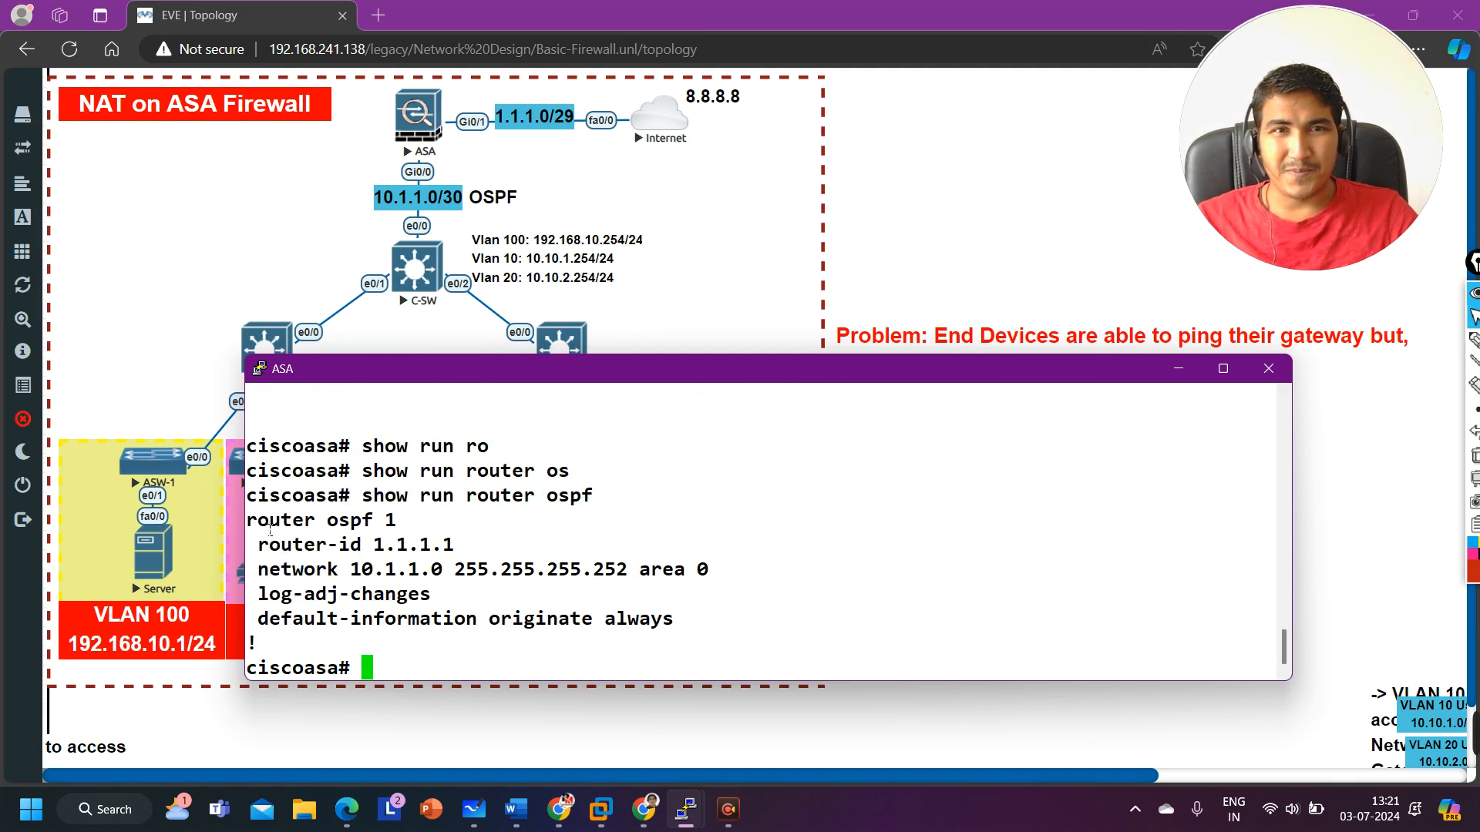
left_click_drag(268, 528, 443, 524)
left_click_drag(261, 545, 450, 556)
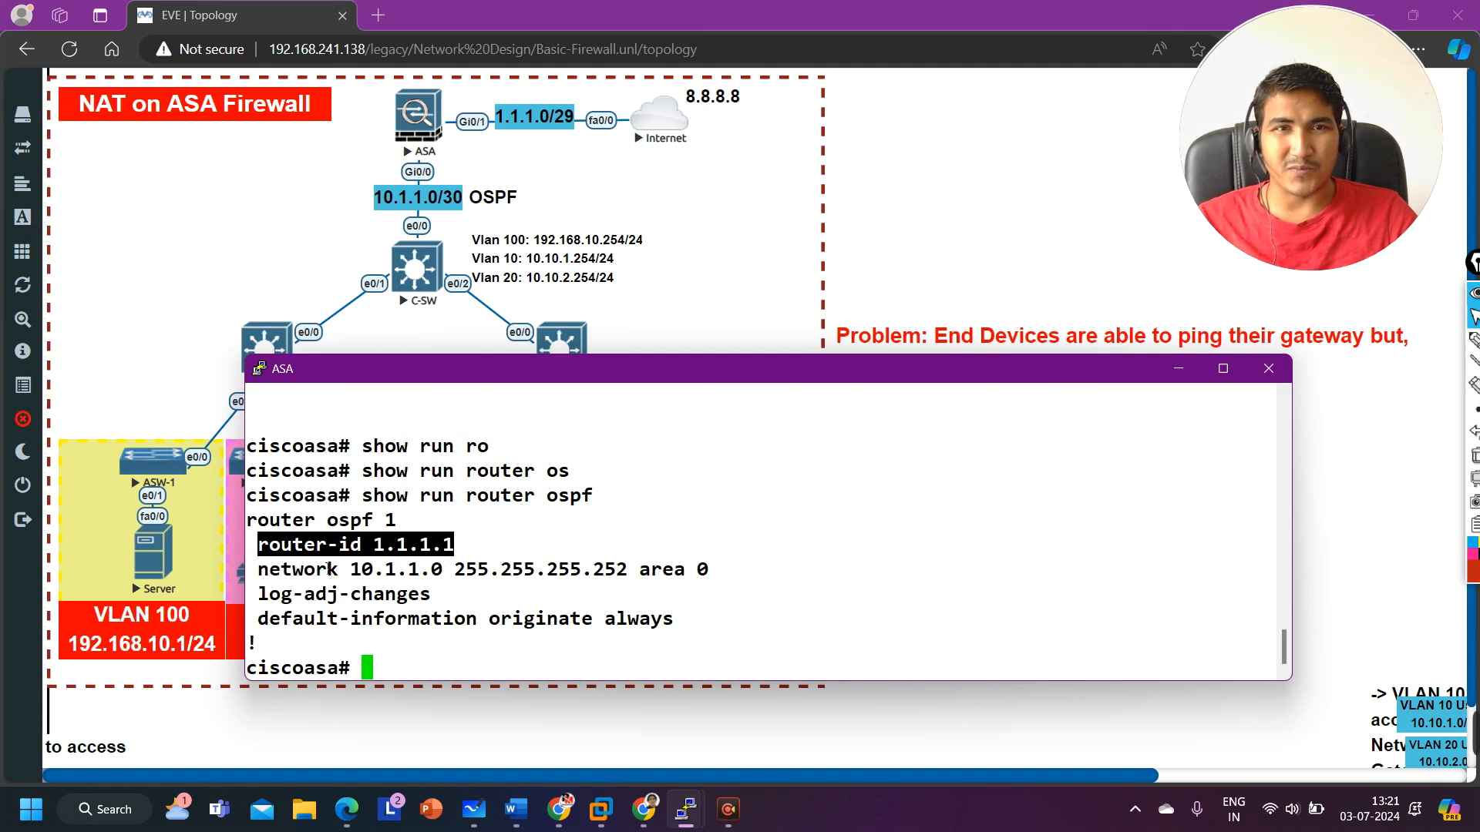
left_click_drag(260, 570, 740, 584)
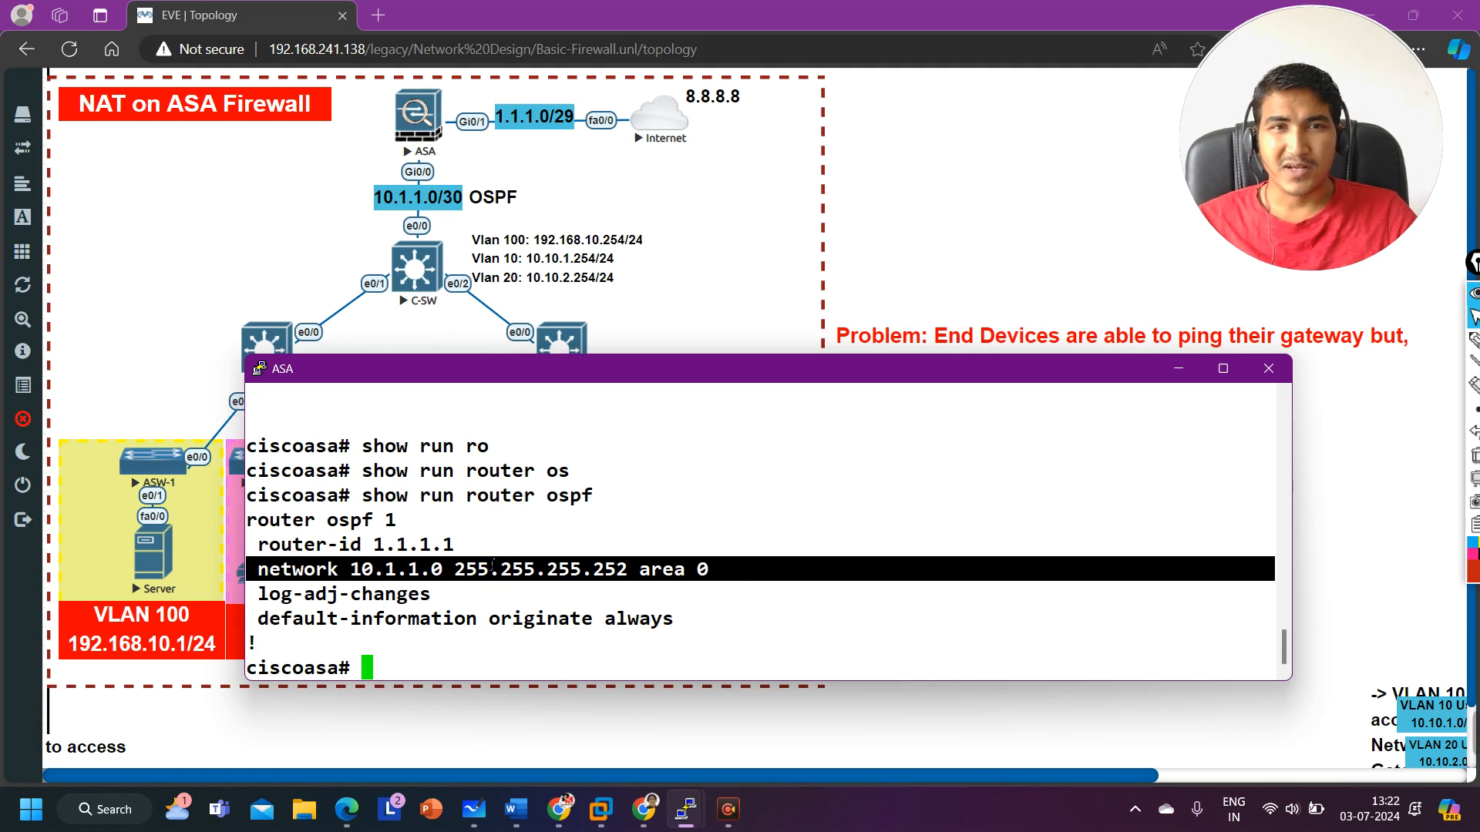
left_click_drag(259, 625, 689, 626)
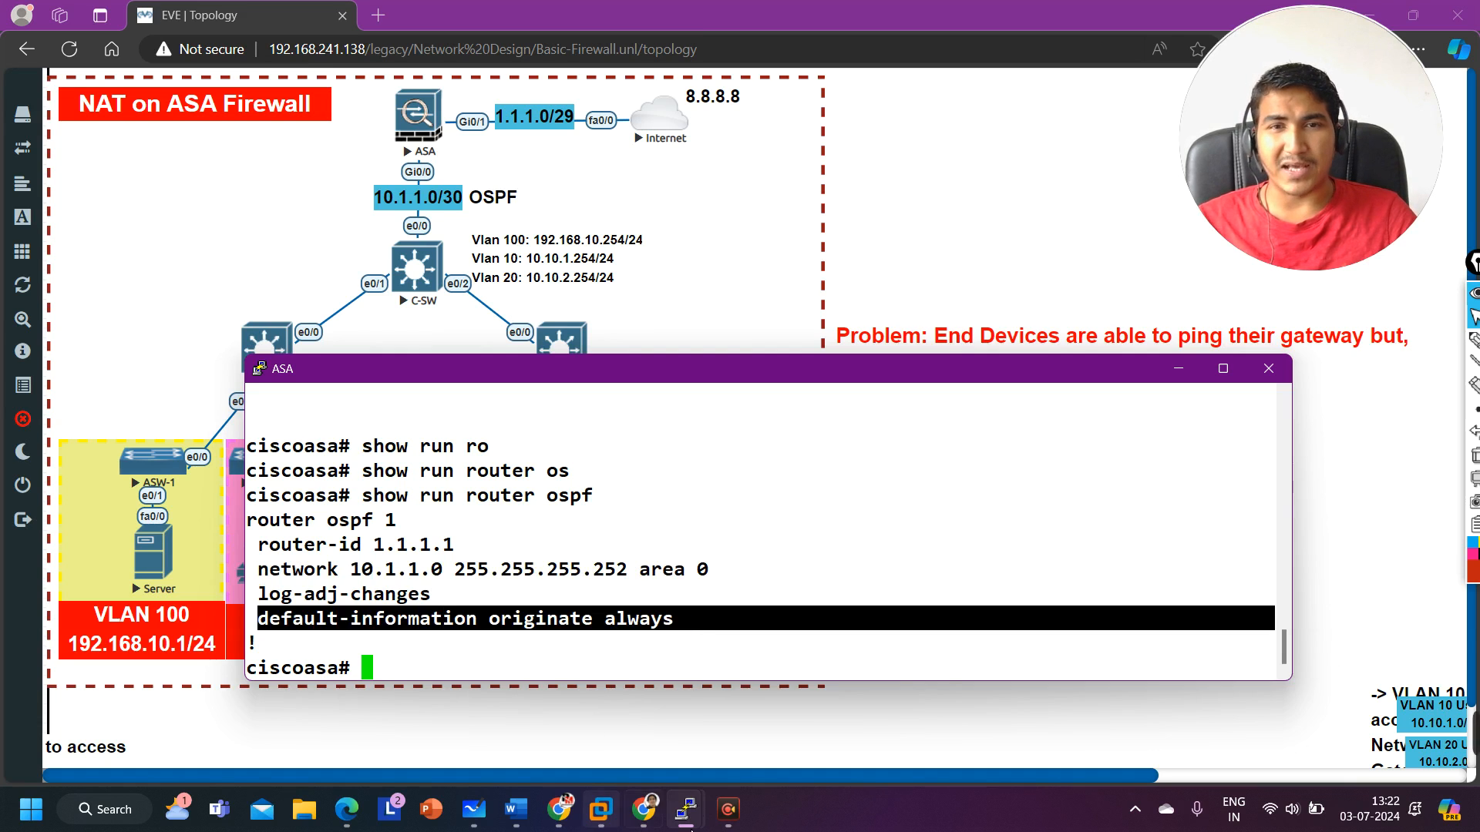
Step: Switch to the C-SW console, leave configuration mode, and display its OSPF configuration with show run | s ospf
mouse_move(684, 809)
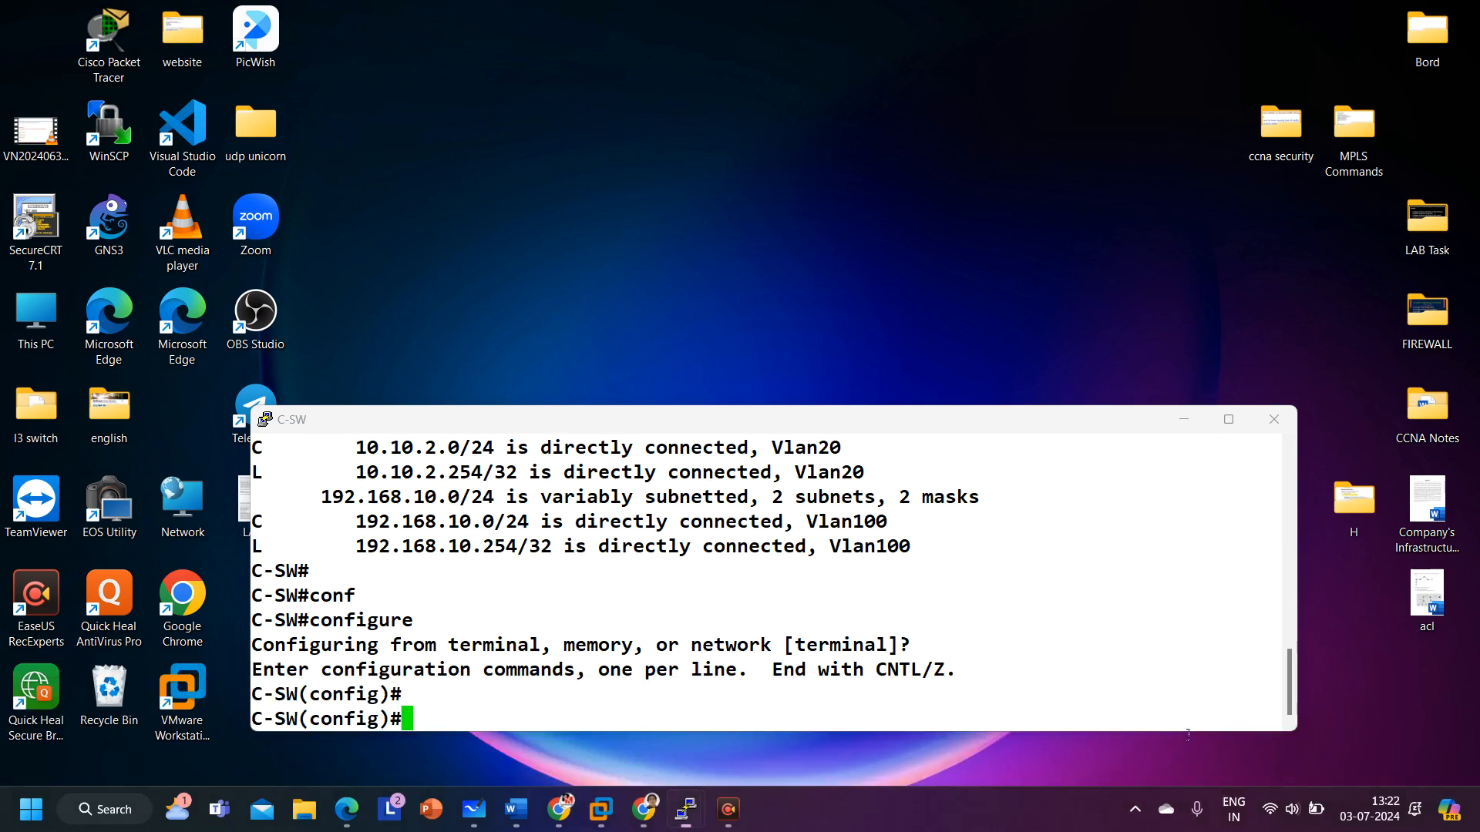
left_click(1191, 736)
key("ctrl+z")
key("Return")
key("Return")
key("Return")
key("Return")
key("Return")
key("Return")
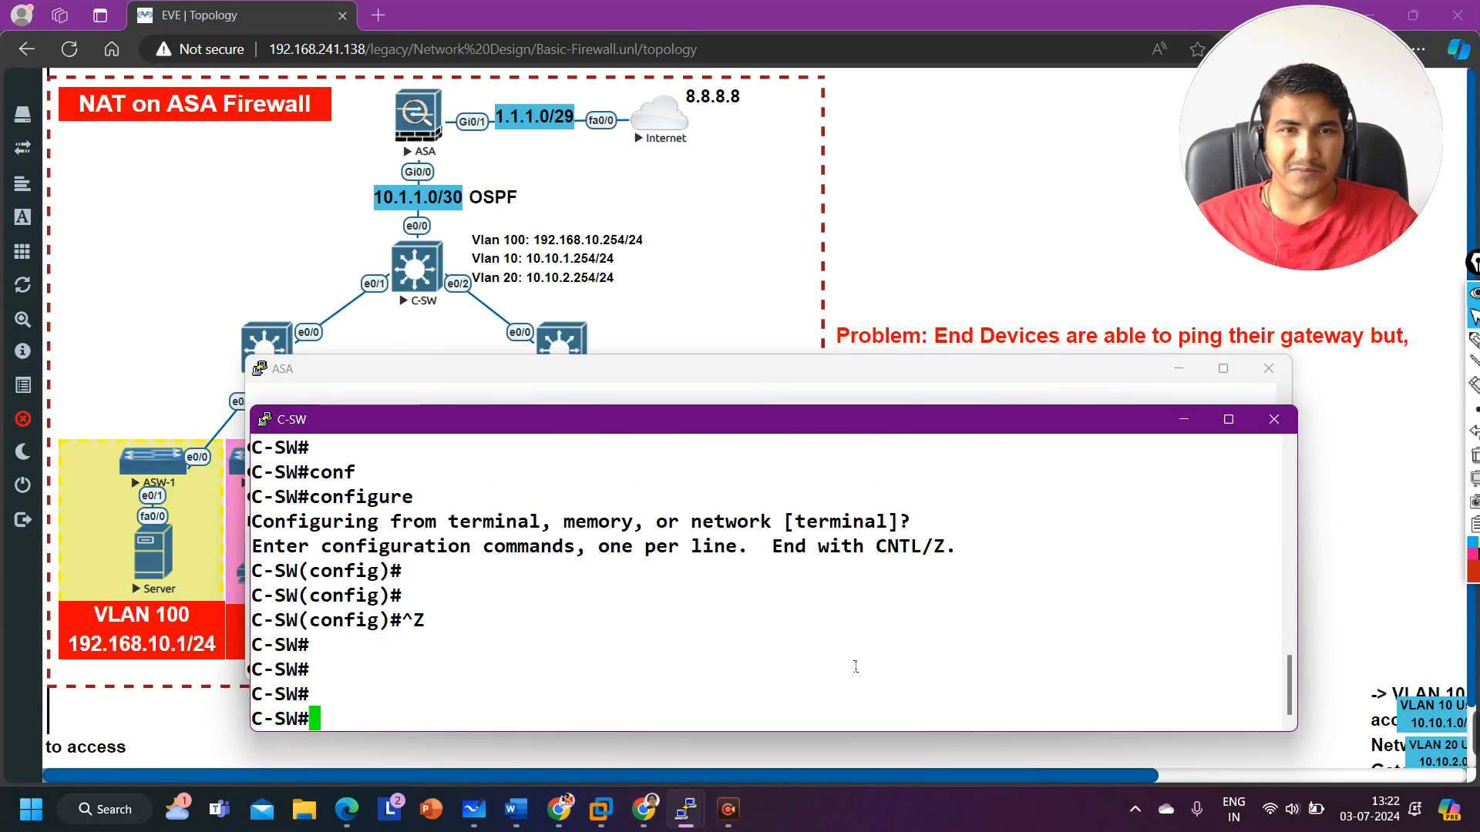
type("show run")
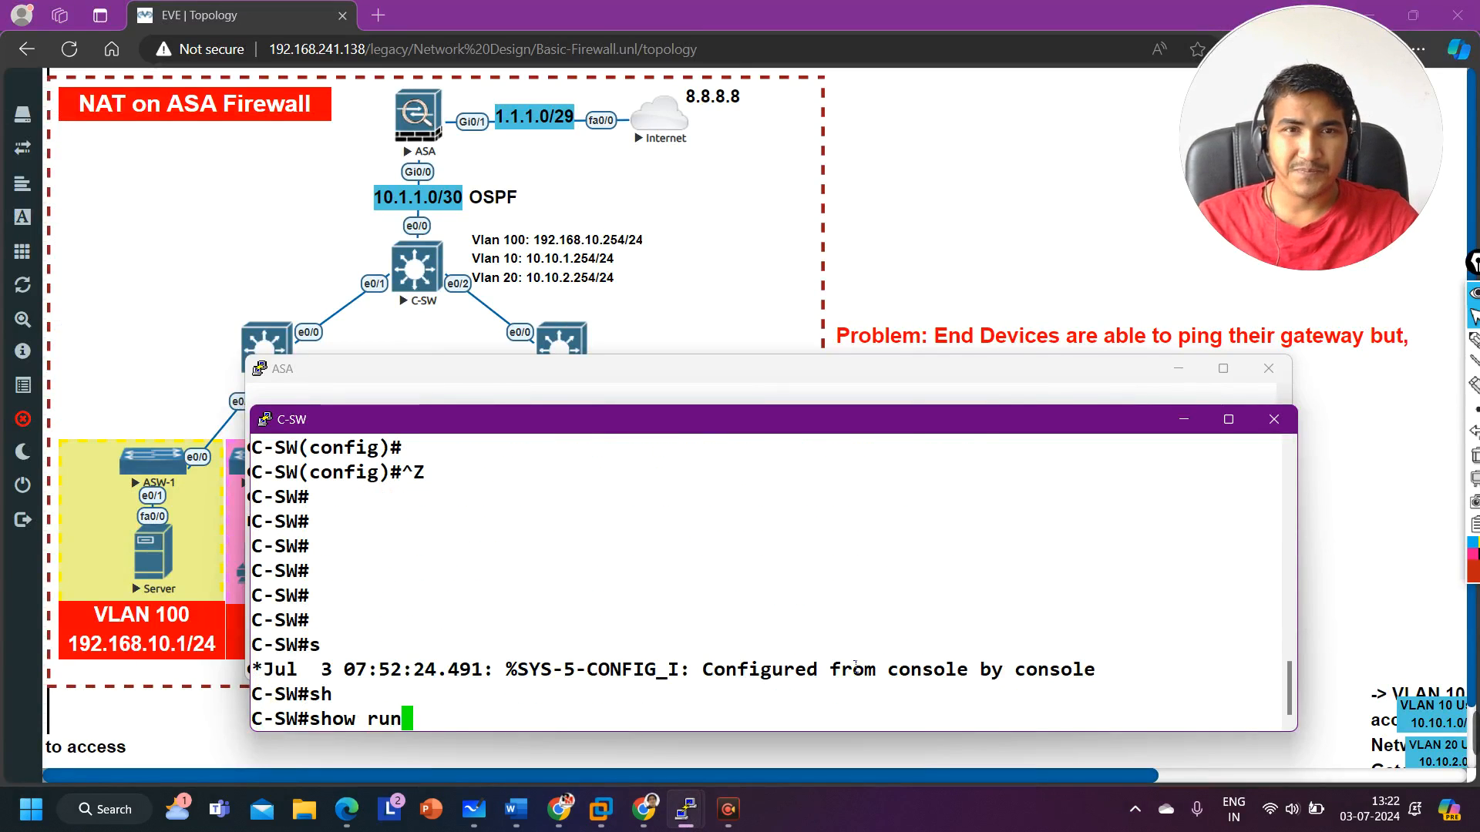
type(" | s ospf")
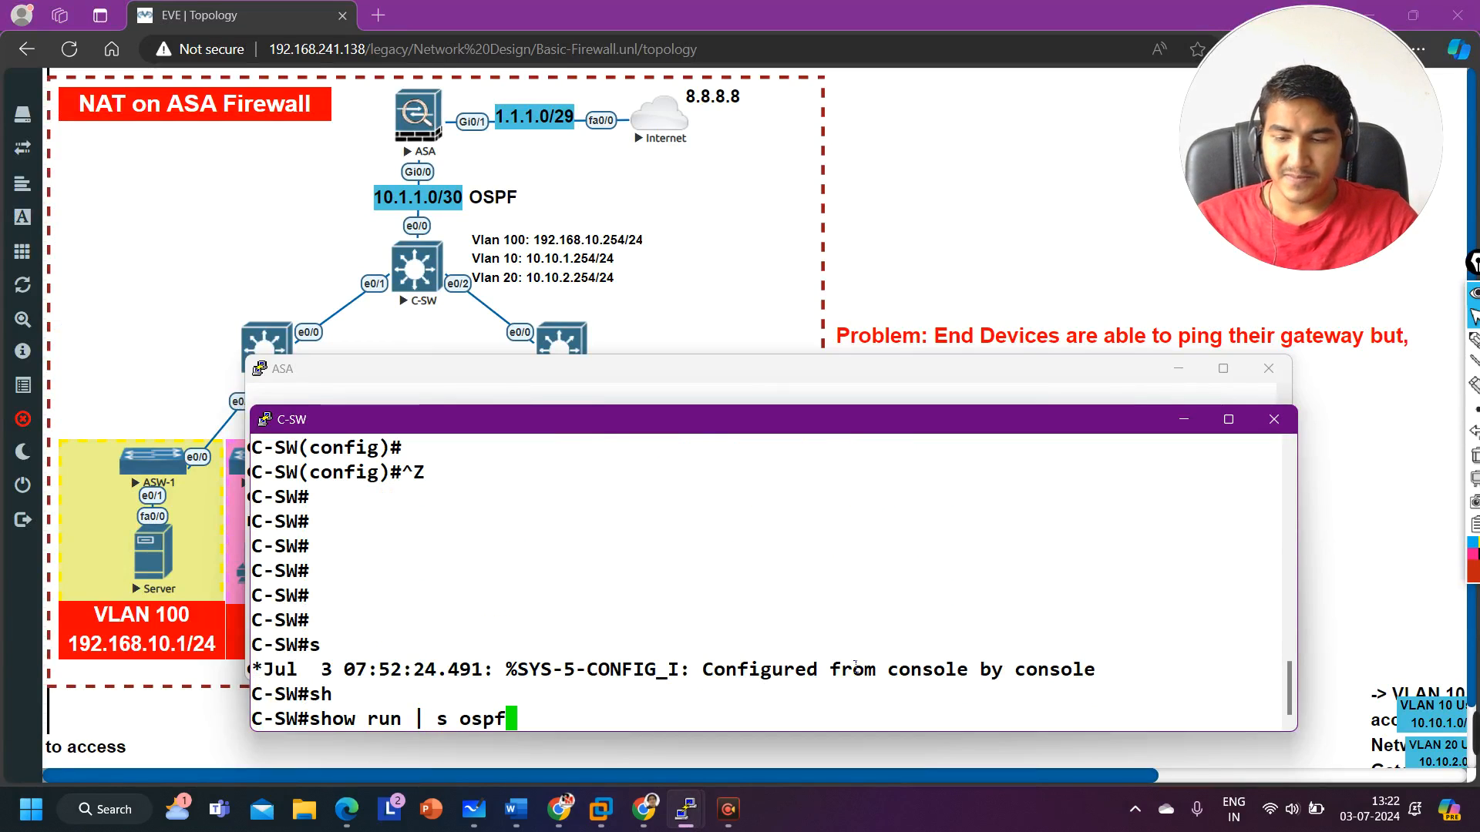
key("Return")
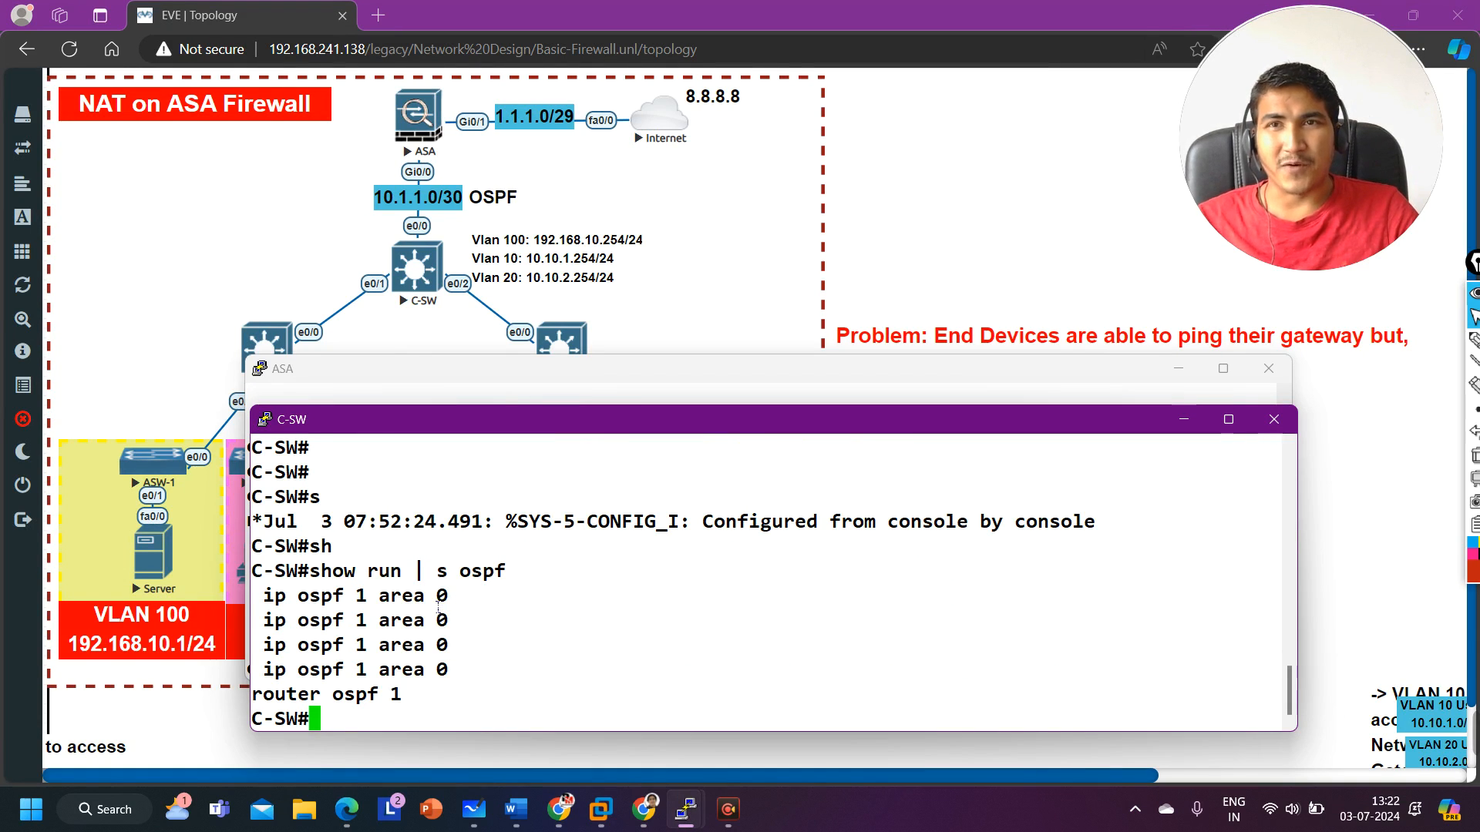
Step: Display C-SW's Ethernet0/0 configuration with show running-config int e0/0 and review its OSPF area line
type("sh")
key("Tab")
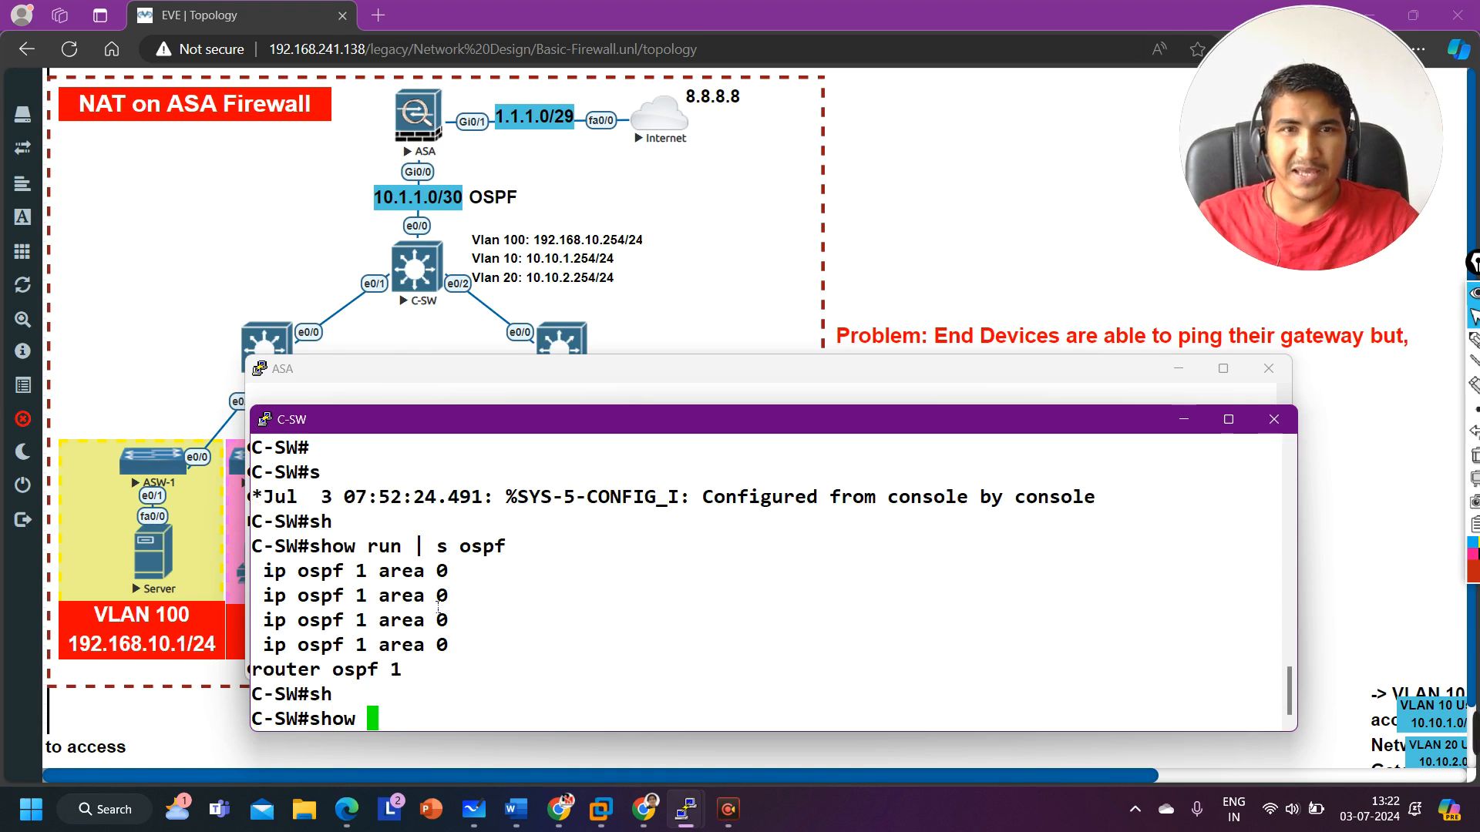
type("run")
key("Tab")
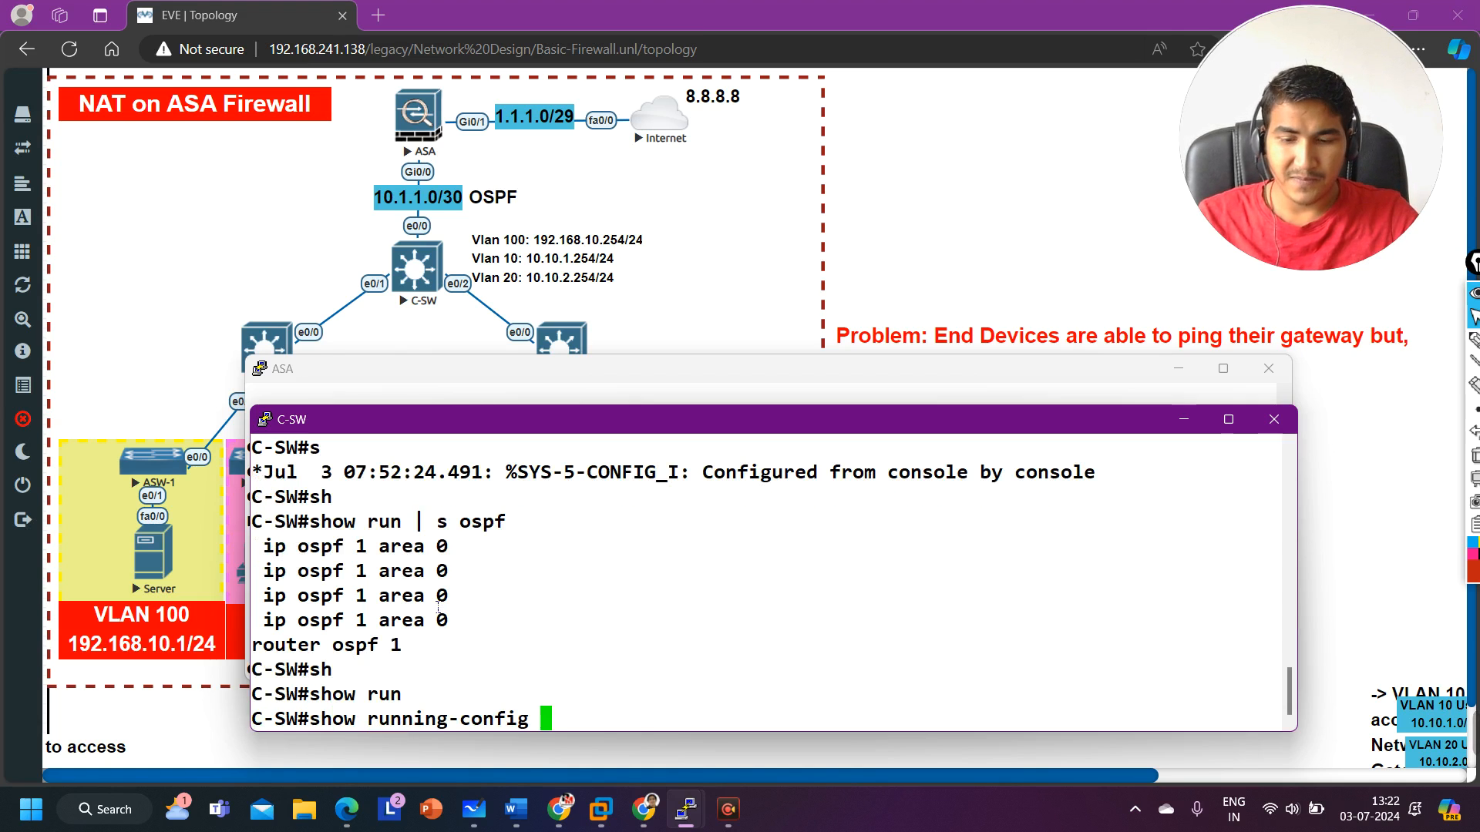
type("int ")
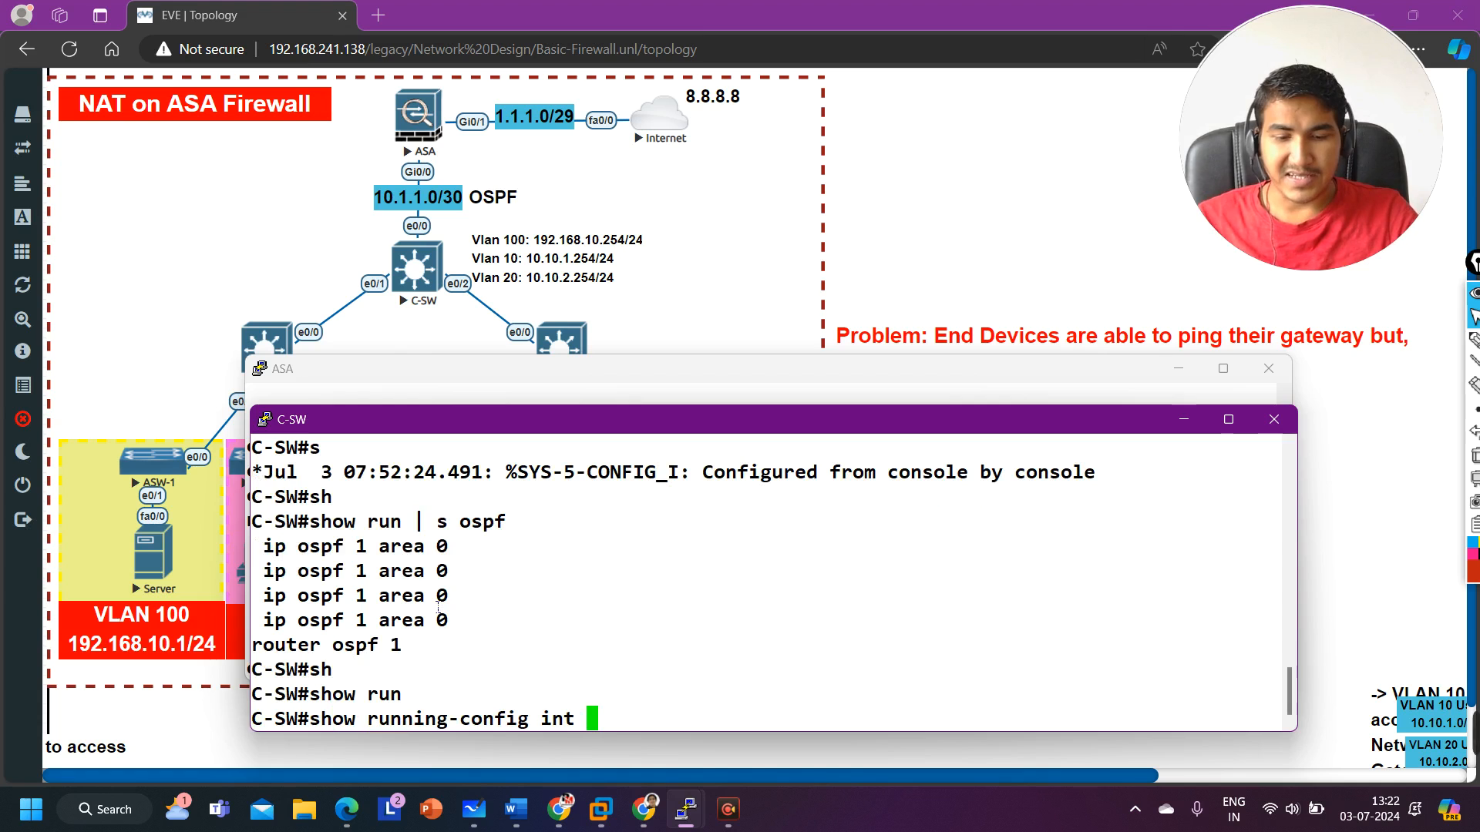
type("e0/0")
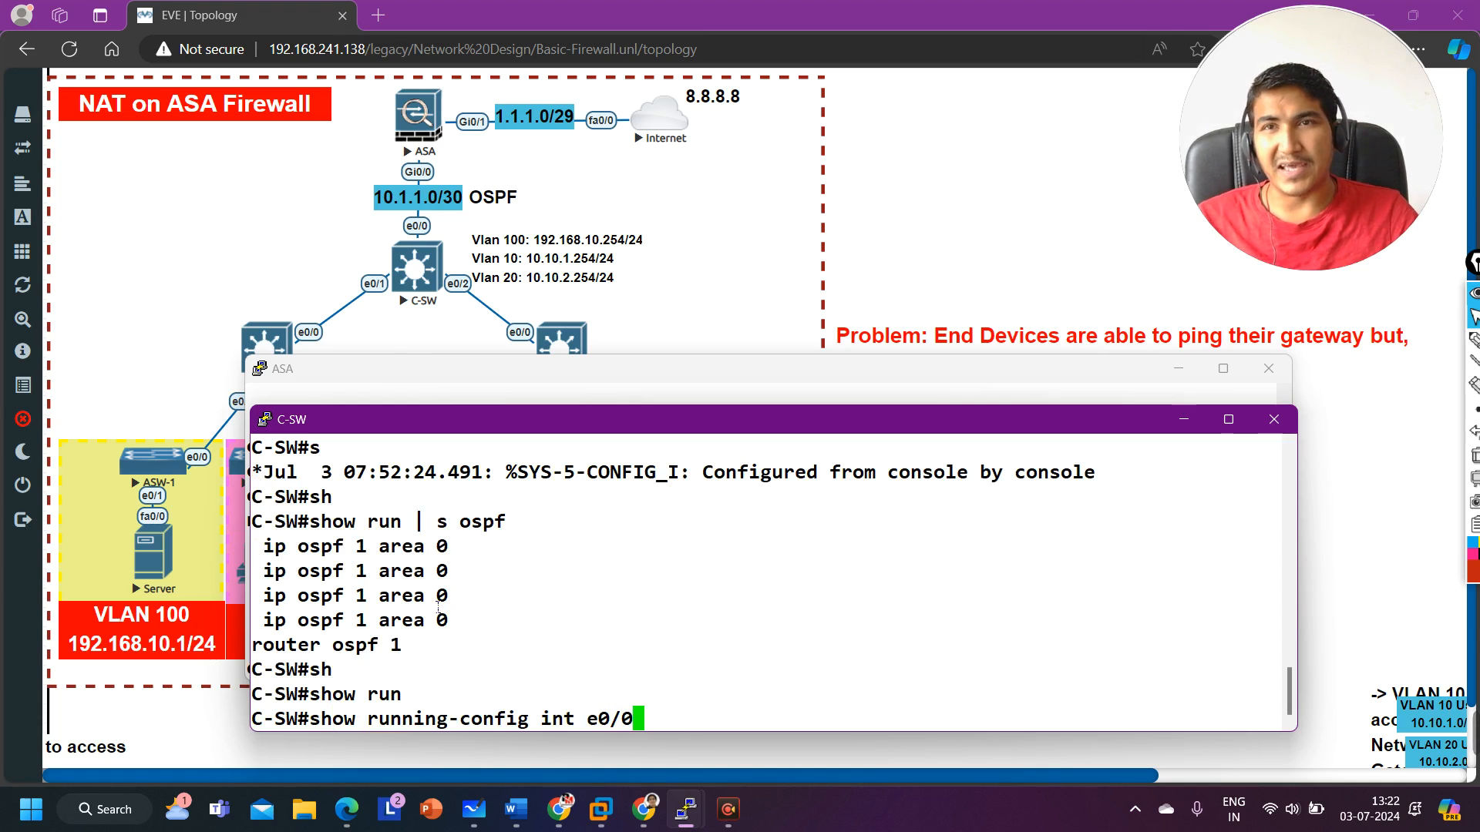
key("Return")
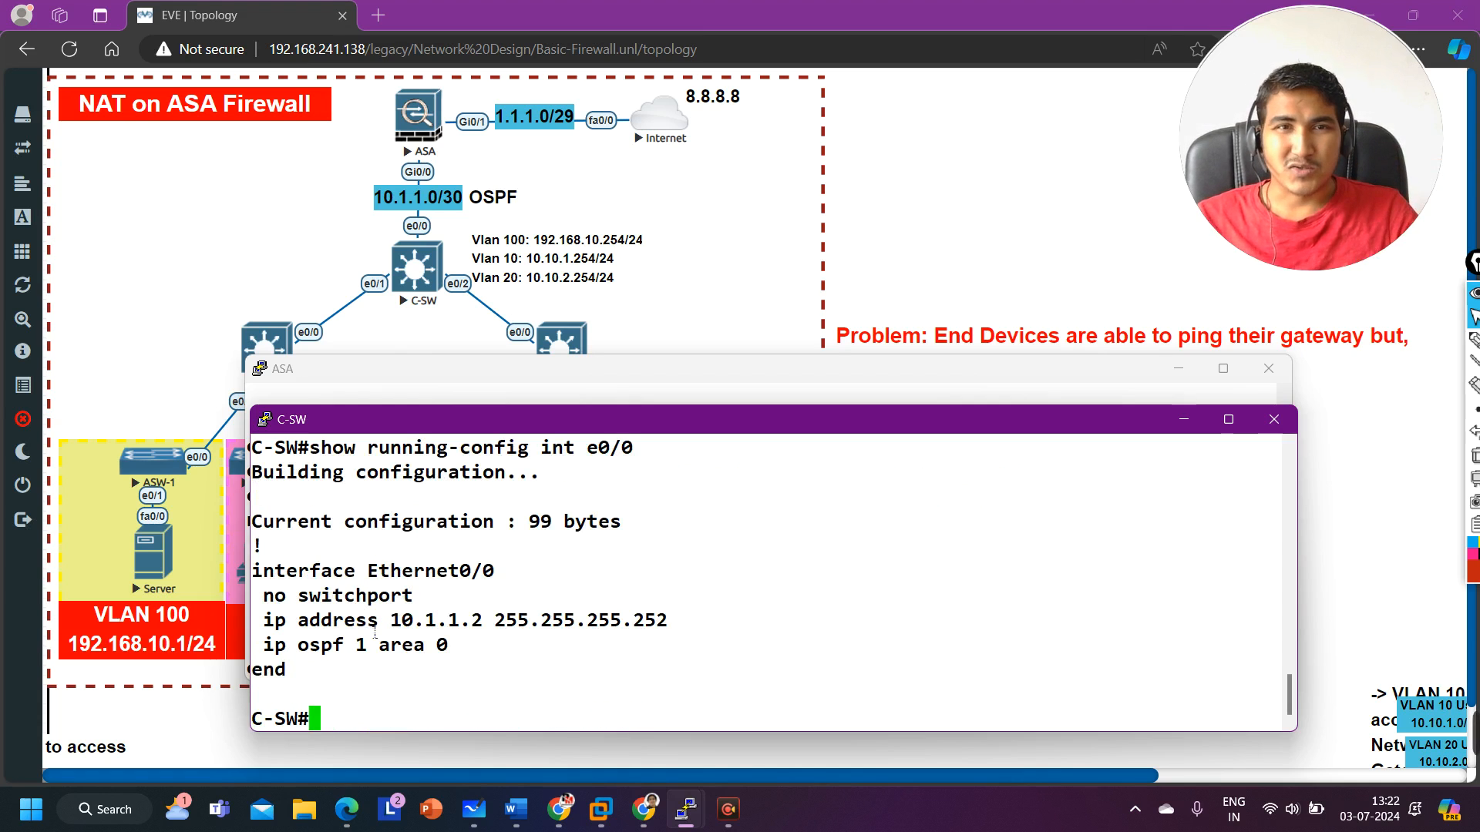
left_click_drag(466, 657, 305, 660)
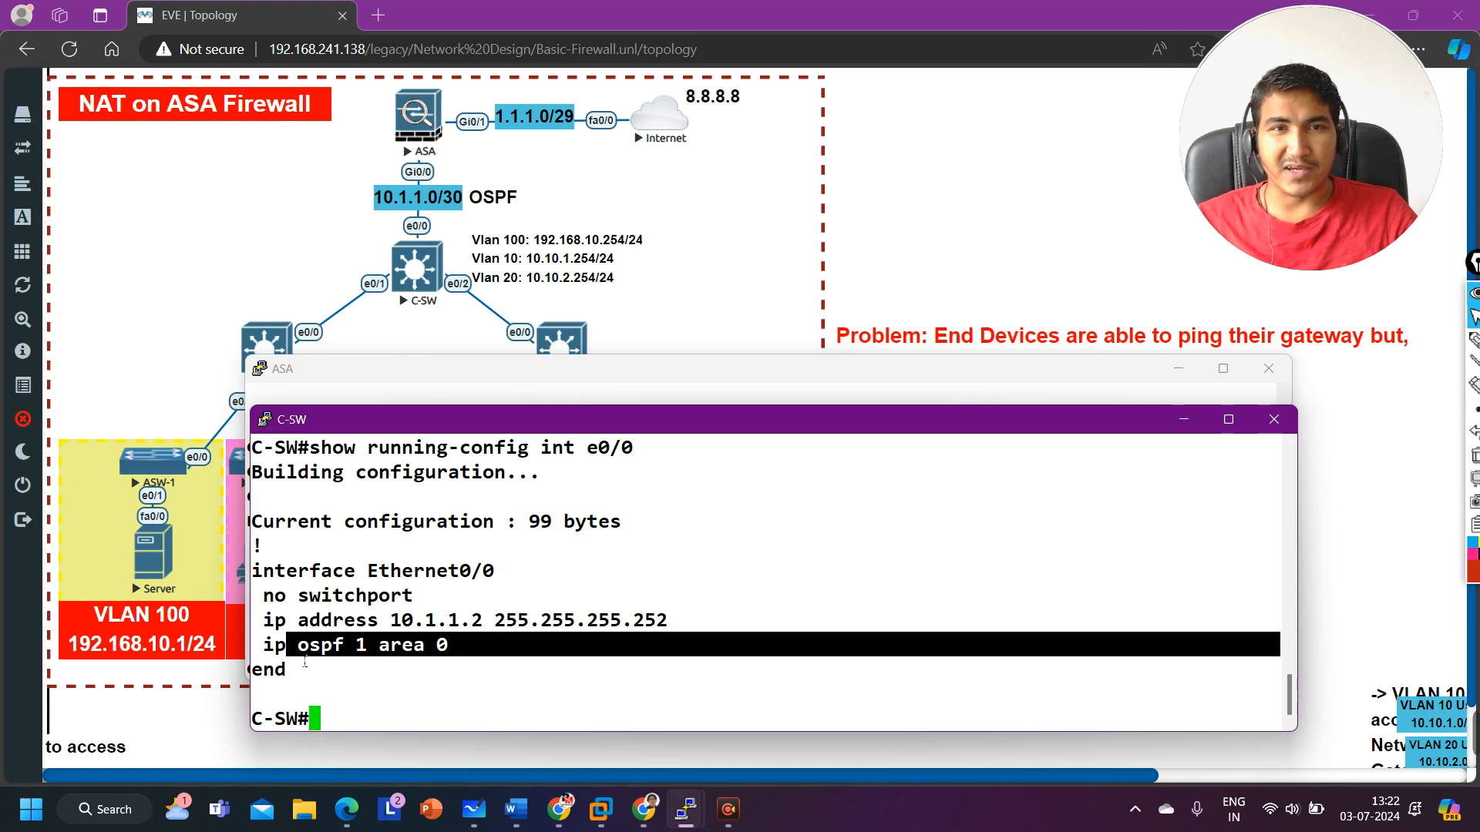
Step: Display C-SW's OSPF interface summary with show ip ospf int br
type("s")
type("ip os")
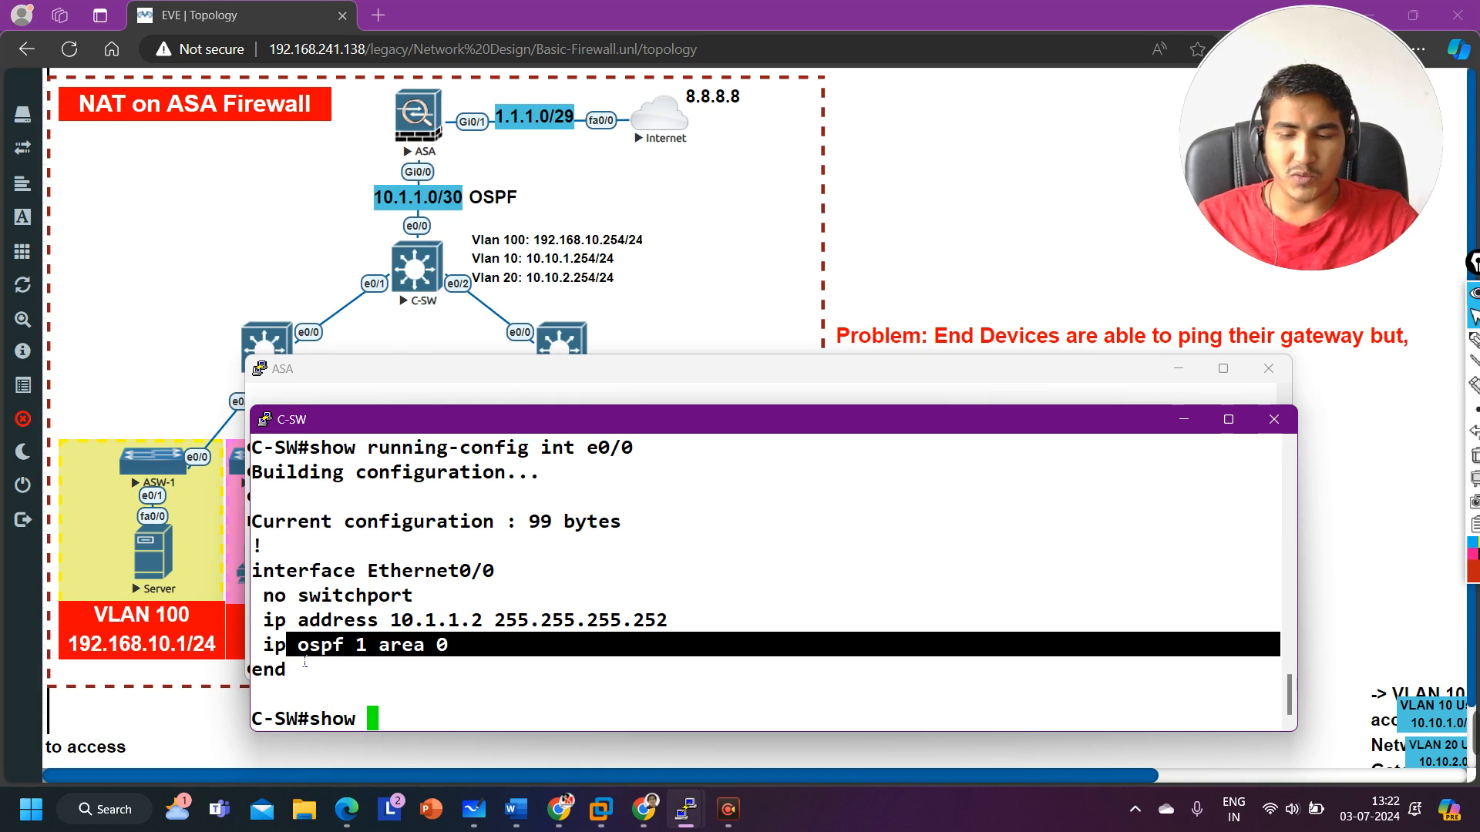
key("Tab")
type("int br")
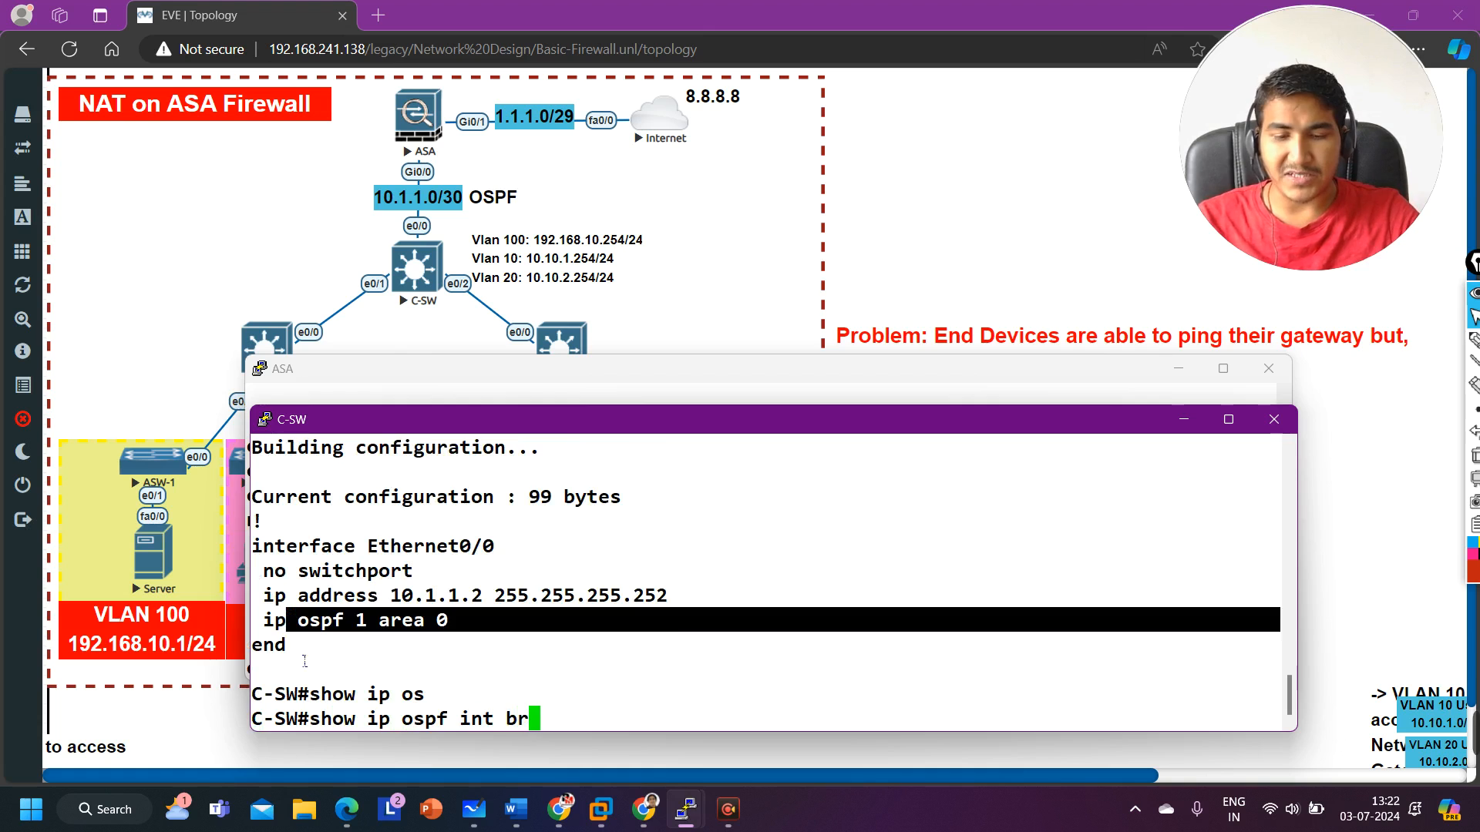
key("Return")
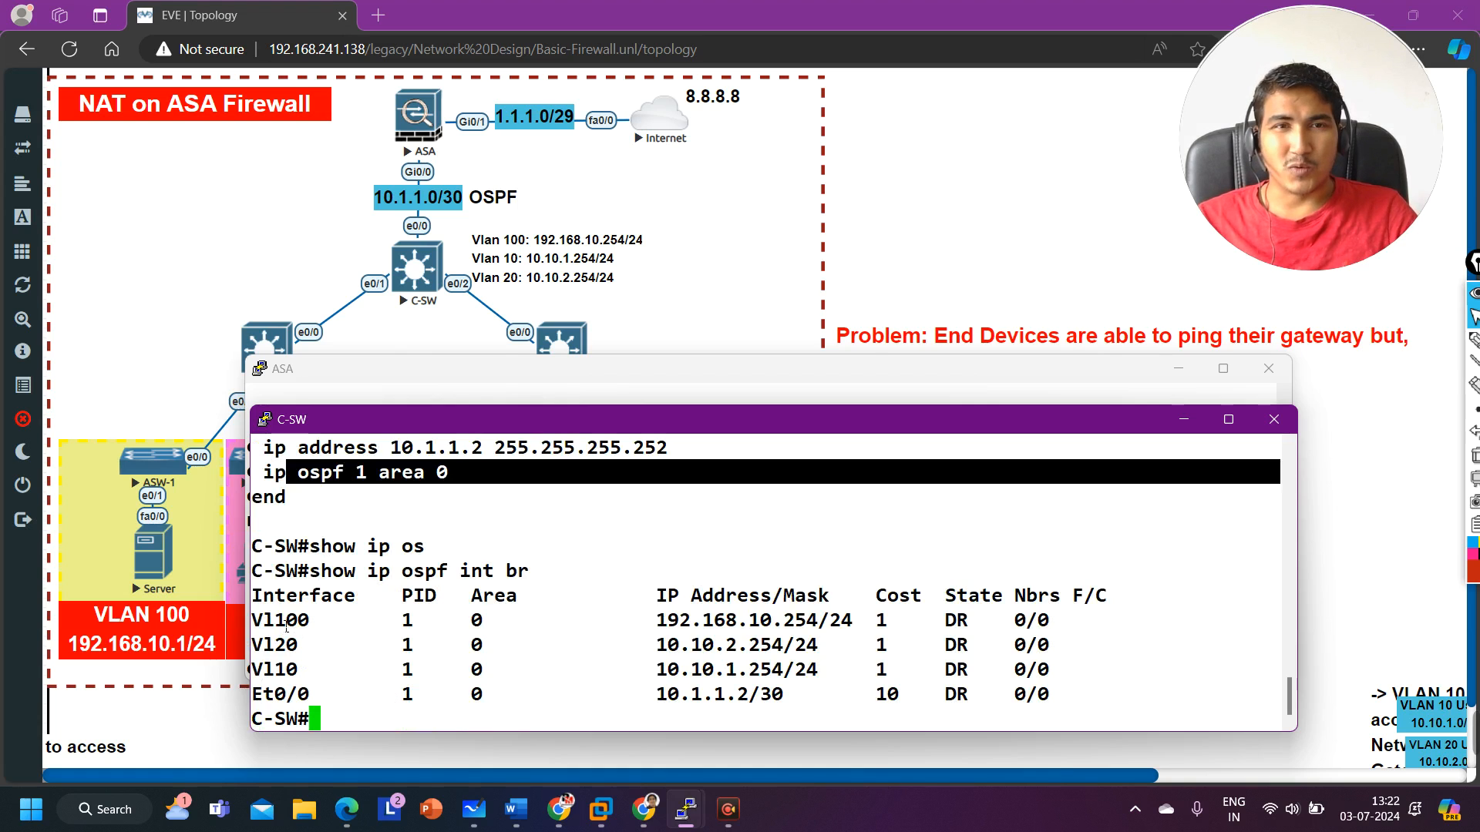
Step: Review C-SW's OSPF interface list, then enable OSPF hello debugging on C-SW with debug ip ospf hello
left_click_drag(262, 621, 355, 621)
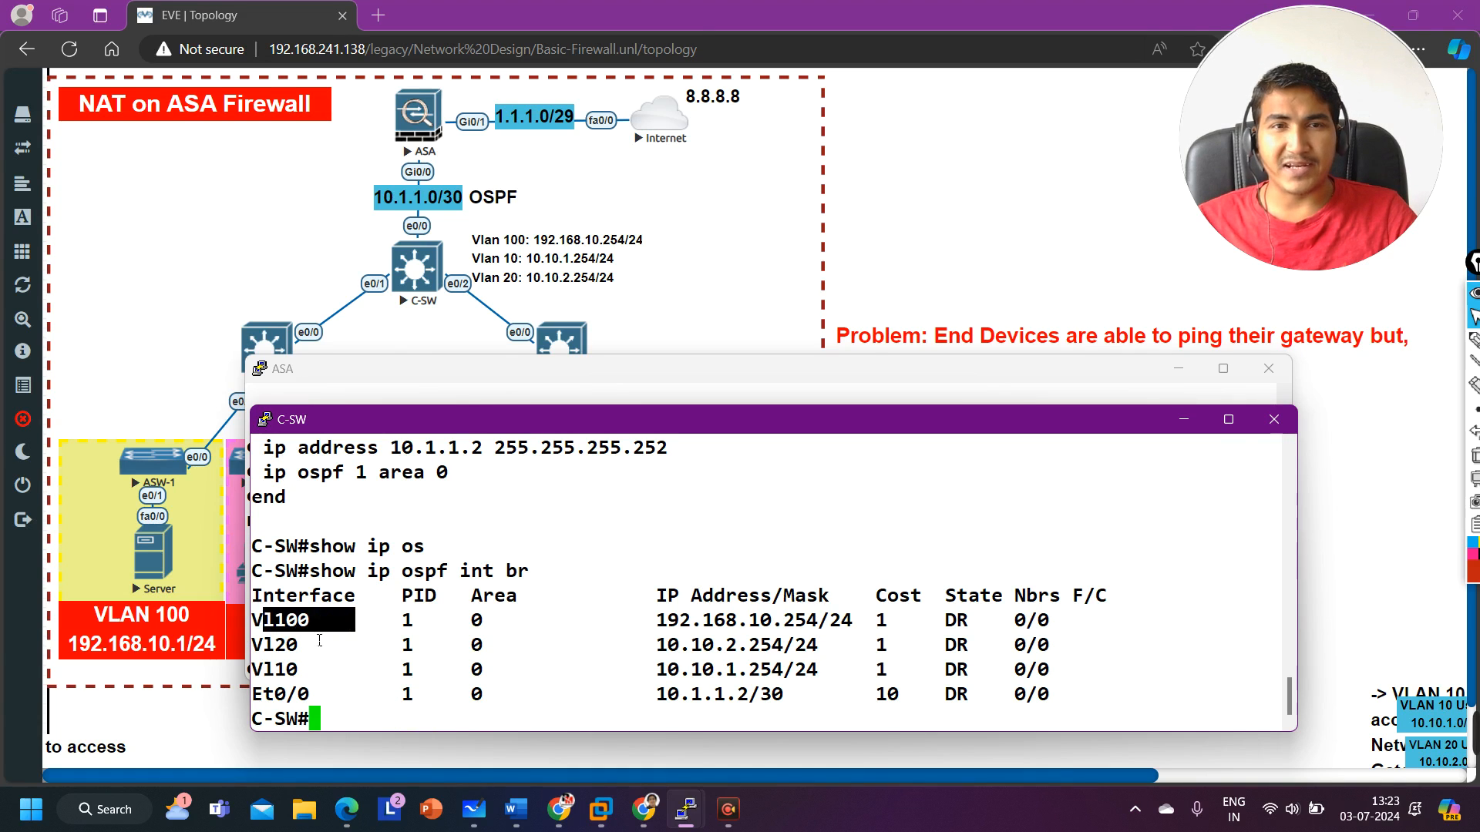
left_click_drag(263, 645, 352, 645)
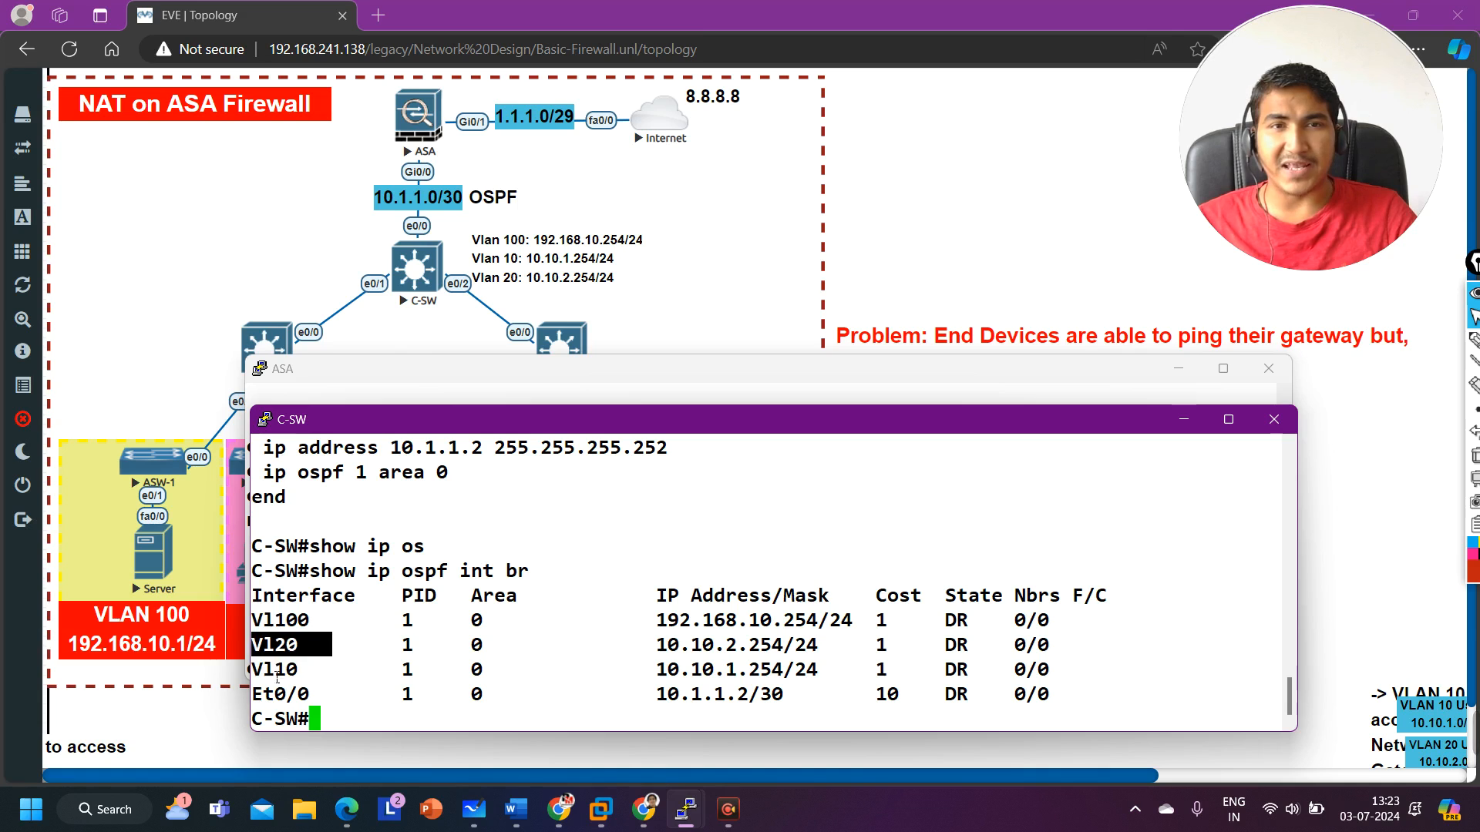
left_click_drag(263, 669, 347, 676)
left_click_drag(263, 694, 395, 699)
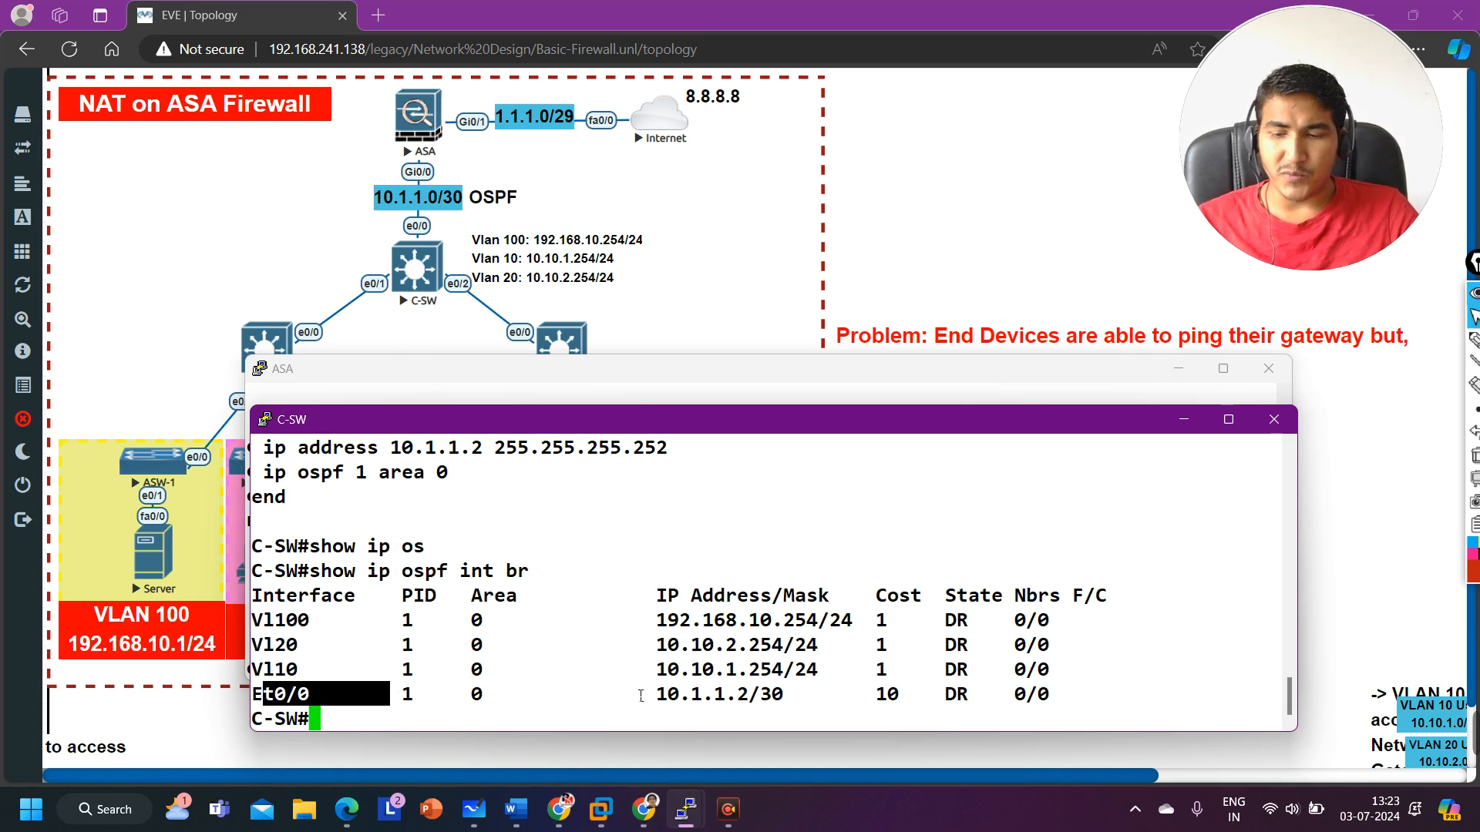
key("Return")
type("derbn")
key("BackSpace")
key("BackSpace")
key("BackSpace")
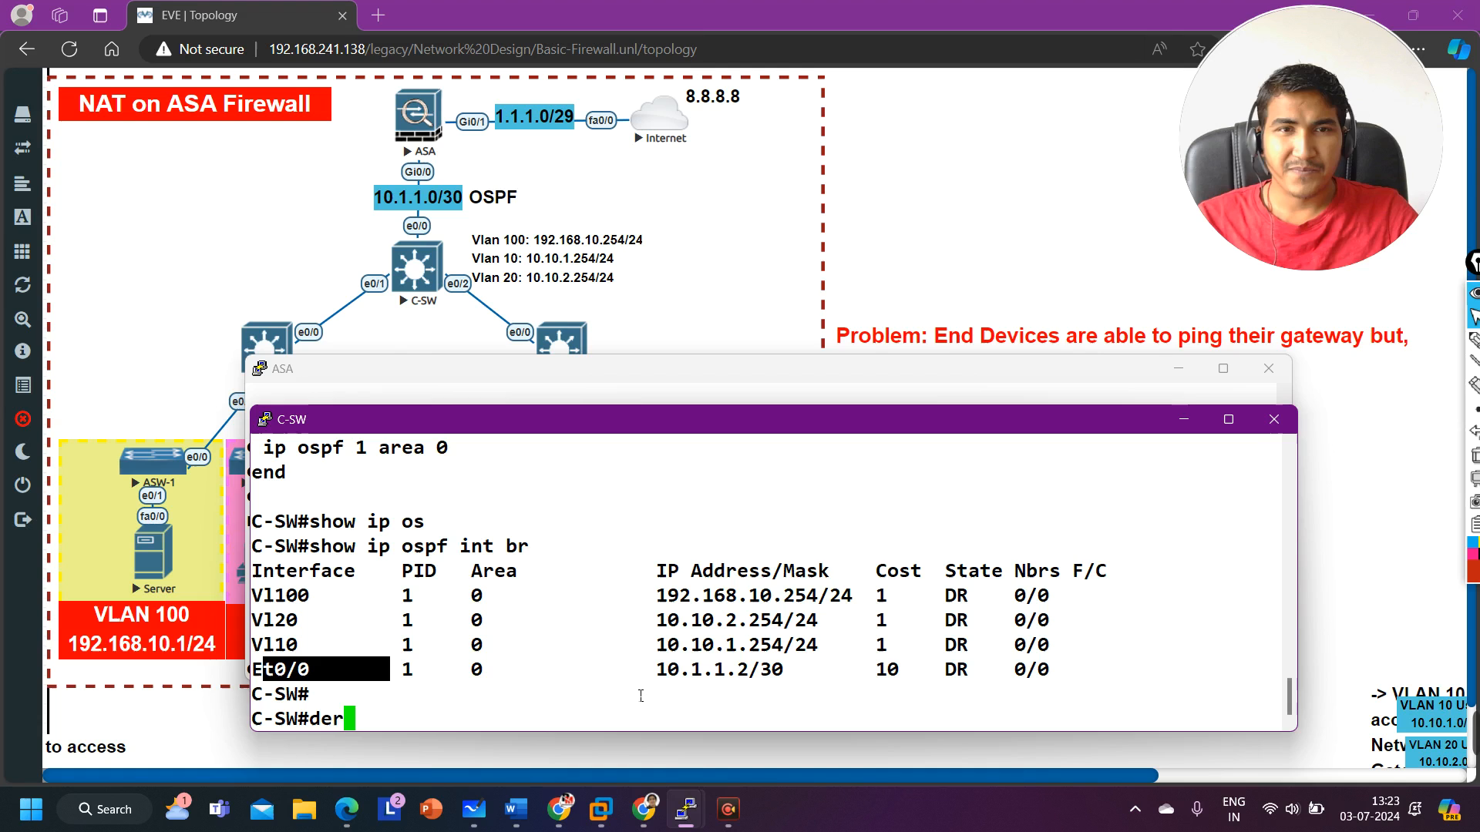
type("b")
key("Tab")
type("ip os")
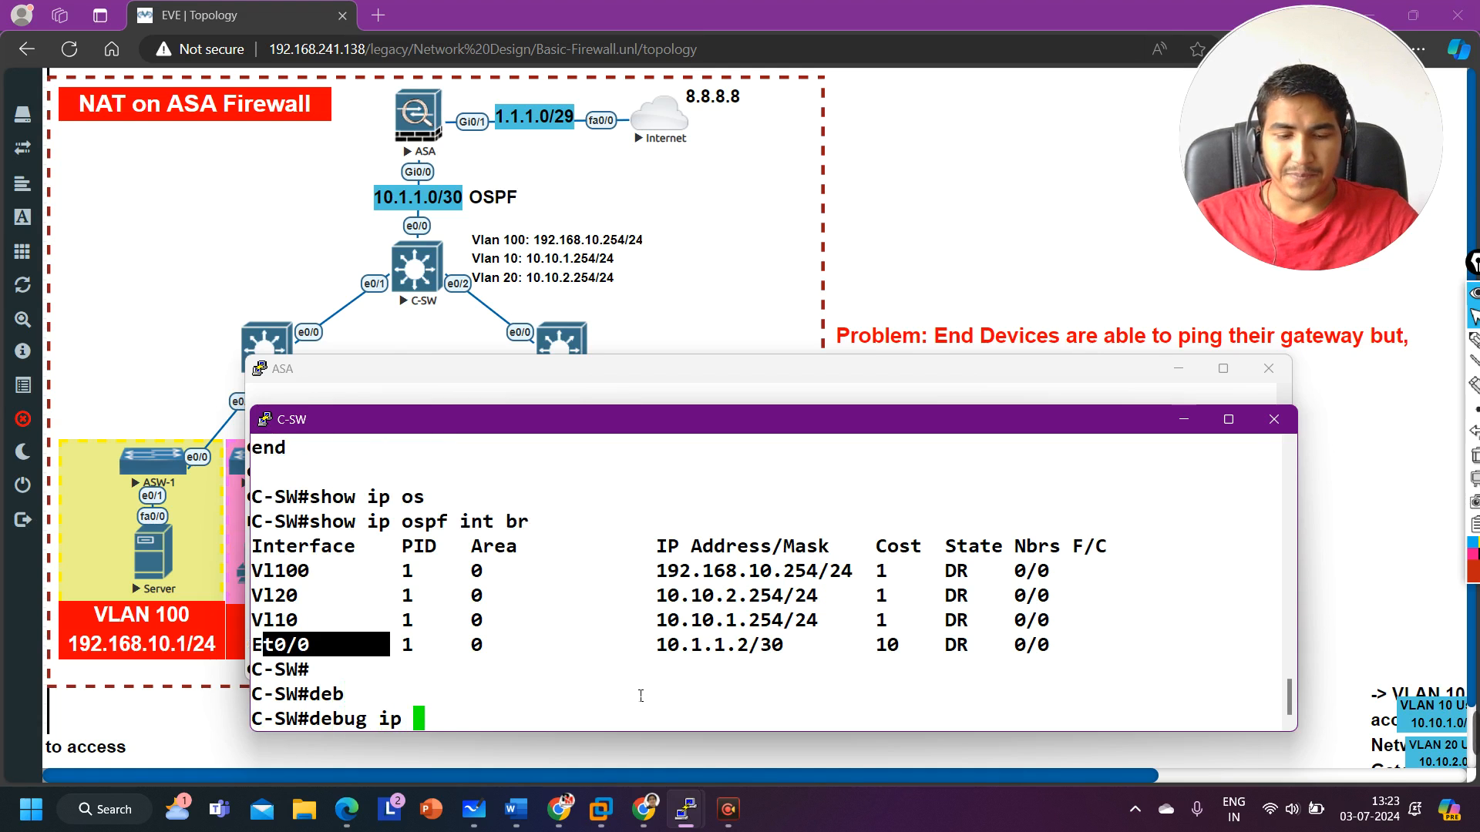
key("Tab")
type("hel")
key("Tab")
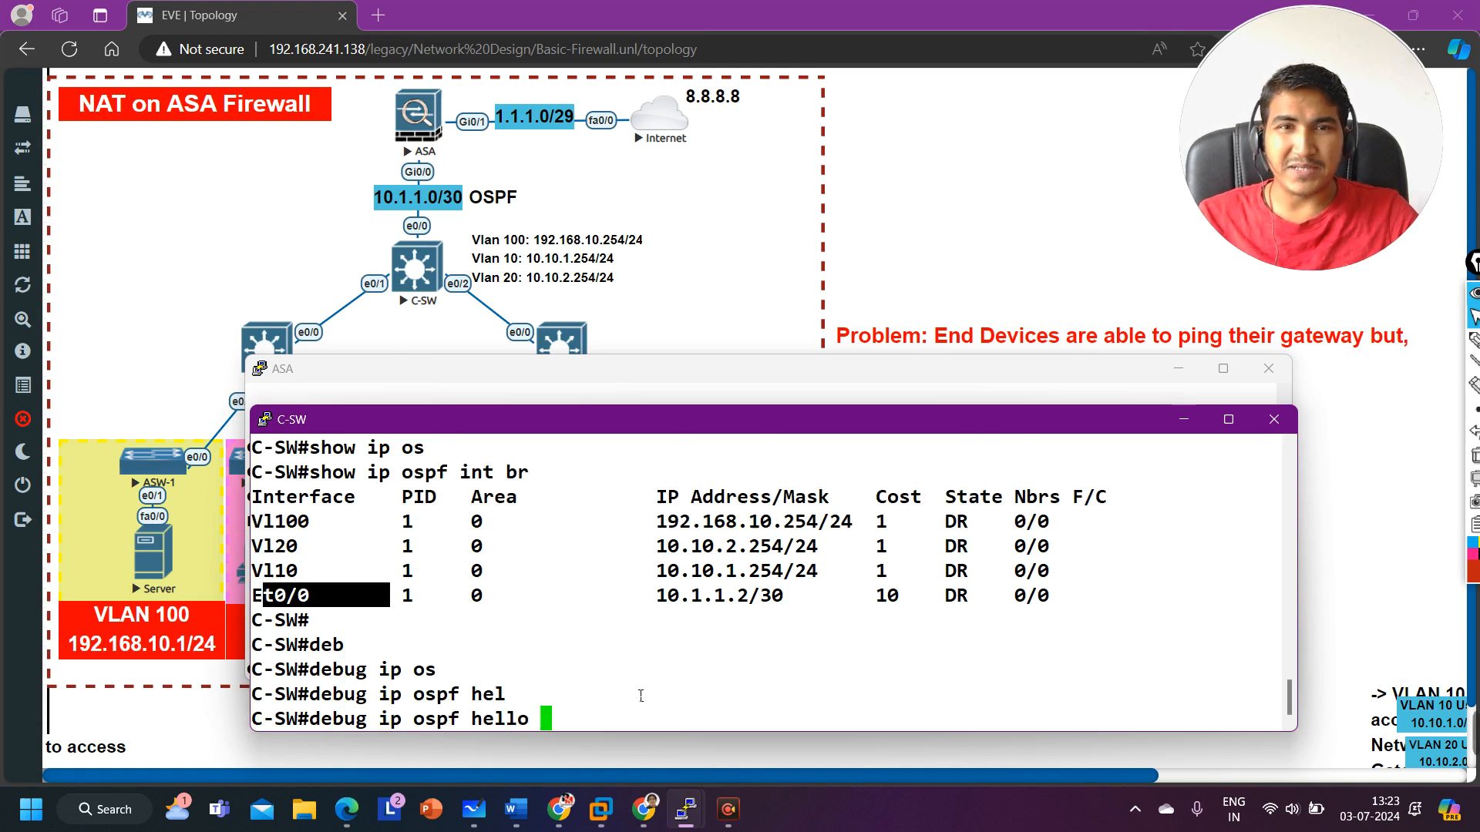
key("Return")
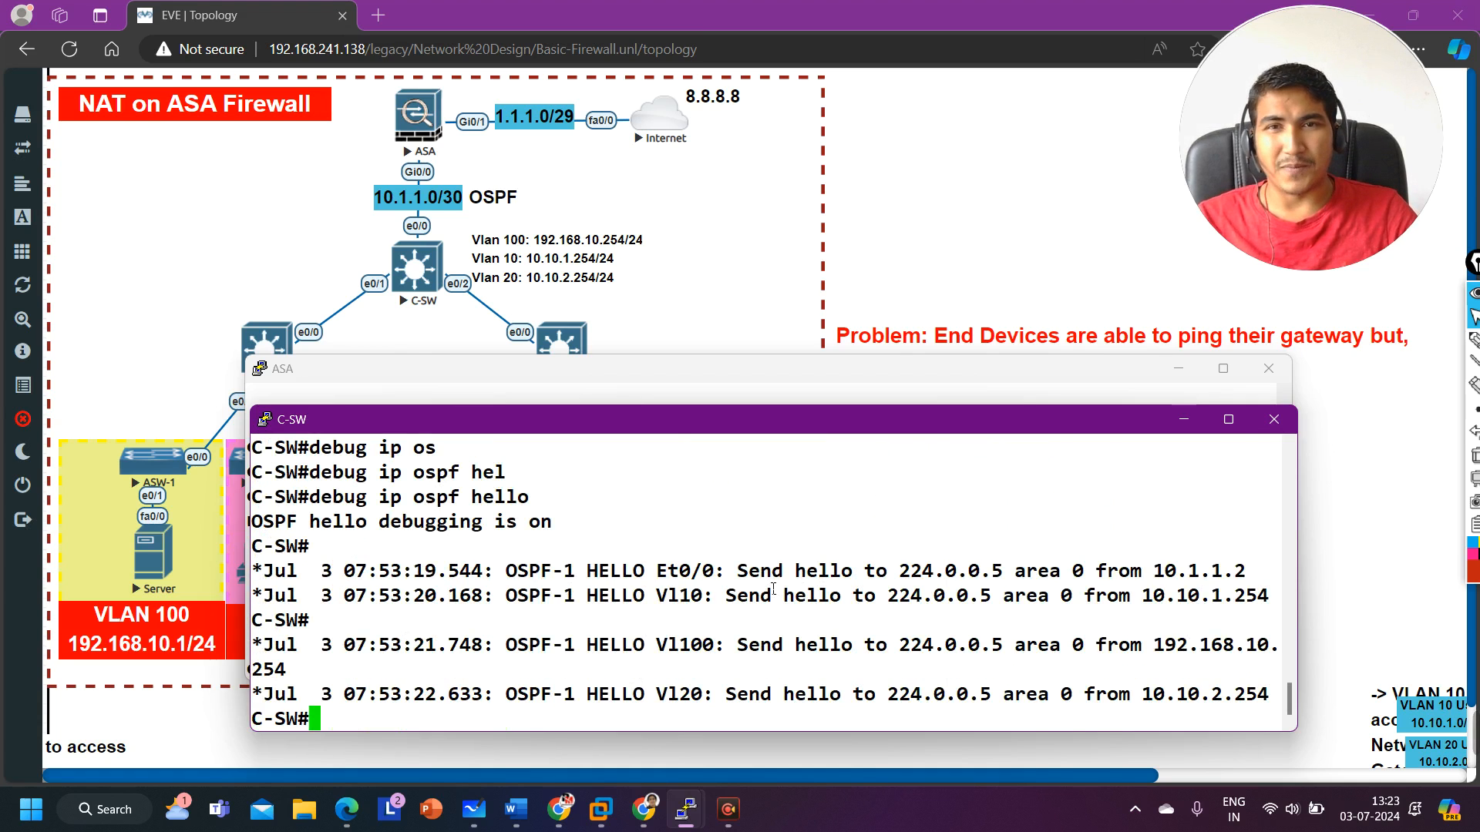
Step: Review C-SW's outgoing hello messages and turn off all debugging with undebug all
left_click_drag(738, 571, 1163, 579)
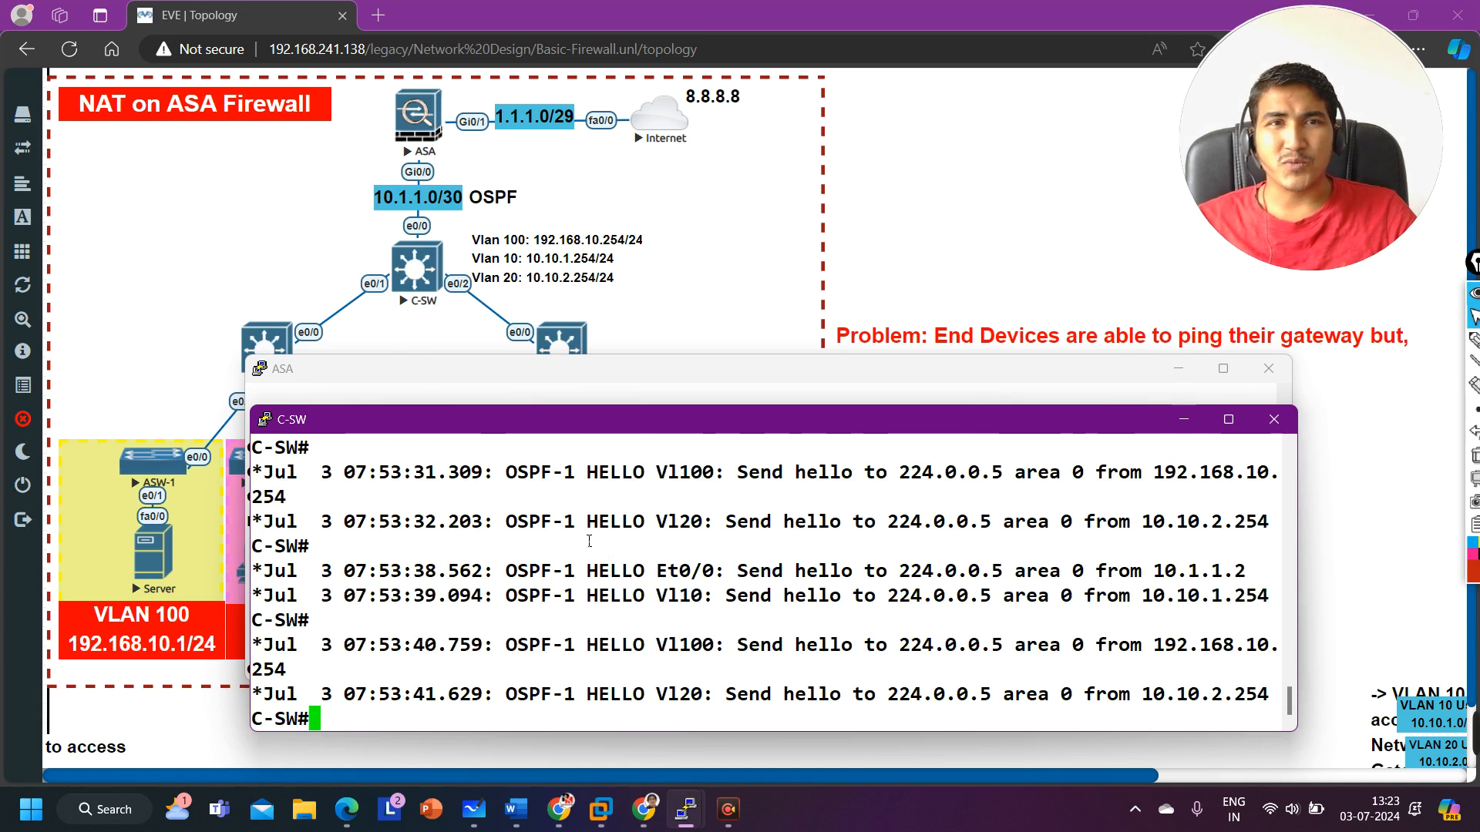
type("un all")
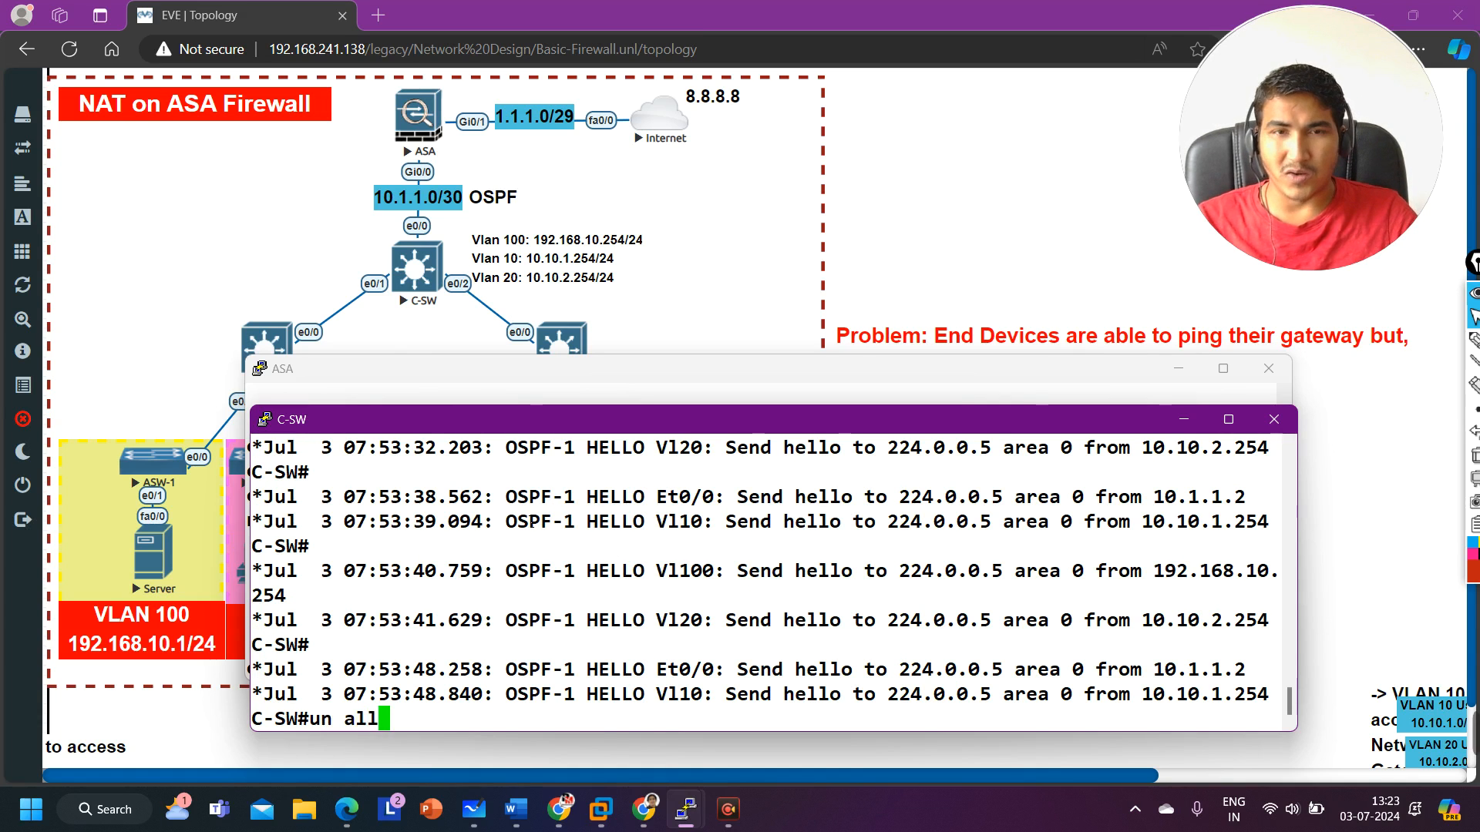
key("Return")
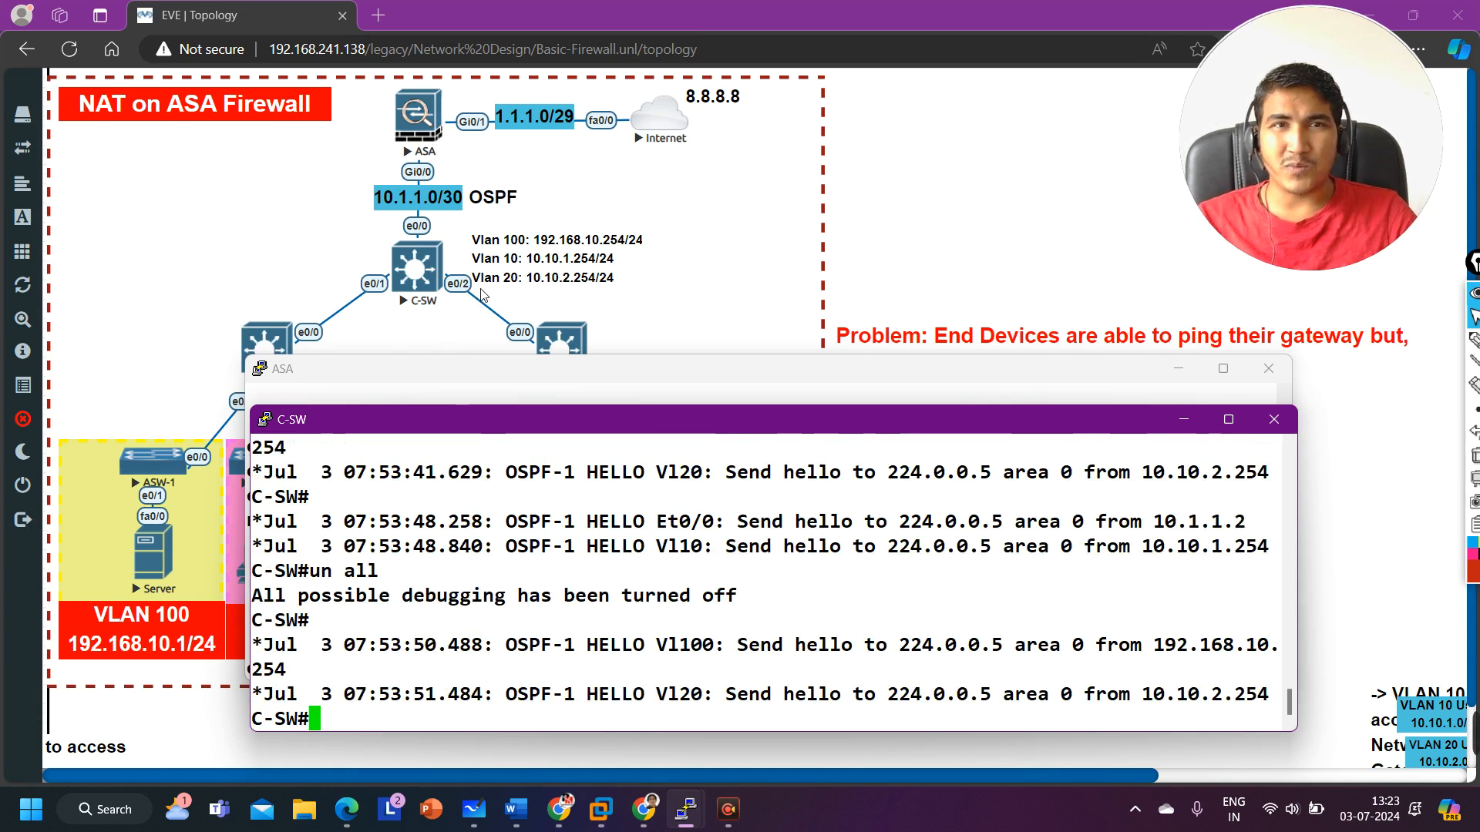
Step: Switch to the ASA console and enable OSPF hello debugging with debug ip ospf hello
left_click(455, 392)
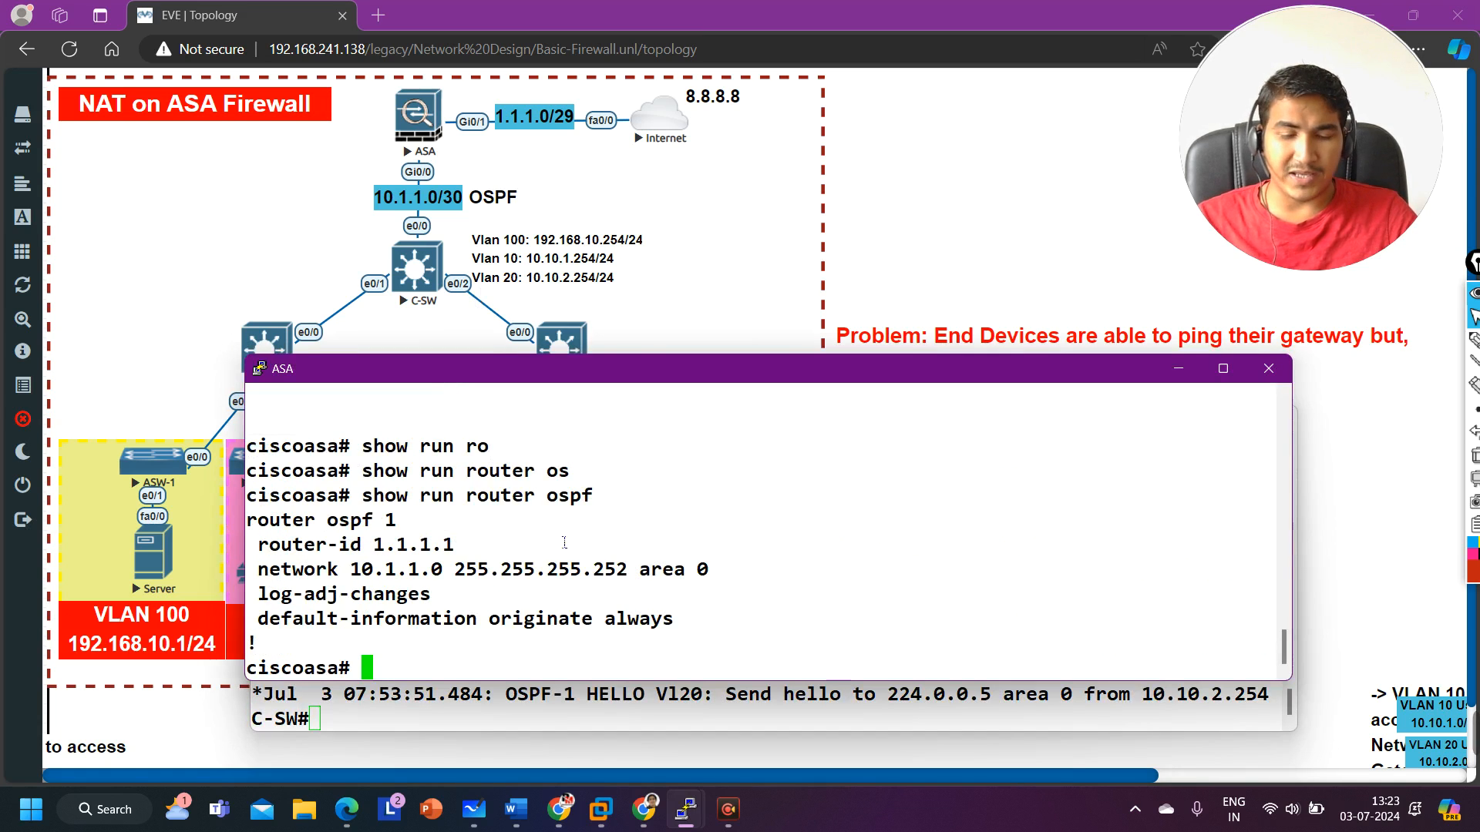
type("deb")
key("Tab")
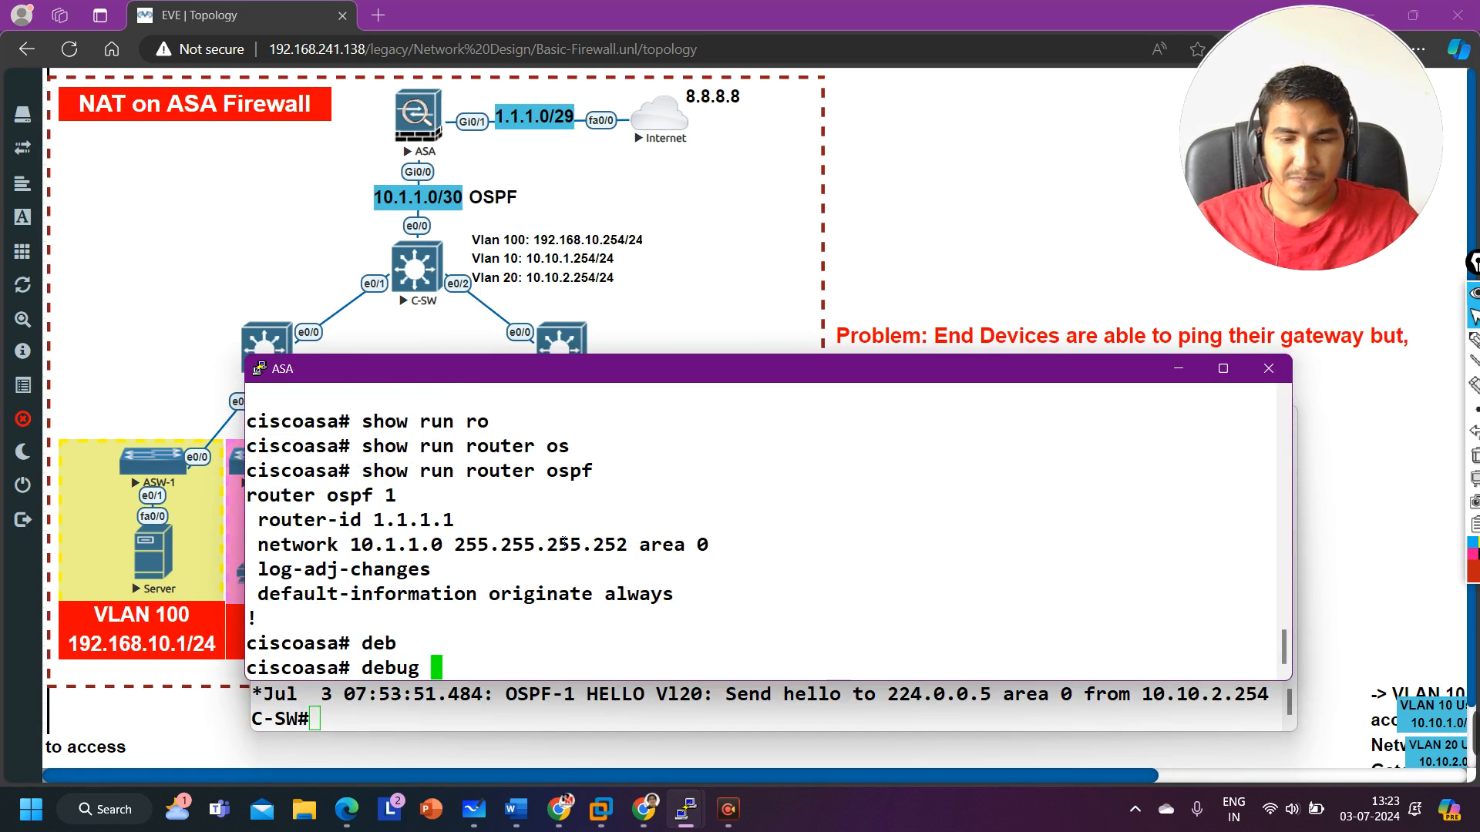
type("os")
key("Tab")
key("BackSpace")
key("BackSpace")
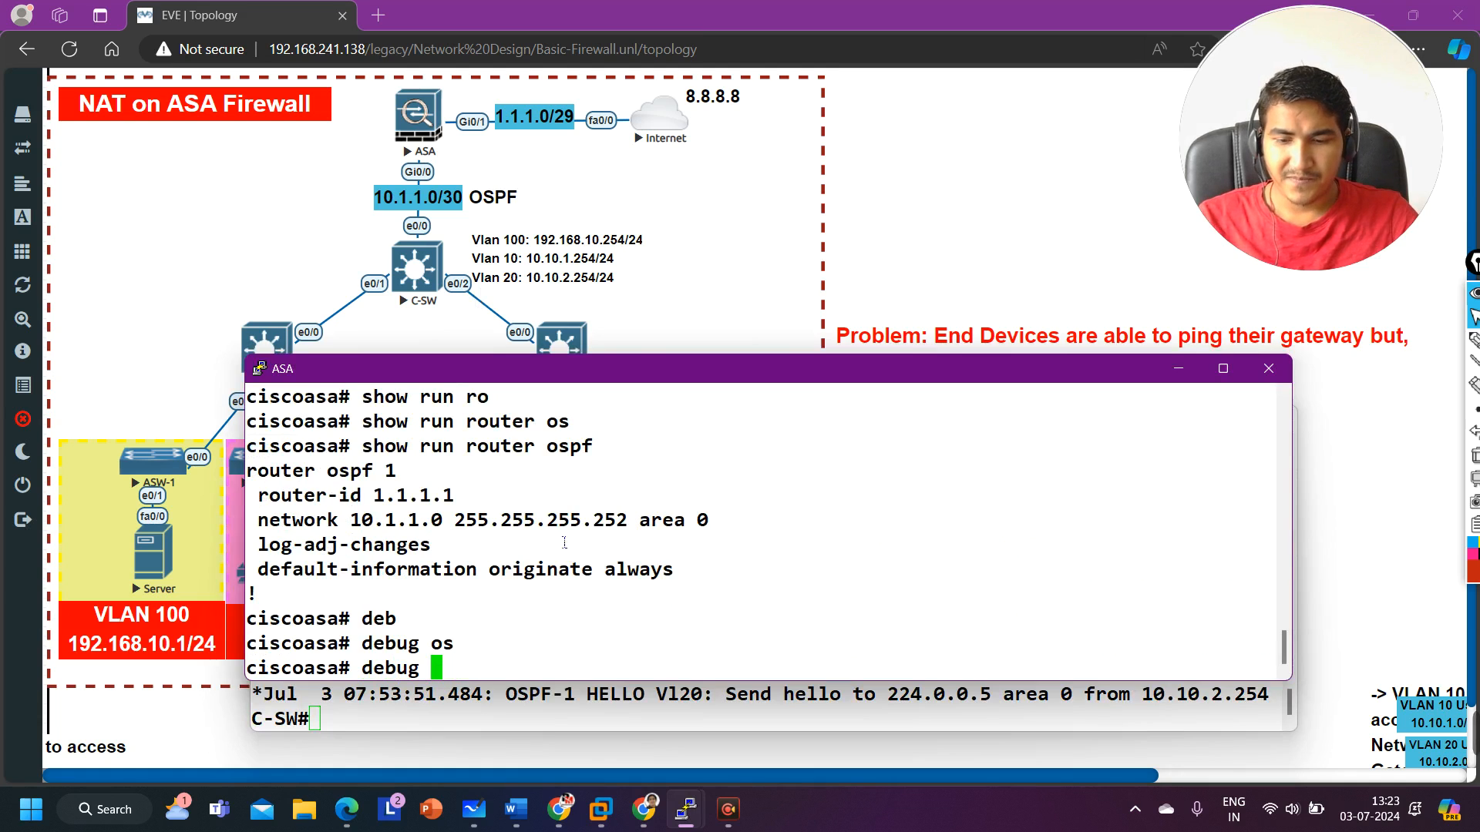
type("ip os")
key("Tab")
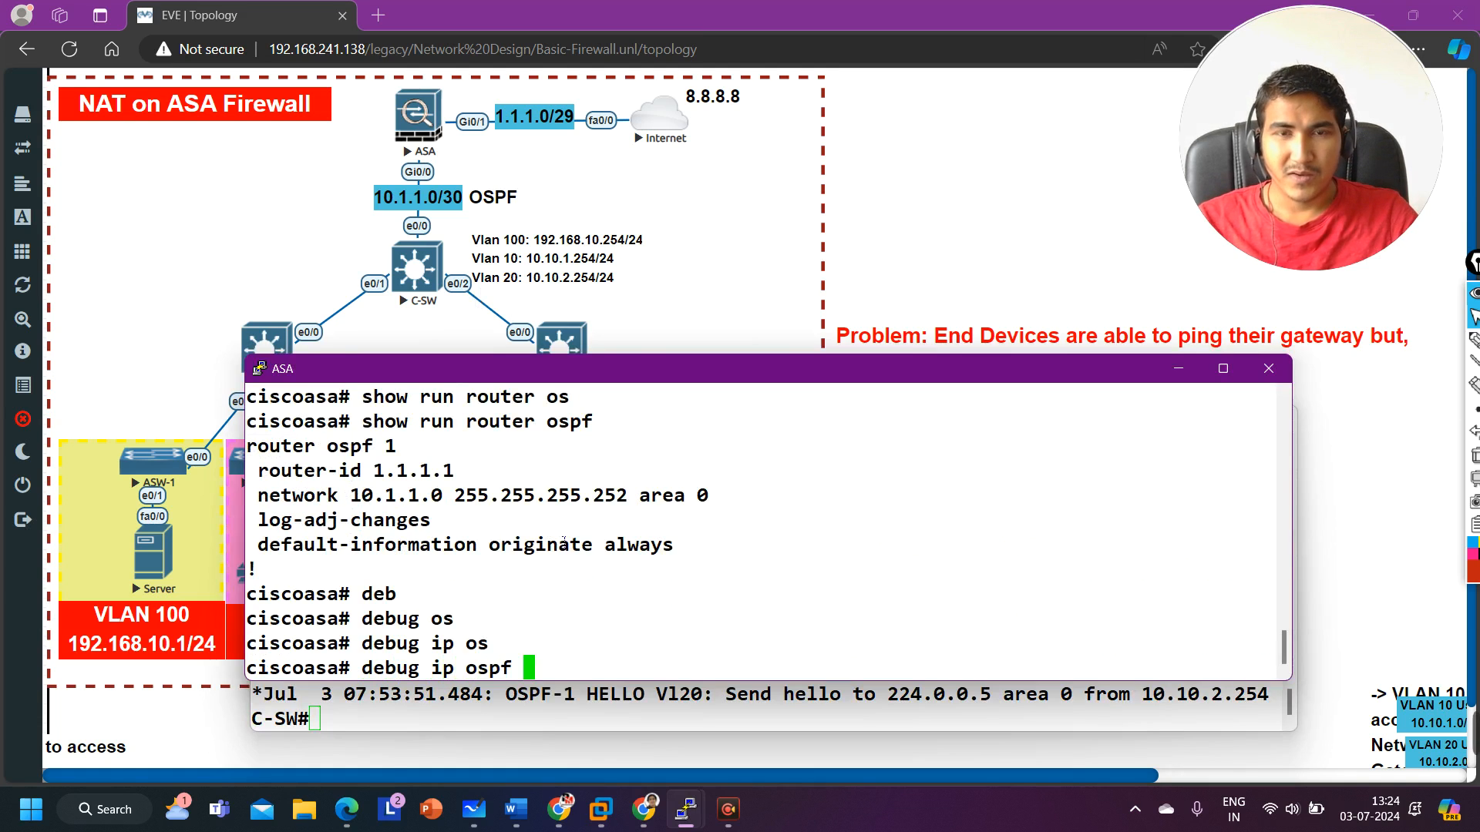
type("?")
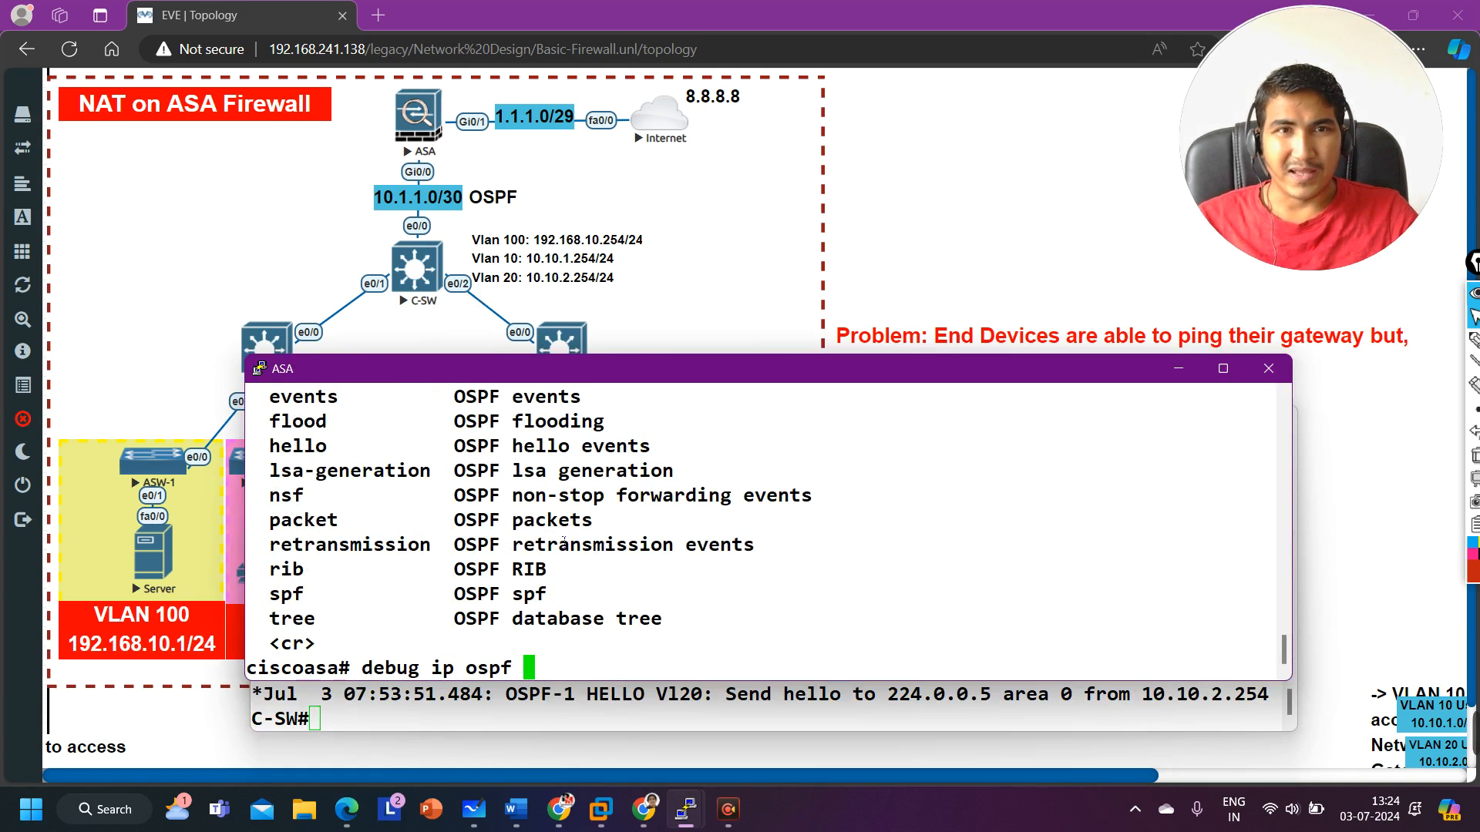
type("hell")
key("Tab")
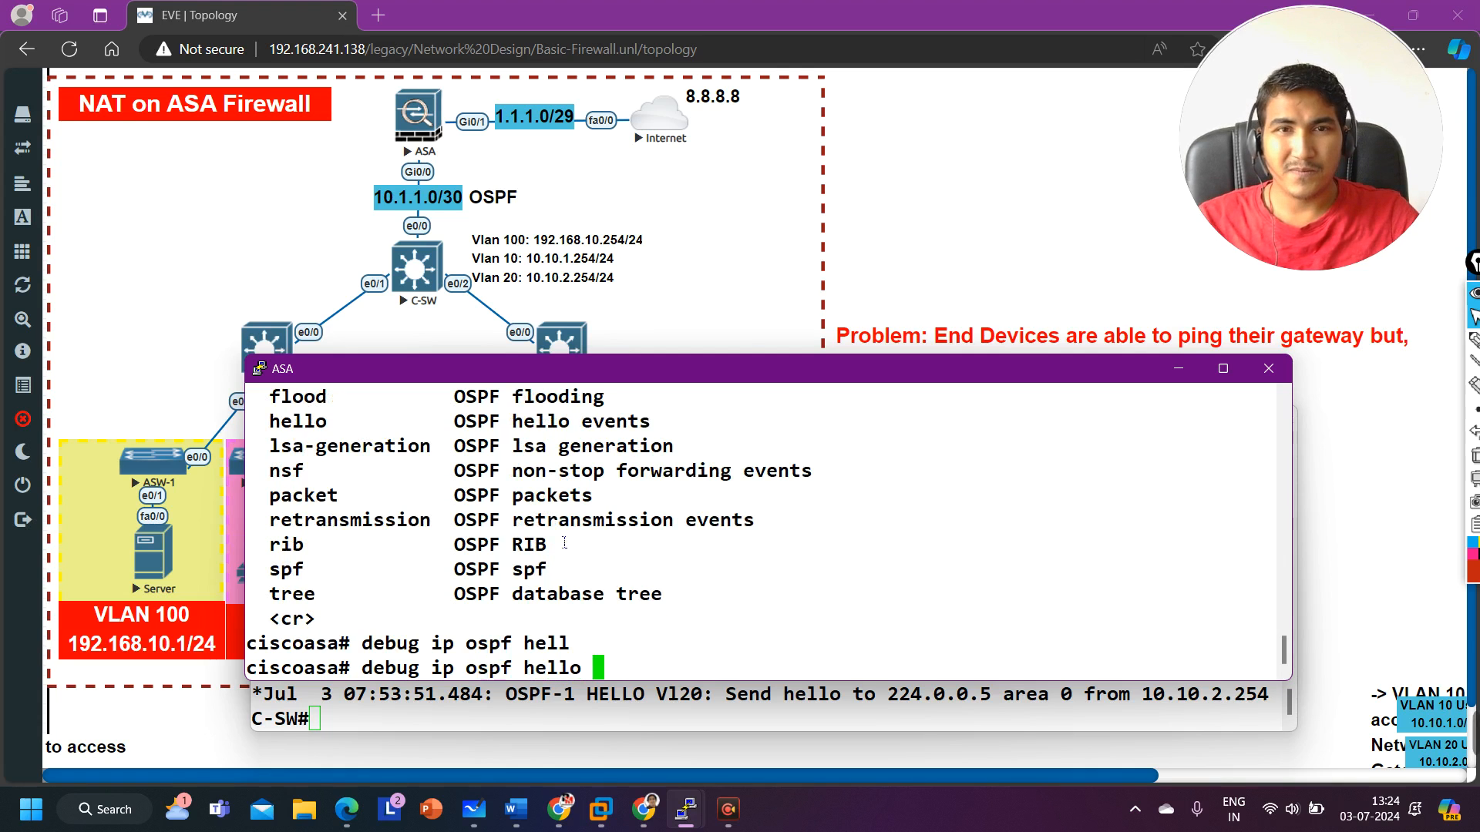
key("Return")
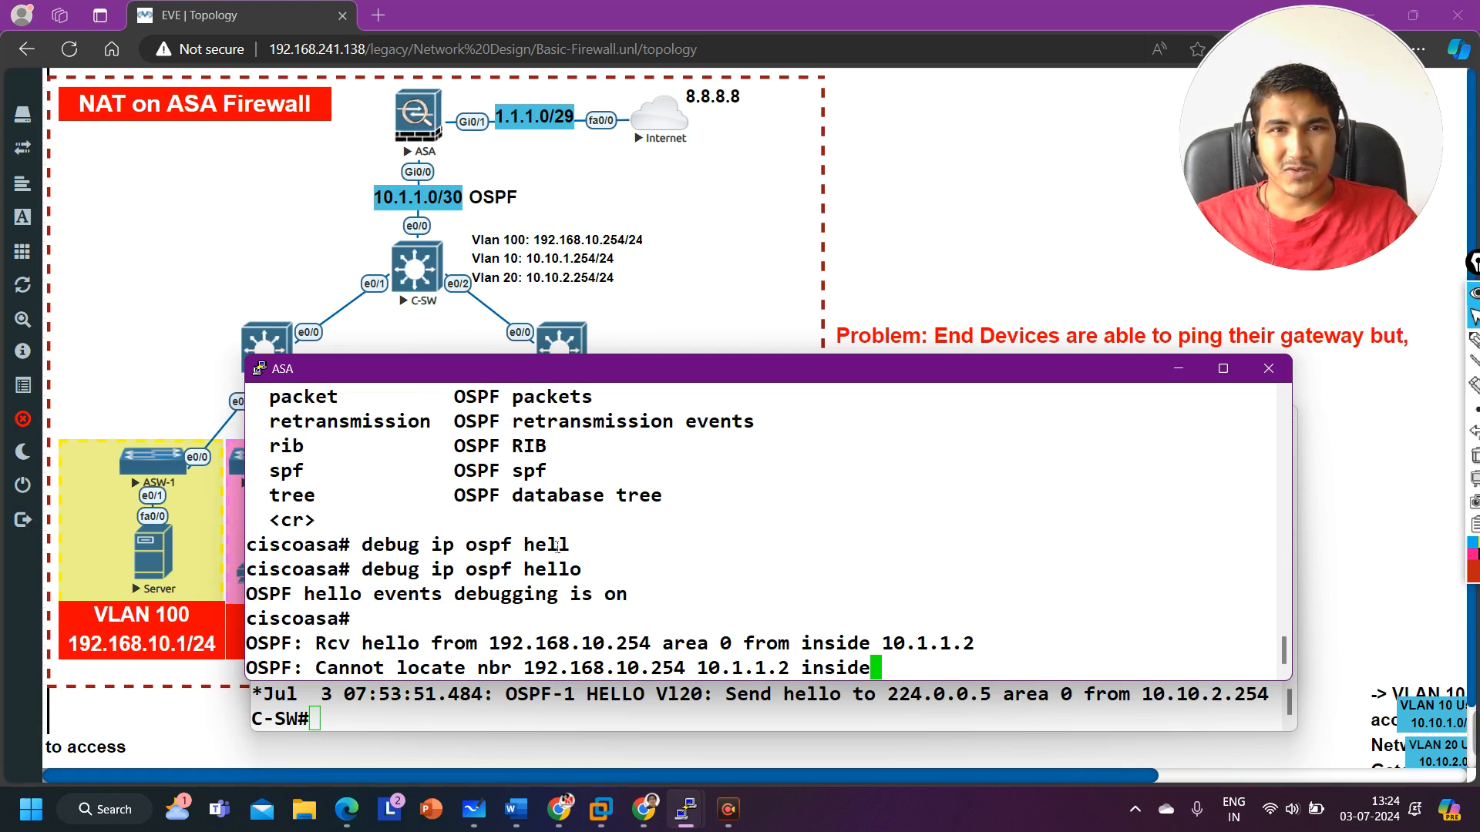
Step: Review the ASA's received hello messages from 10.1.1.2 and turn off all debugging with undebug all
left_click_drag(316, 651, 995, 660)
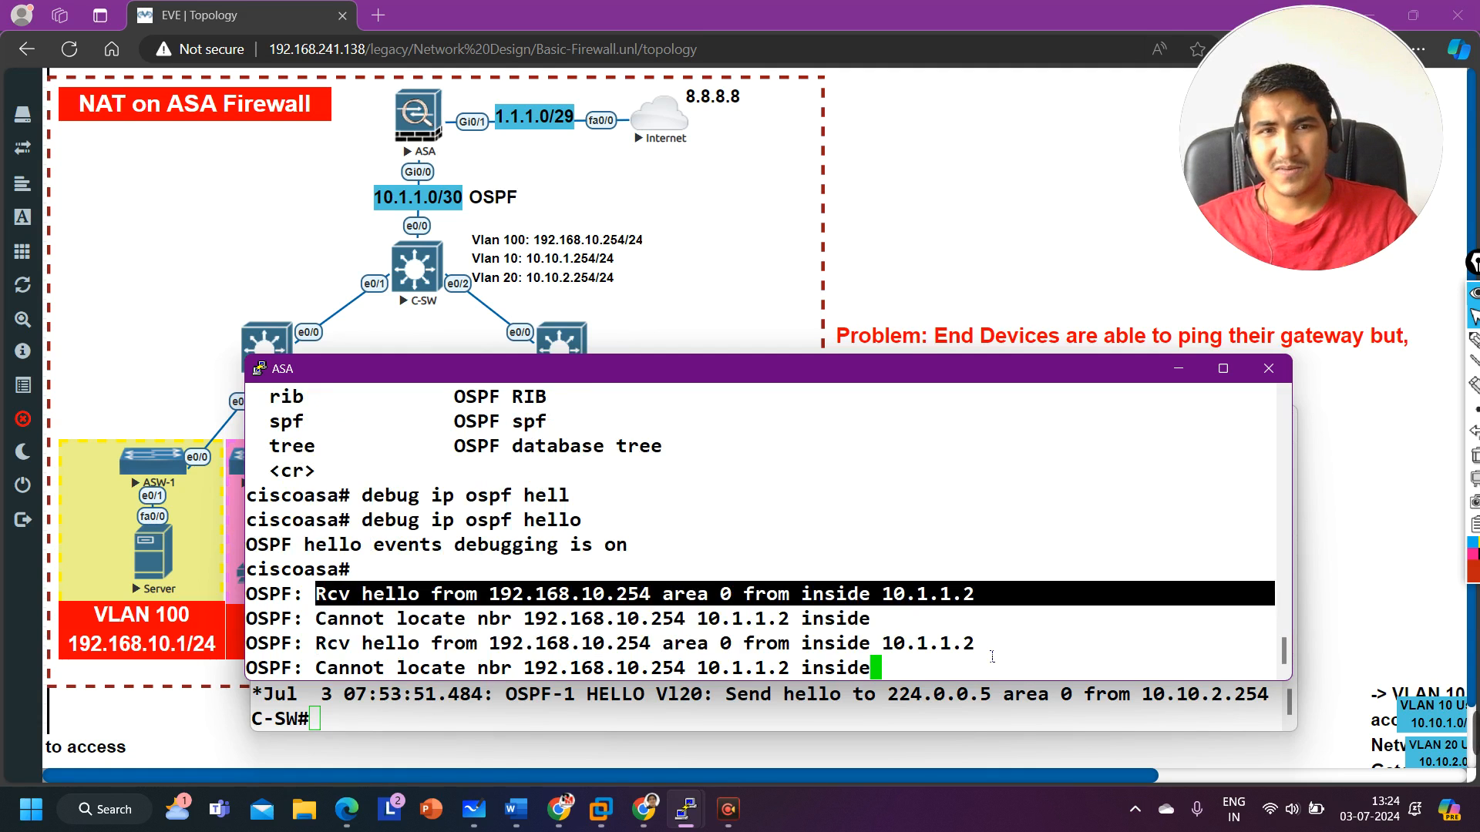
key("Return")
type("unb")
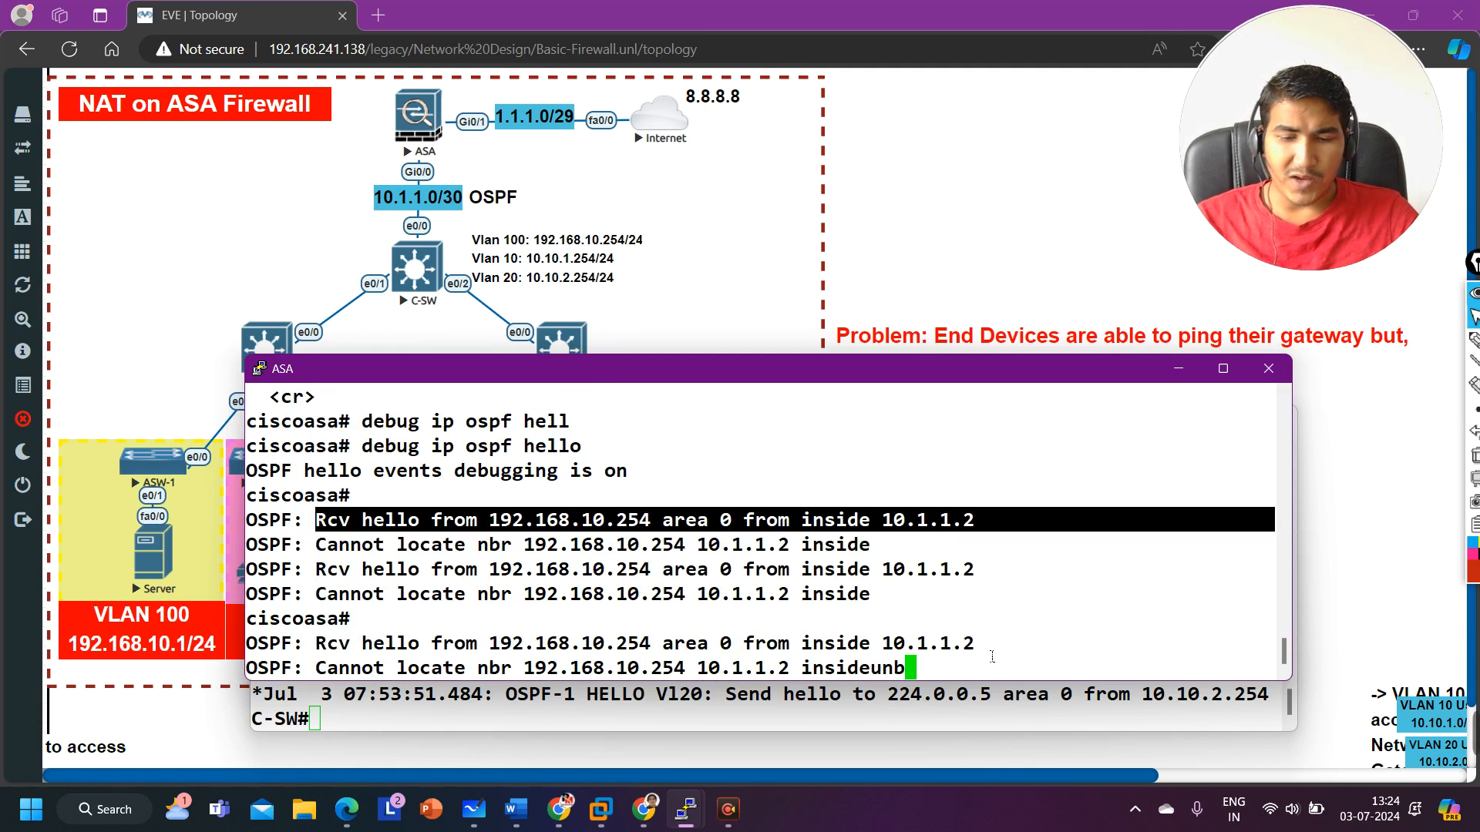
key("BackSpace")
key("BackSpace")
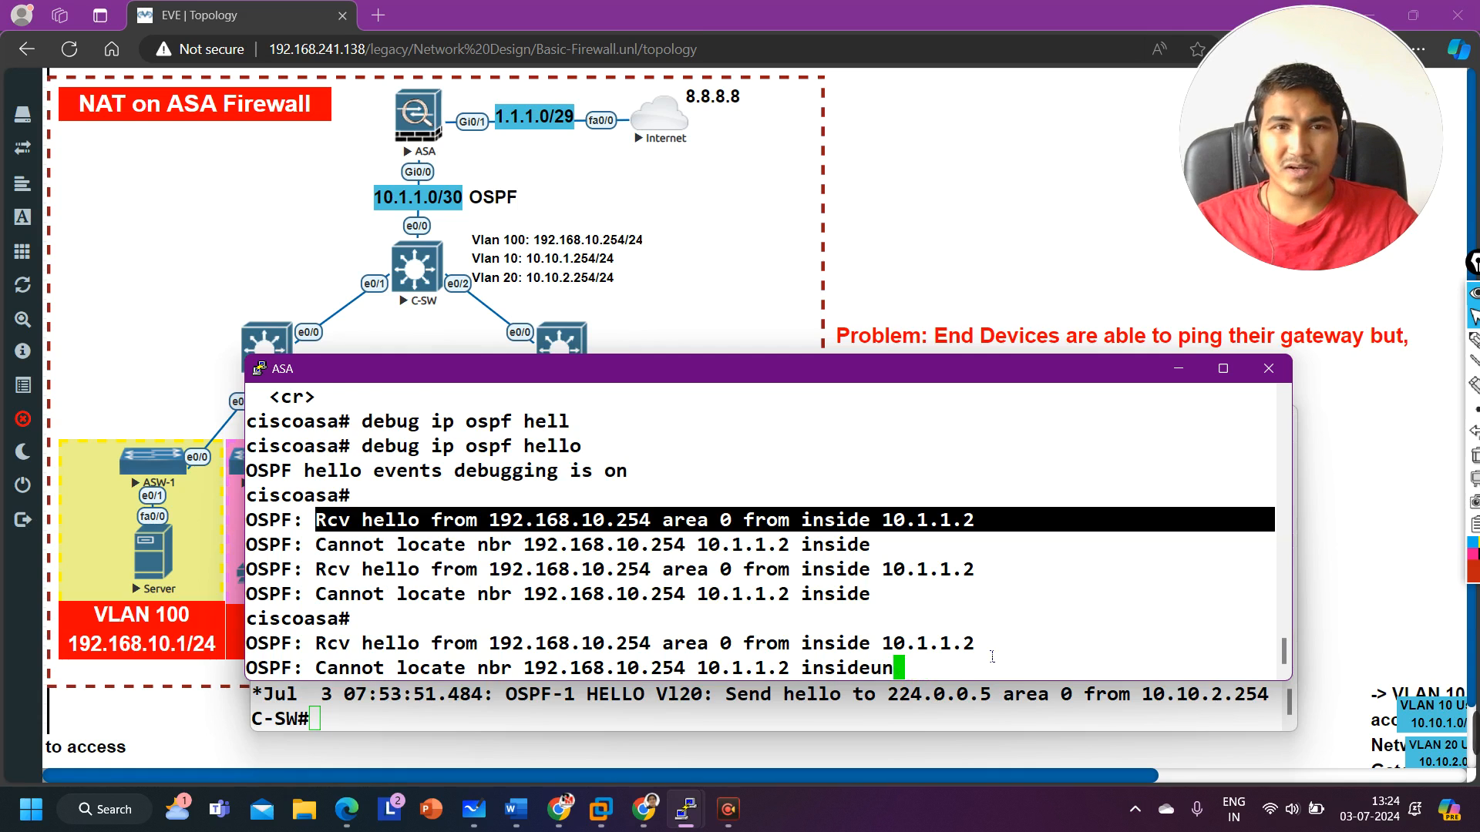
type("debug ")
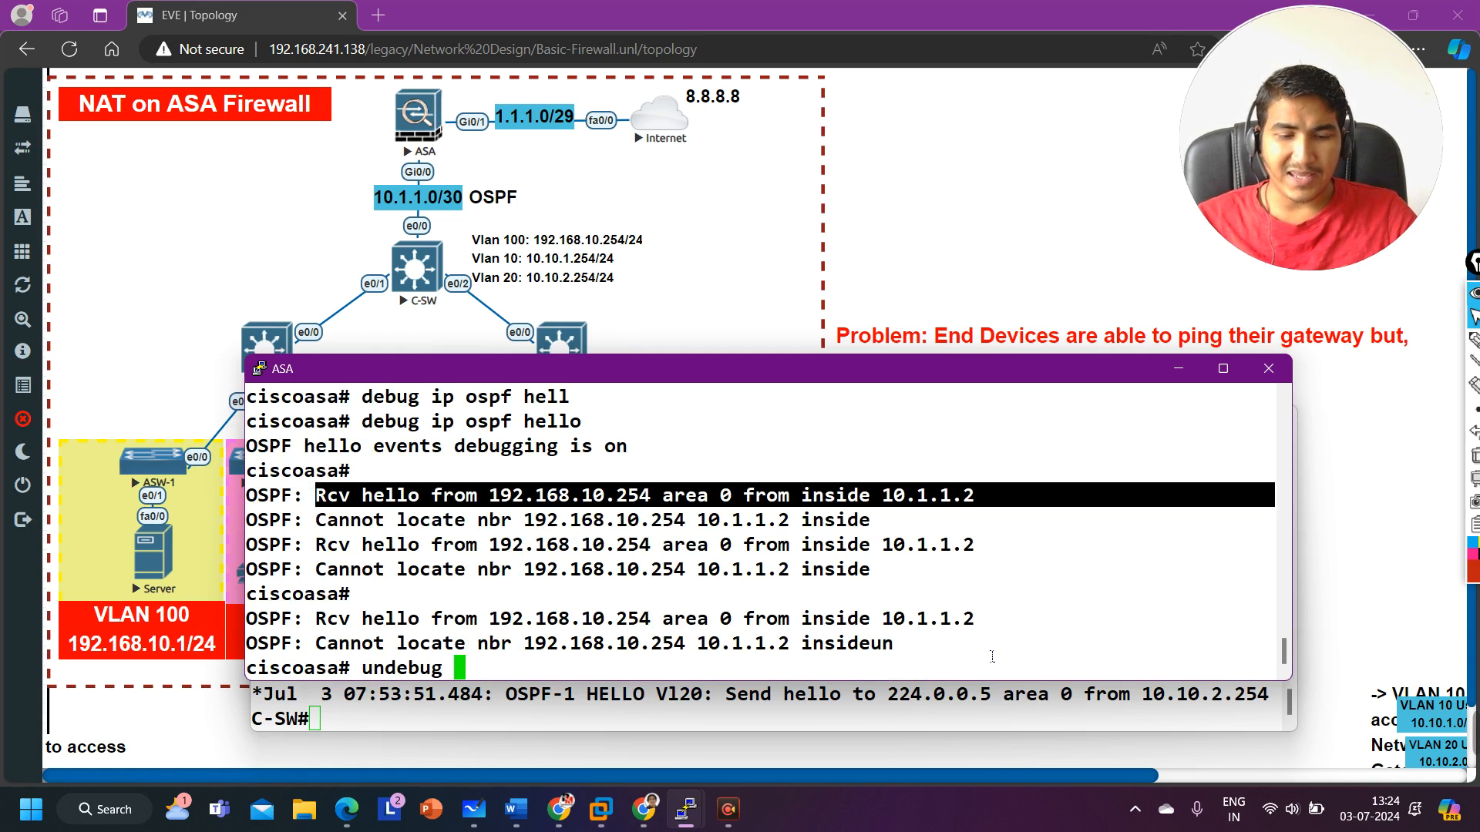
type("al")
key("Return")
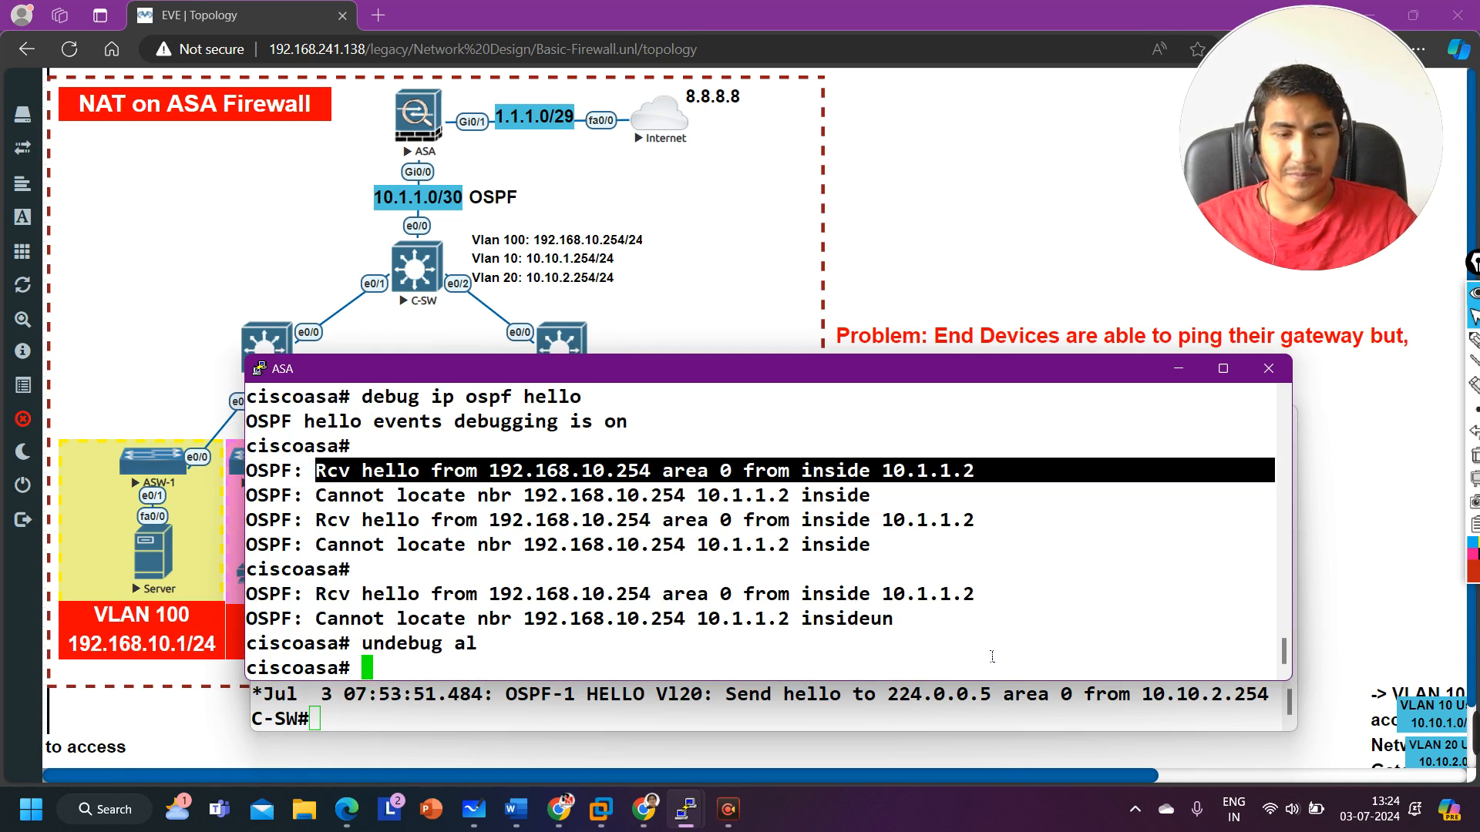
Step: Redisplay the ASA's OSPF configuration with show run router ospf
type("show run")
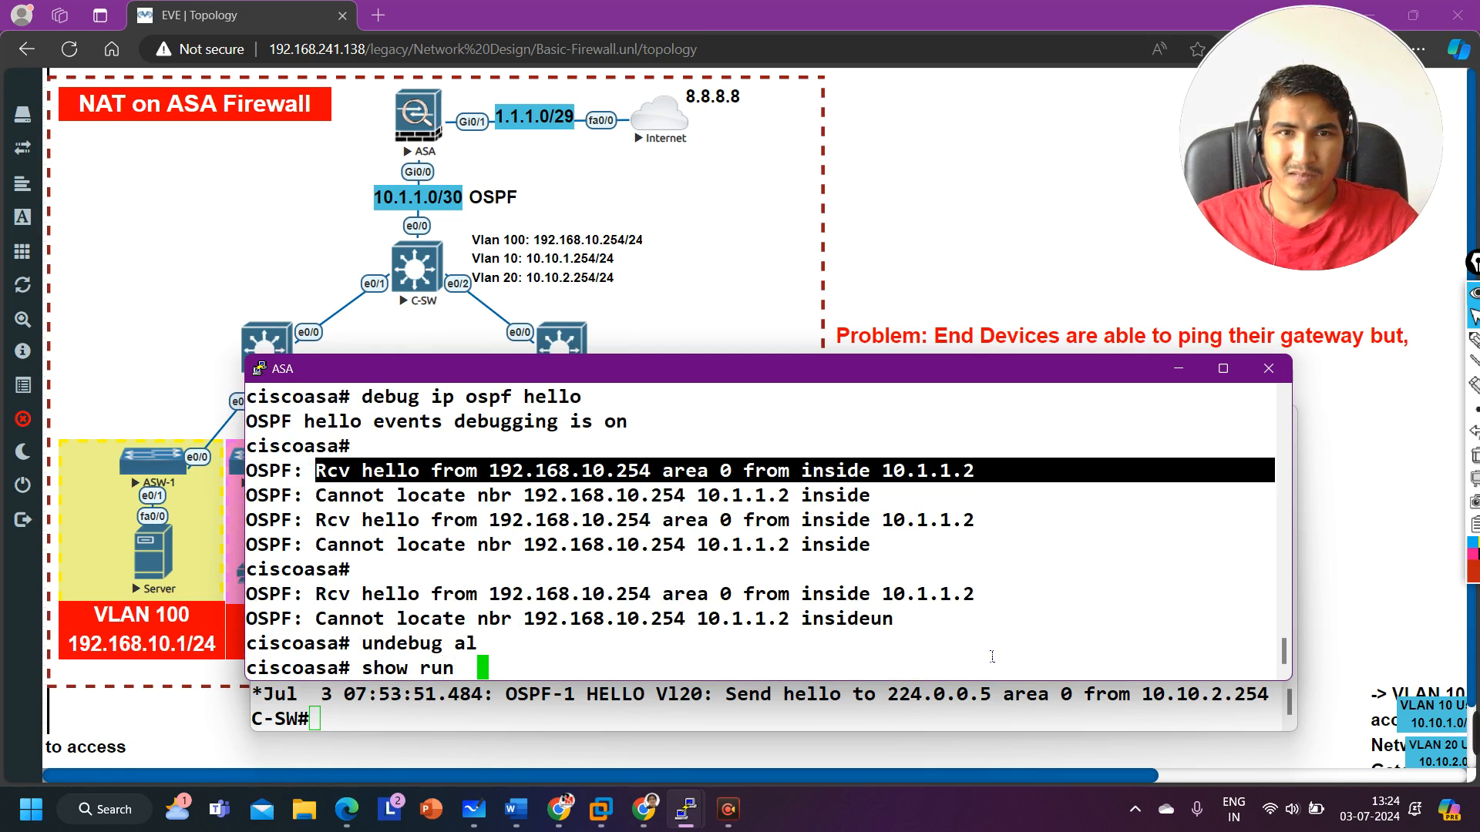
key("BackSpace")
type("ro")
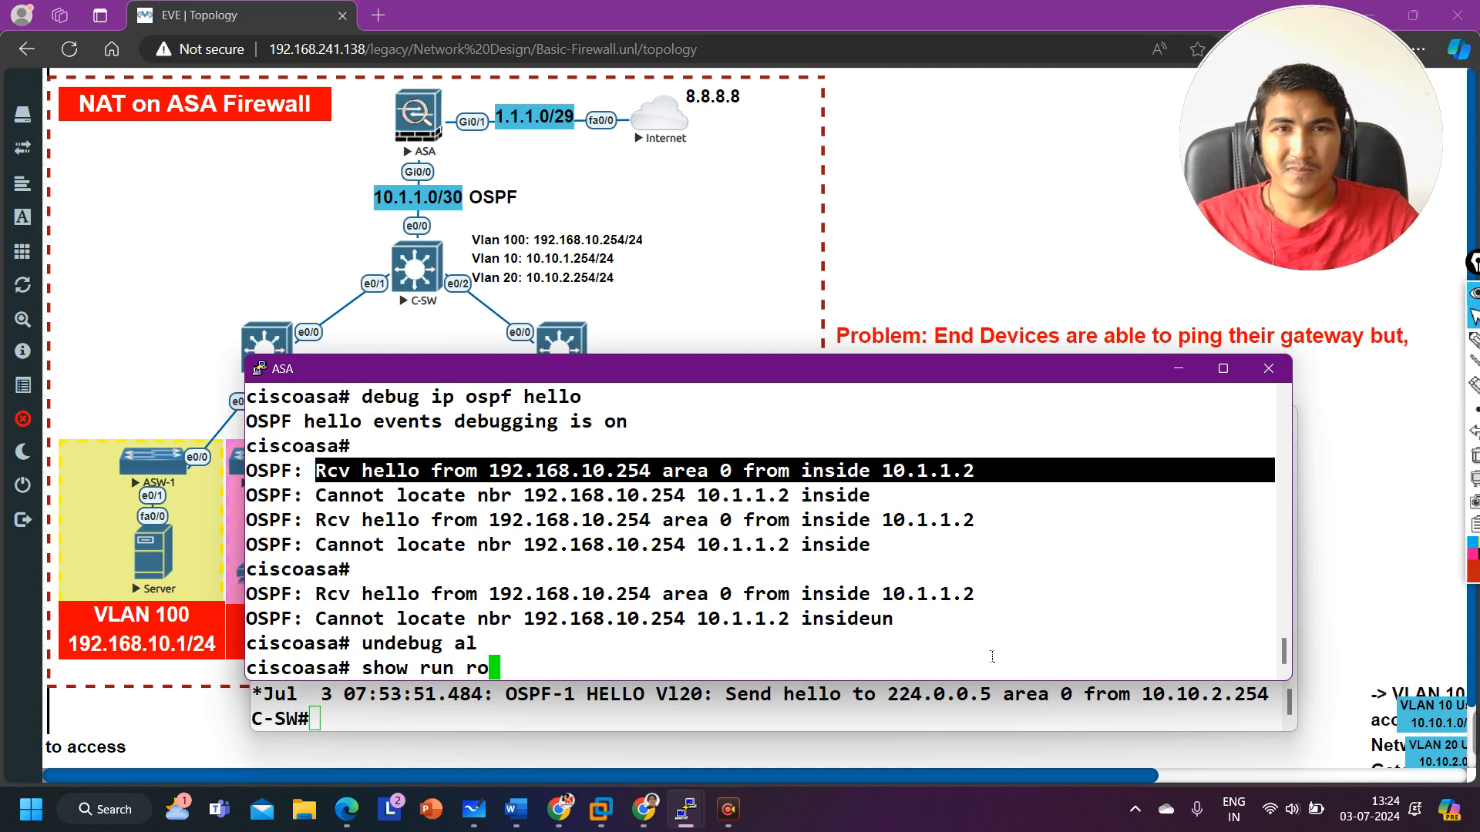
key("Tab")
type("r os")
key("Tab")
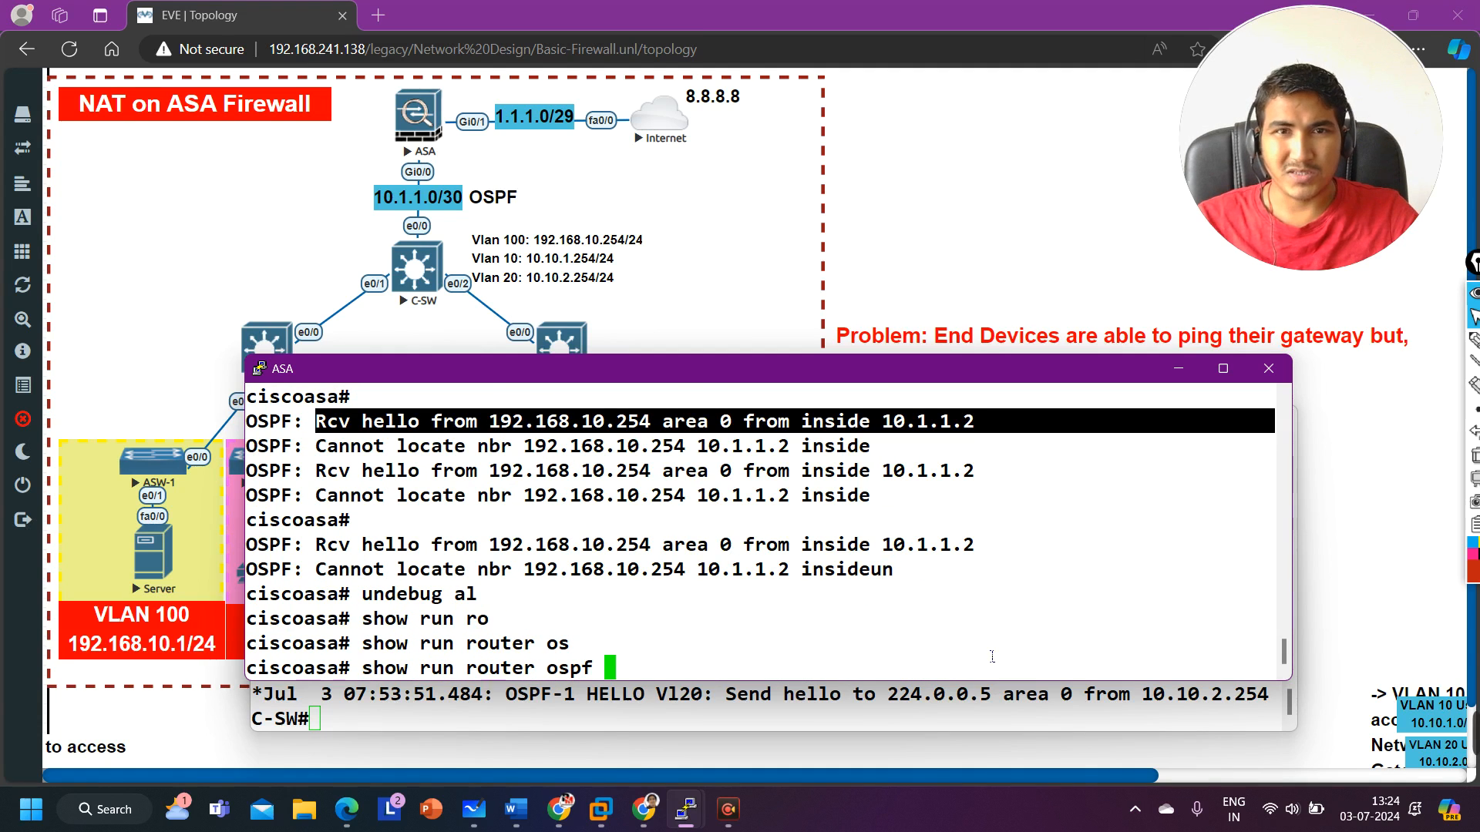
key("Return")
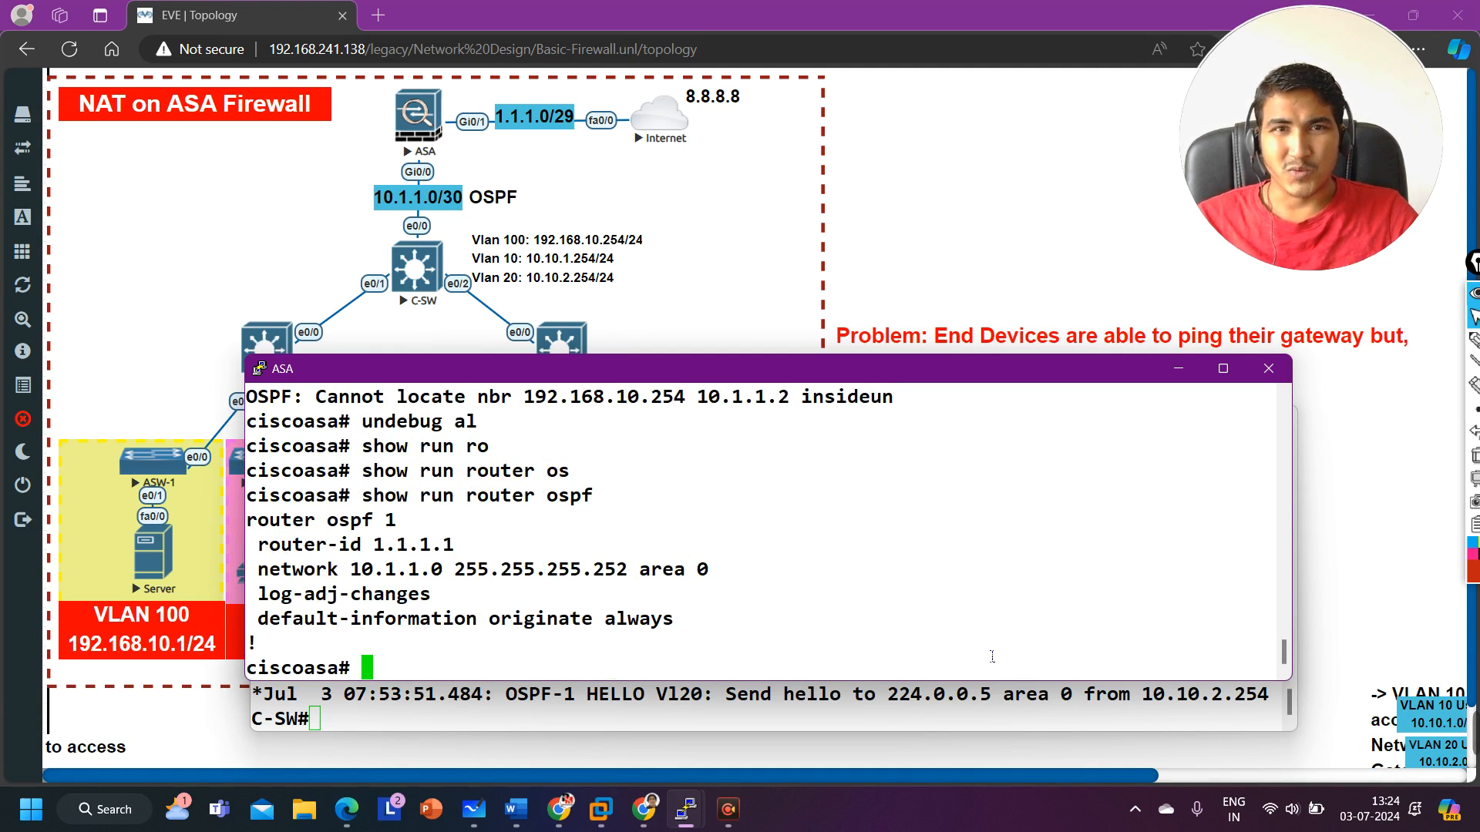
key("Return")
key("Return")
key("Return")
key("Return")
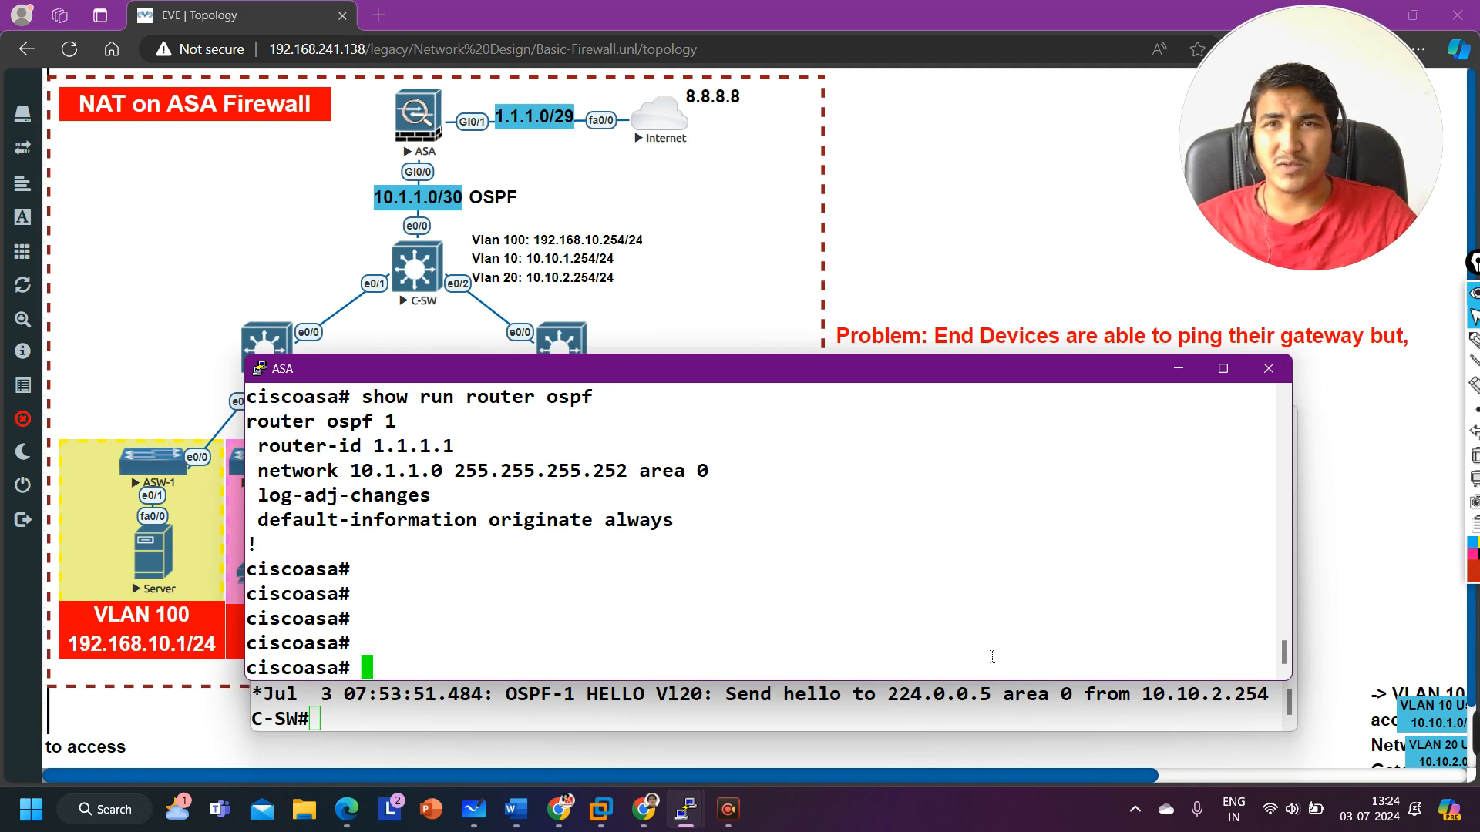
Step: Display the ASA's GigabitEthernet0/0 configuration with show running-config int g0/0 and review its IP address and OSPF network type lines
type("show ")
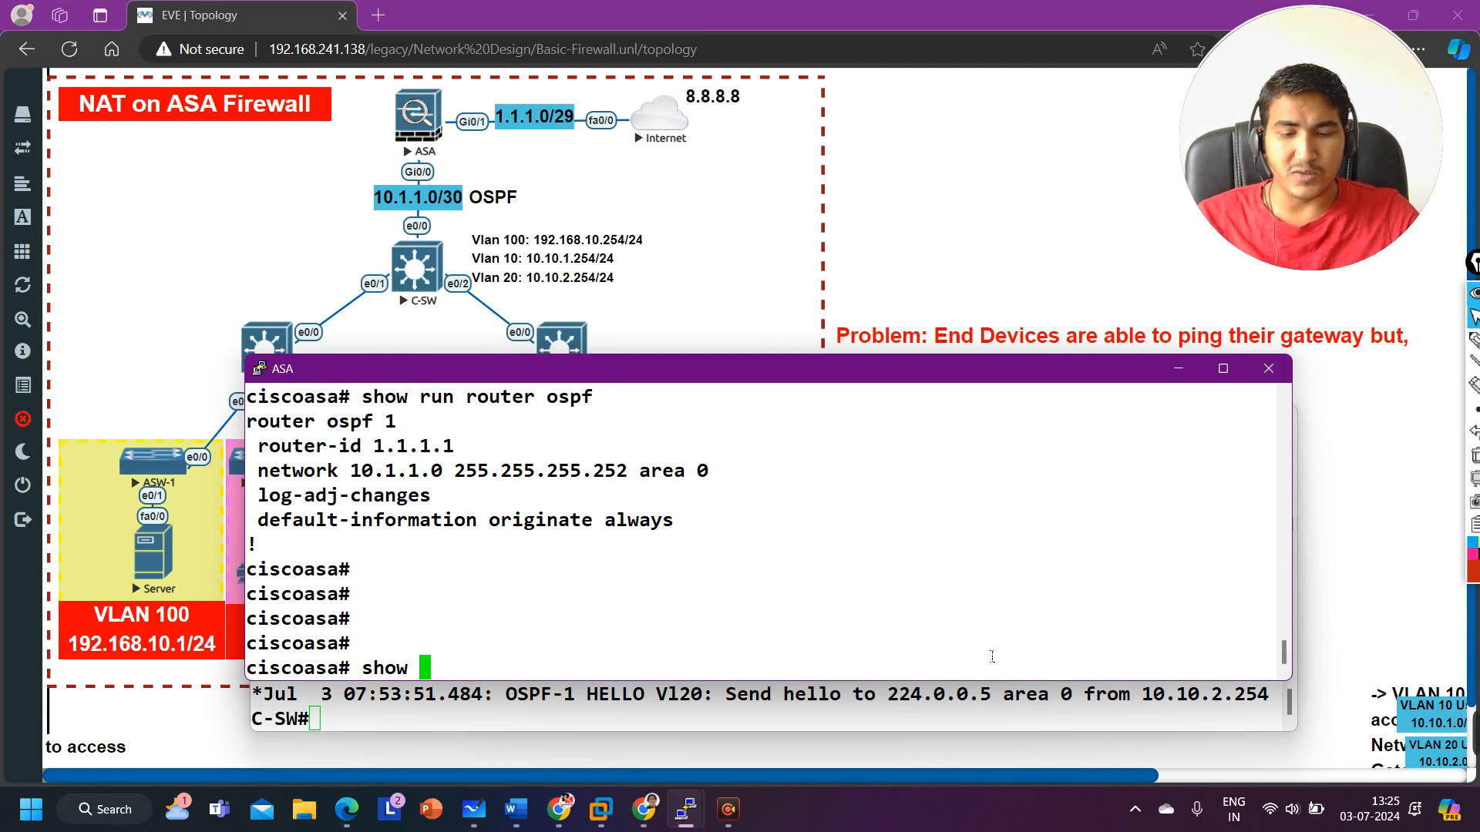
type("run")
key("Tab")
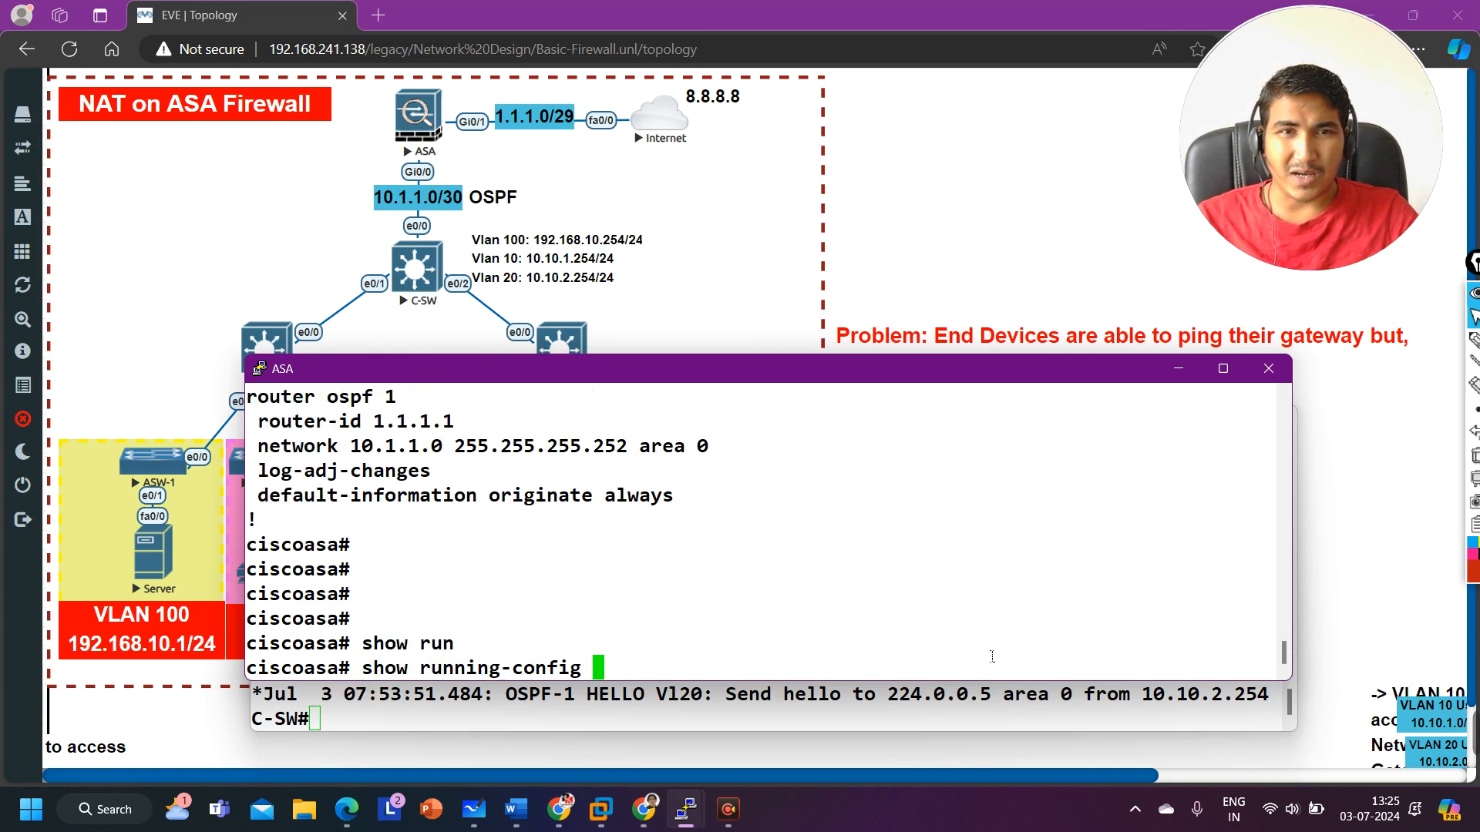
type("int g0/0")
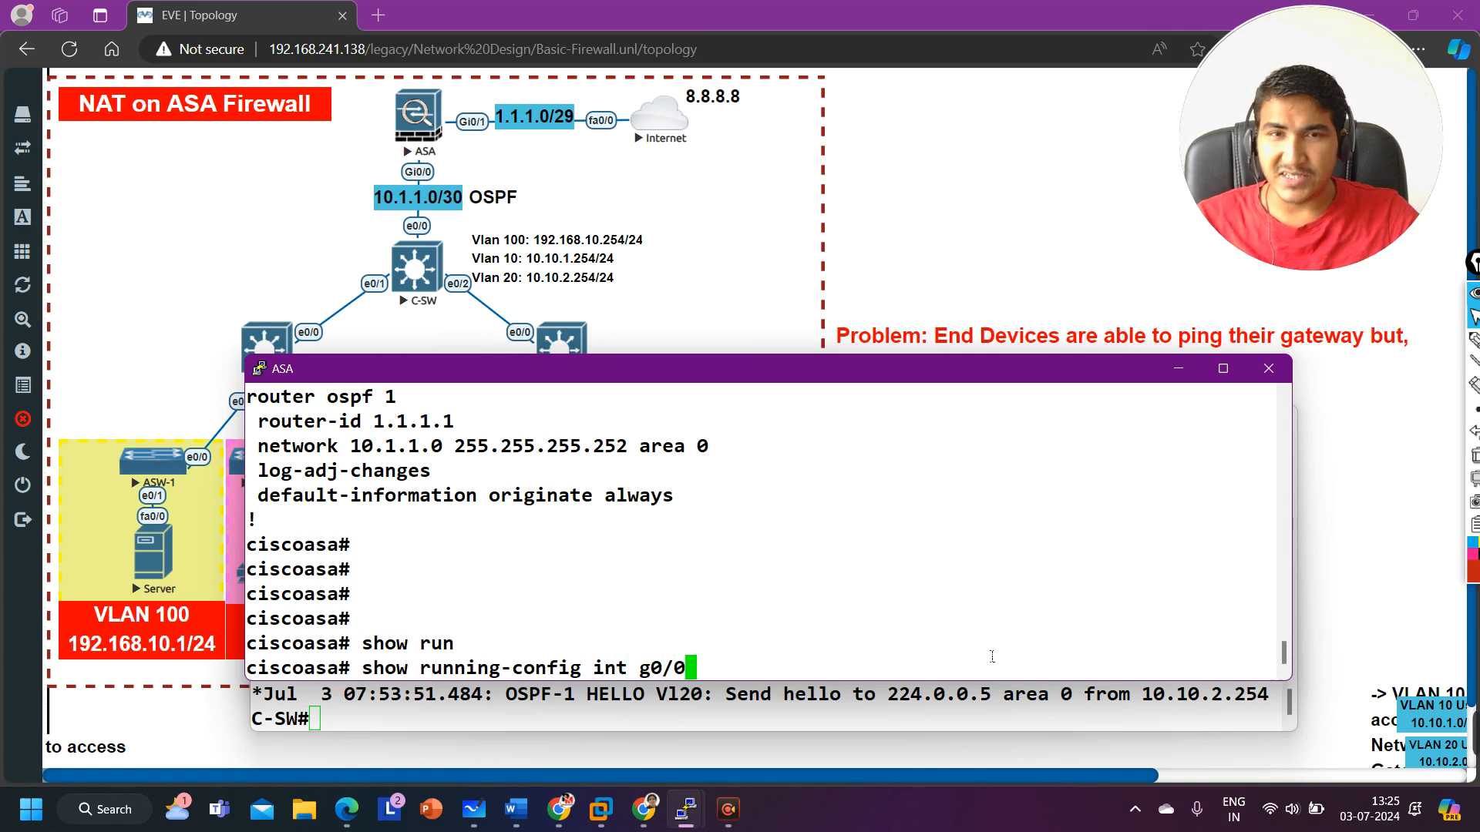
key("Return")
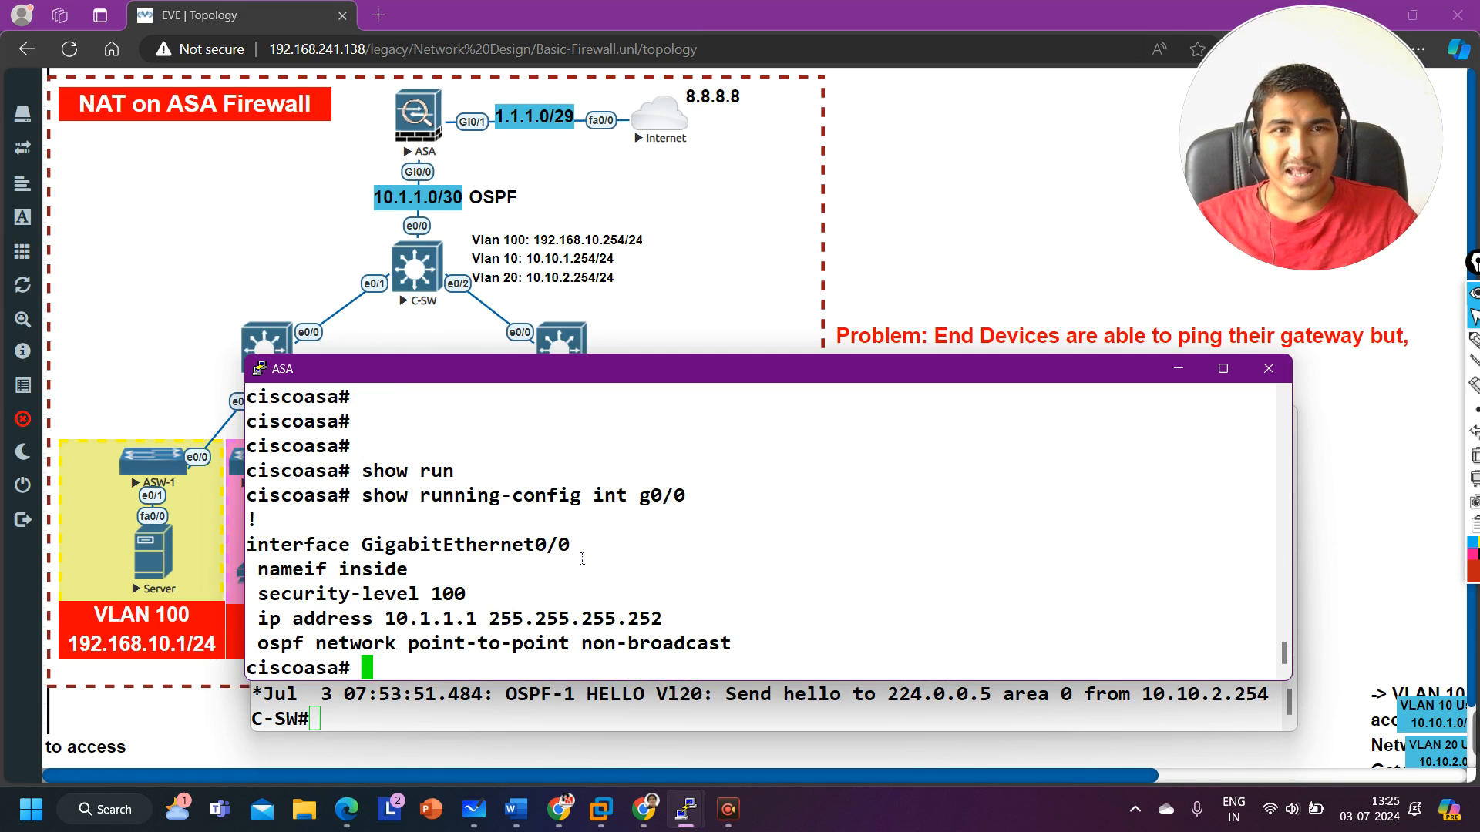
left_click_drag(582, 559, 294, 563)
left_click_drag(402, 591, 682, 628)
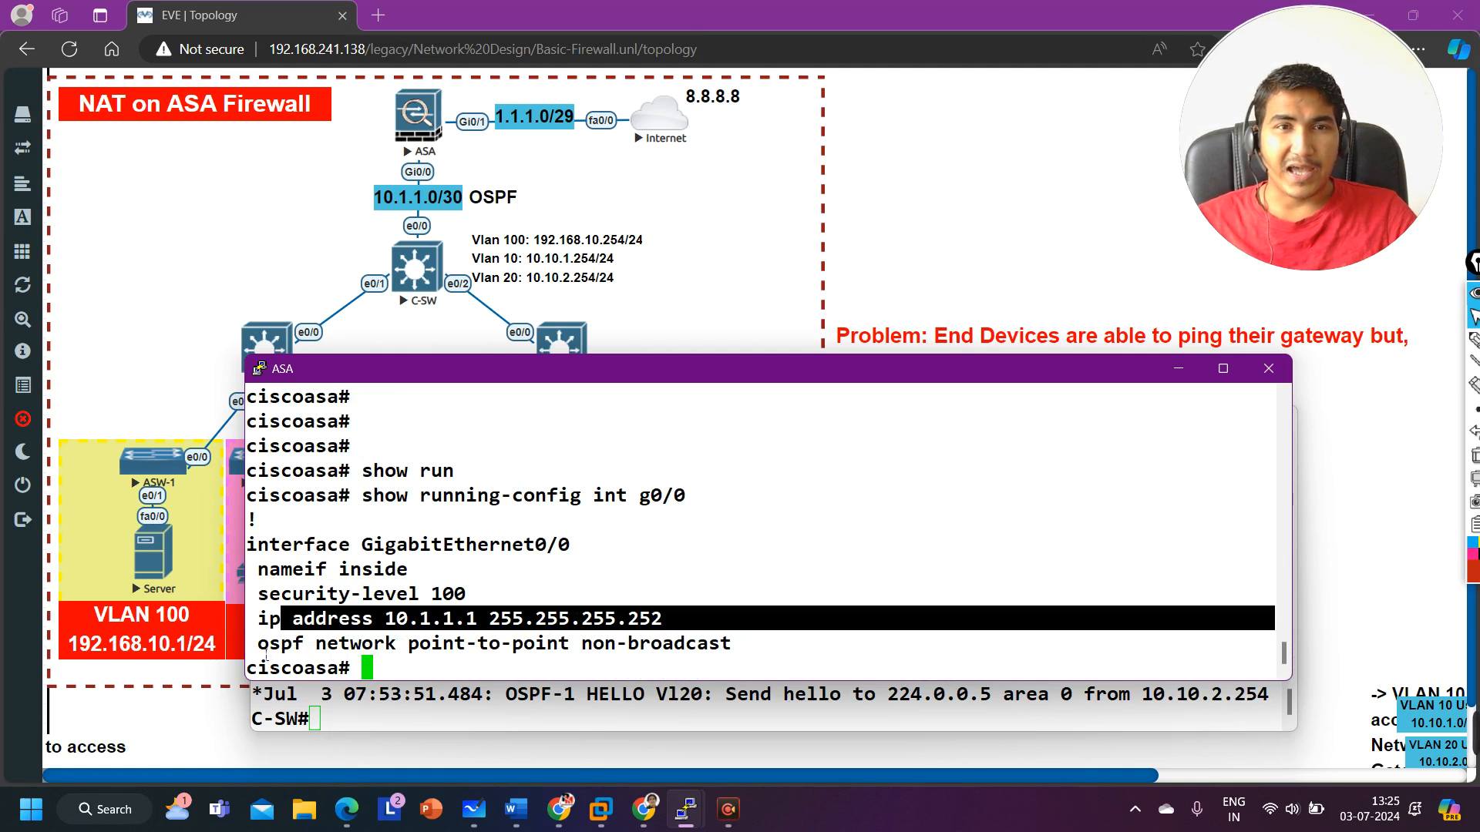
left_click_drag(266, 655, 761, 658)
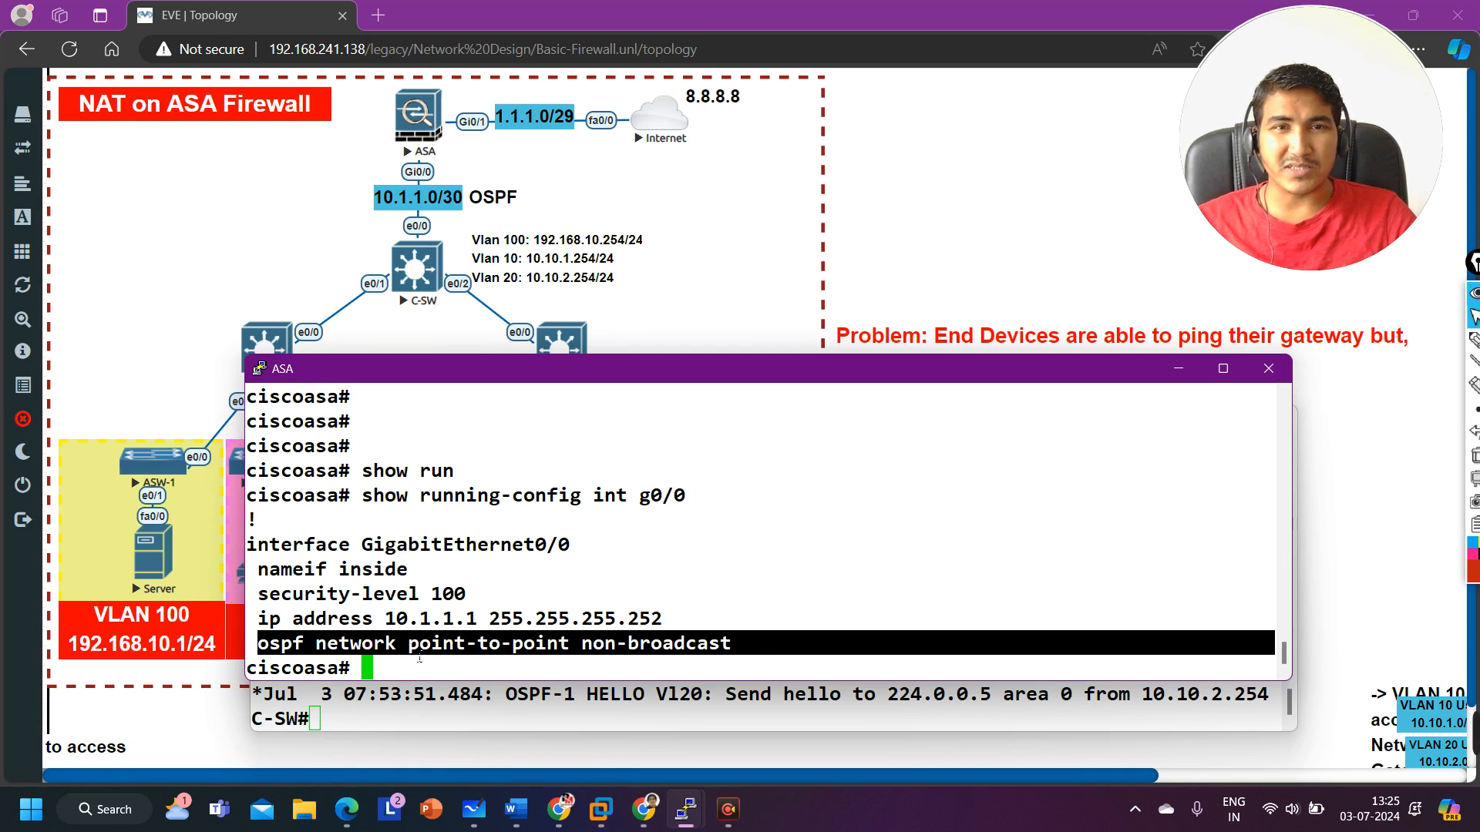
left_click_drag(407, 654, 754, 661)
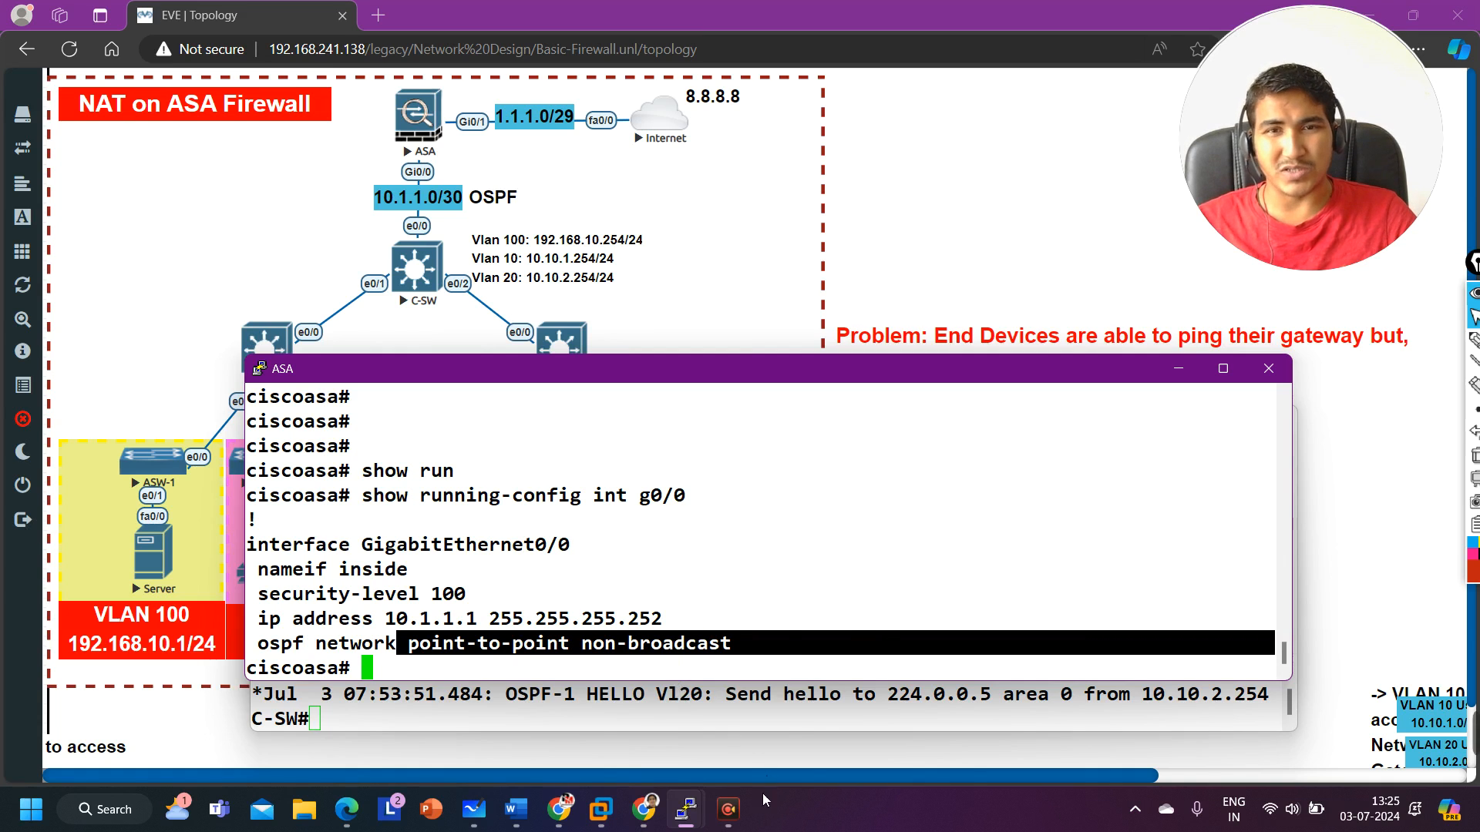
mouse_move(685, 809)
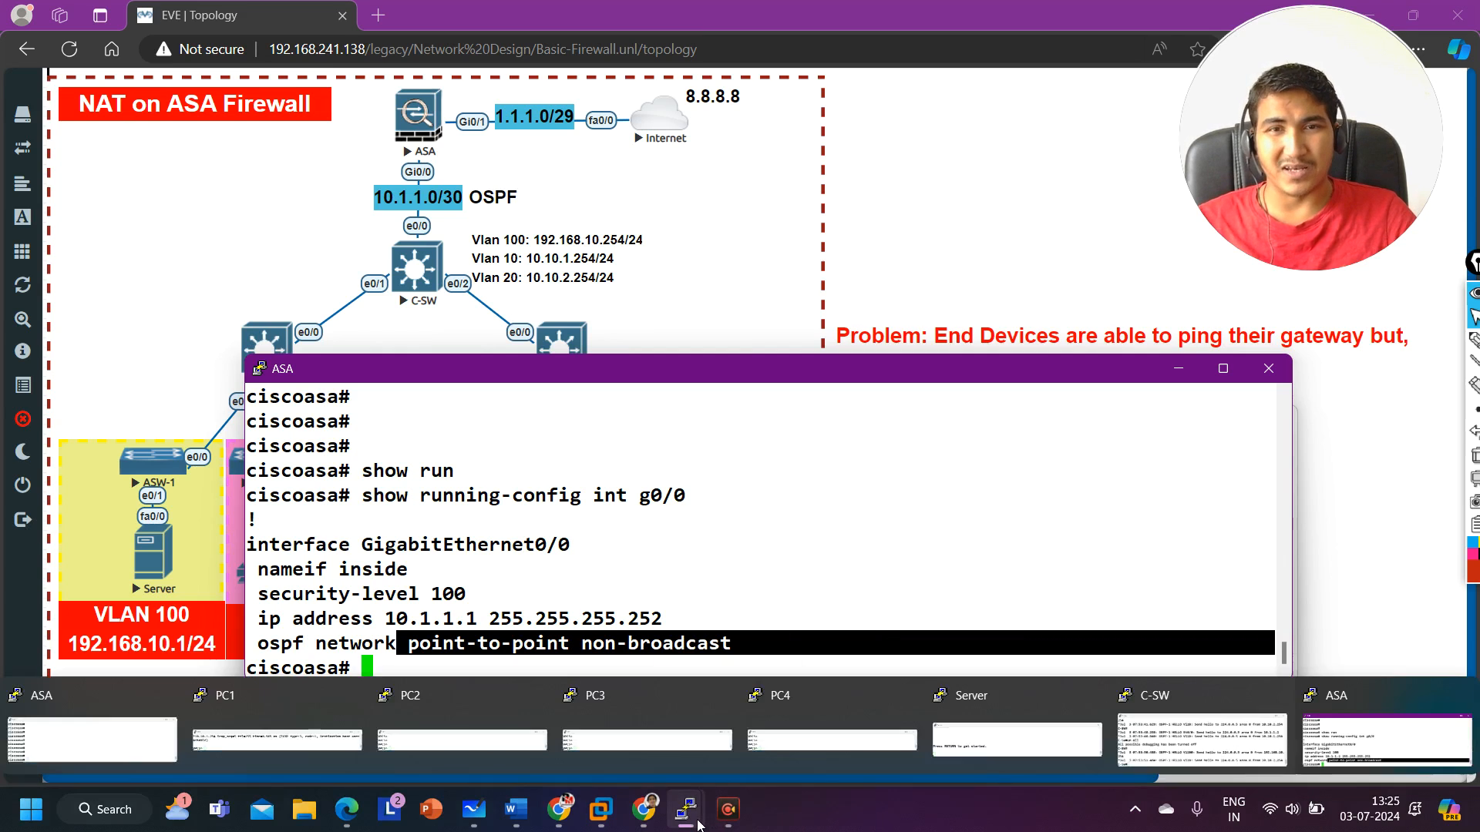
Step: Switch to the core switch console and filter show ip ospf int e0/0 output for Network-Type
left_click(1156, 734)
key("Return")
type("sh")
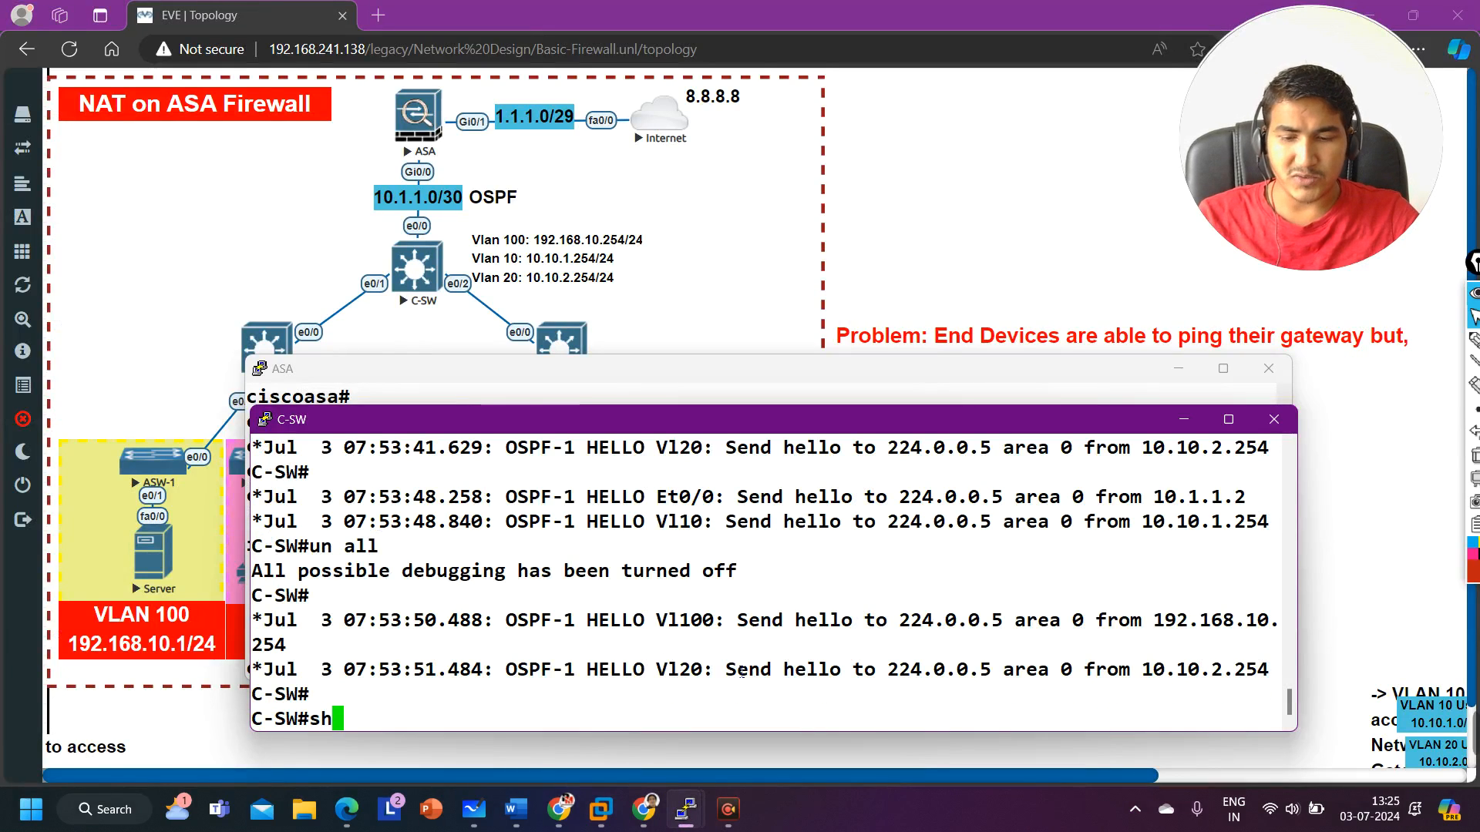
type("o")
key("Tab")
type("run")
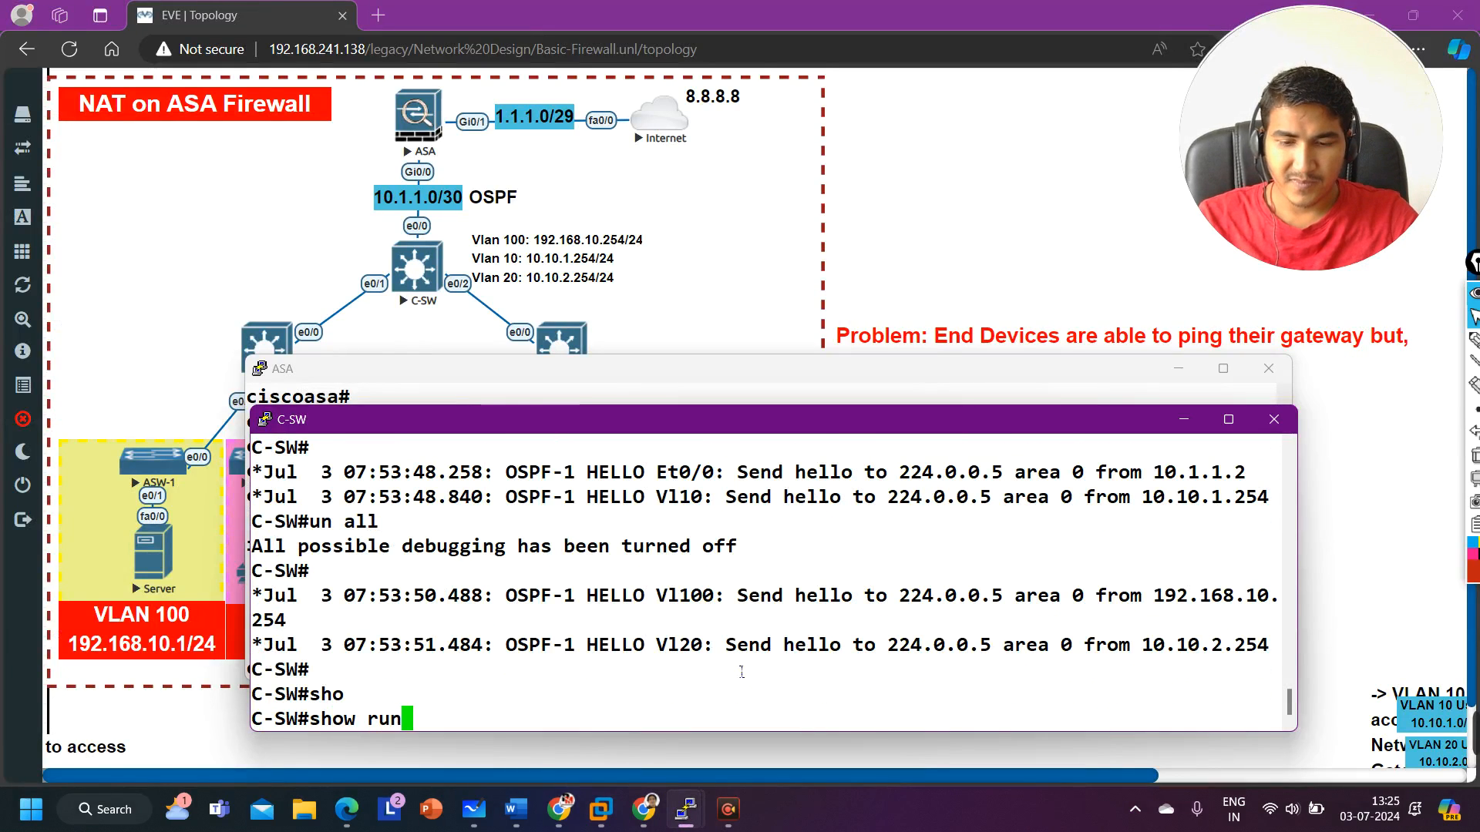
key("BackSpace")
key("BackSpace")
key("BackSpace")
key("BackSpace")
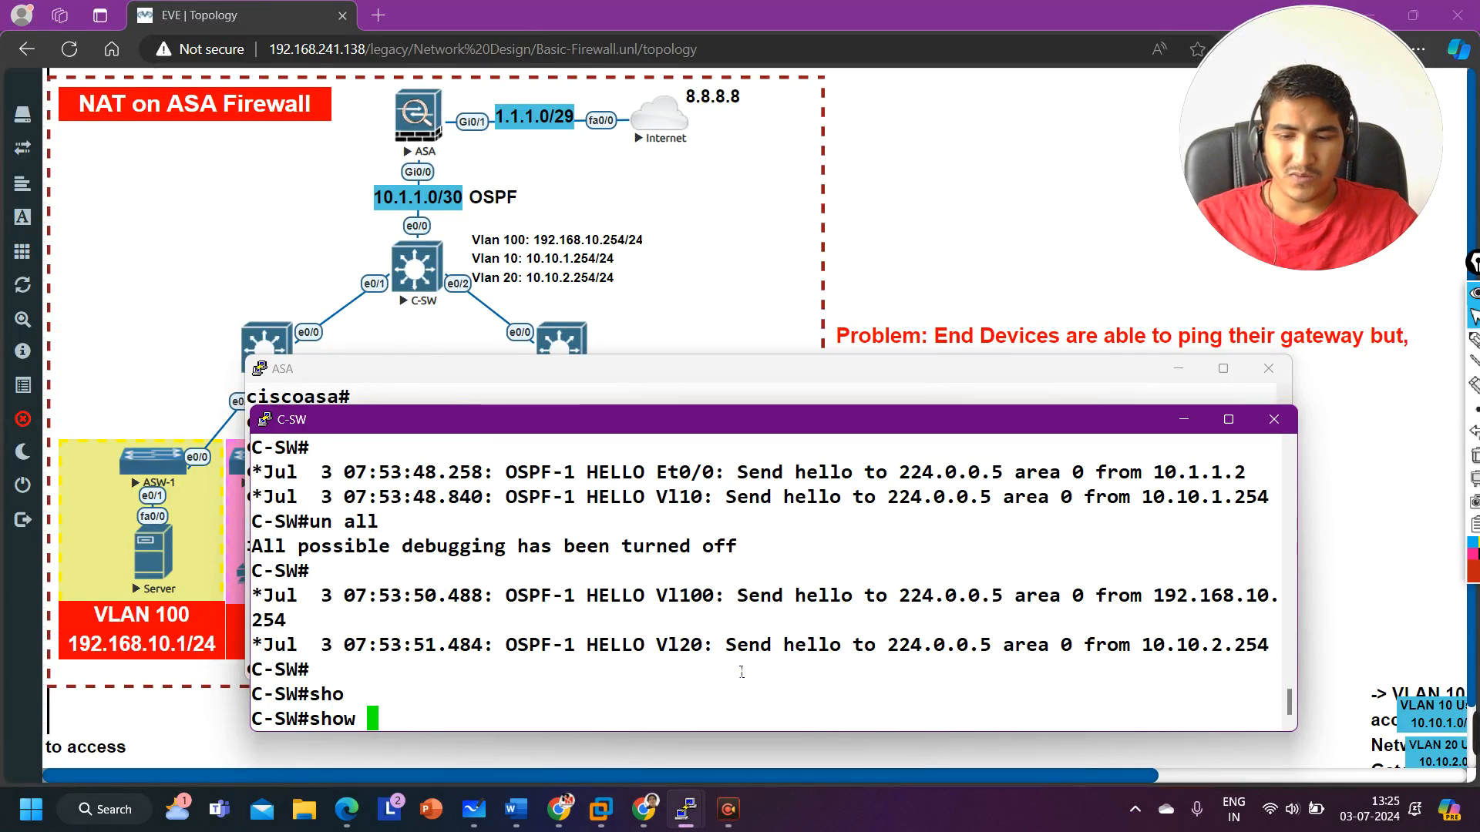
type("ip os")
key("Tab")
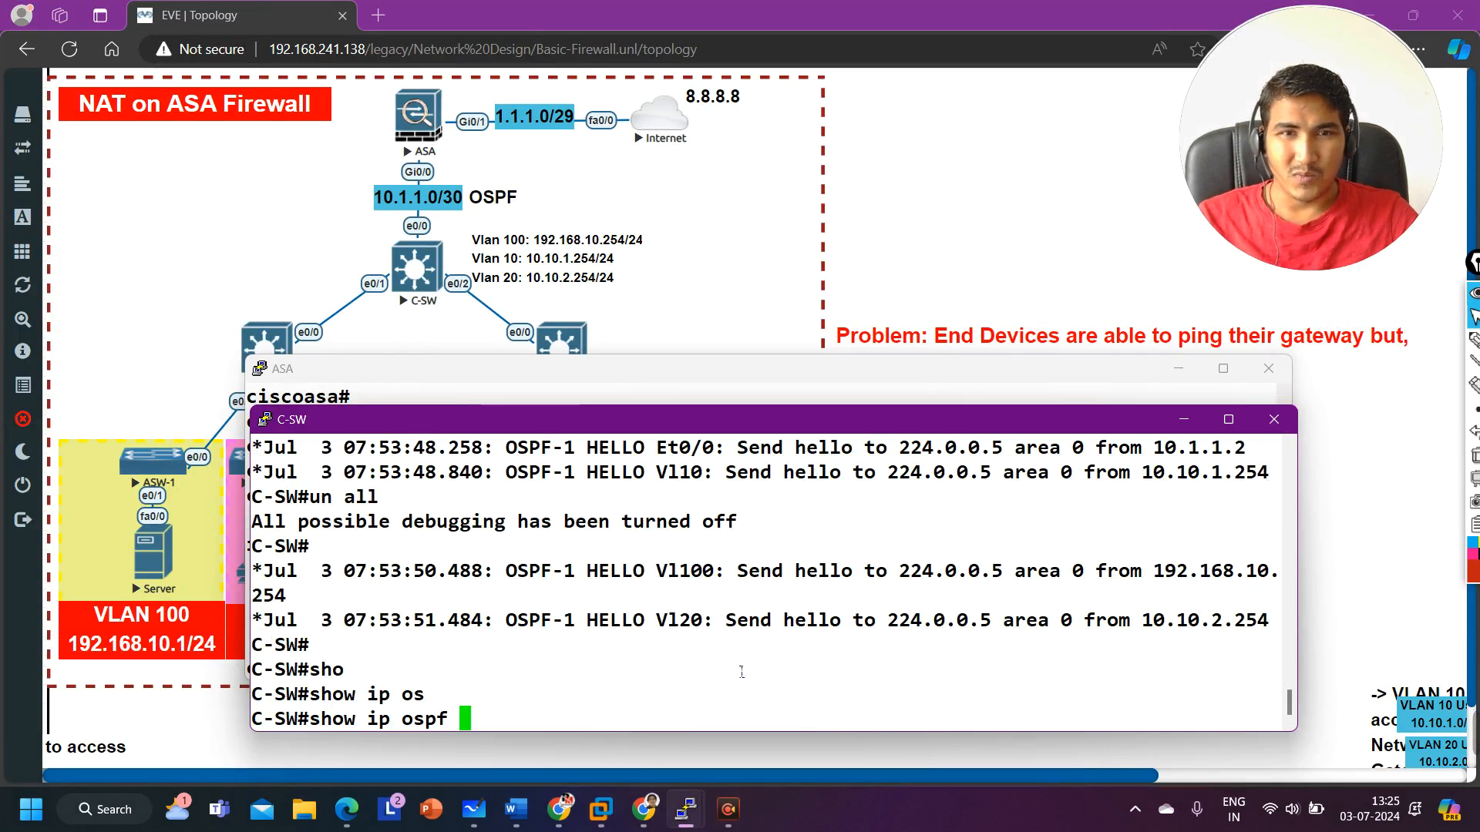
type("int ")
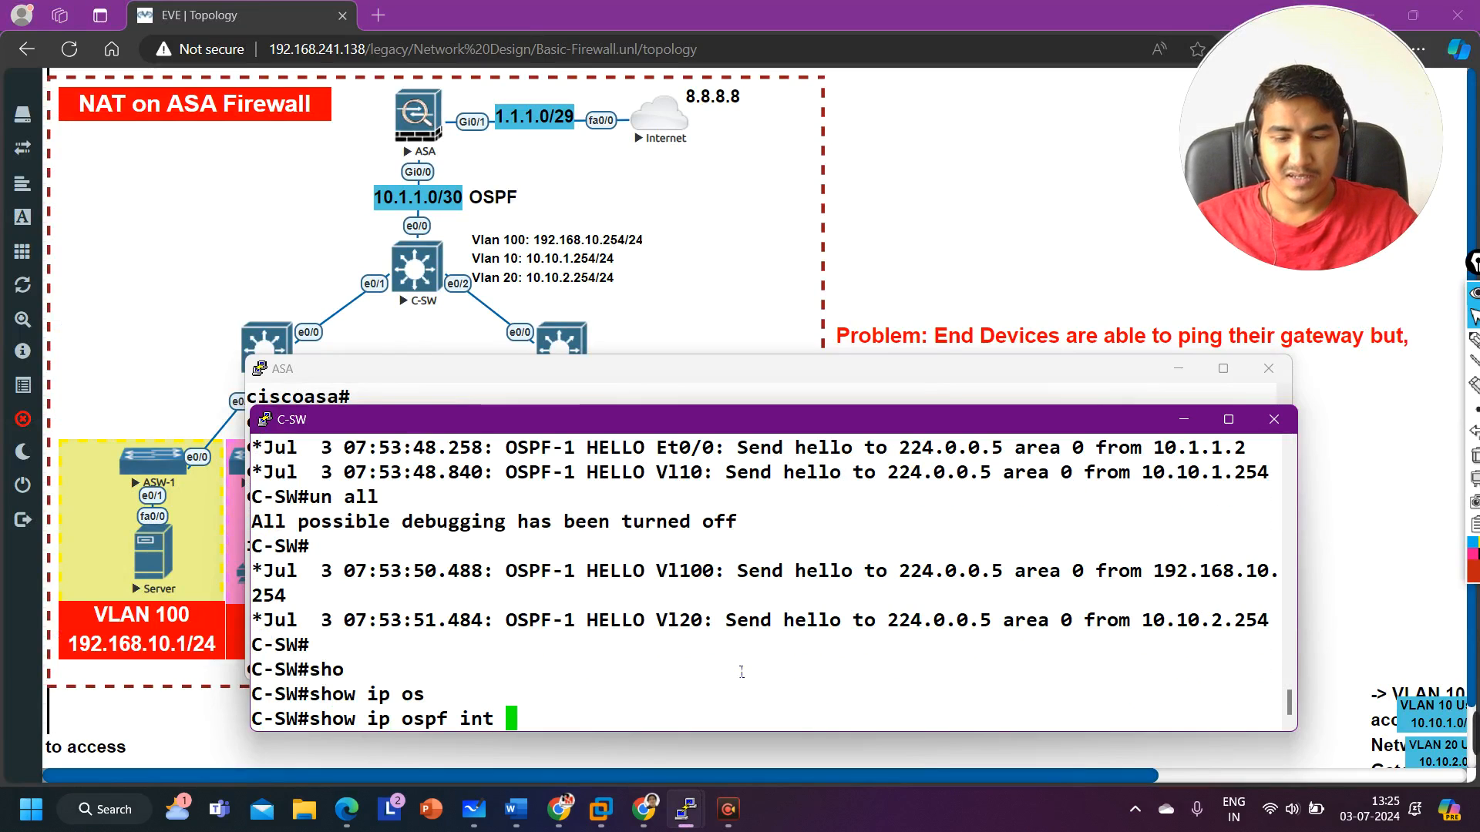
type("e0/0")
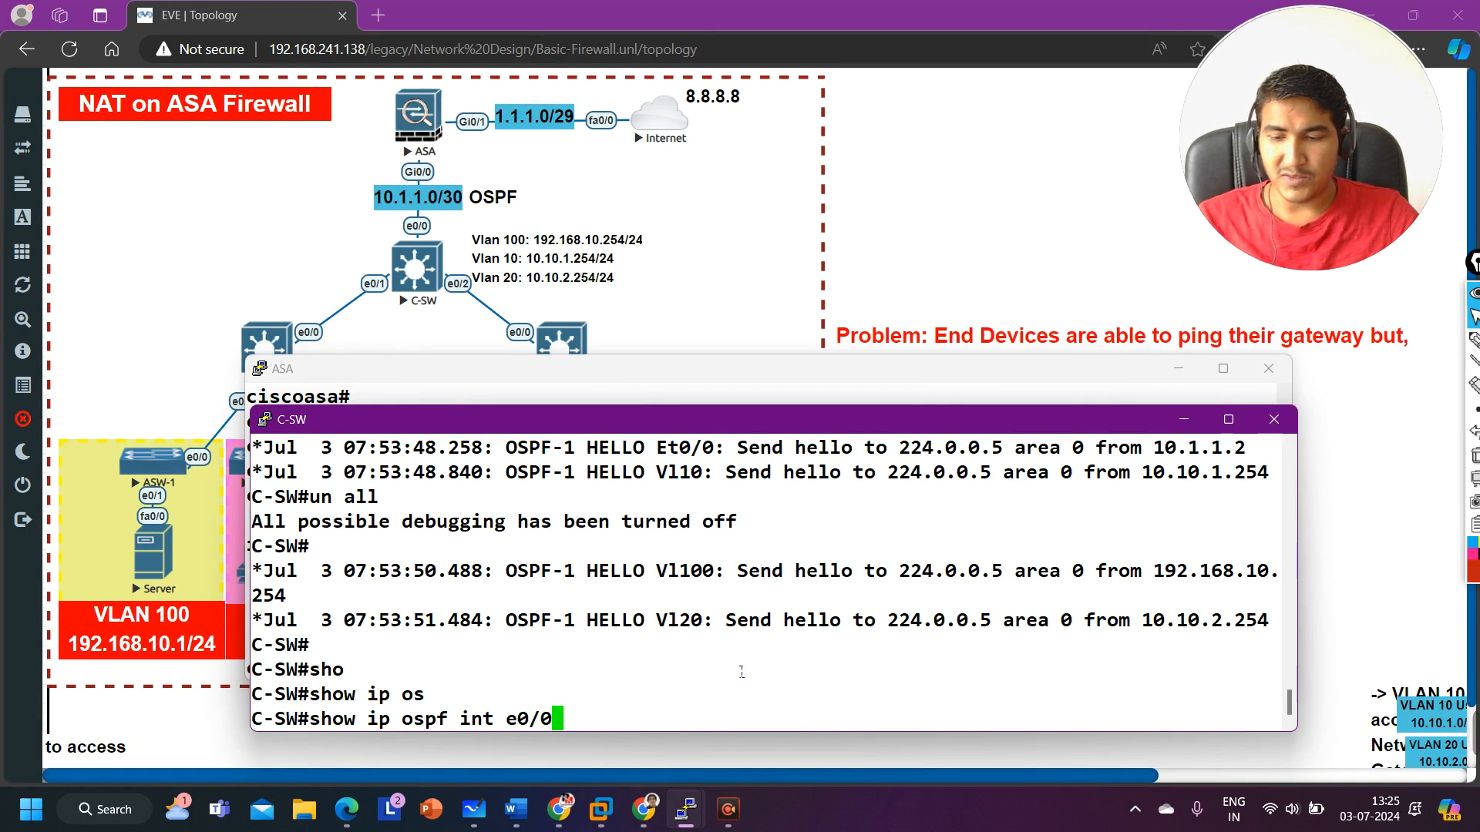
type(" | in ")
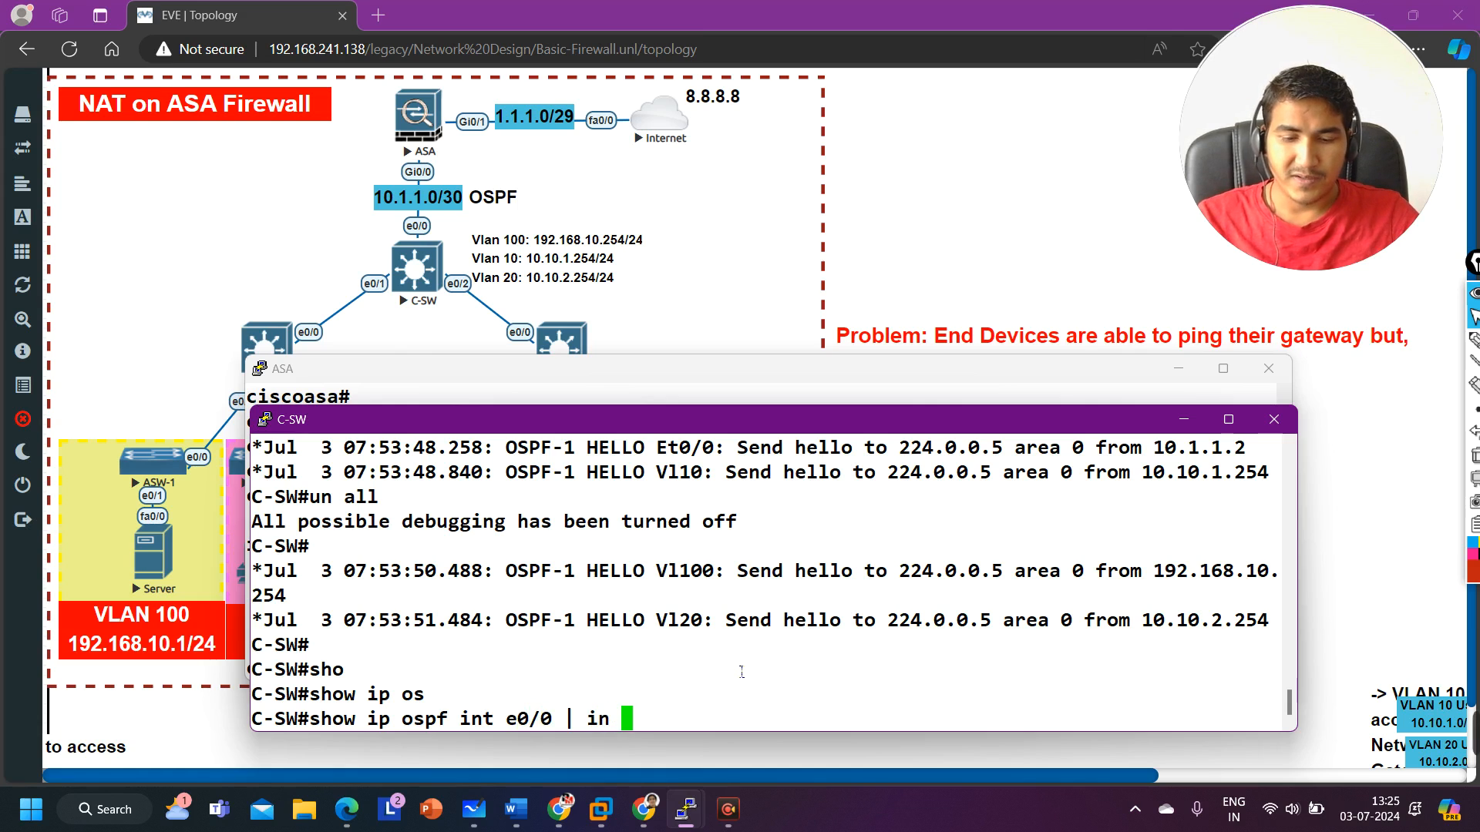
type("Network")
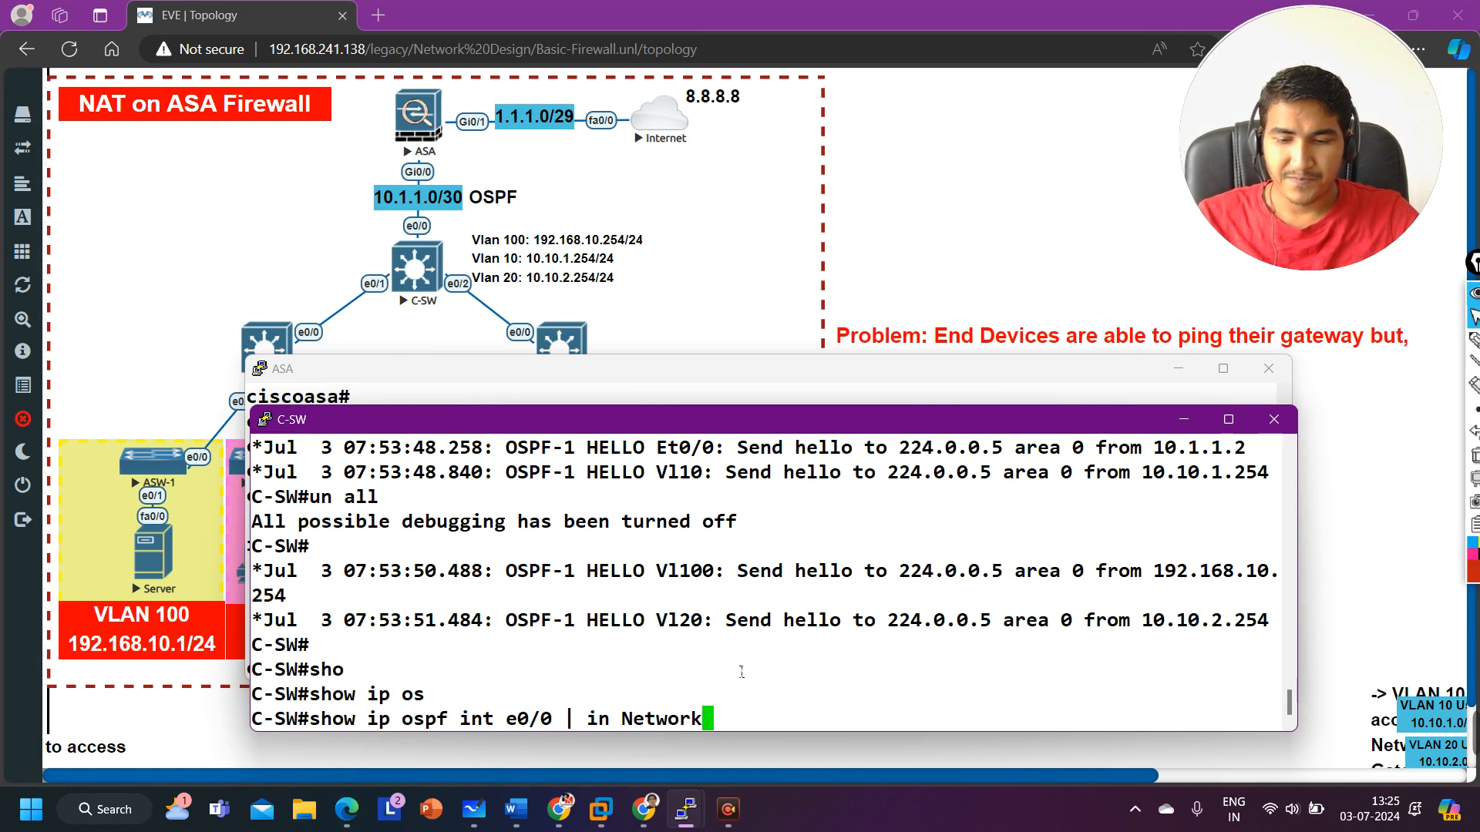
type("-Type")
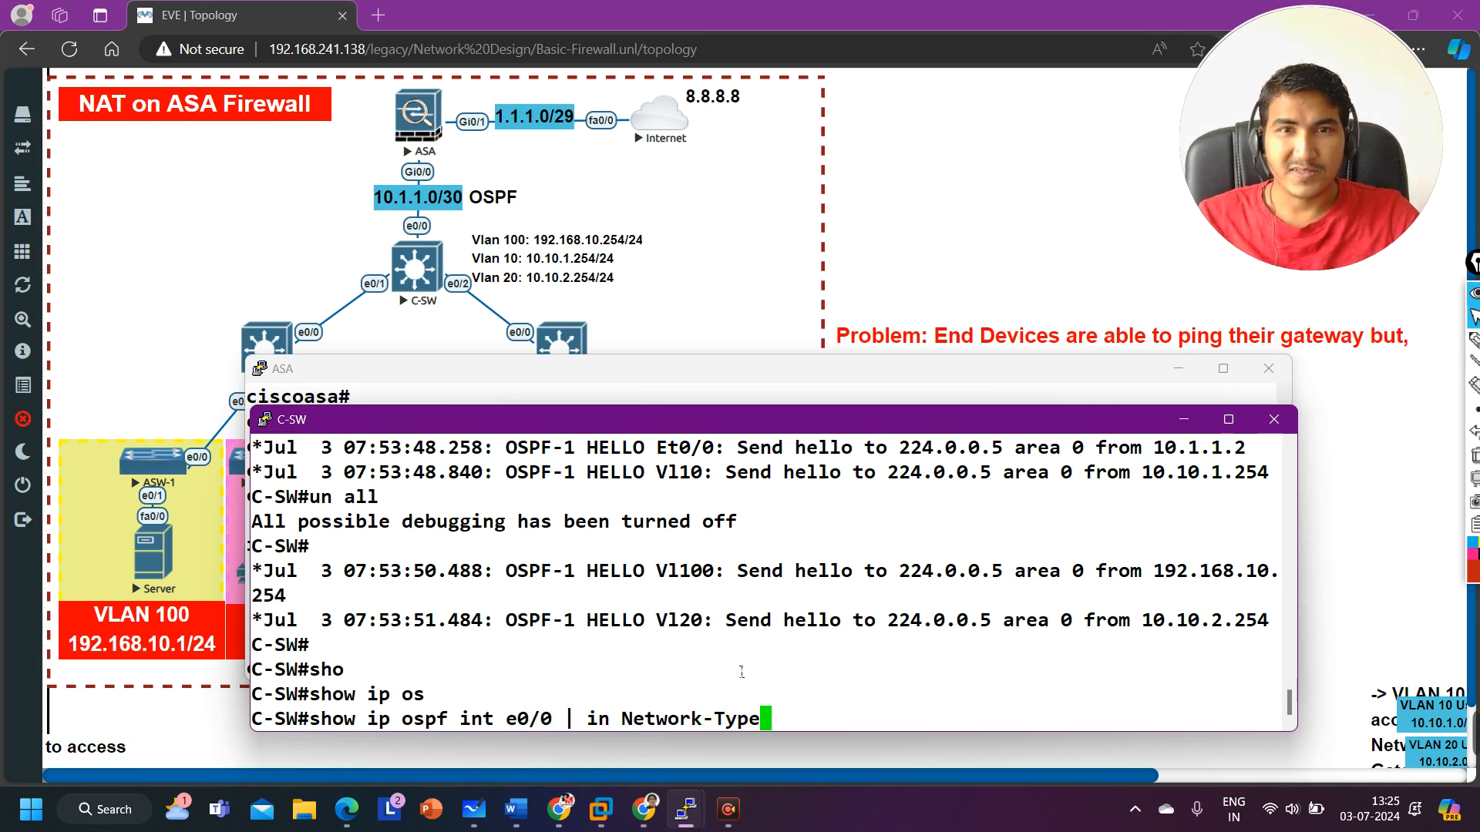
key("Return")
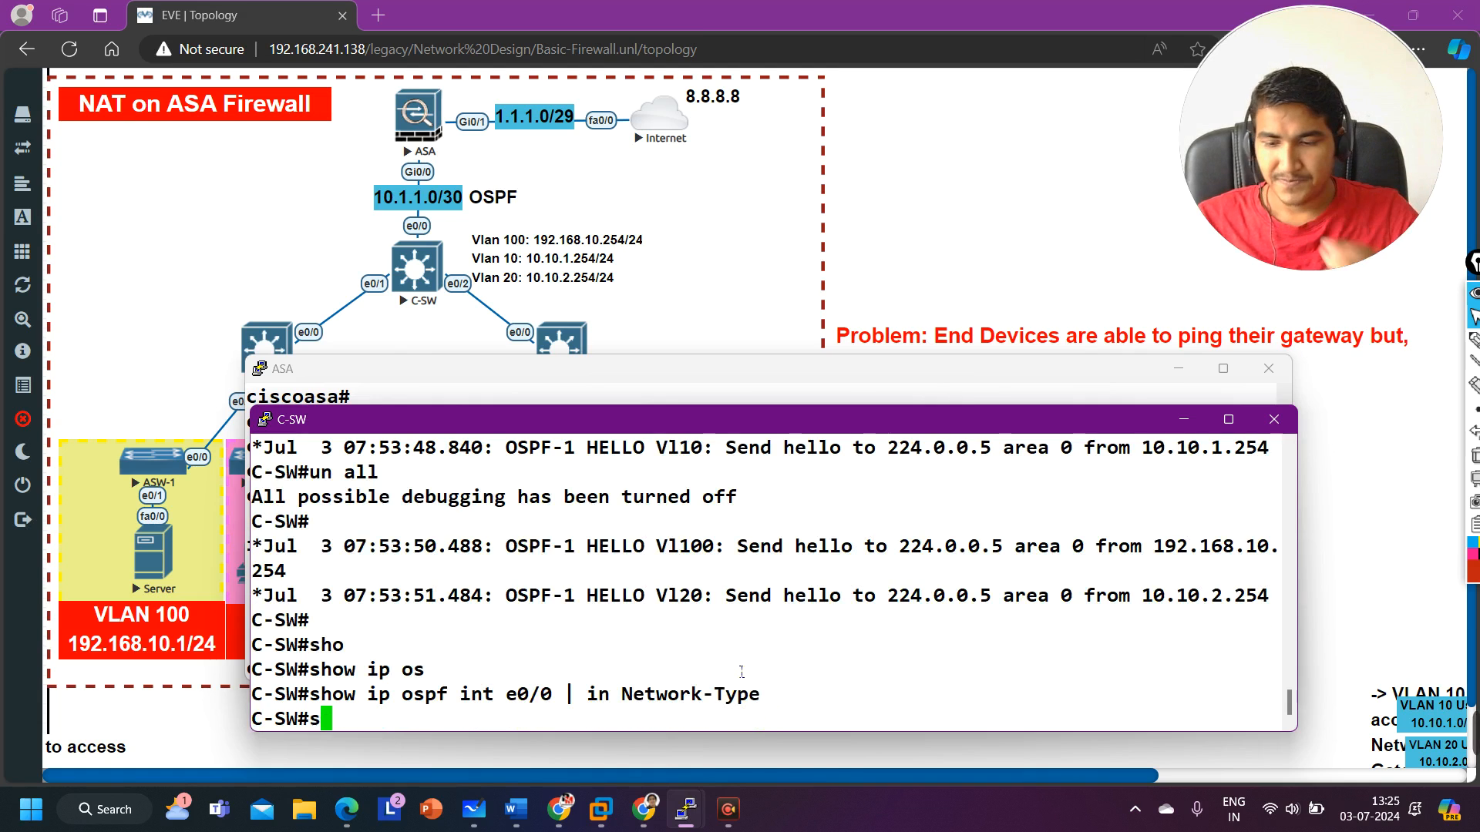
Step: Rerun the interface e0/0 OSPF query filtered on Network and highlight the network type in the output
key("Up")
key("BackSpace")
key("BackSpace")
key("BackSpace")
key("BackSpace")
key("BackSpace")
key("BackSpace")
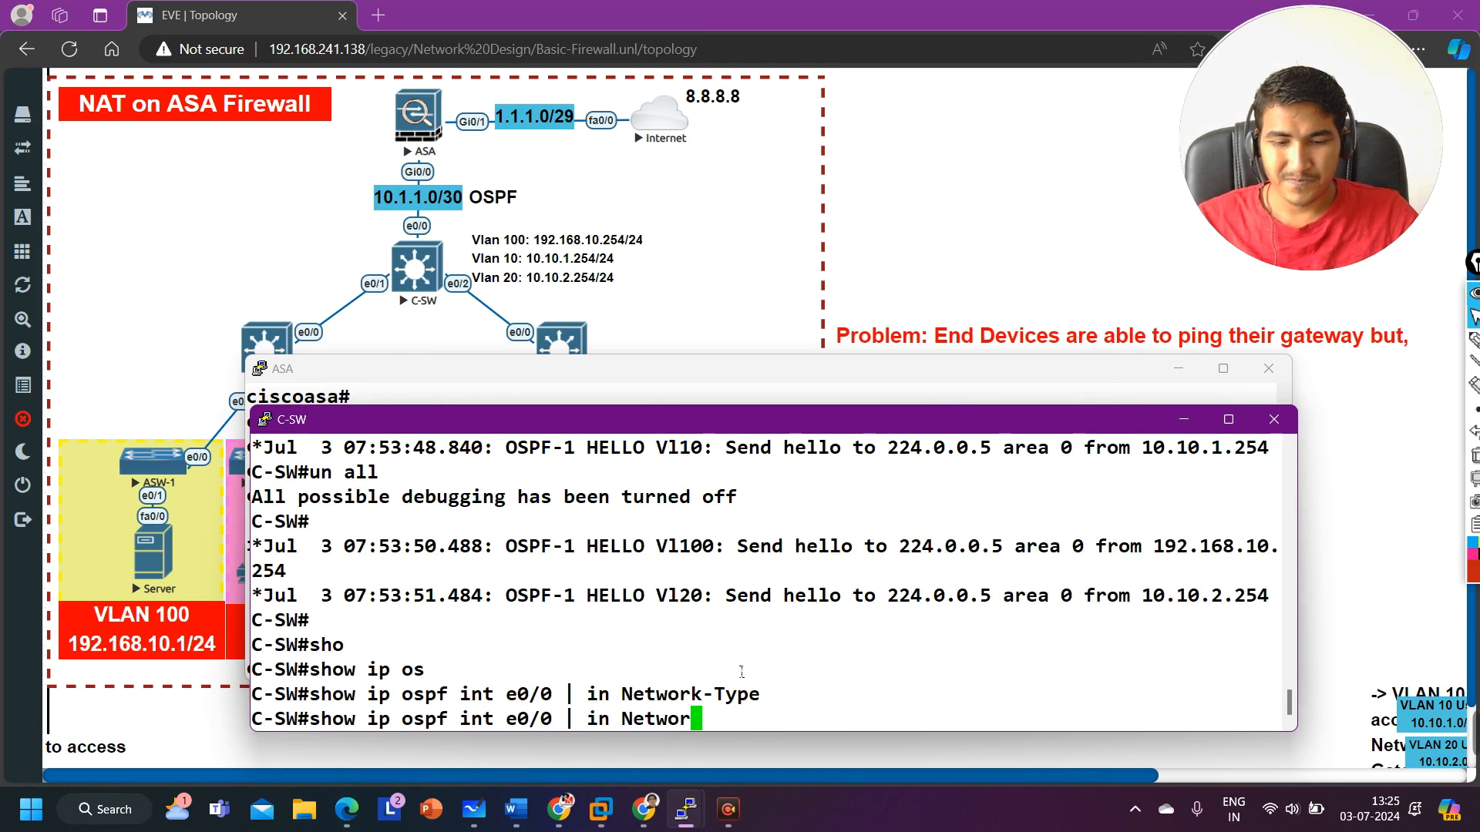
type("k")
key("Return")
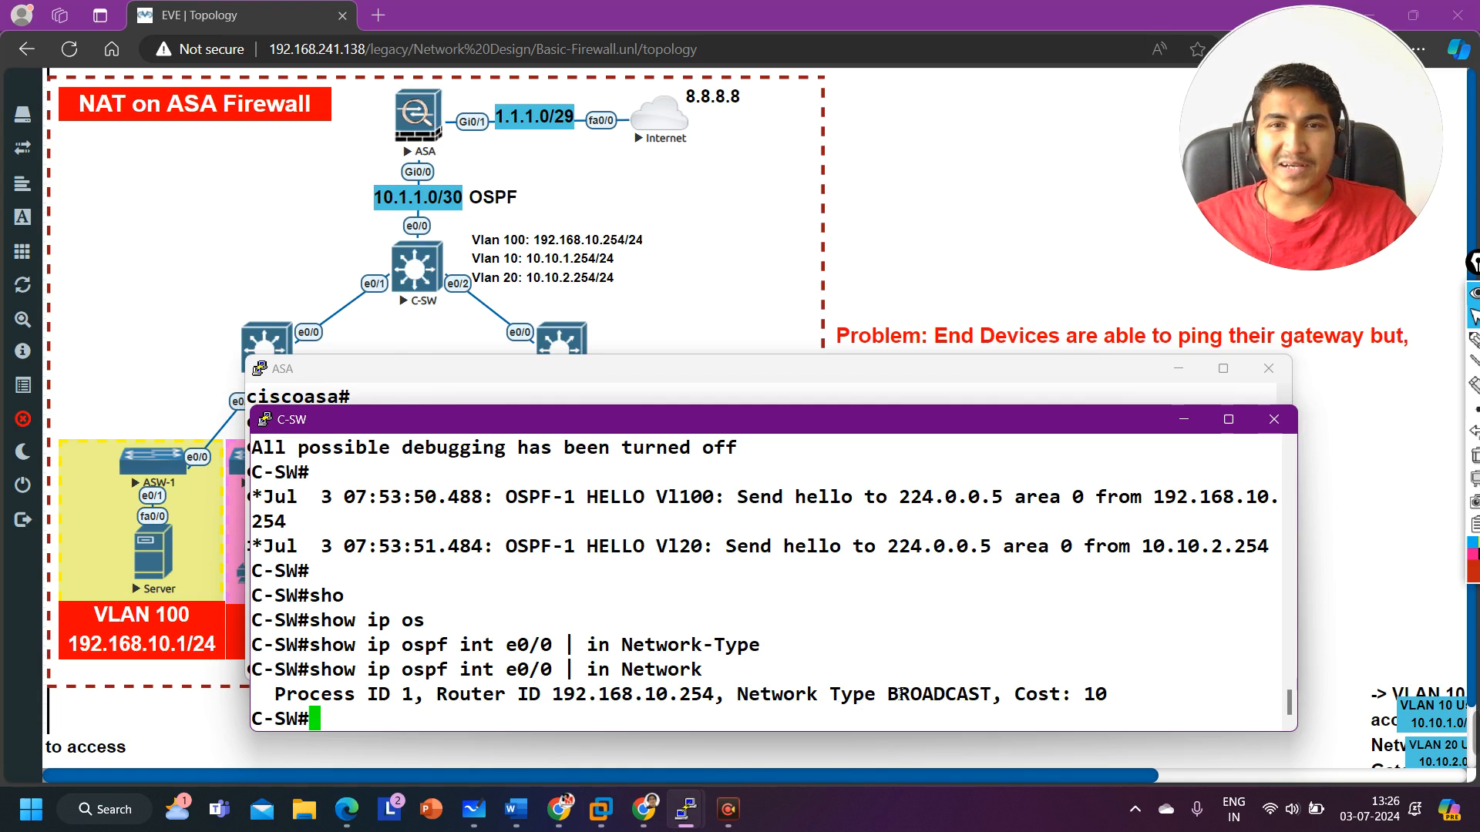
left_click_drag(729, 706, 997, 707)
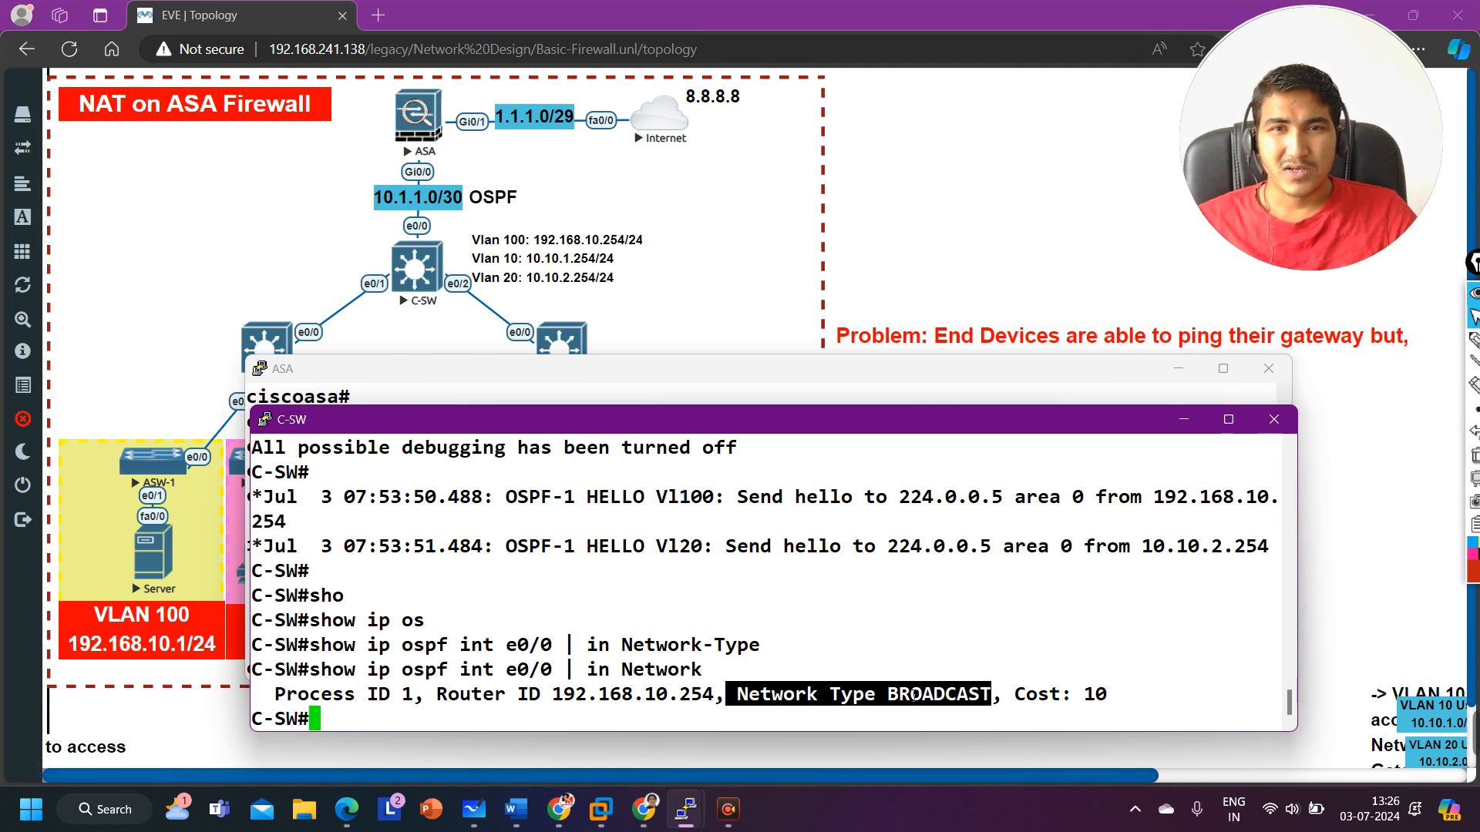
Step: Switch to the ASA console, highlight its ospf network line, and enter global configuration mode with configure t
mouse_move(692, 826)
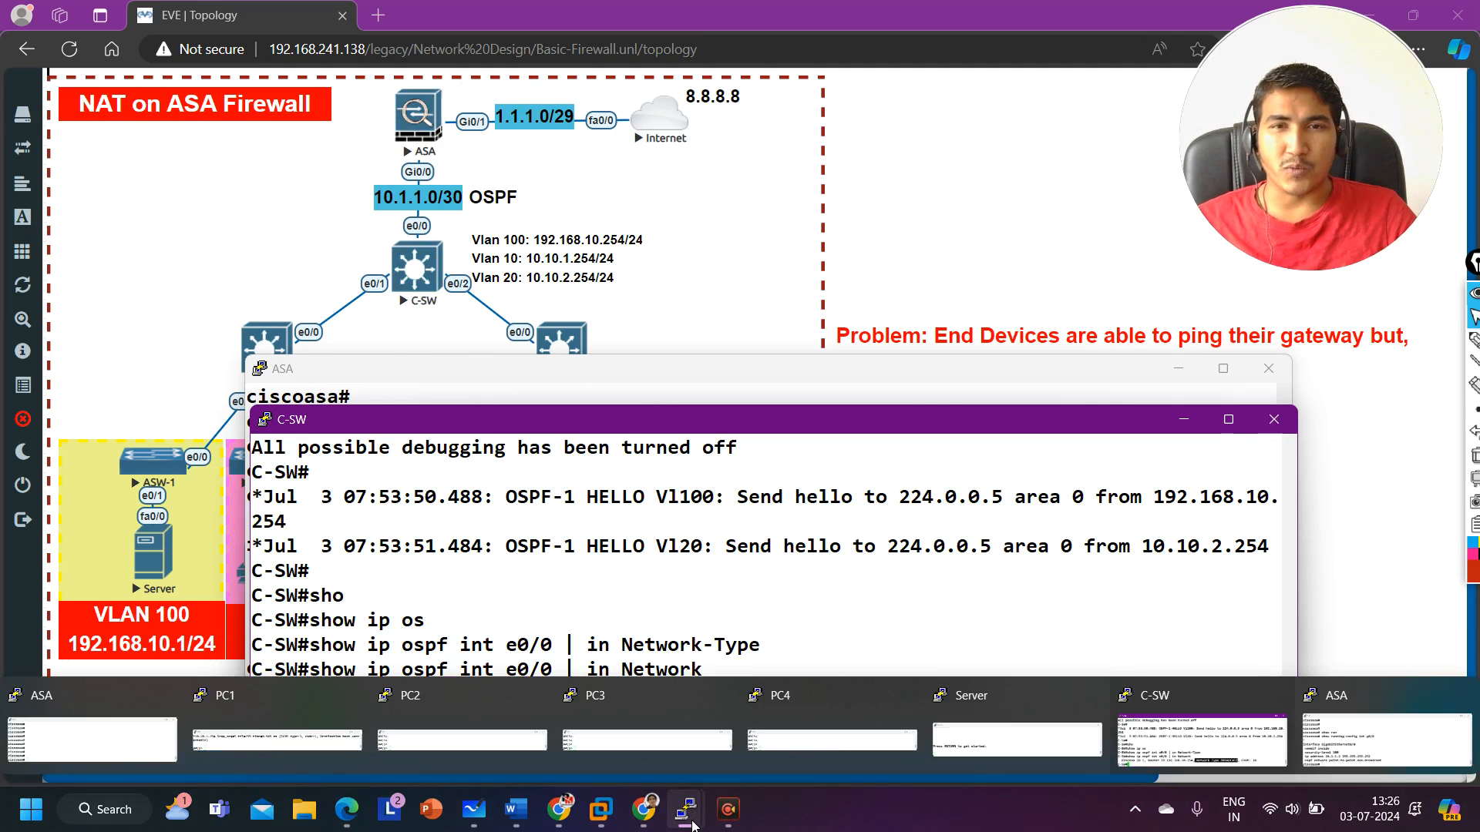
left_click(1345, 748)
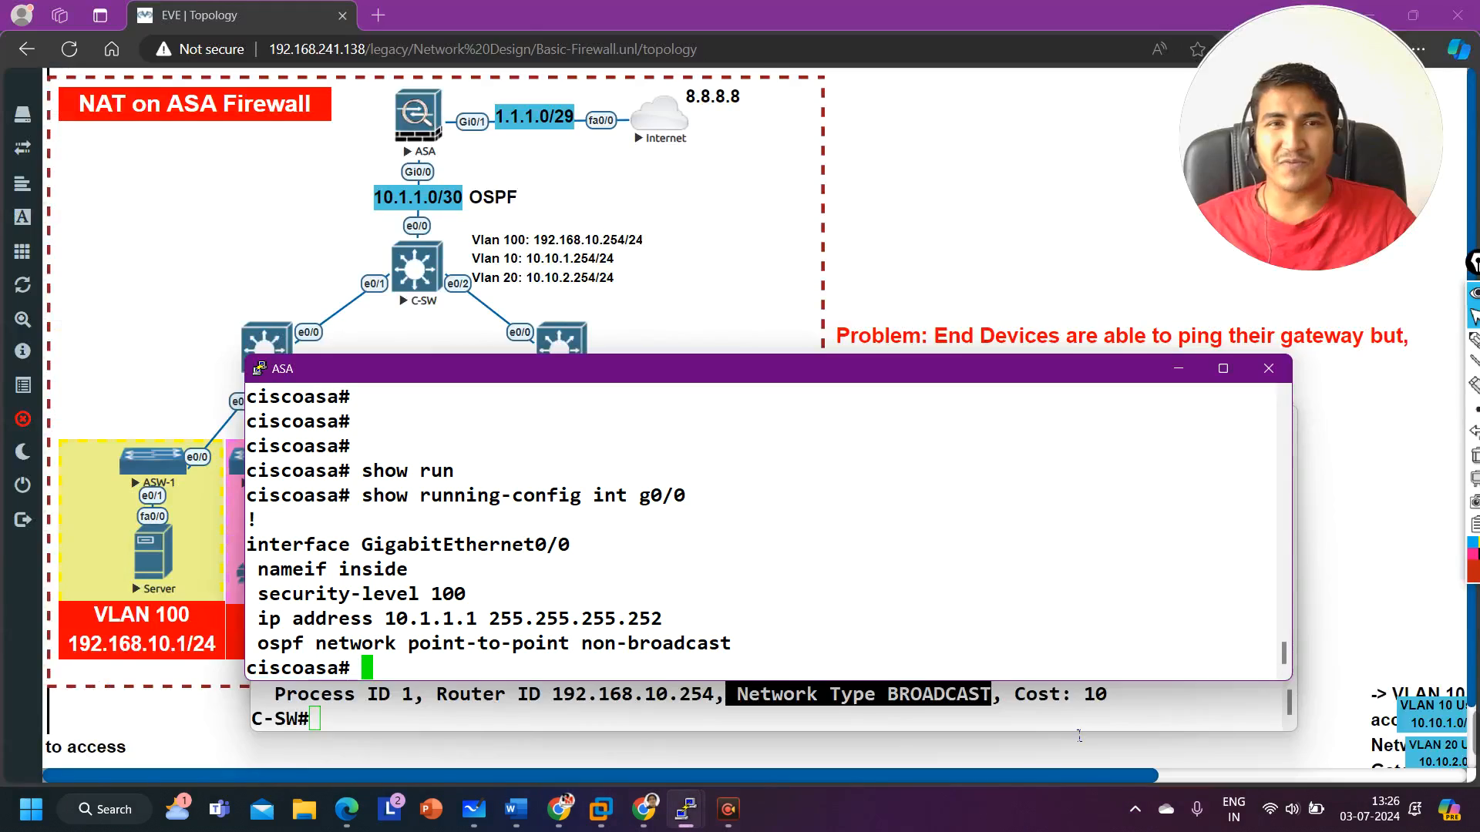
left_click_drag(747, 657, 276, 660)
type("conf")
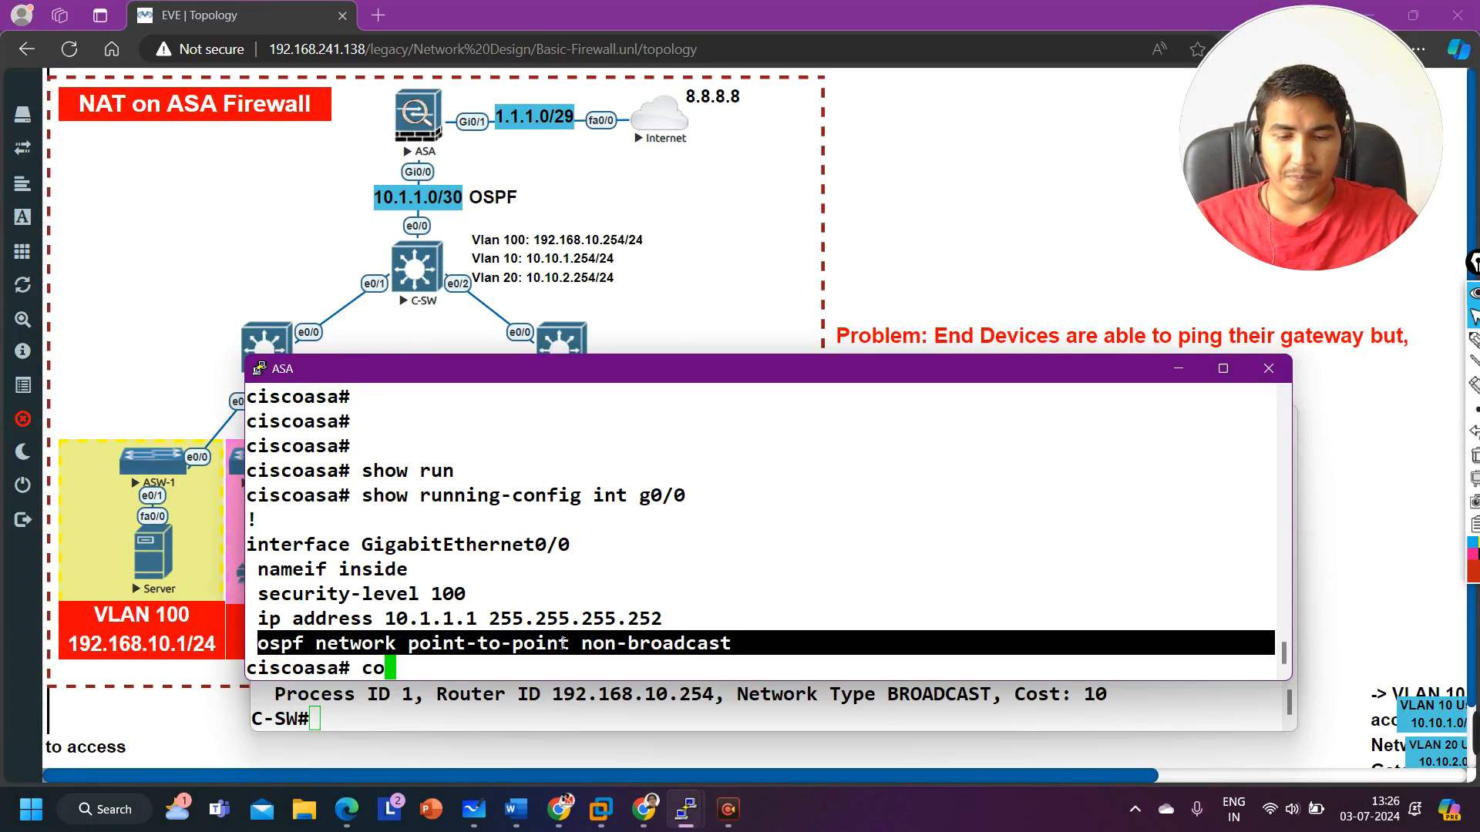
key("Tab")
type("t")
key("Return")
key("Return")
key("Return")
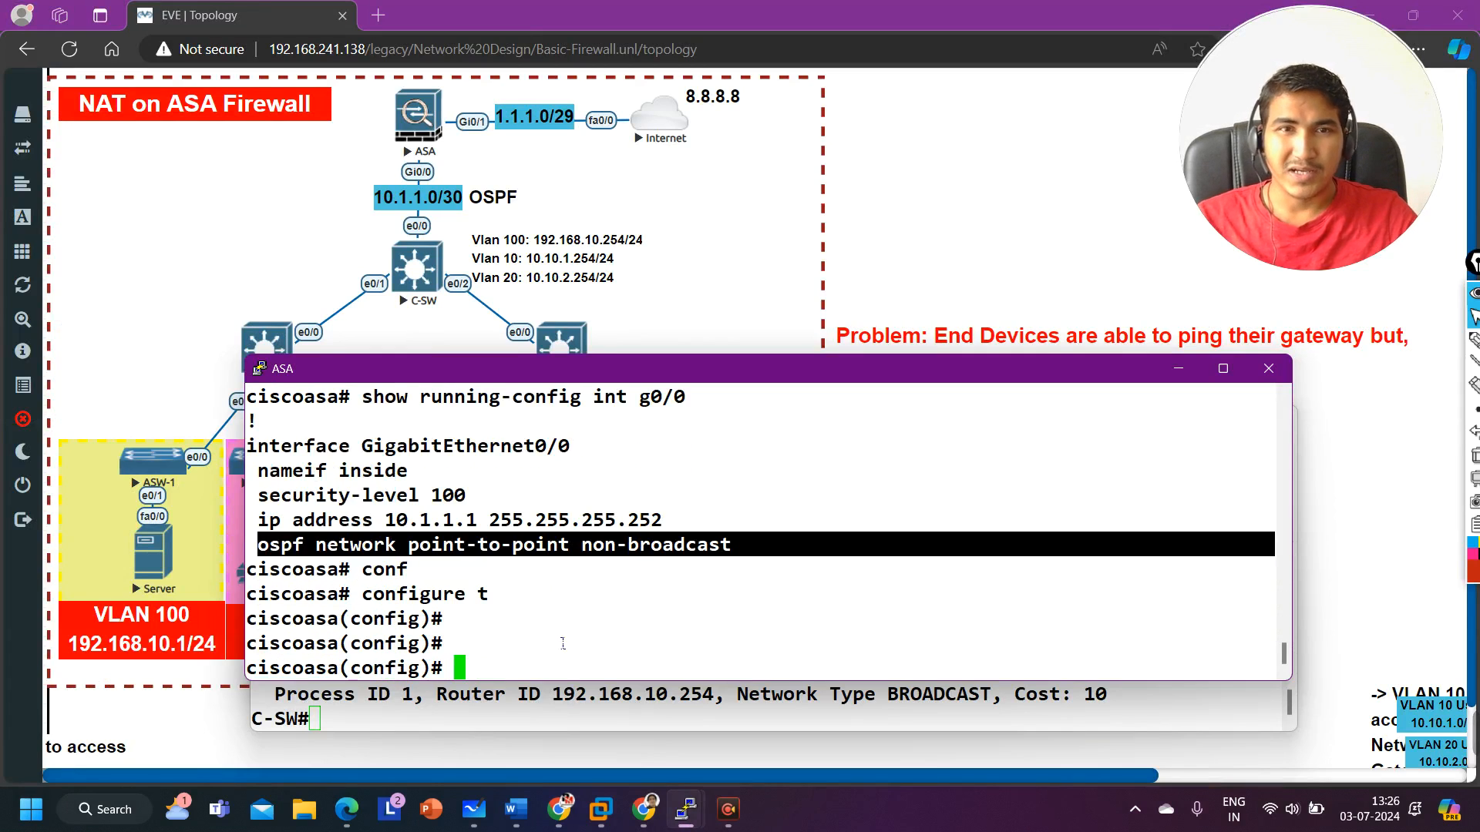
Step: On GigabitEthernet0/0, remove the ospf network point-to-point non-broadcast setting and leave configuration mode
type("int g0/0")
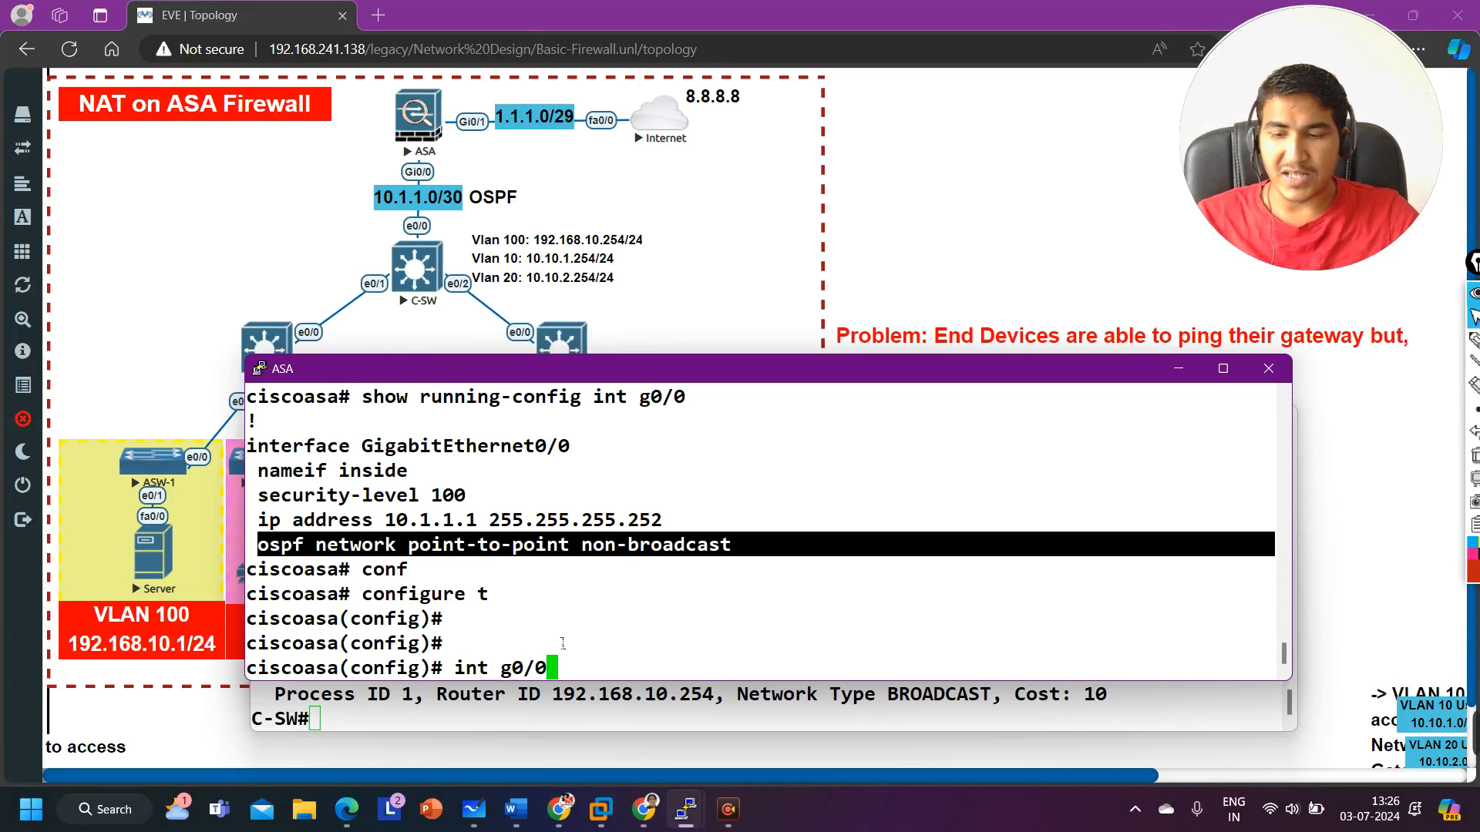
key("Return")
type("no")
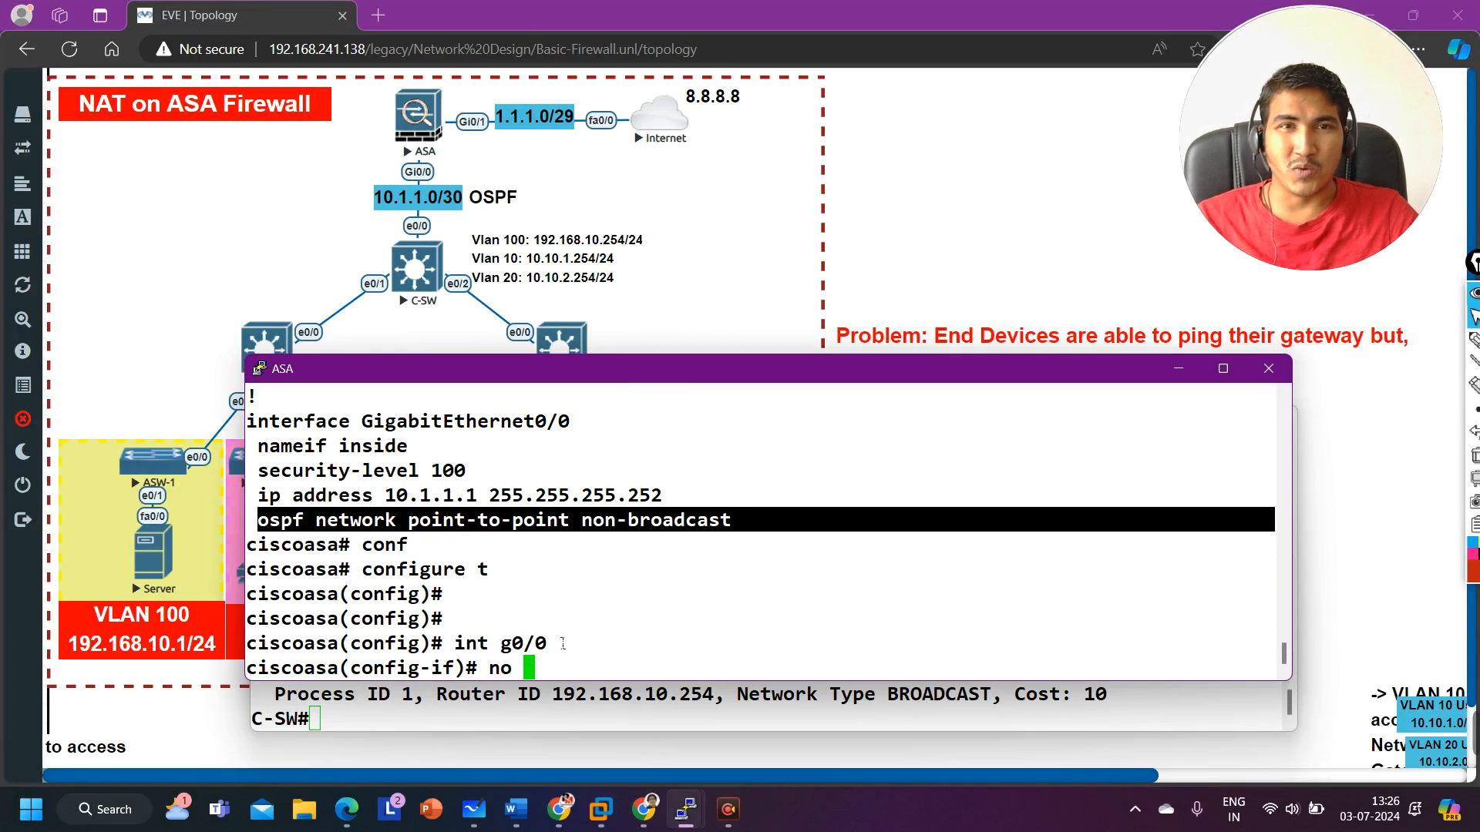
right_click(685, 653)
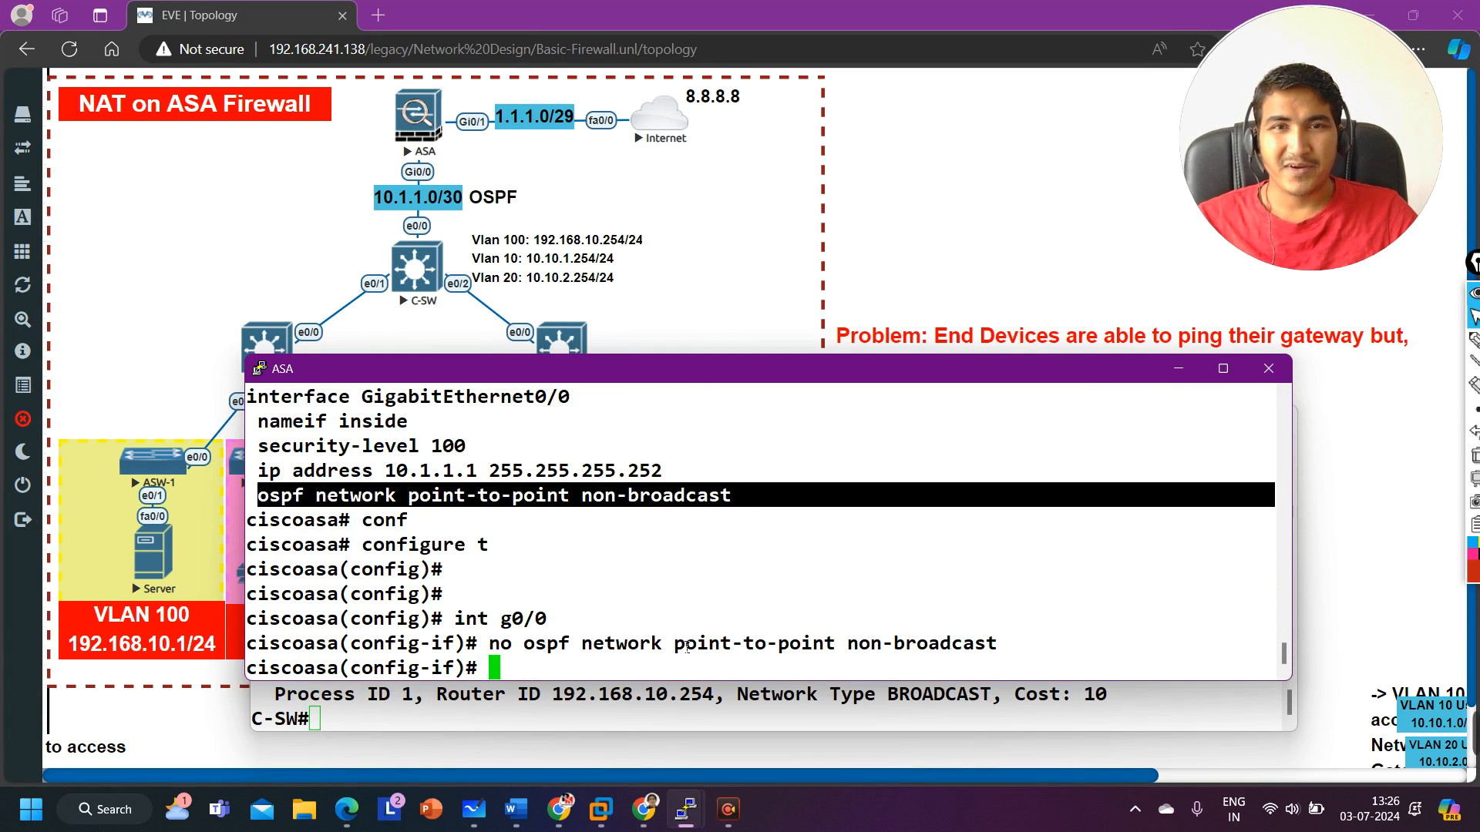
key("Return")
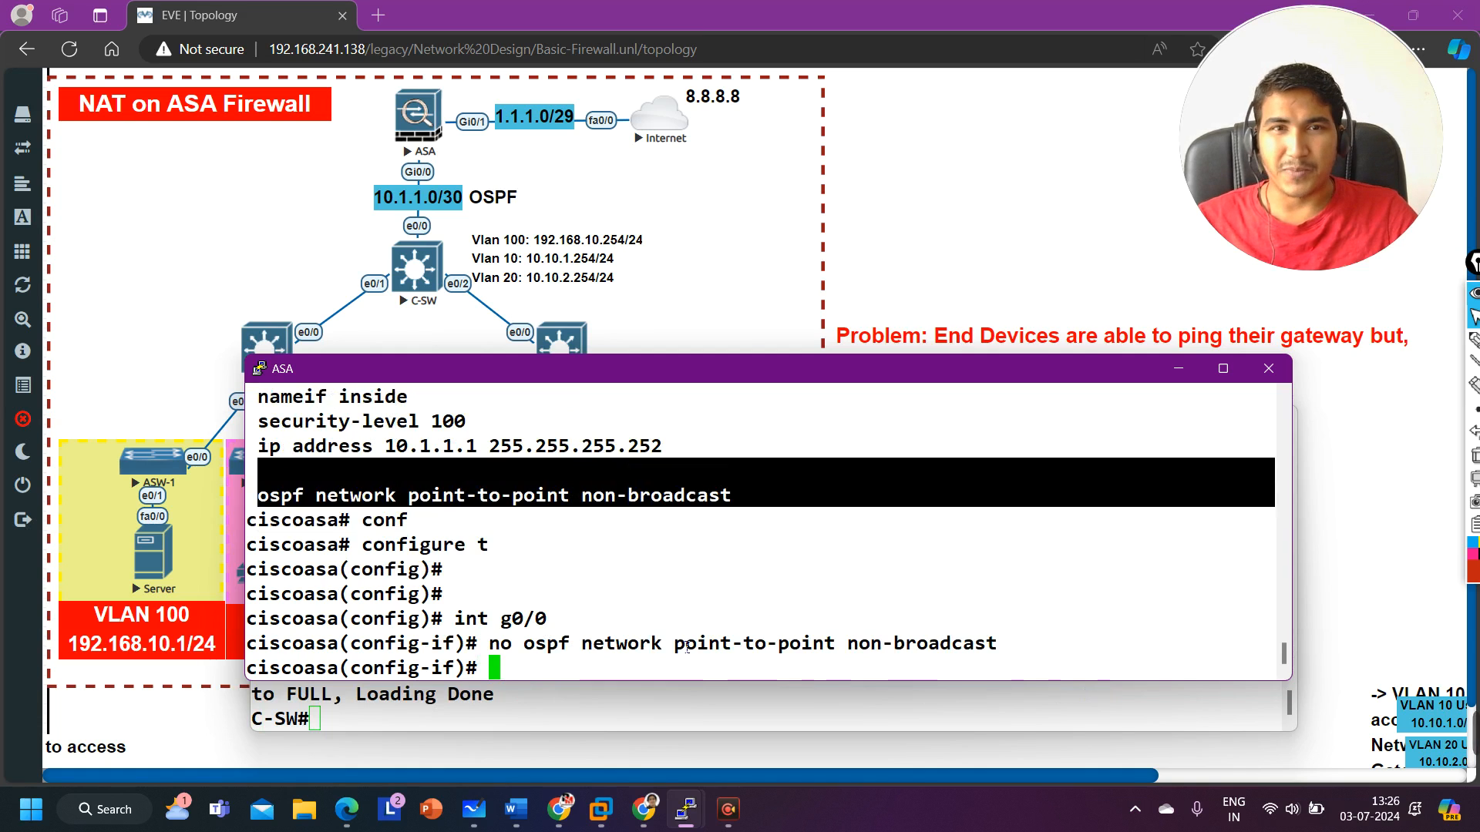
key("ctrl+z")
key("Return")
Step: Enable OSPF hello debugging on the ASA with debug ip ospf hello and review the sent and received hellos
type("deb")
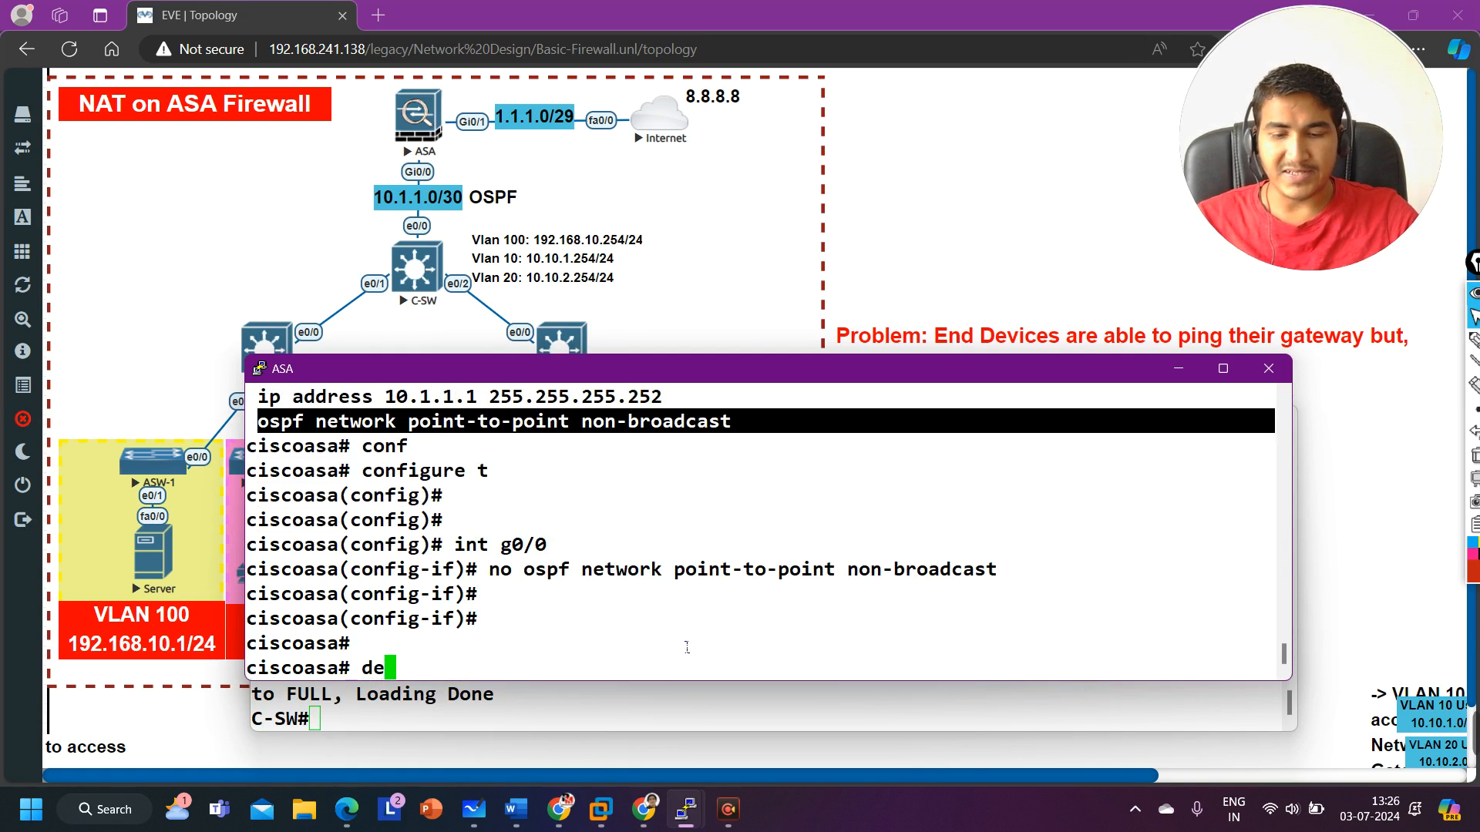
key("Tab")
type("ip os")
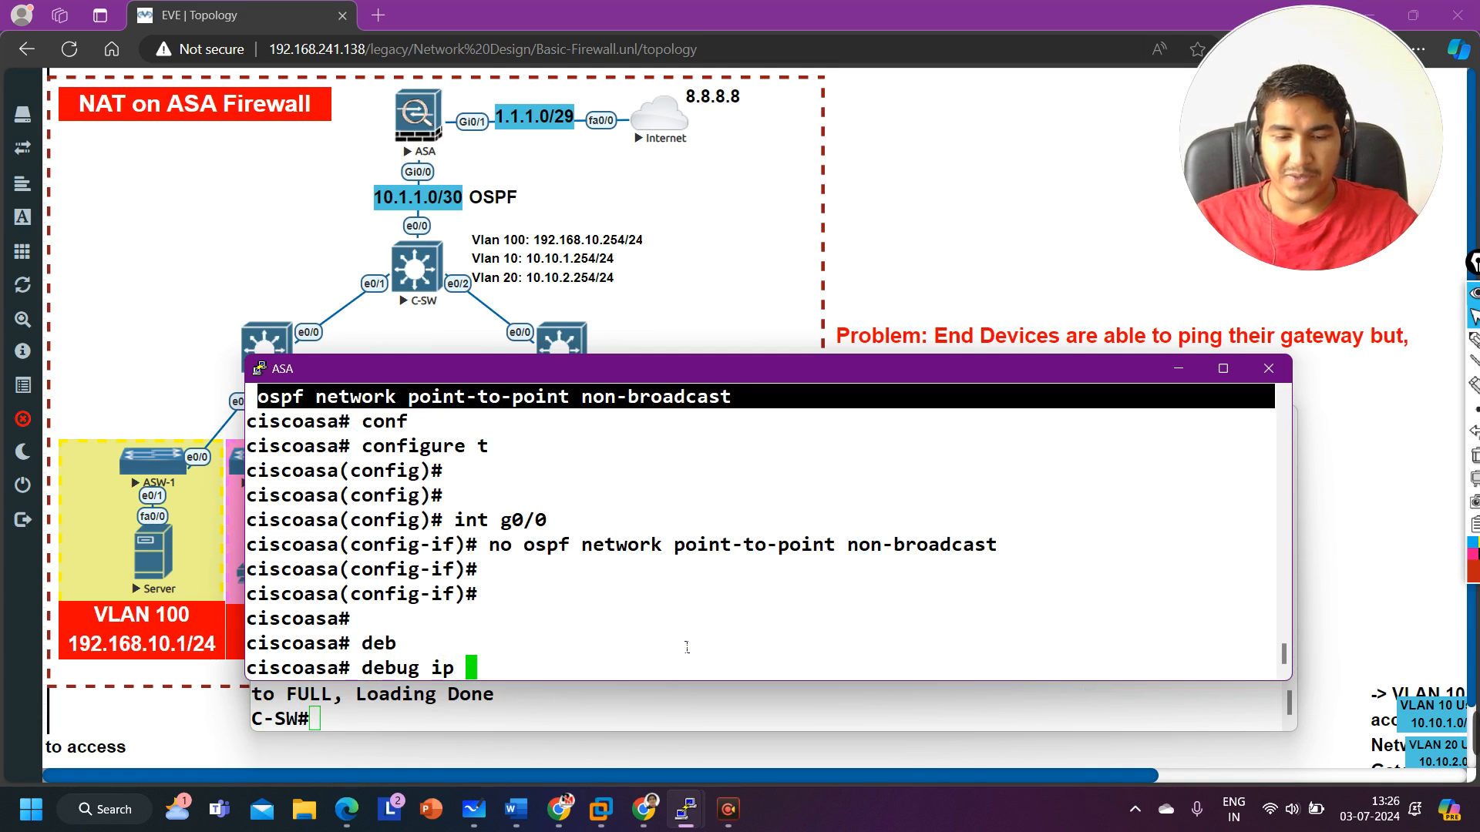
key("Tab")
type("hel")
key("Tab")
key("Return")
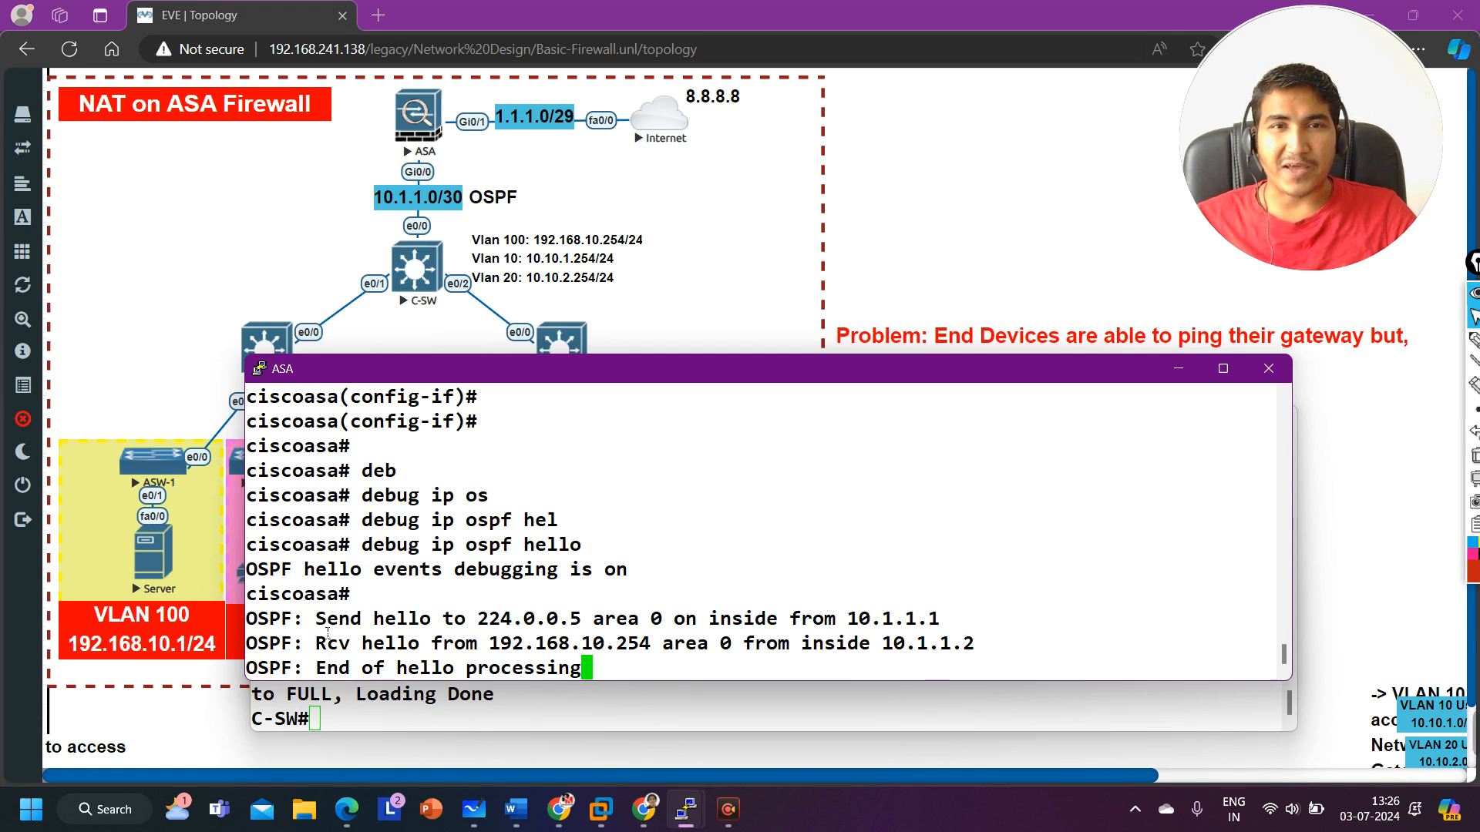
left_click_drag(316, 620, 978, 632)
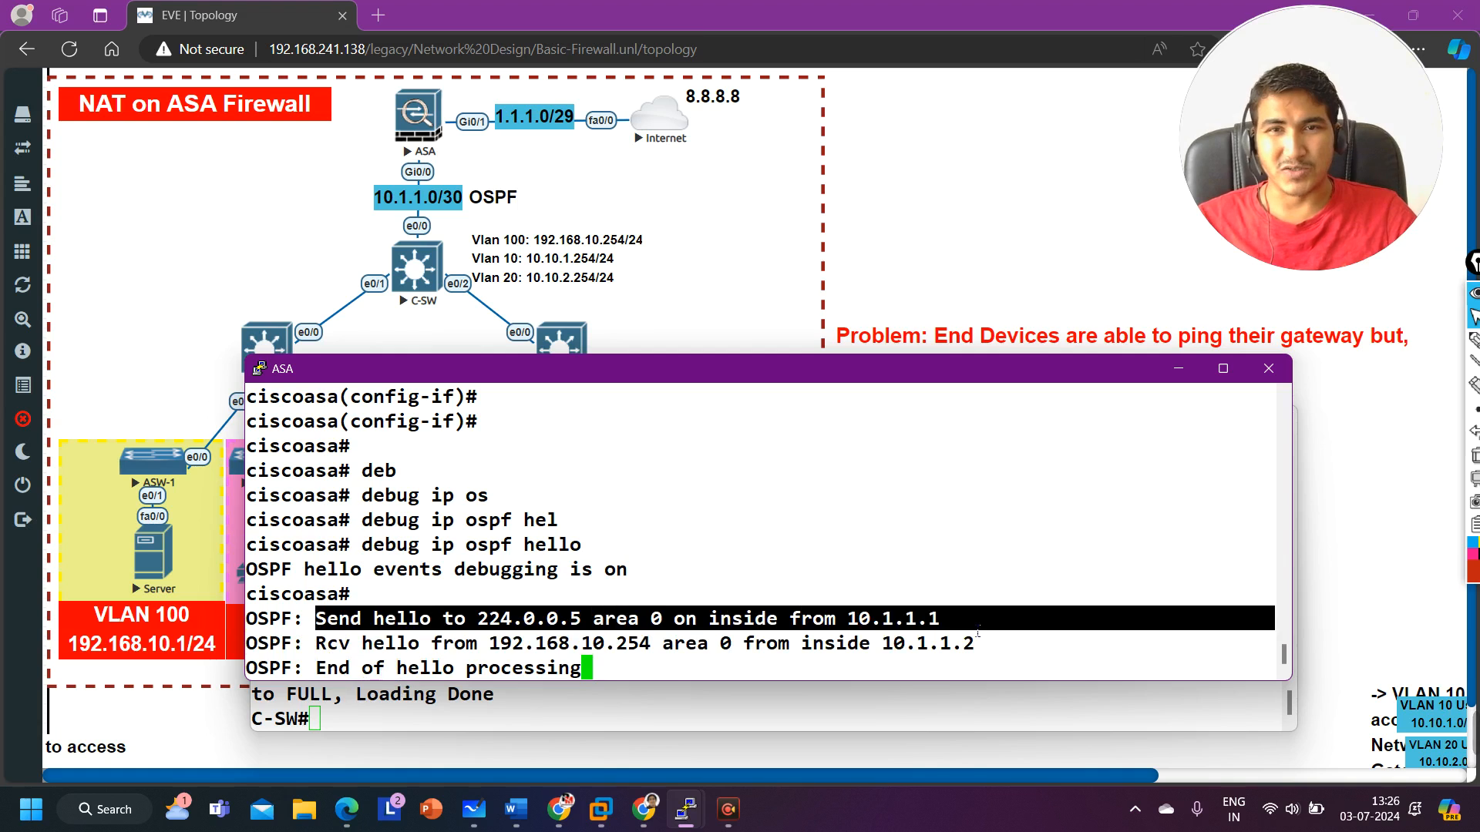
left_click_drag(963, 628, 864, 636)
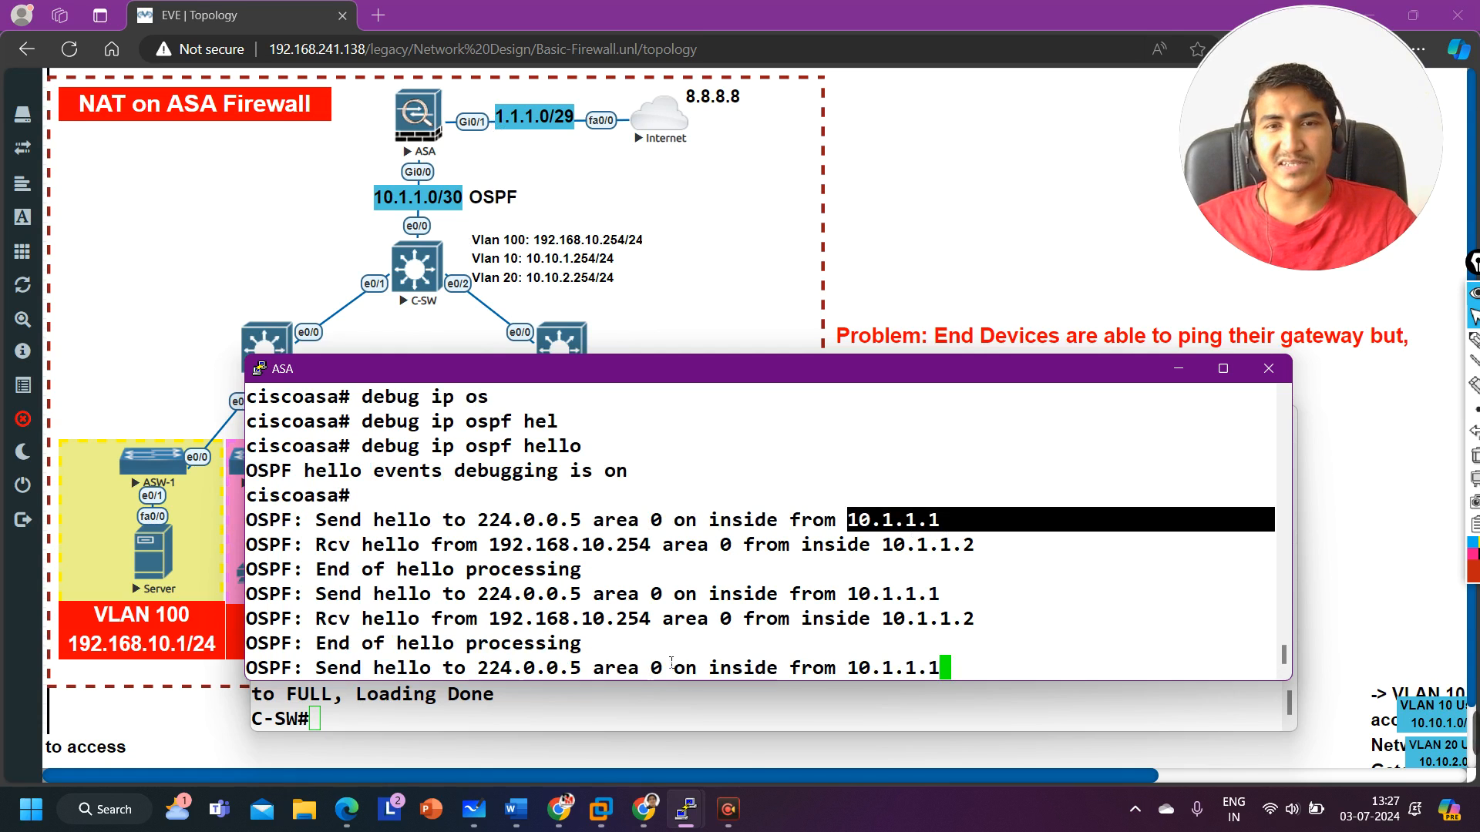
Step: Check the core switch console's OSPF adjacency change message for the ASA neighbor, then return to the ASA console
mouse_move(692, 818)
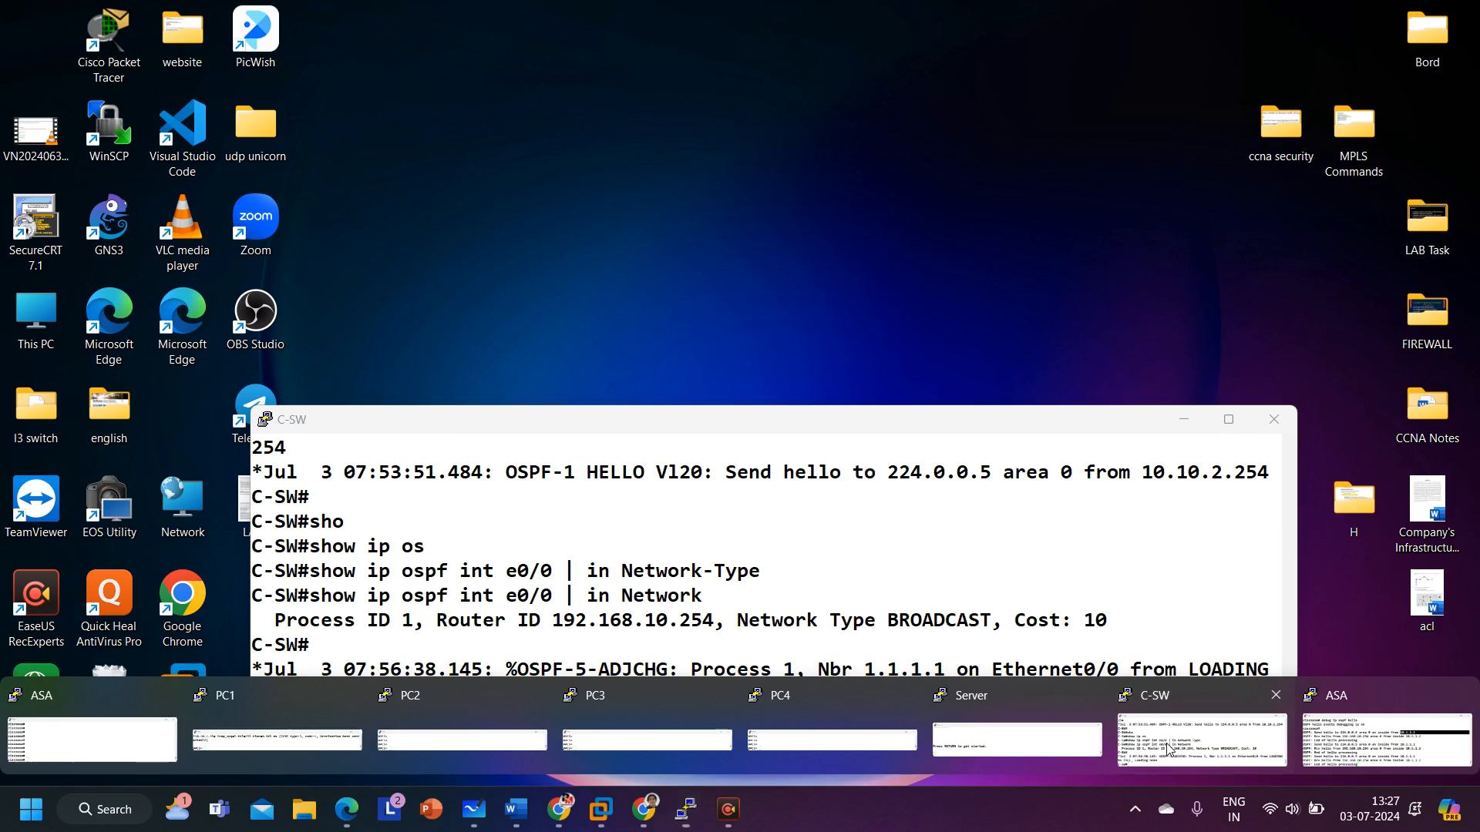
left_click(1167, 751)
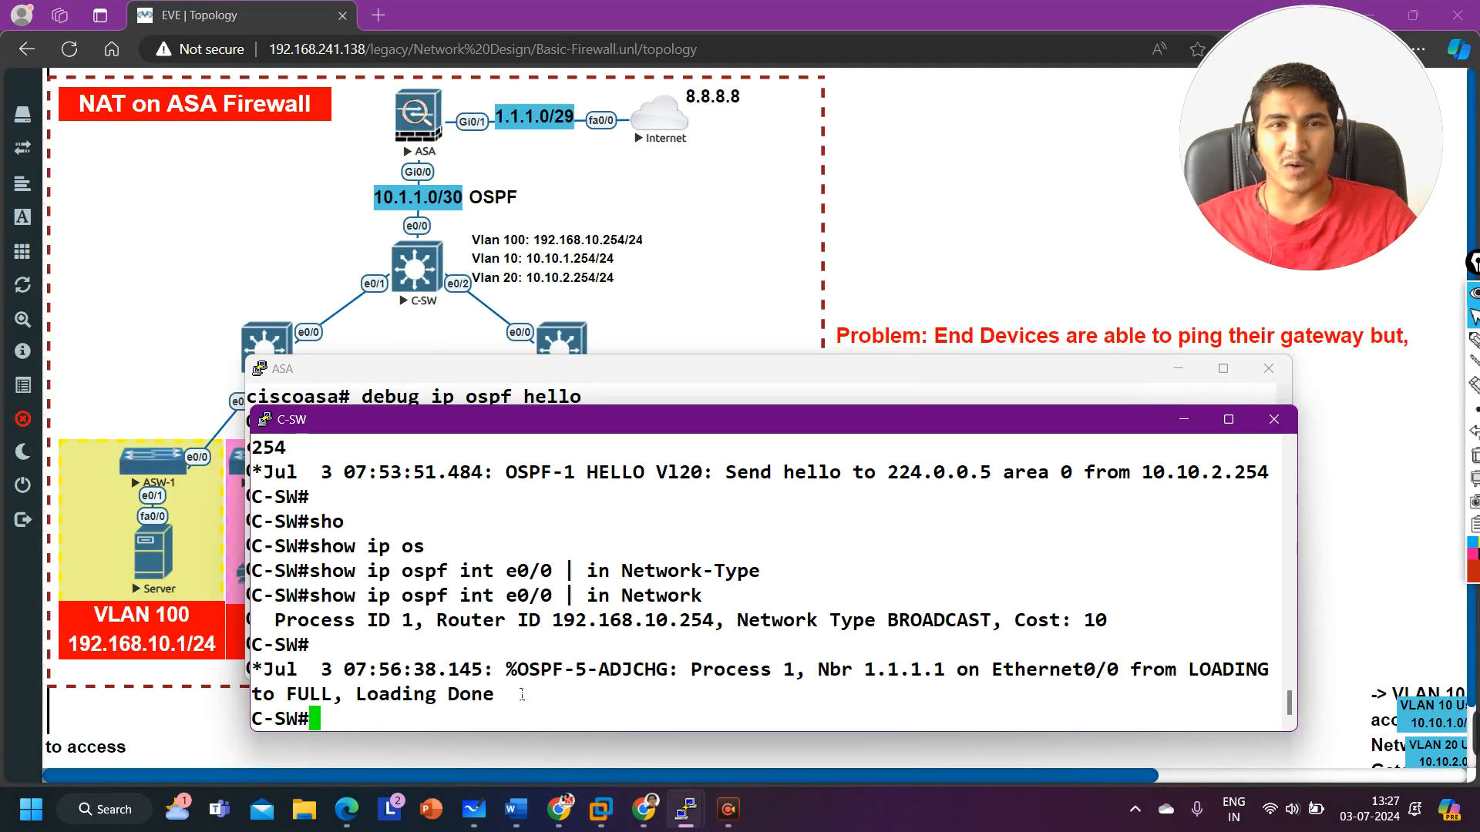
left_click_drag(517, 709, 263, 677)
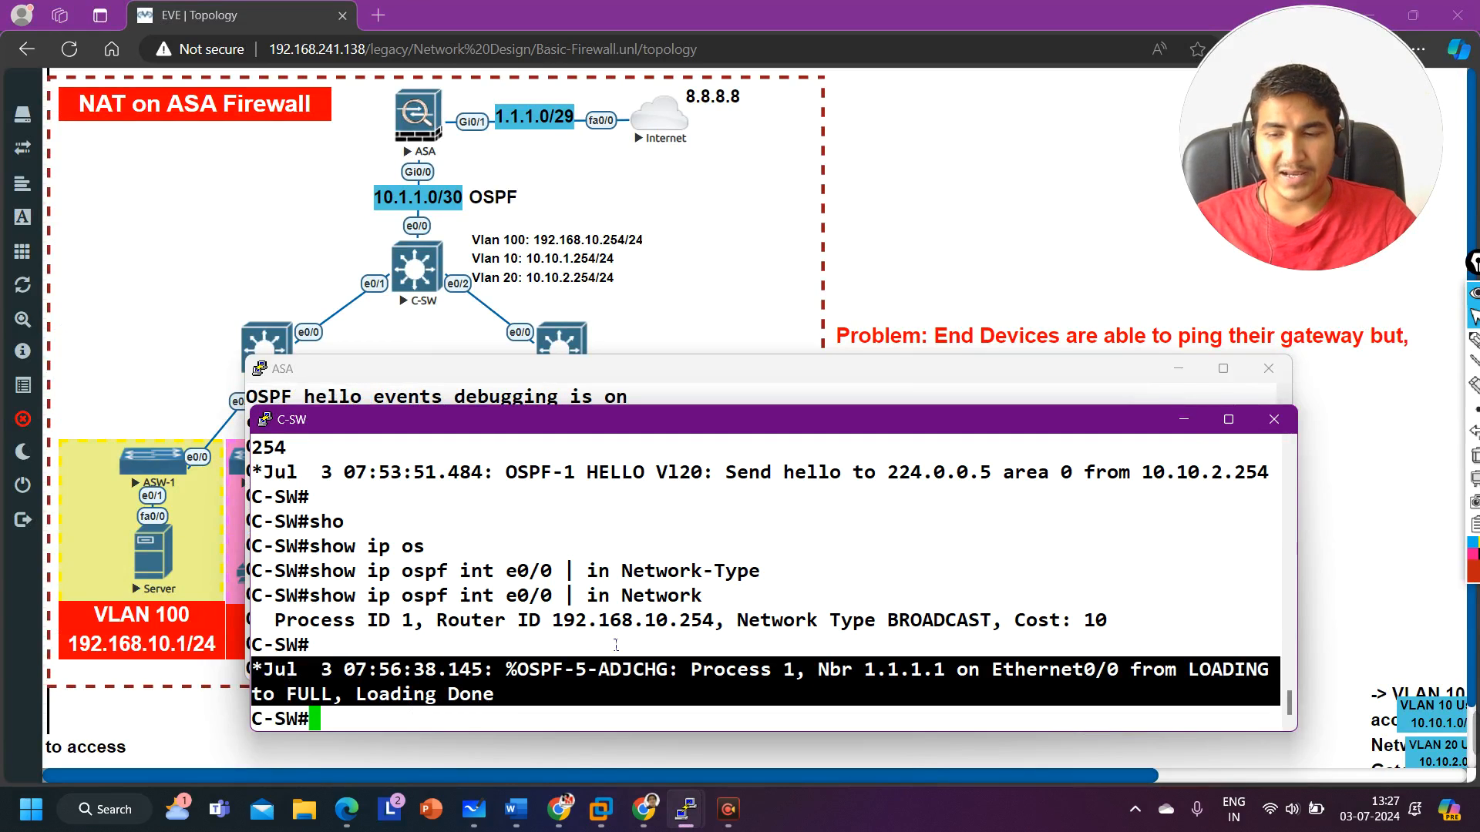
left_click(1183, 419)
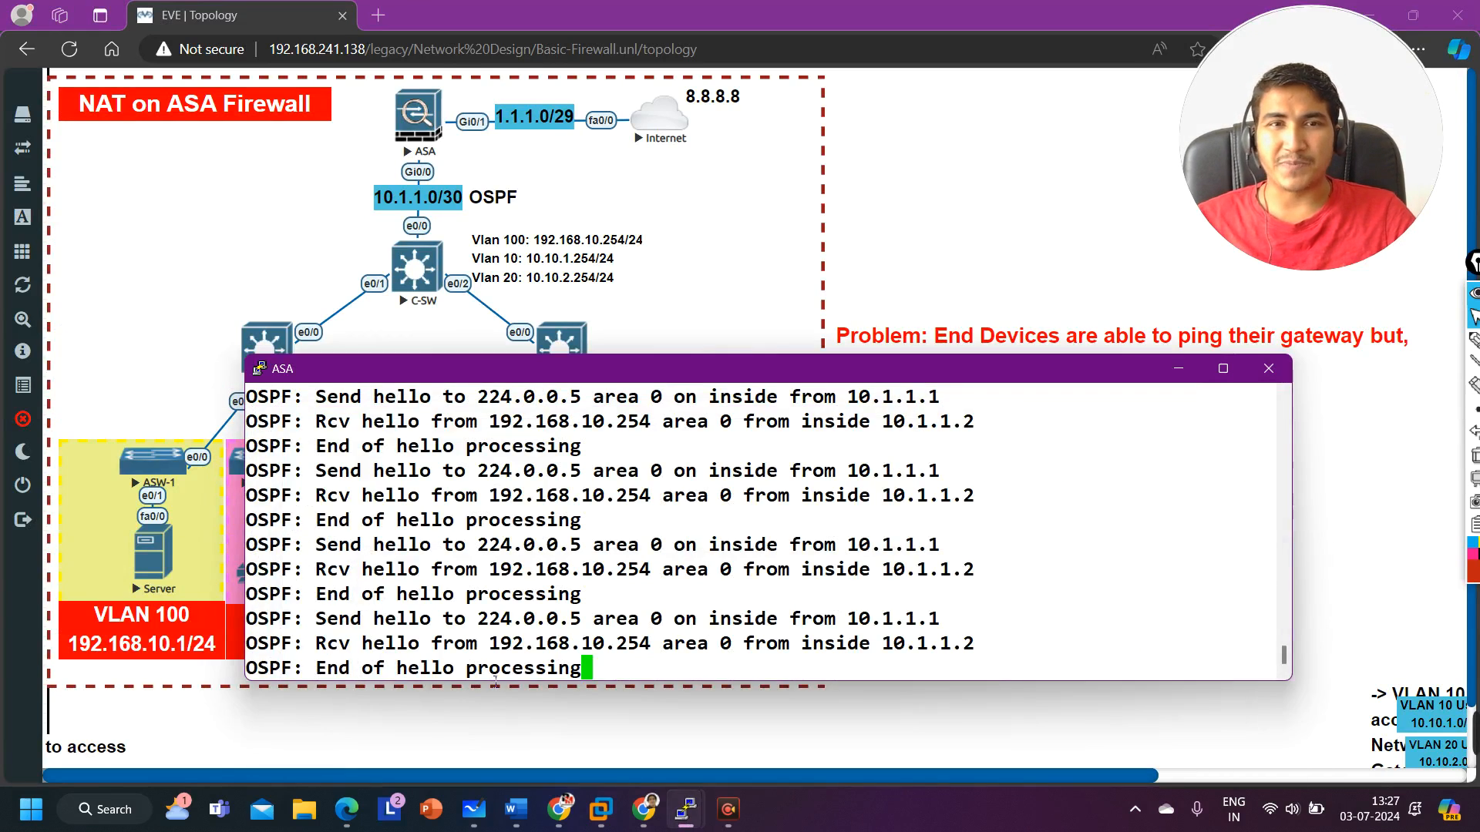
Step: Turn off all debugging on the ASA with un all
key("Return")
key("Return")
key("Return")
key("Return")
key("Return")
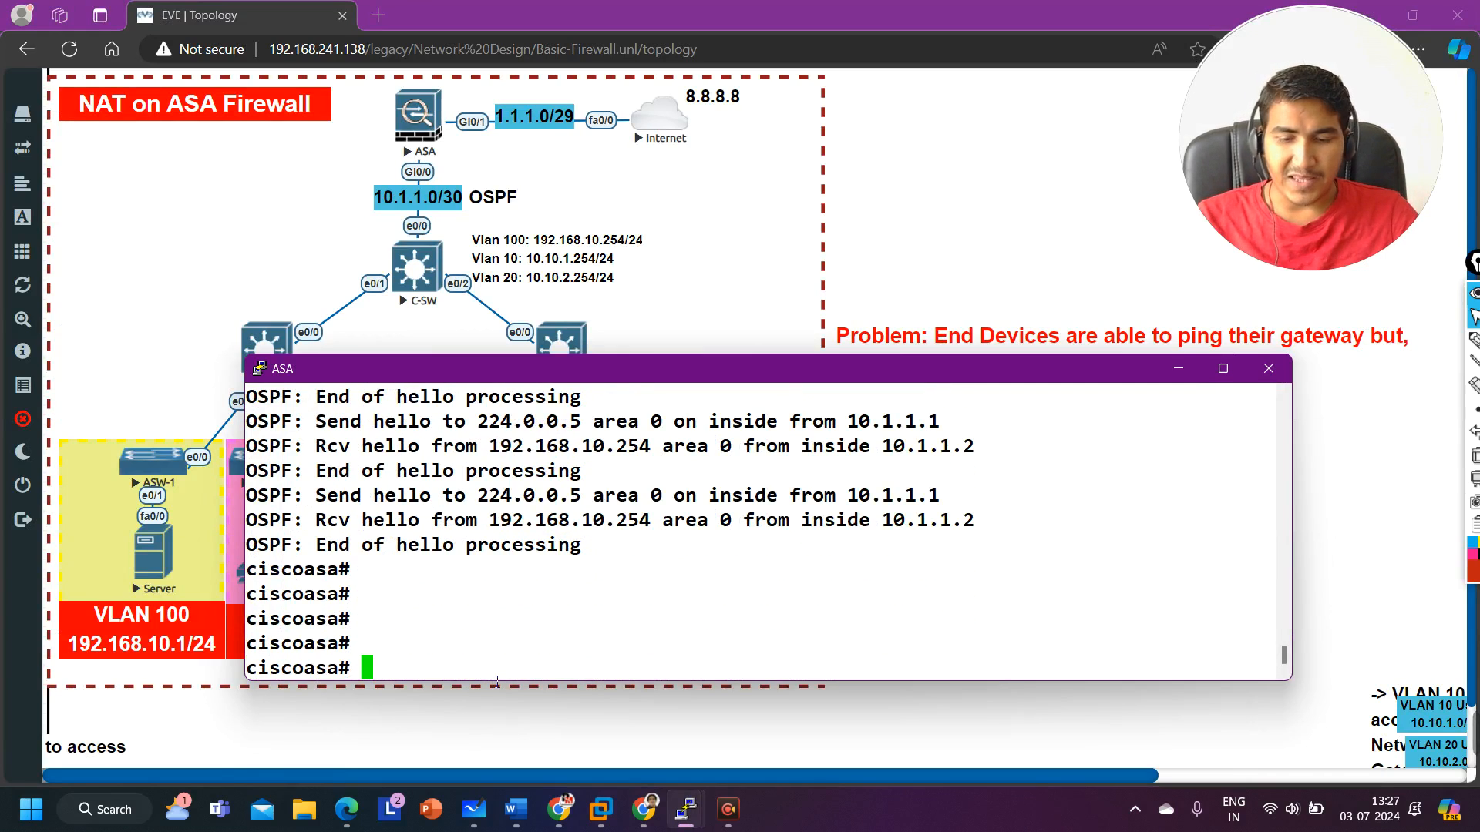
type("un all")
key("Return")
key("Return")
key("Return")
key("Return")
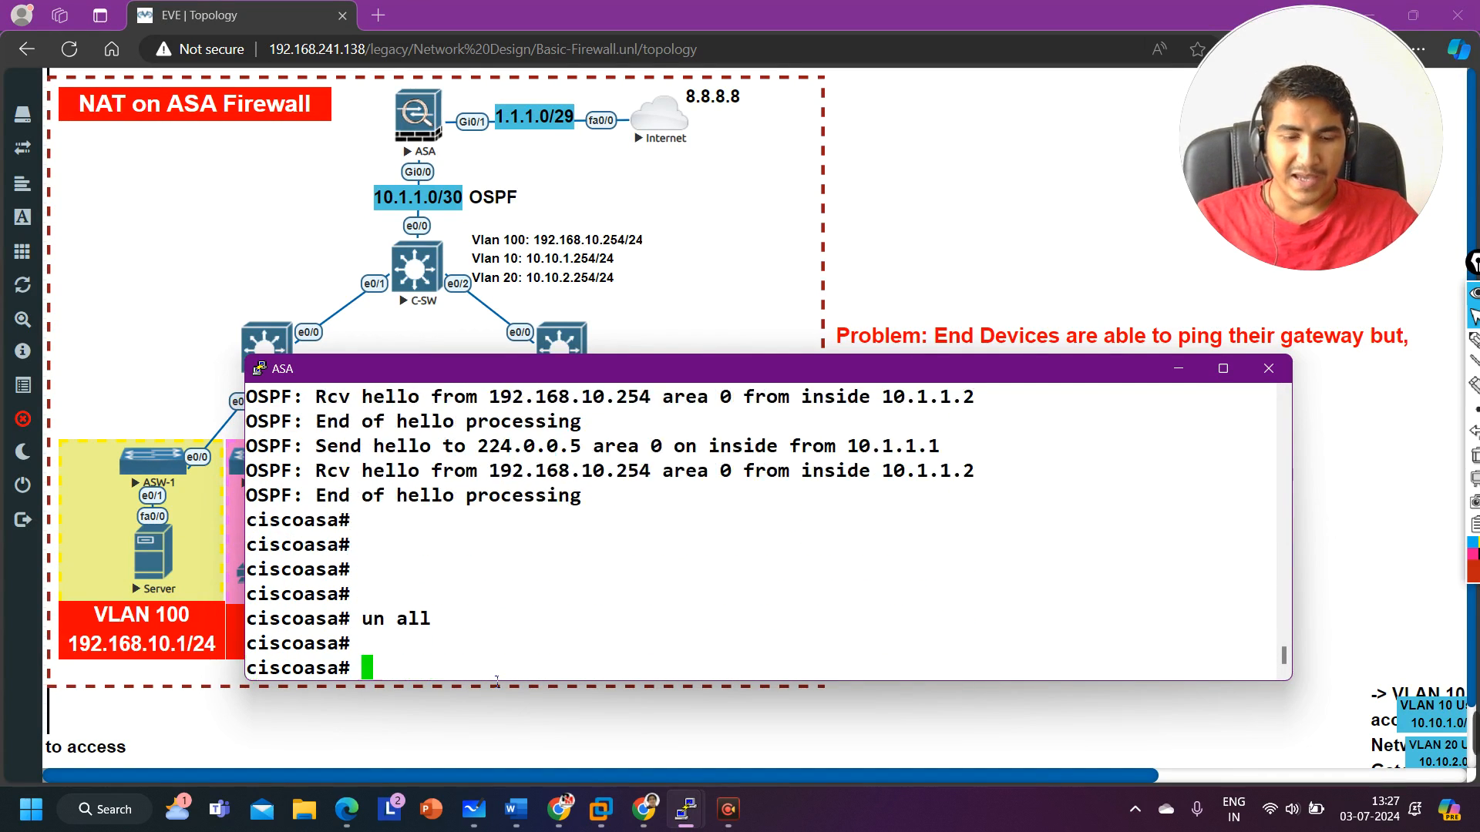
Step: Display the ASA's OSPF neighbors with show ospf neighbor
type("sh")
key("Tab")
type("o")
key("Tab")
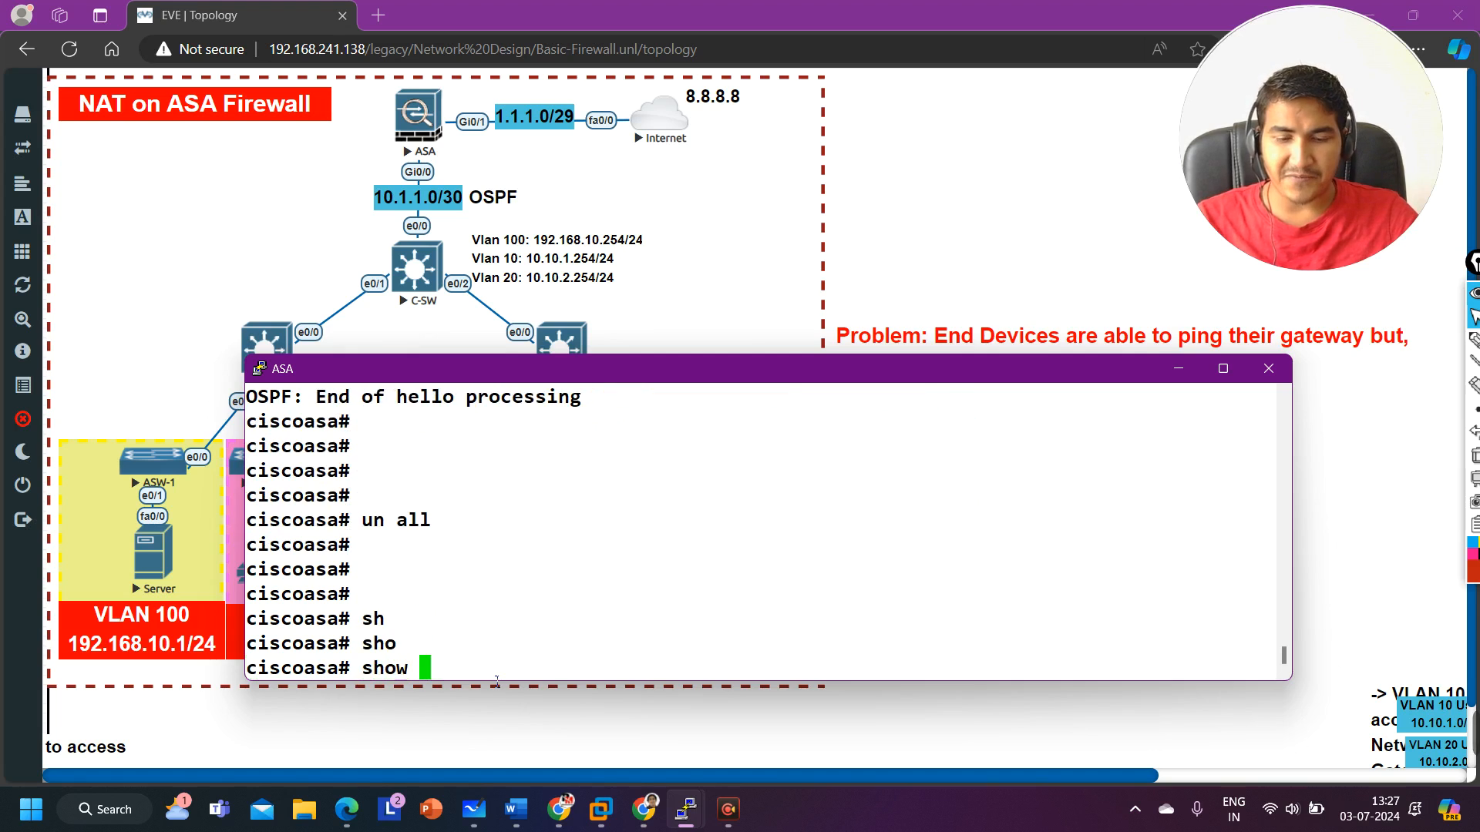
type("os")
key("Tab")
type("nei")
key("Tab")
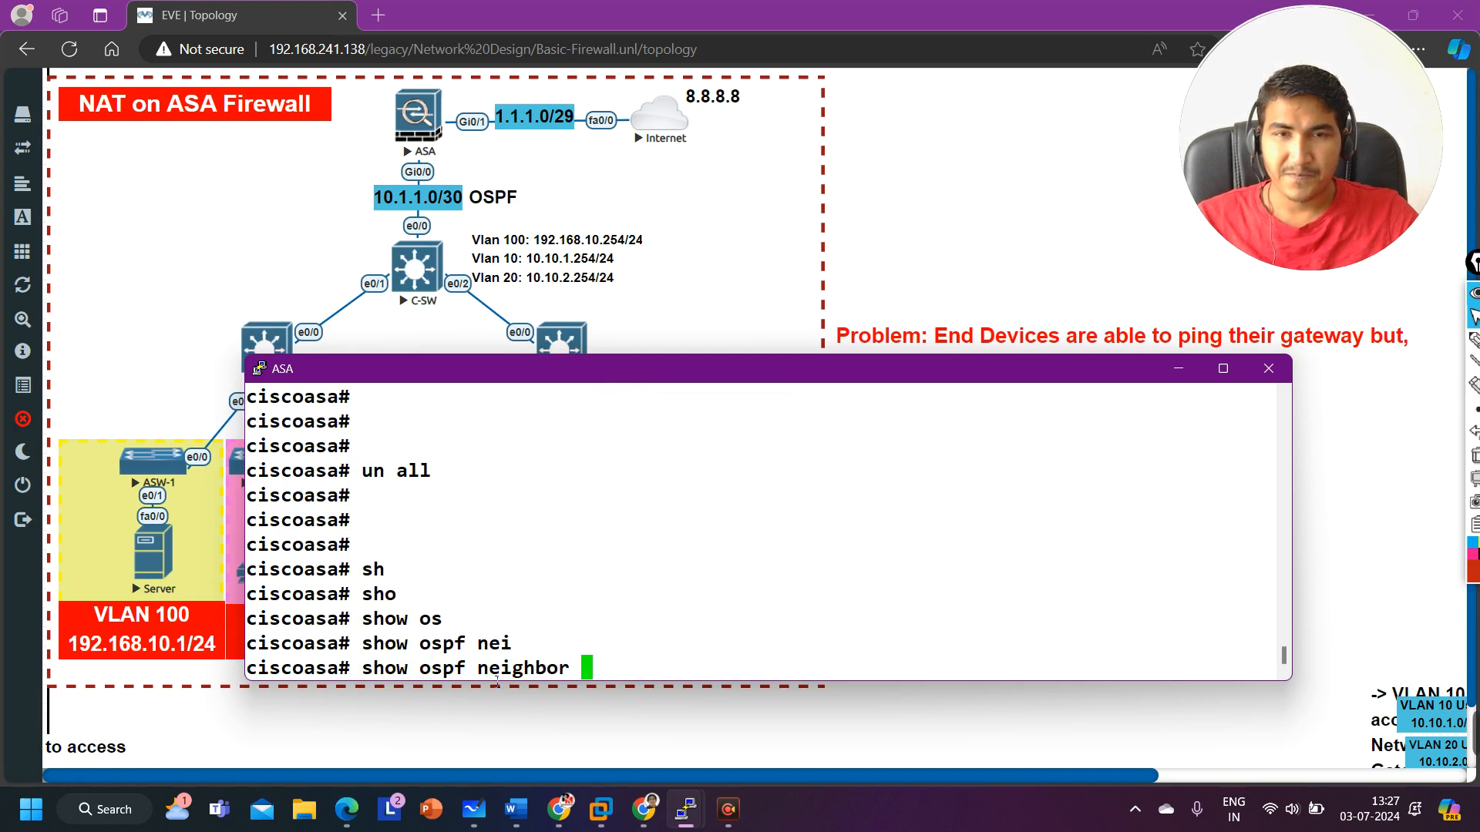
key("Return")
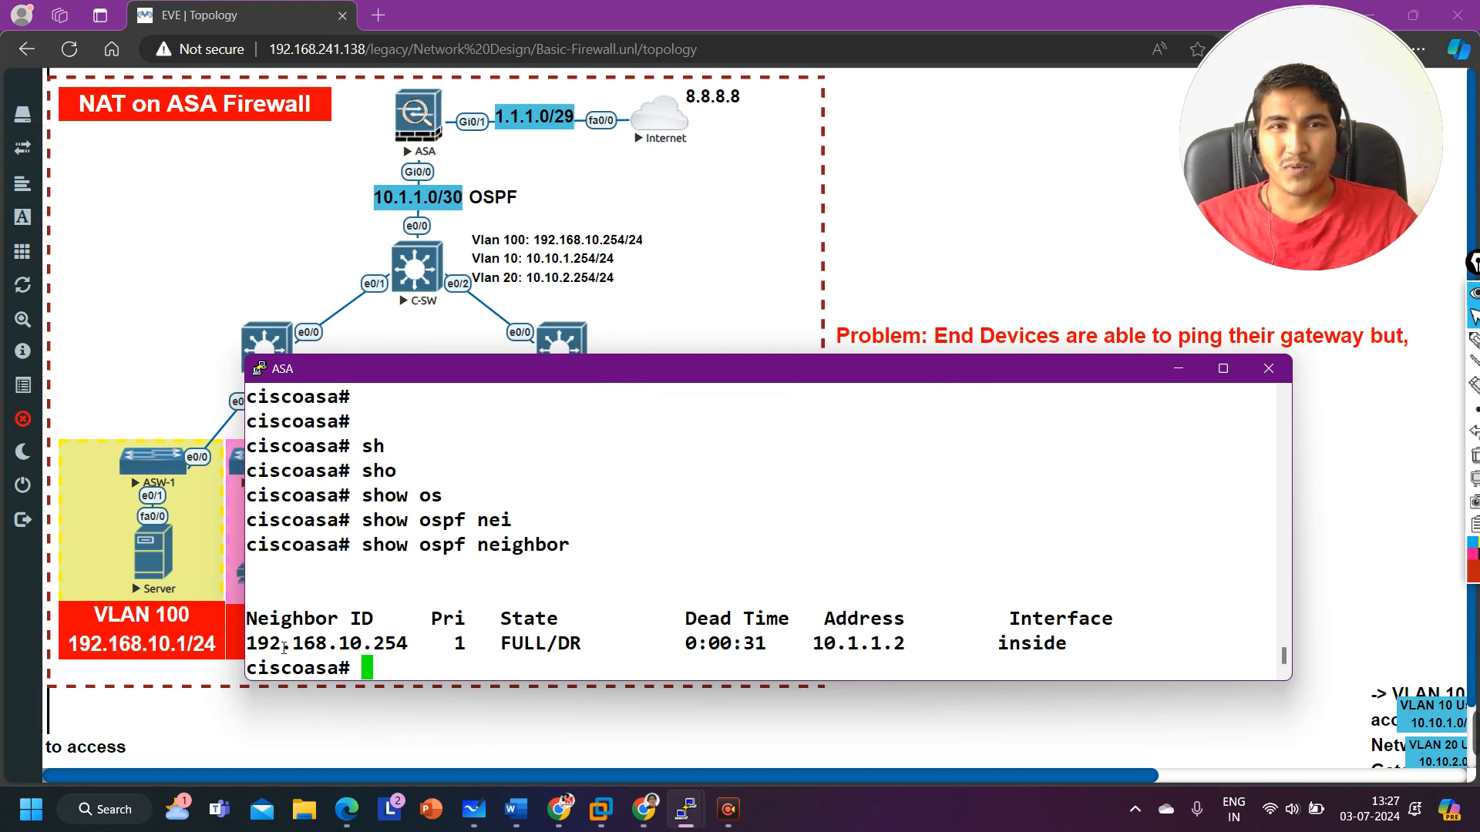
Step: Display the ASA's OSPF-learned routes with show route ospf and review the VLAN networks
type("sh")
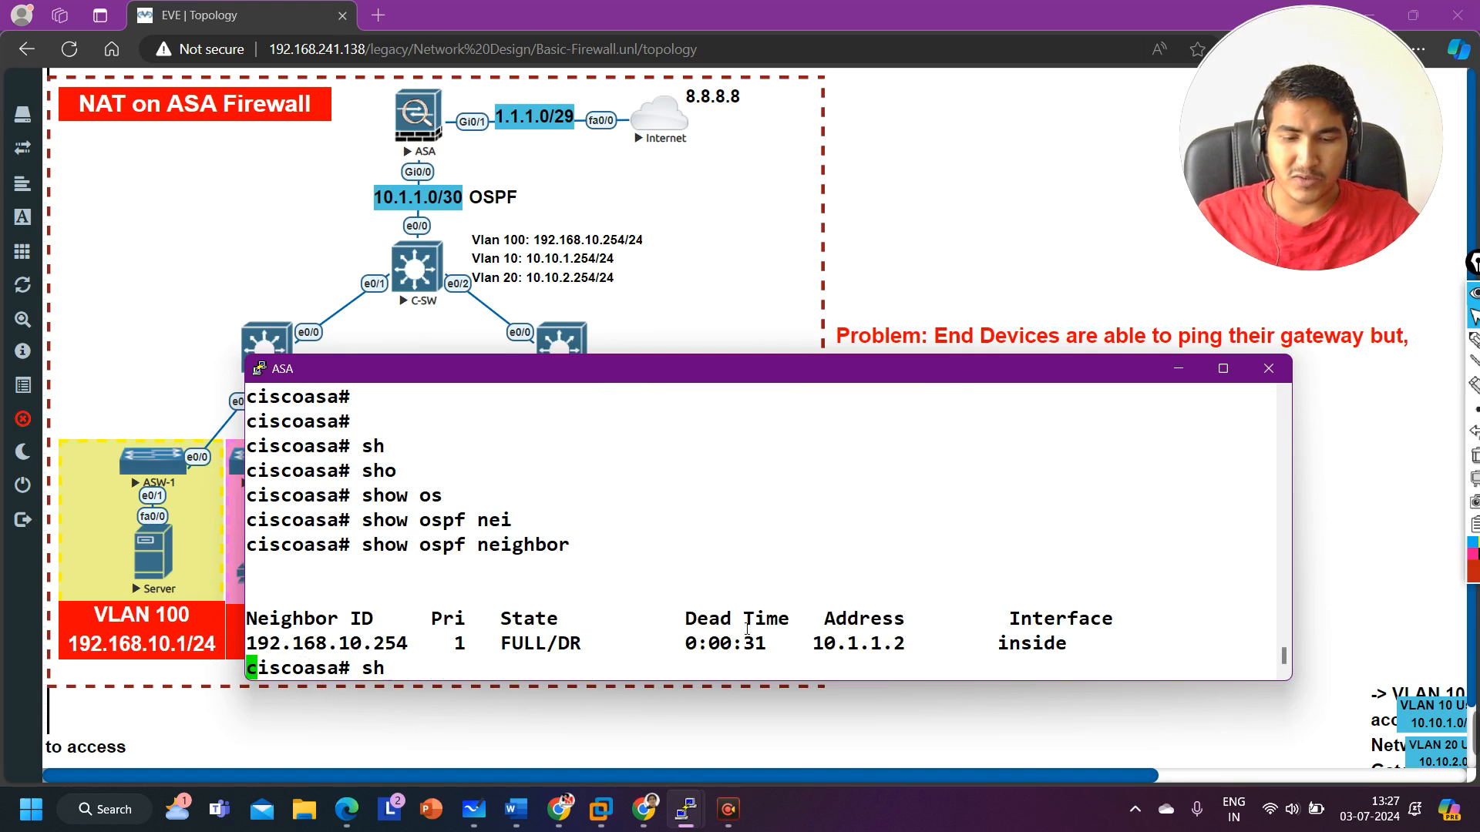
key("Tab")
type("ro")
key("Tab")
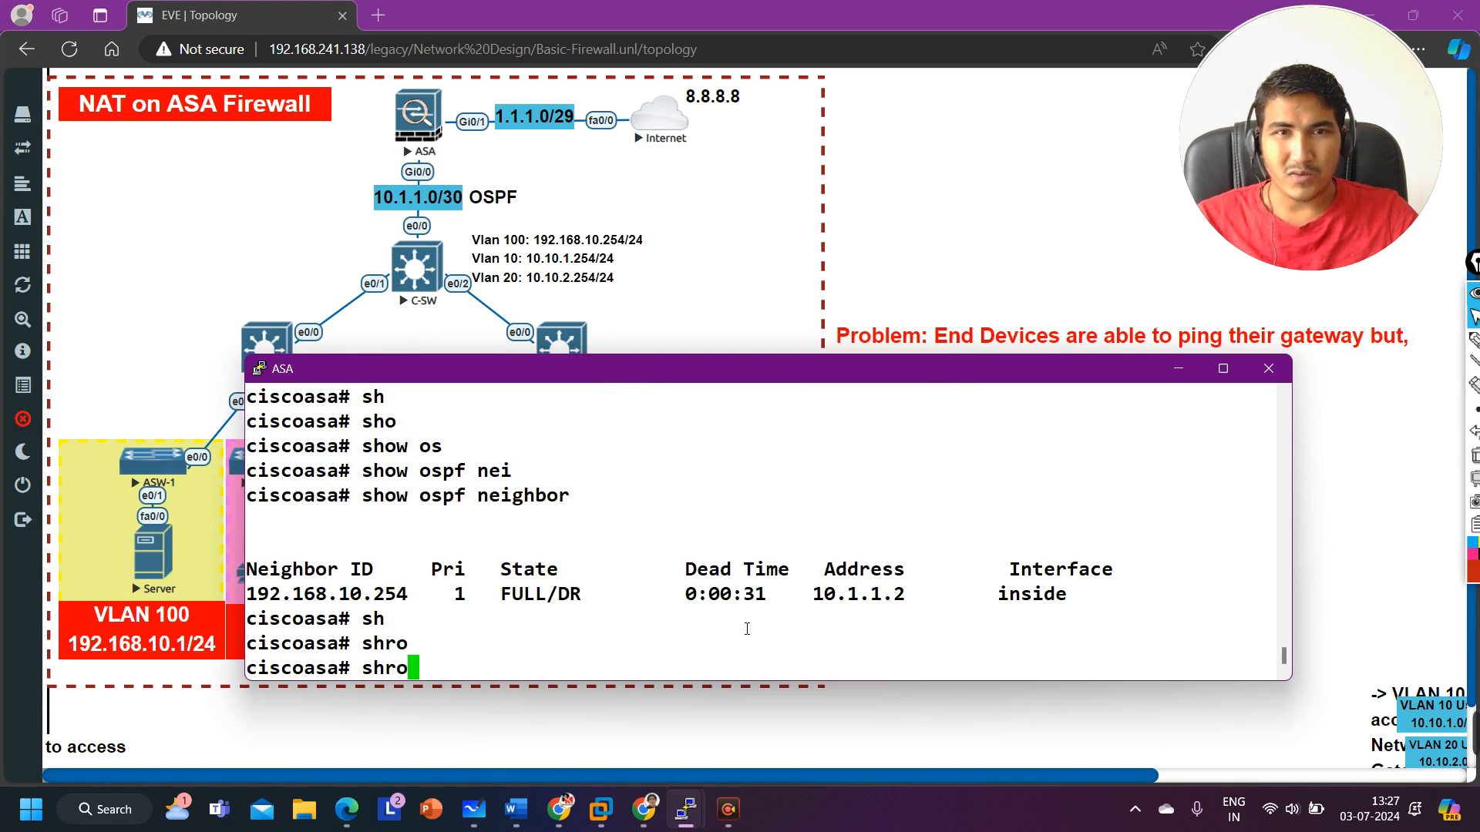
key("BackSpace")
key("BackSpace")
type("o")
key("Tab")
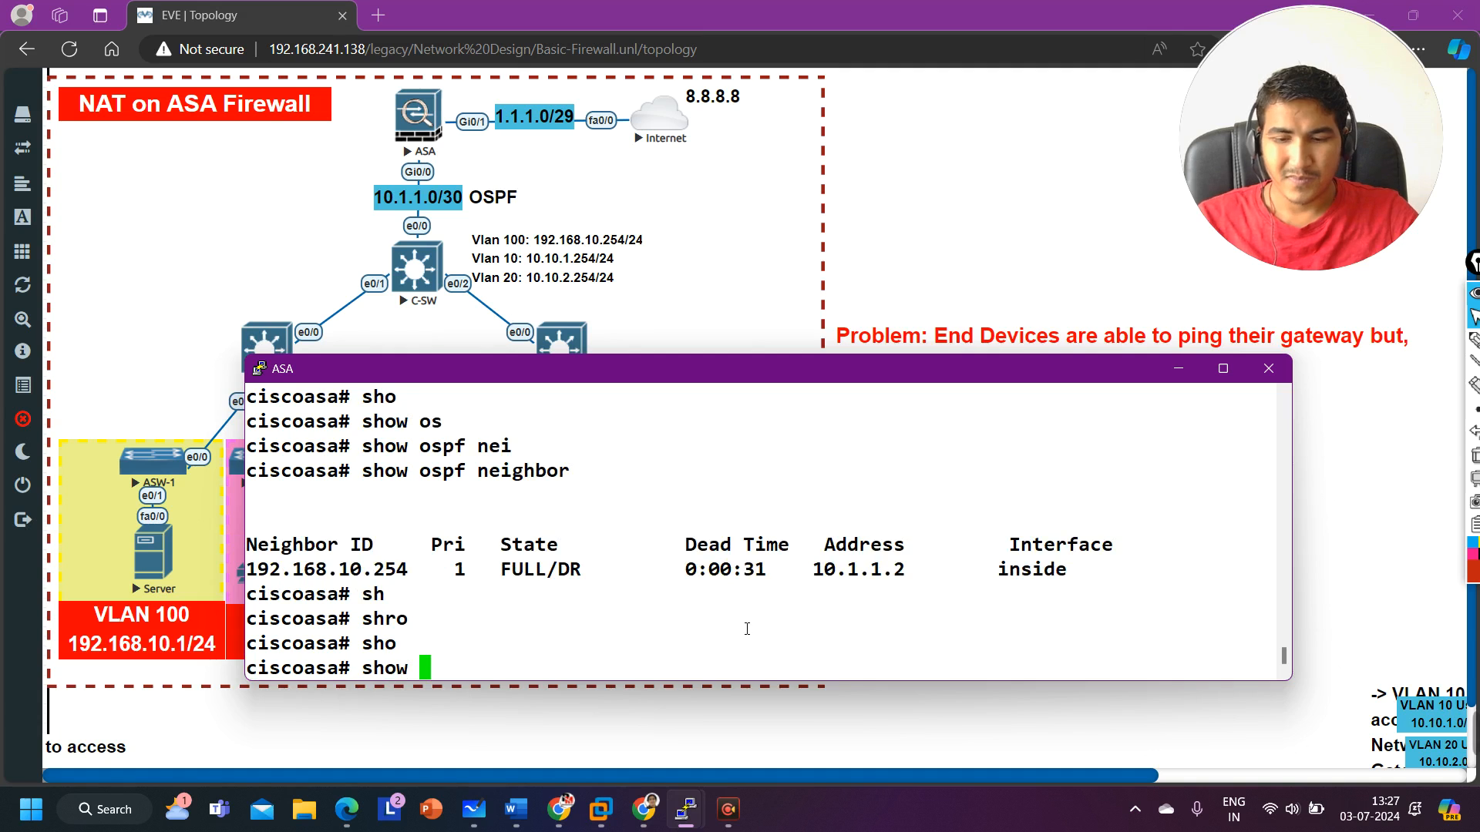
type("ro")
key("Tab")
type("os")
key("Tab")
key("Return")
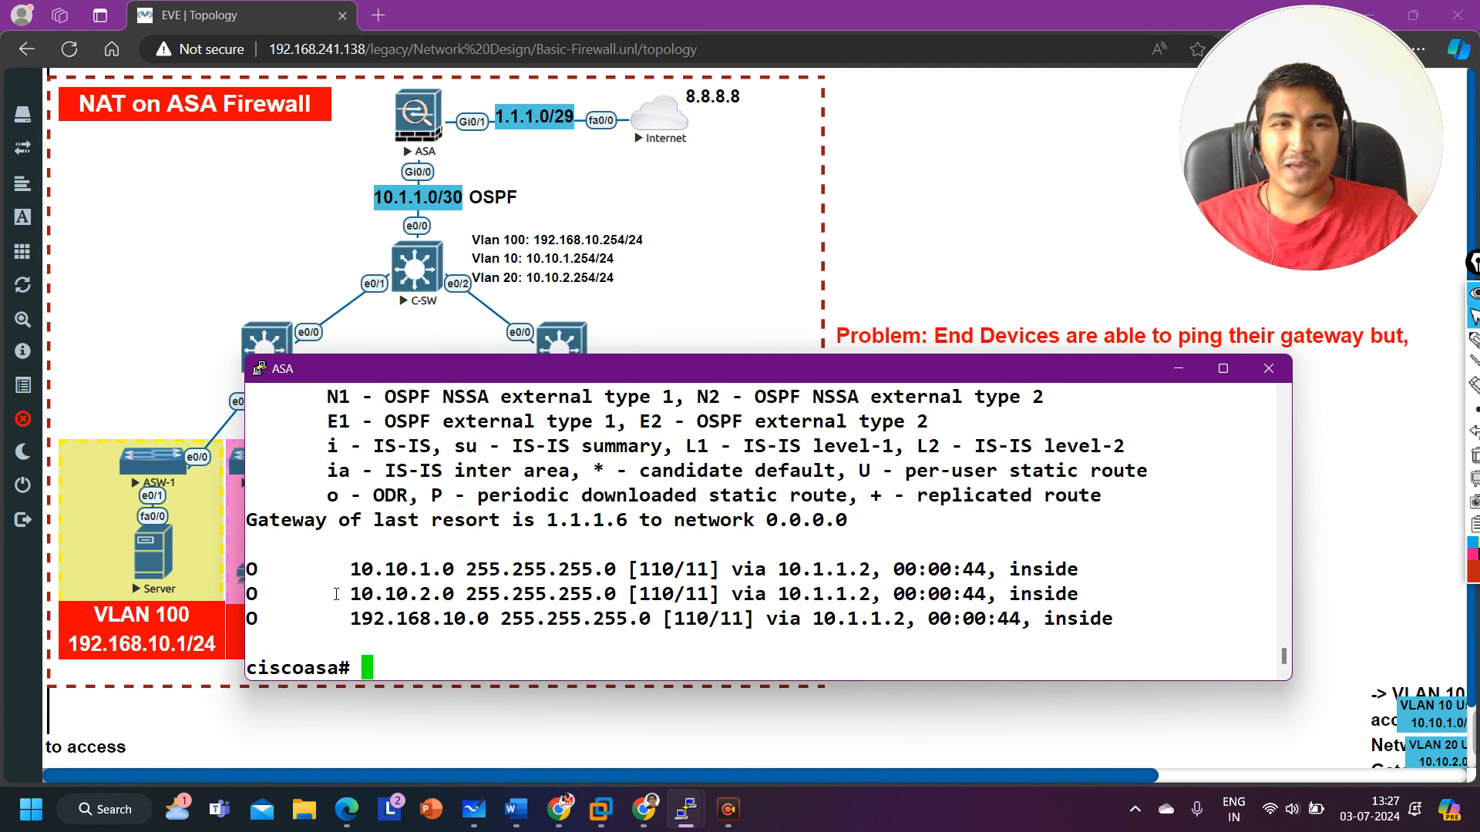
left_click_drag(262, 581, 1141, 637)
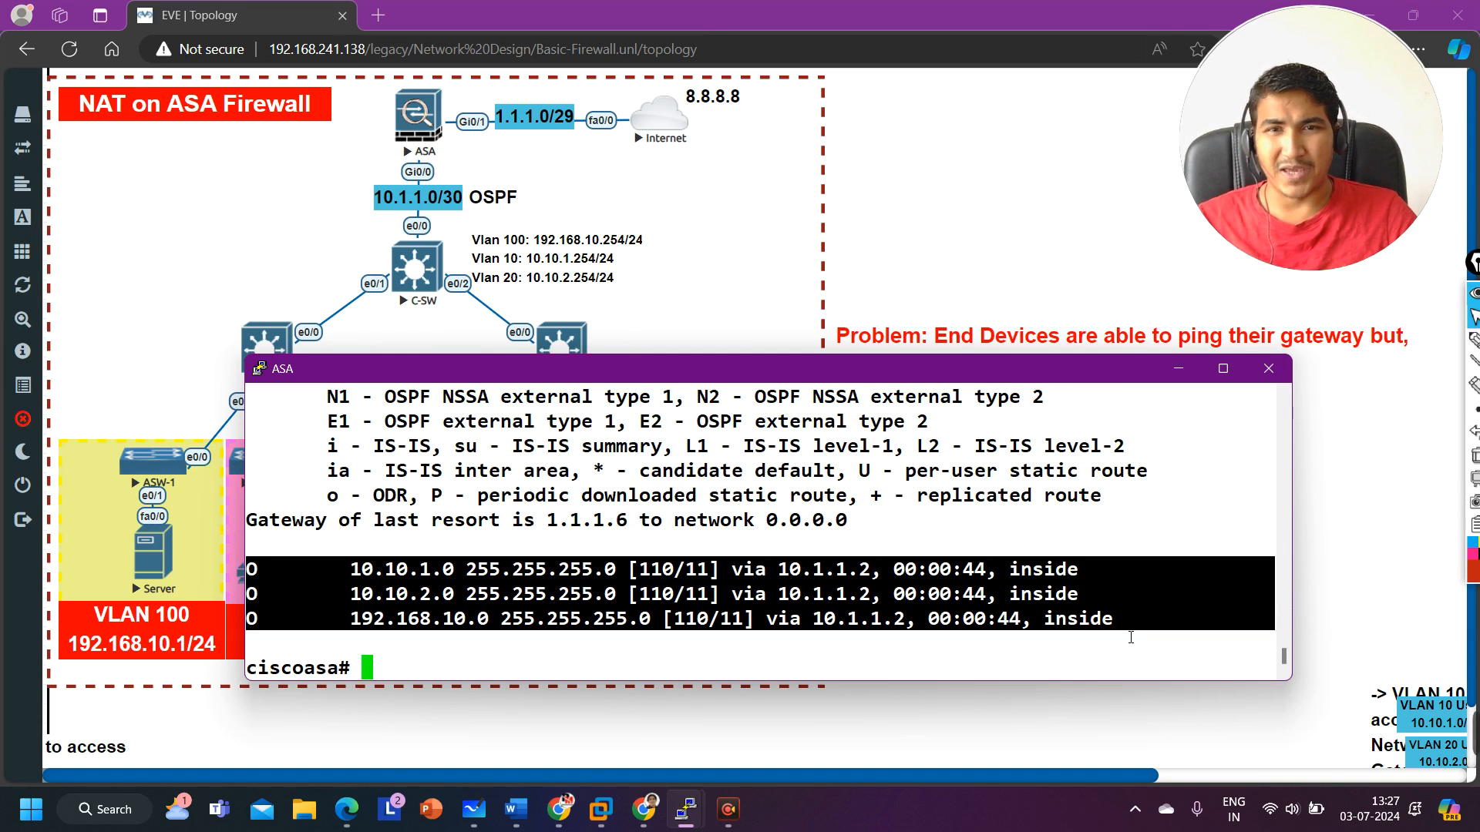
Step: Switch to the core switch console and display its OSPF routes with show ip route ospf
mouse_move(685, 809)
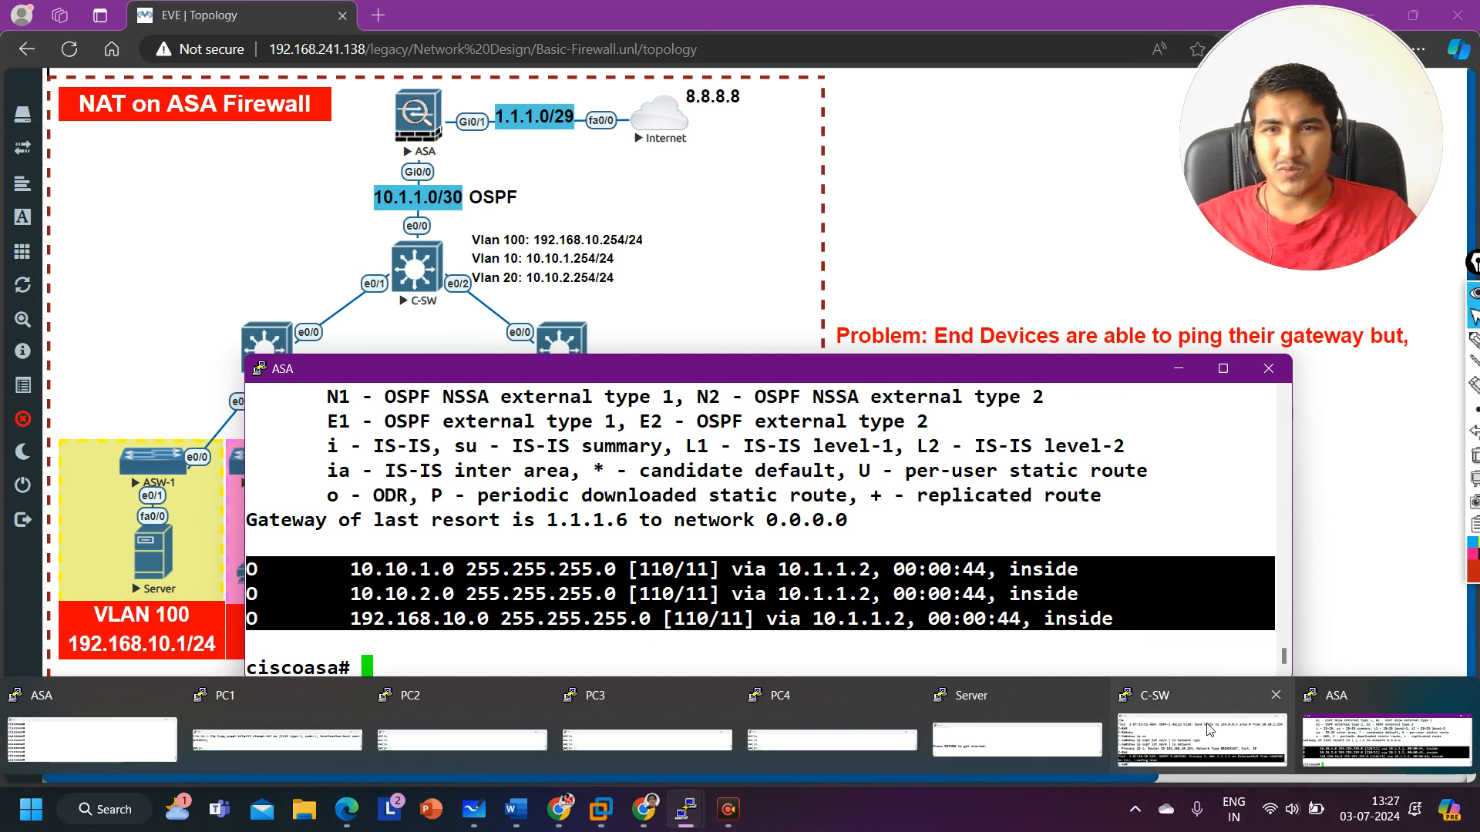
left_click(847, 740)
key("Return")
type("sh")
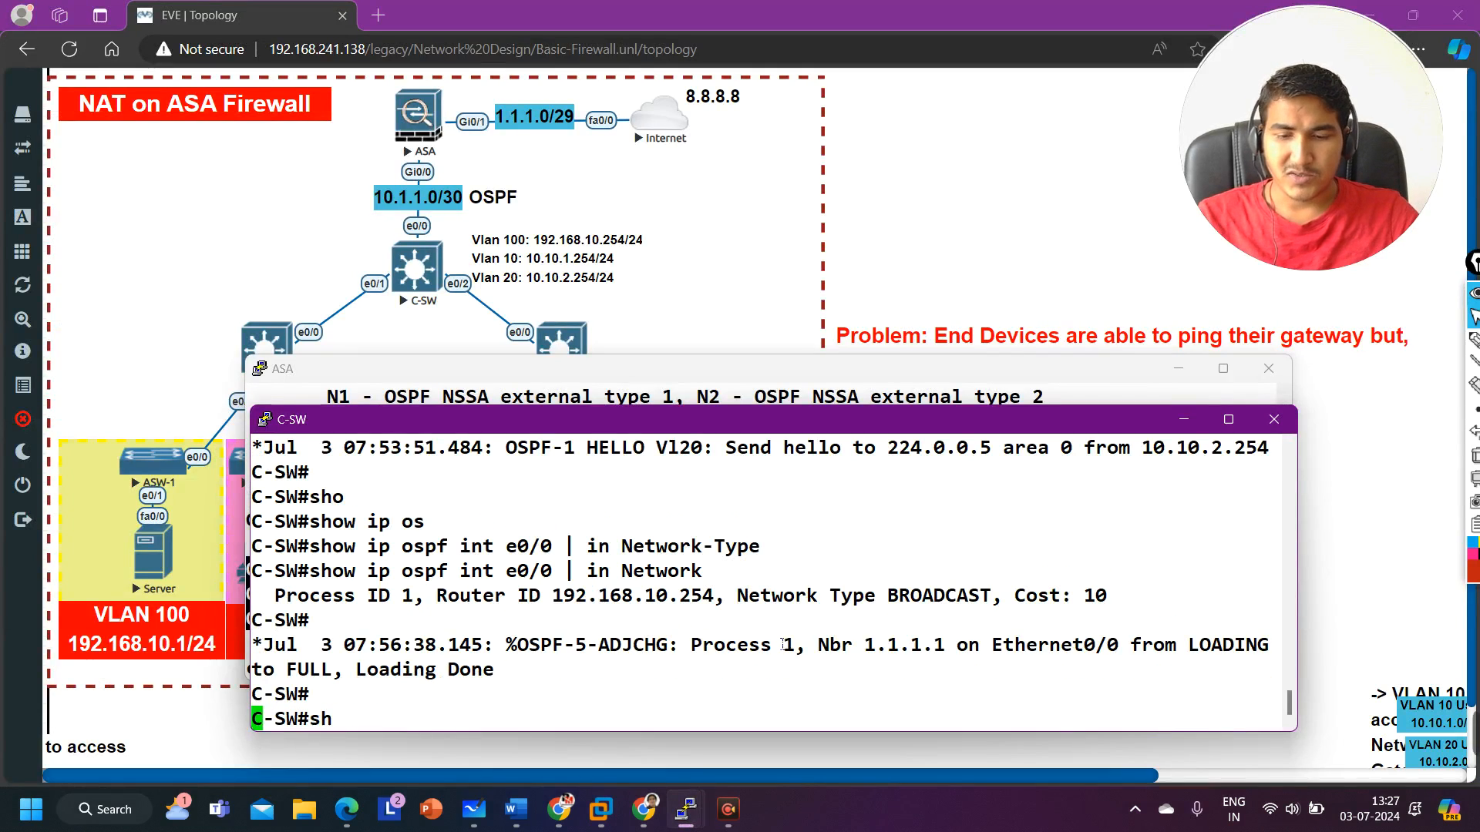
key("Tab")
type("ip ro")
key("Tab")
type("os")
key("Tab")
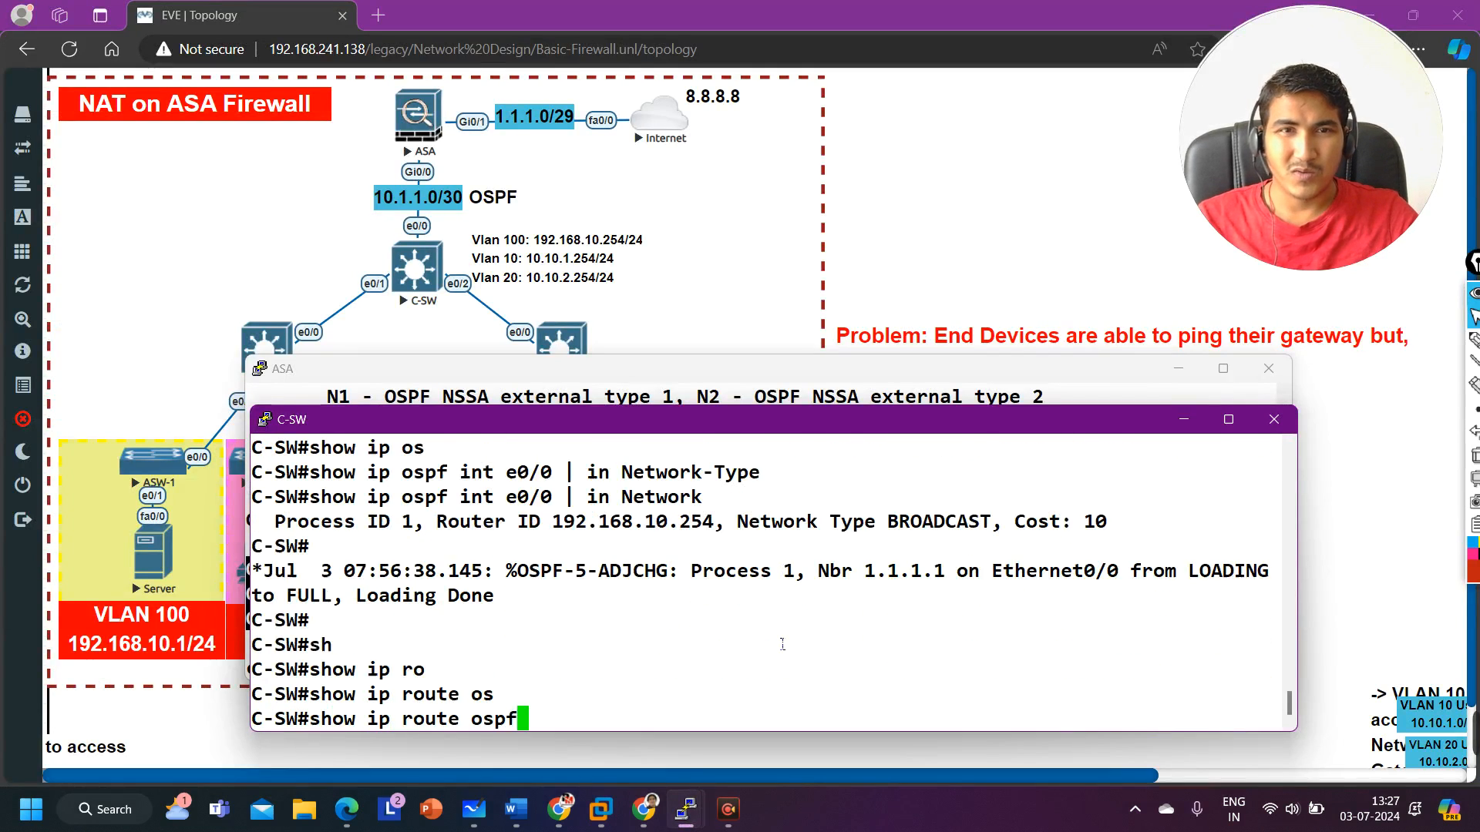
key("Return")
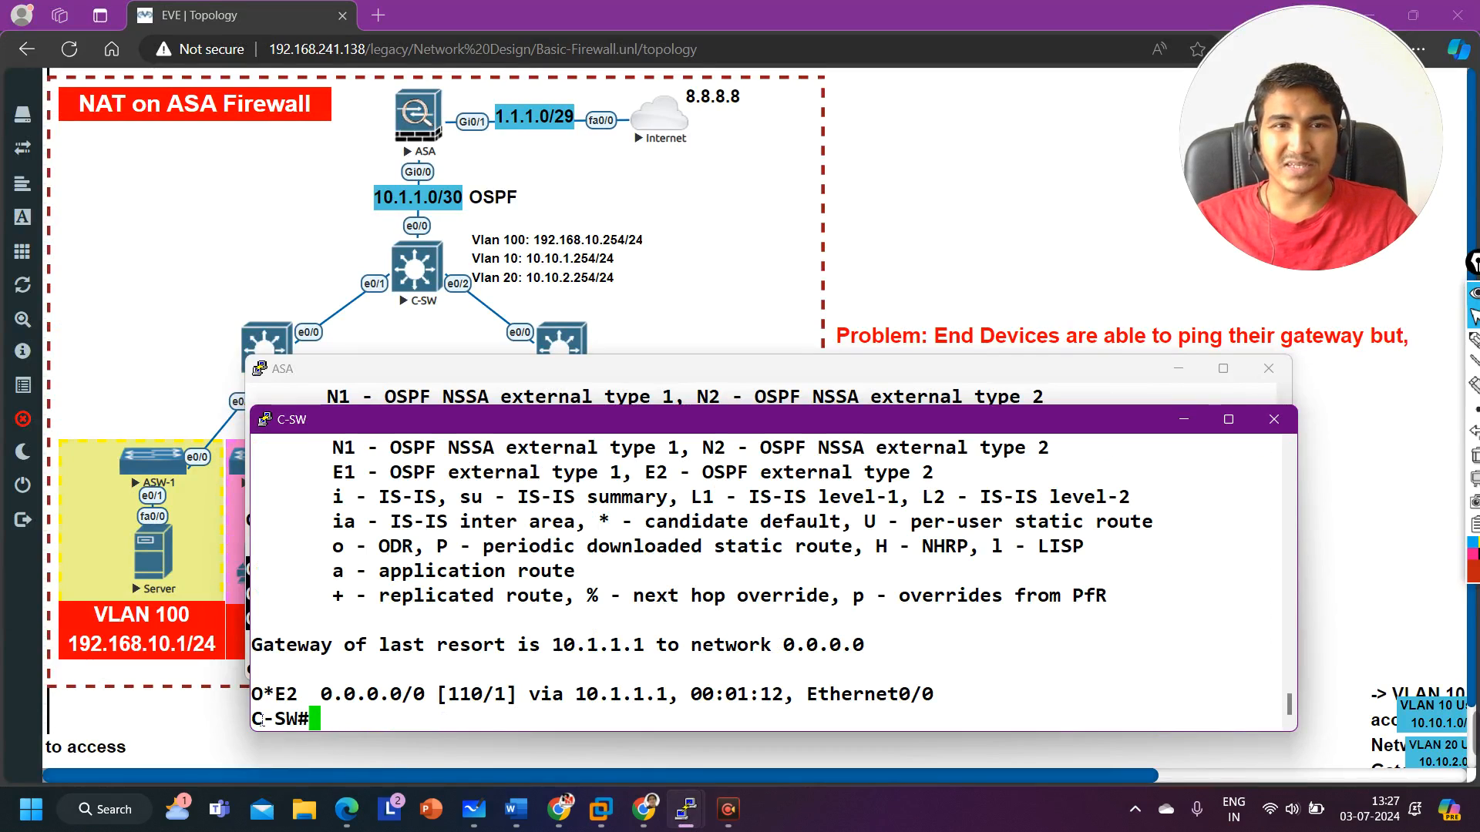
left_click_drag(264, 702, 950, 706)
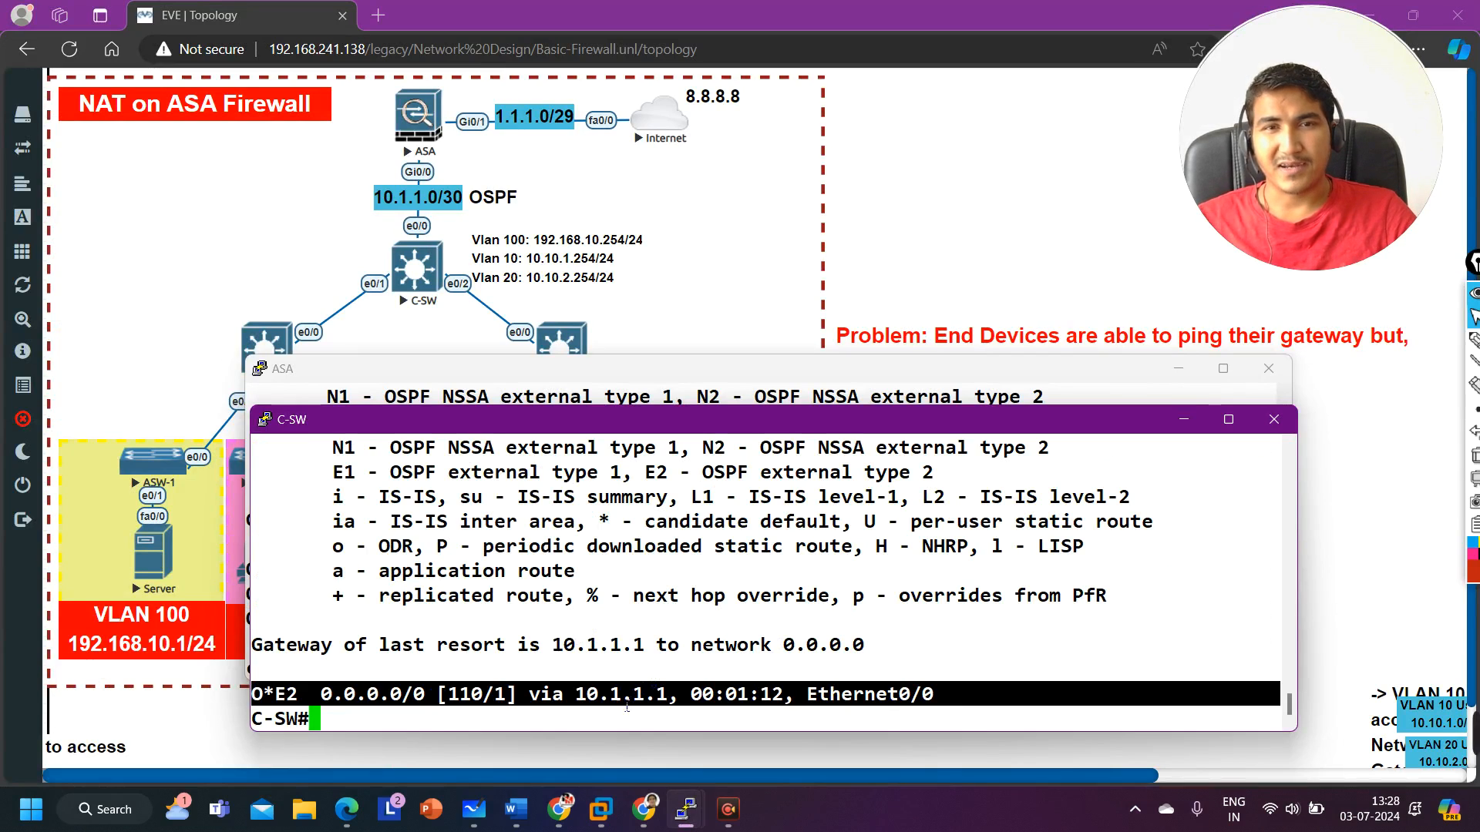
Step: Ping the ASA's inside address 10.1.1.1 from the core switch
left_click_drag(565, 703, 672, 707)
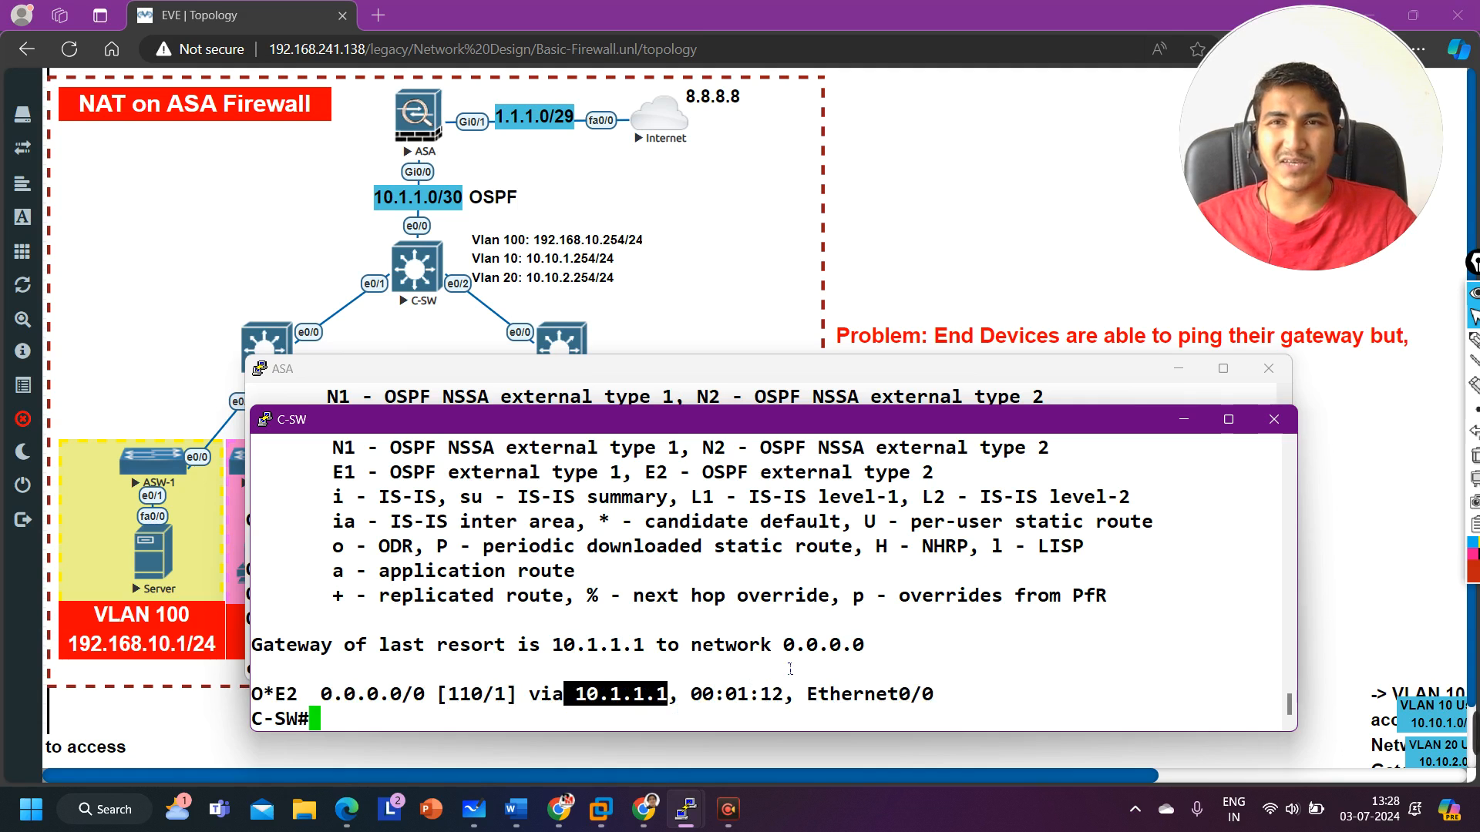
type("ping ")
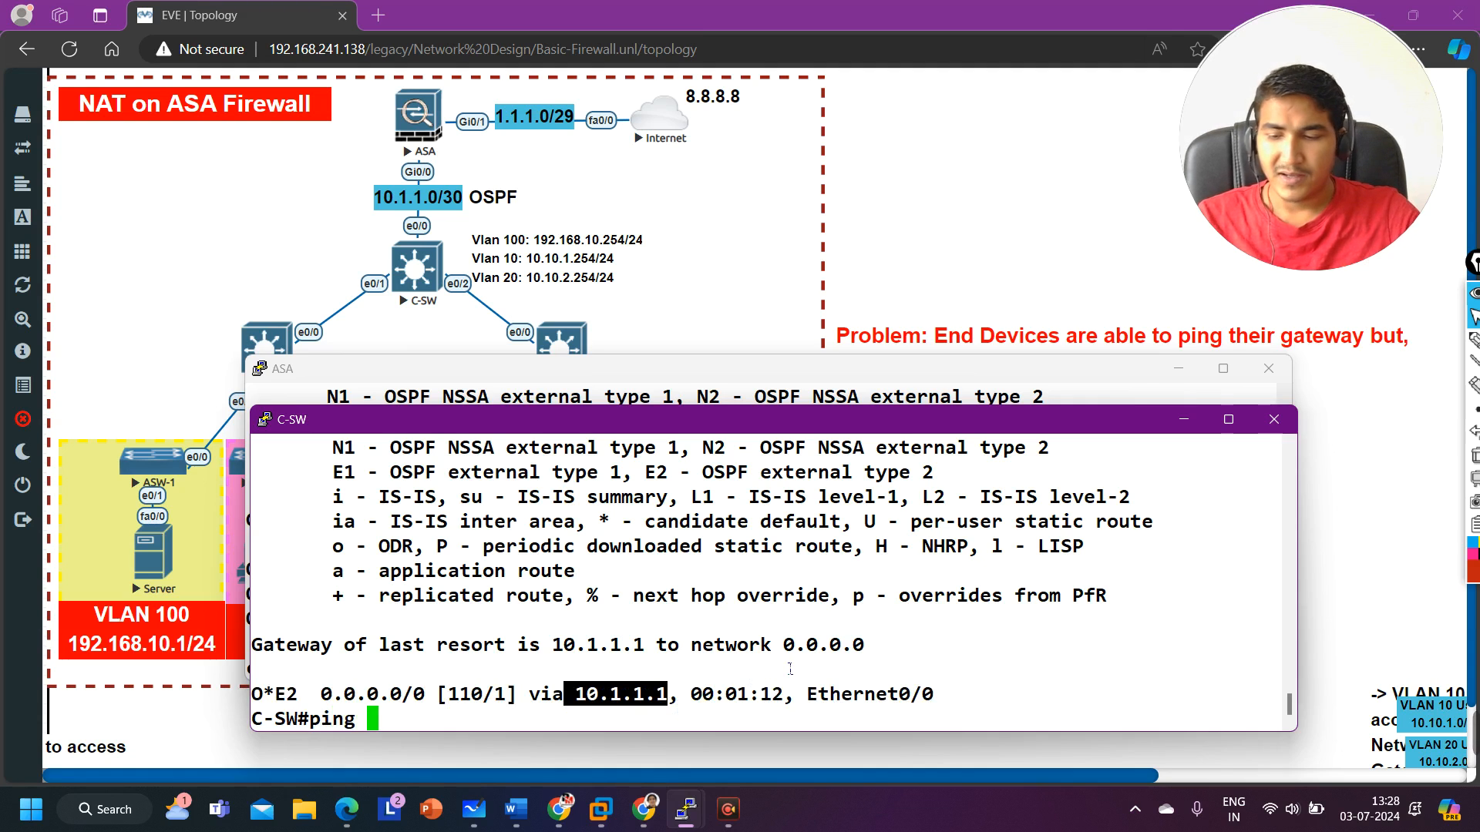
type("10.1.1.1")
key("Return")
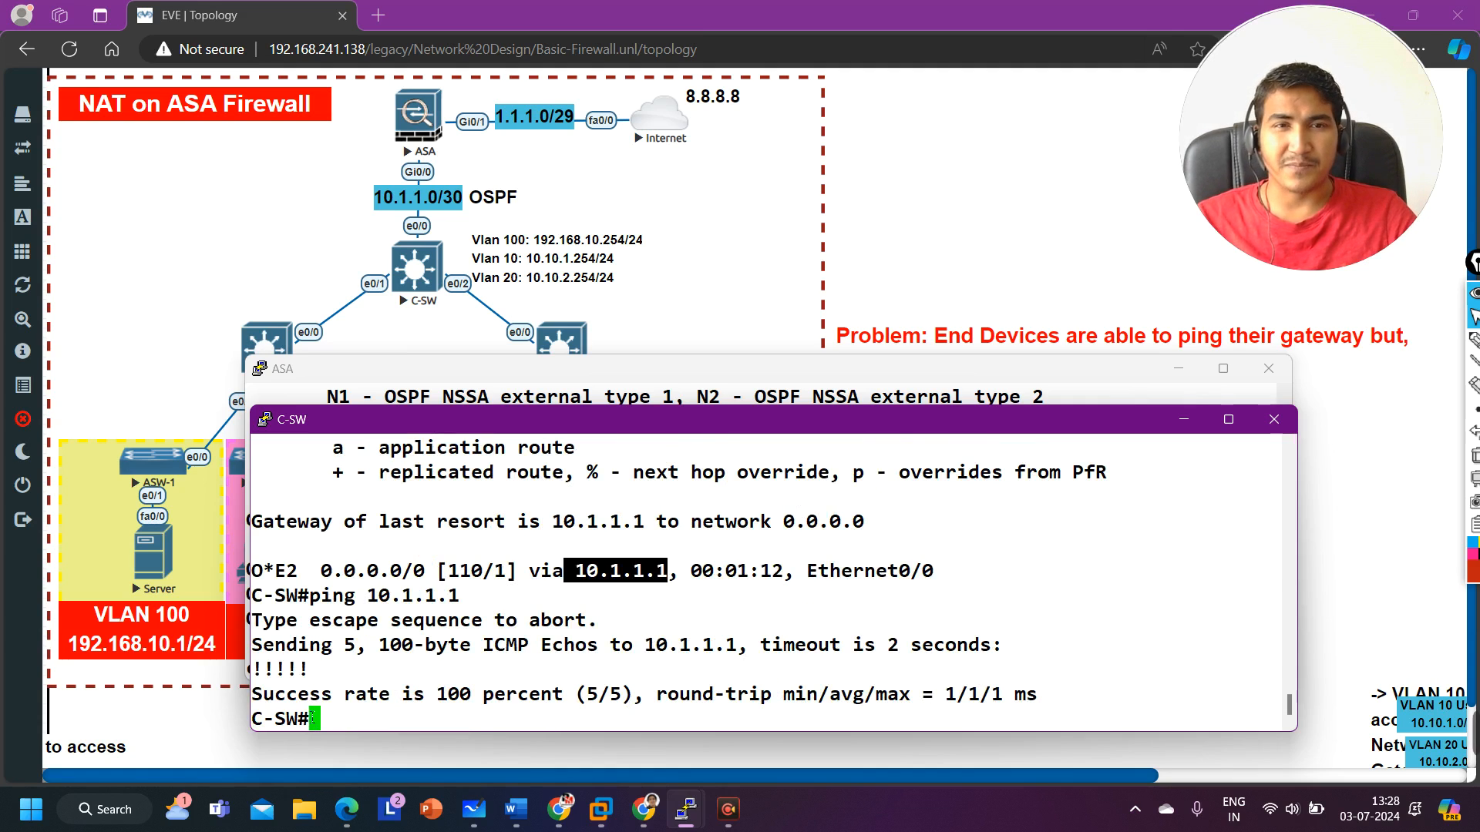
left_click_drag(263, 694, 645, 703)
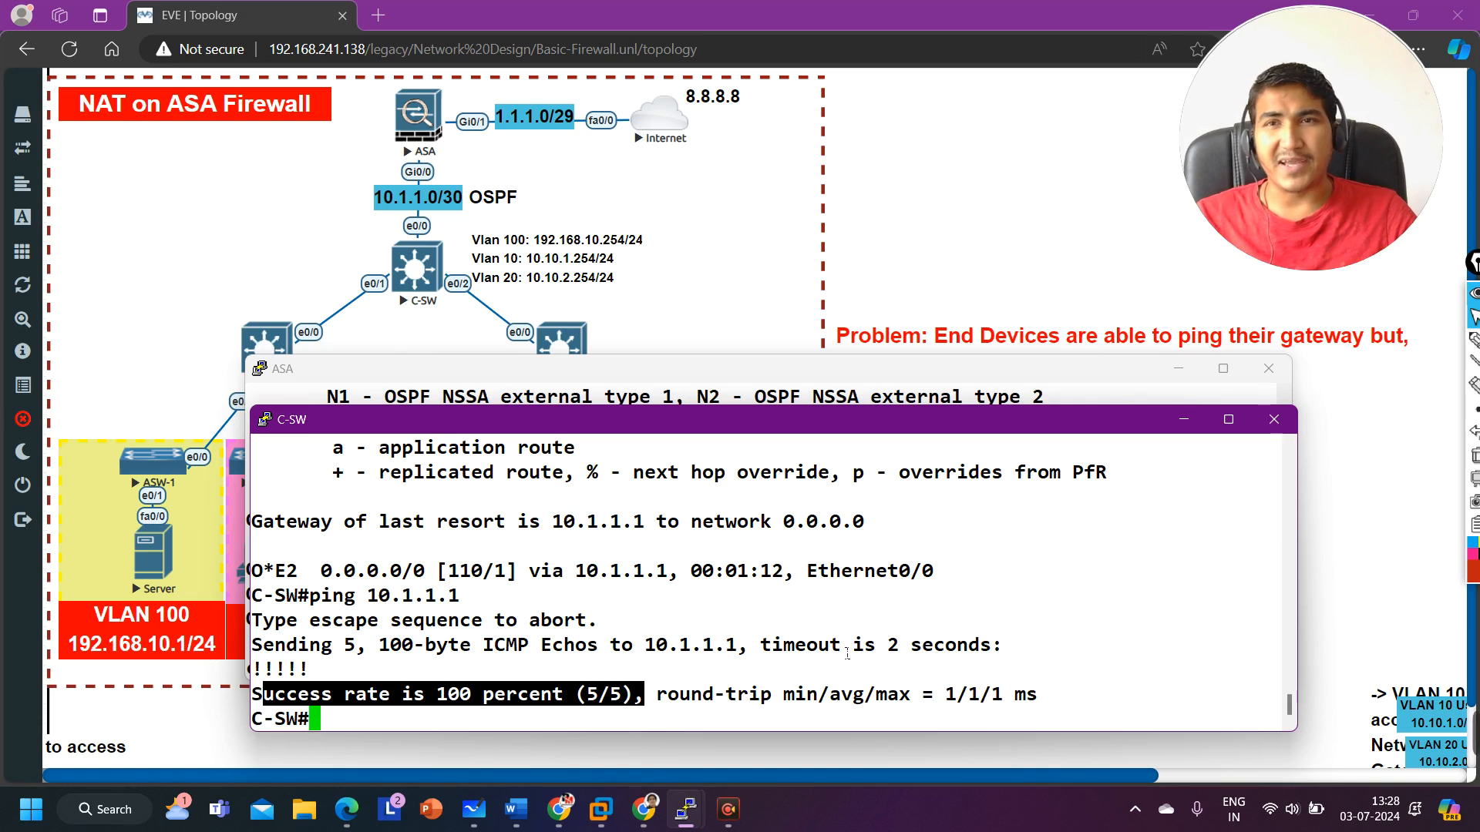
Step: Minimize the ASA and core switch consoles, open PC1's console and ping 8.8.8.8
left_click(1183, 419)
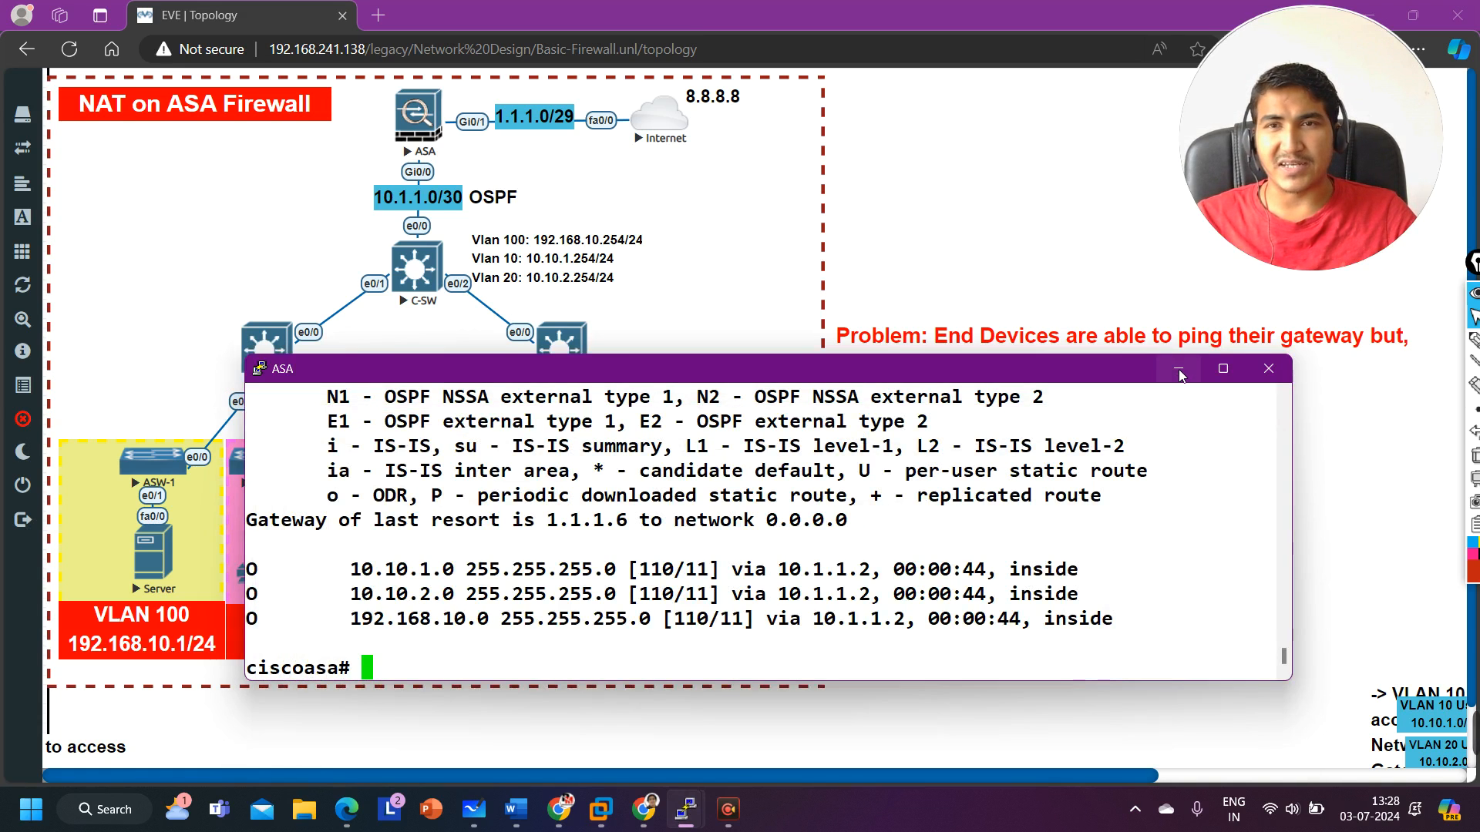
left_click(1177, 368)
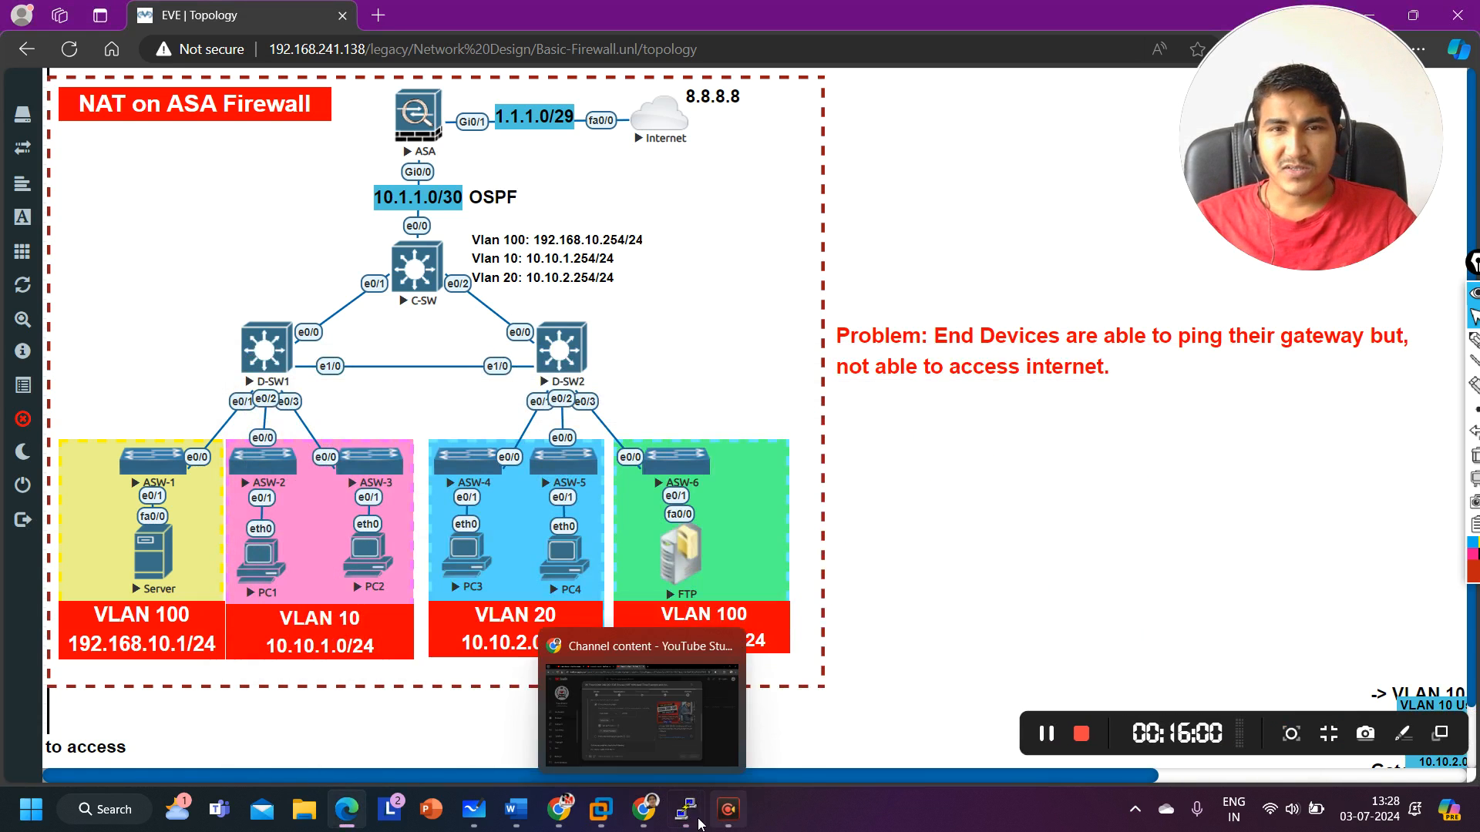
mouse_move(684, 823)
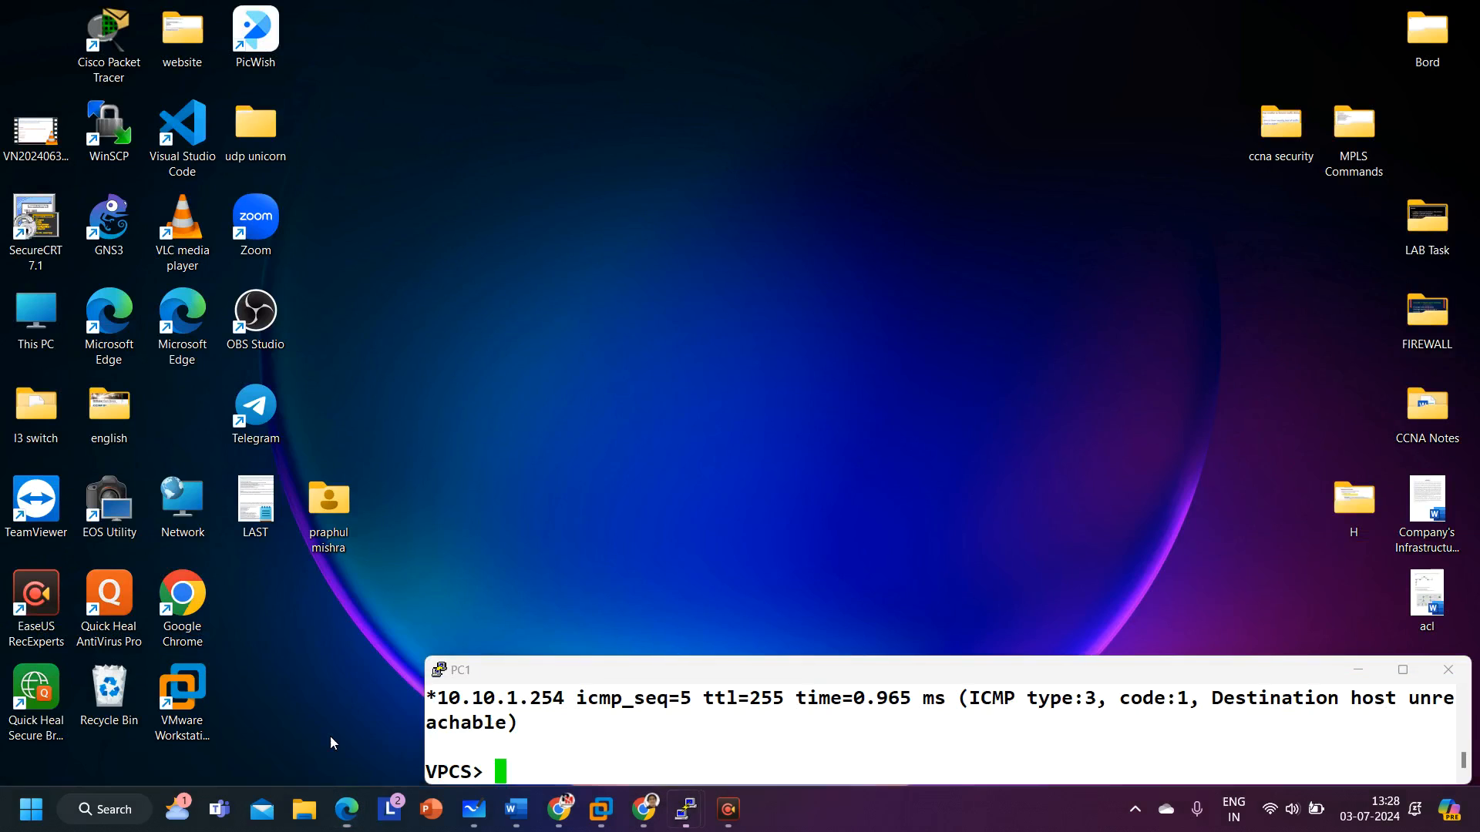
left_click(329, 737)
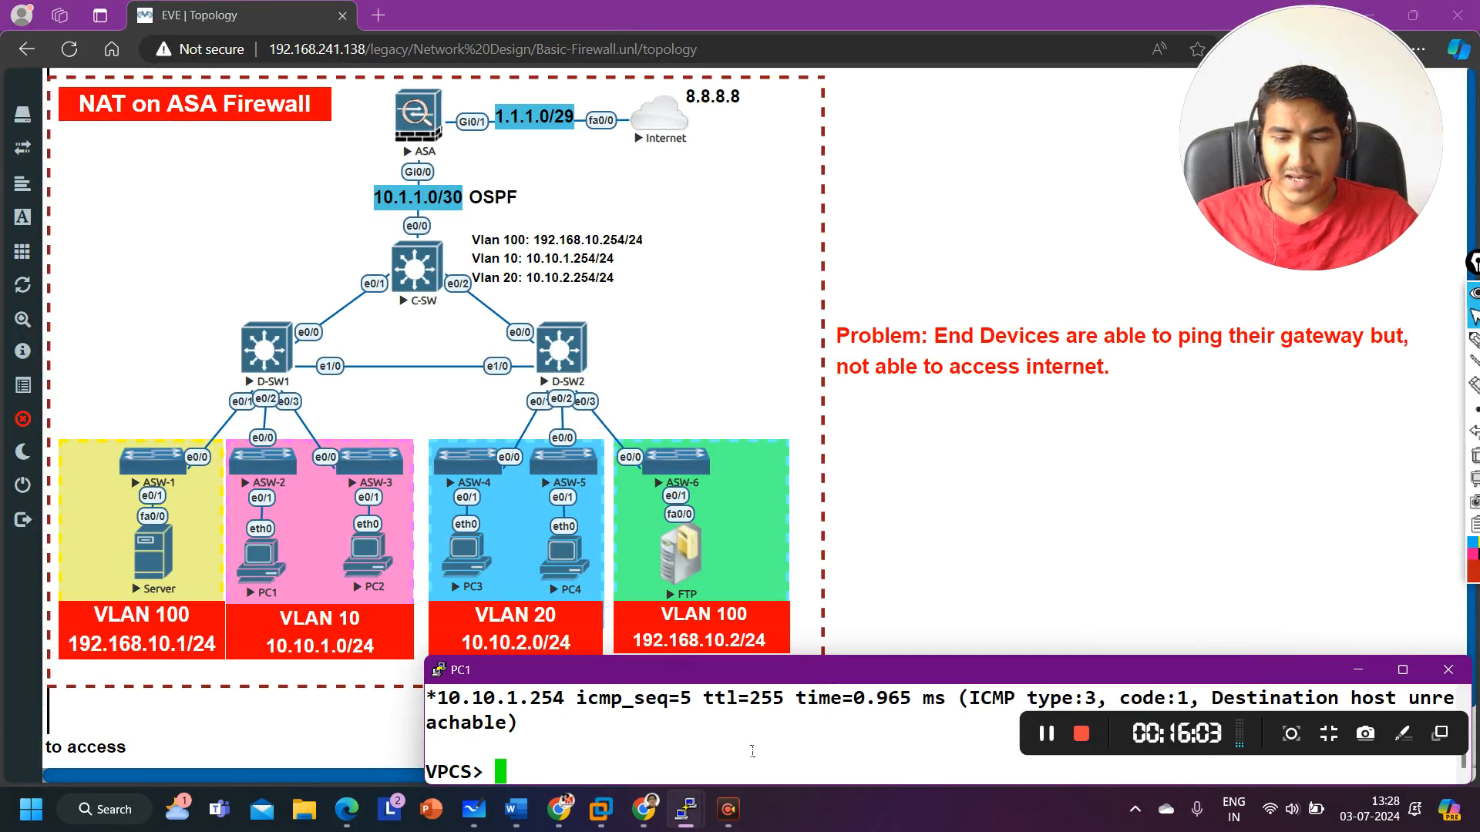
type("ping 8.8")
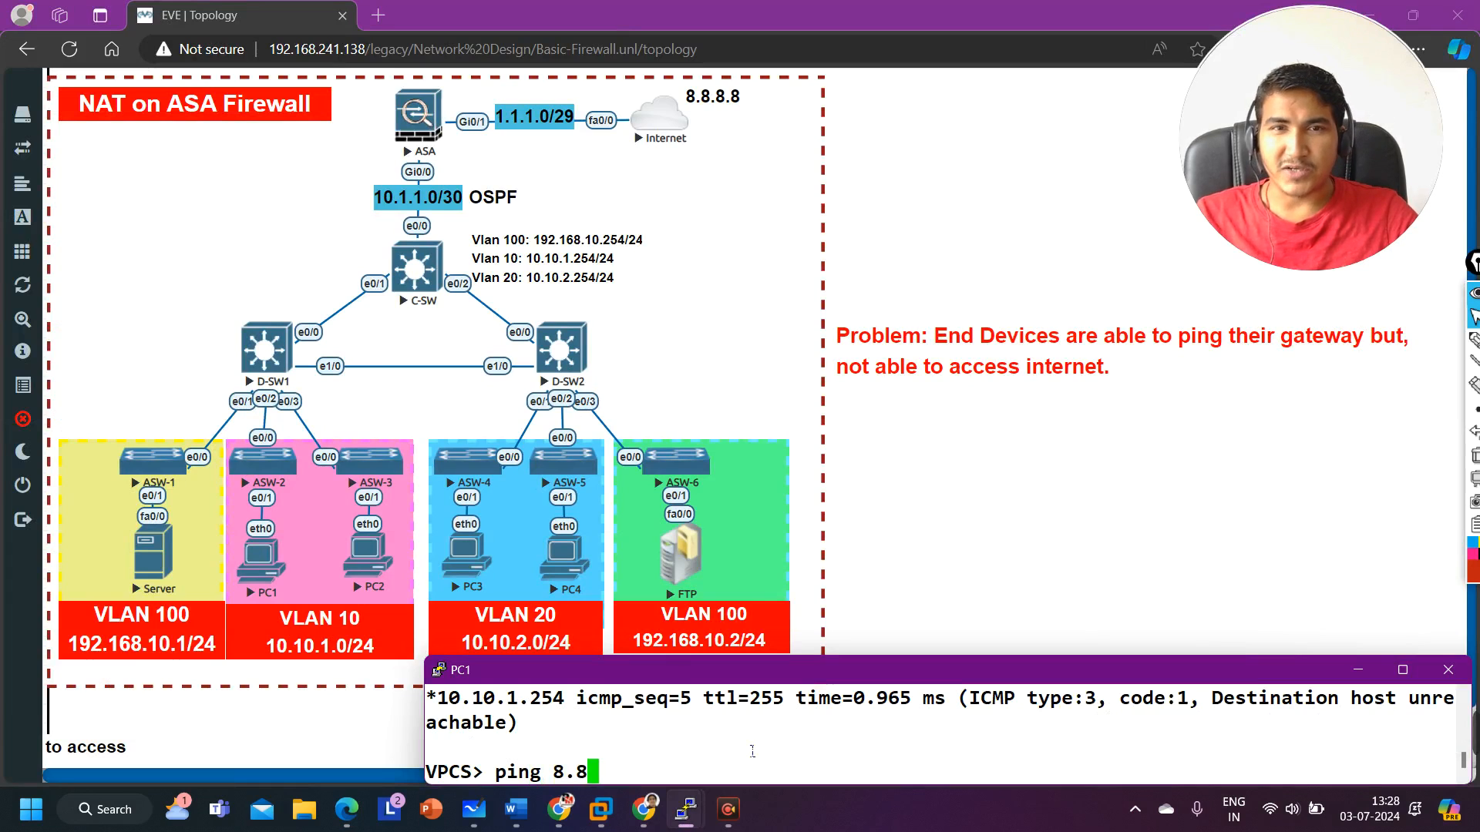
type(".8.8")
key("Return")
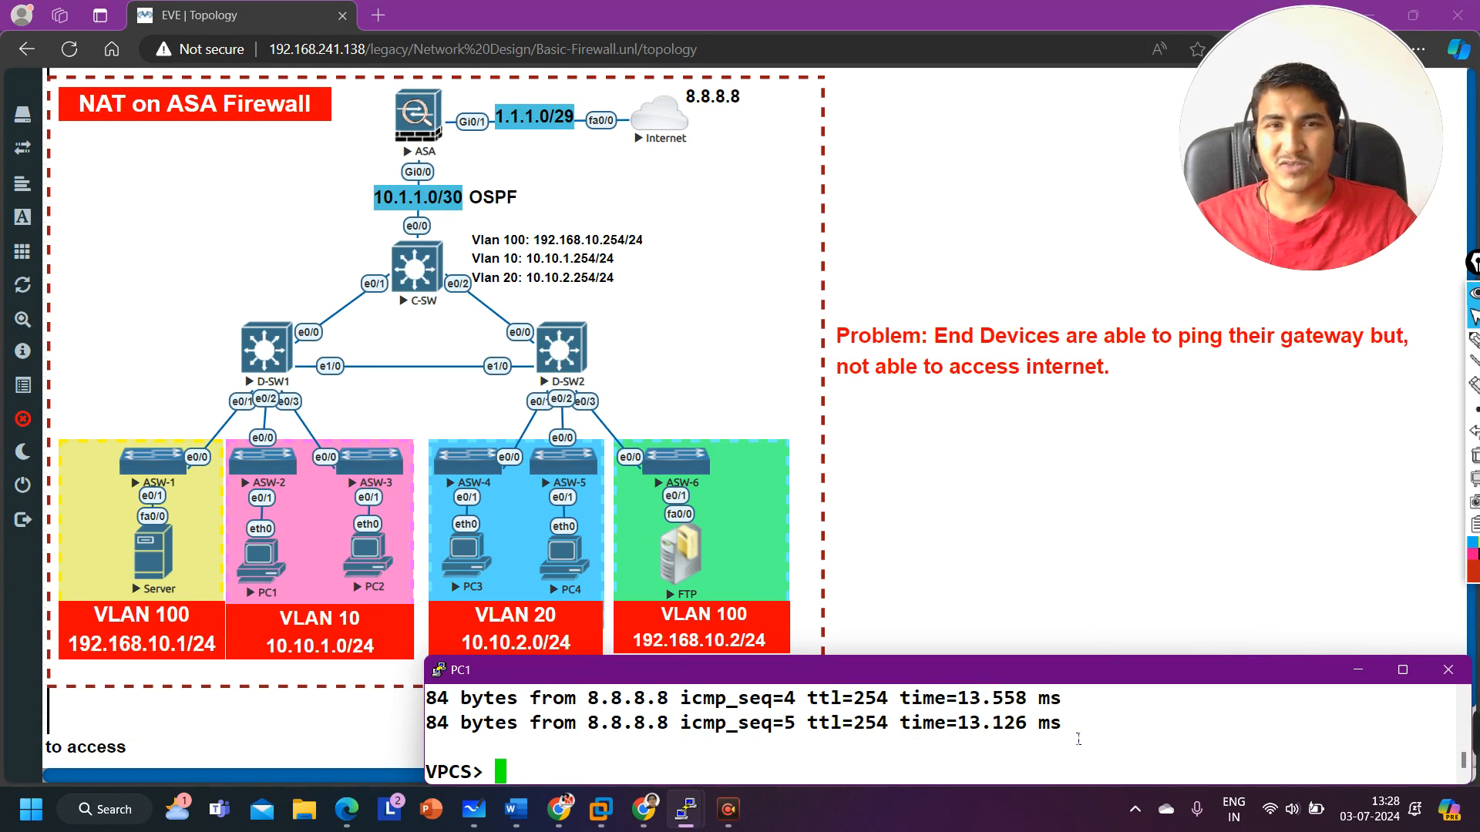
Step: Open PC2's console and request an address from DHCP with ip dhcp
mouse_move(690, 815)
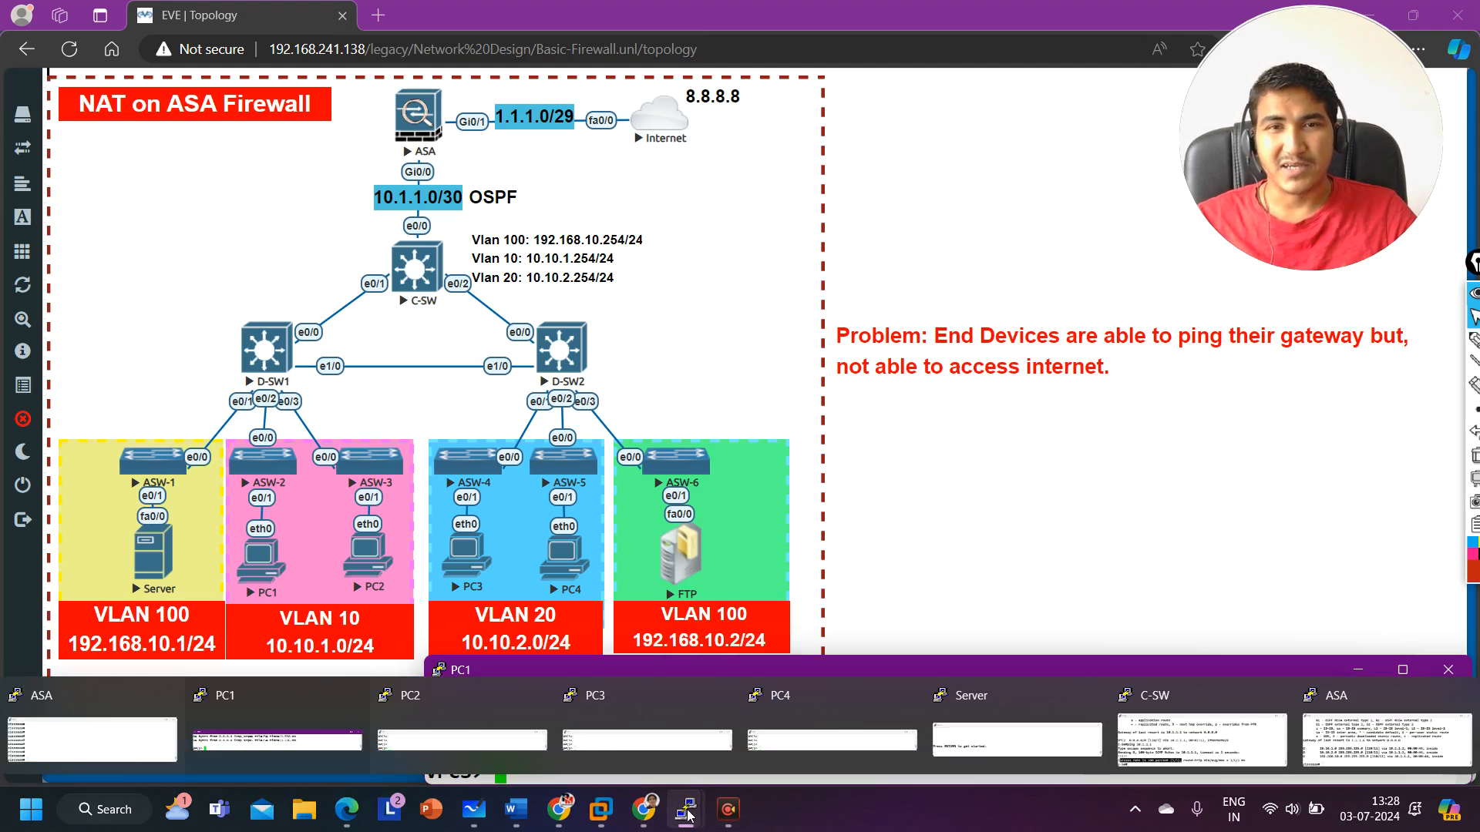
left_click(388, 740)
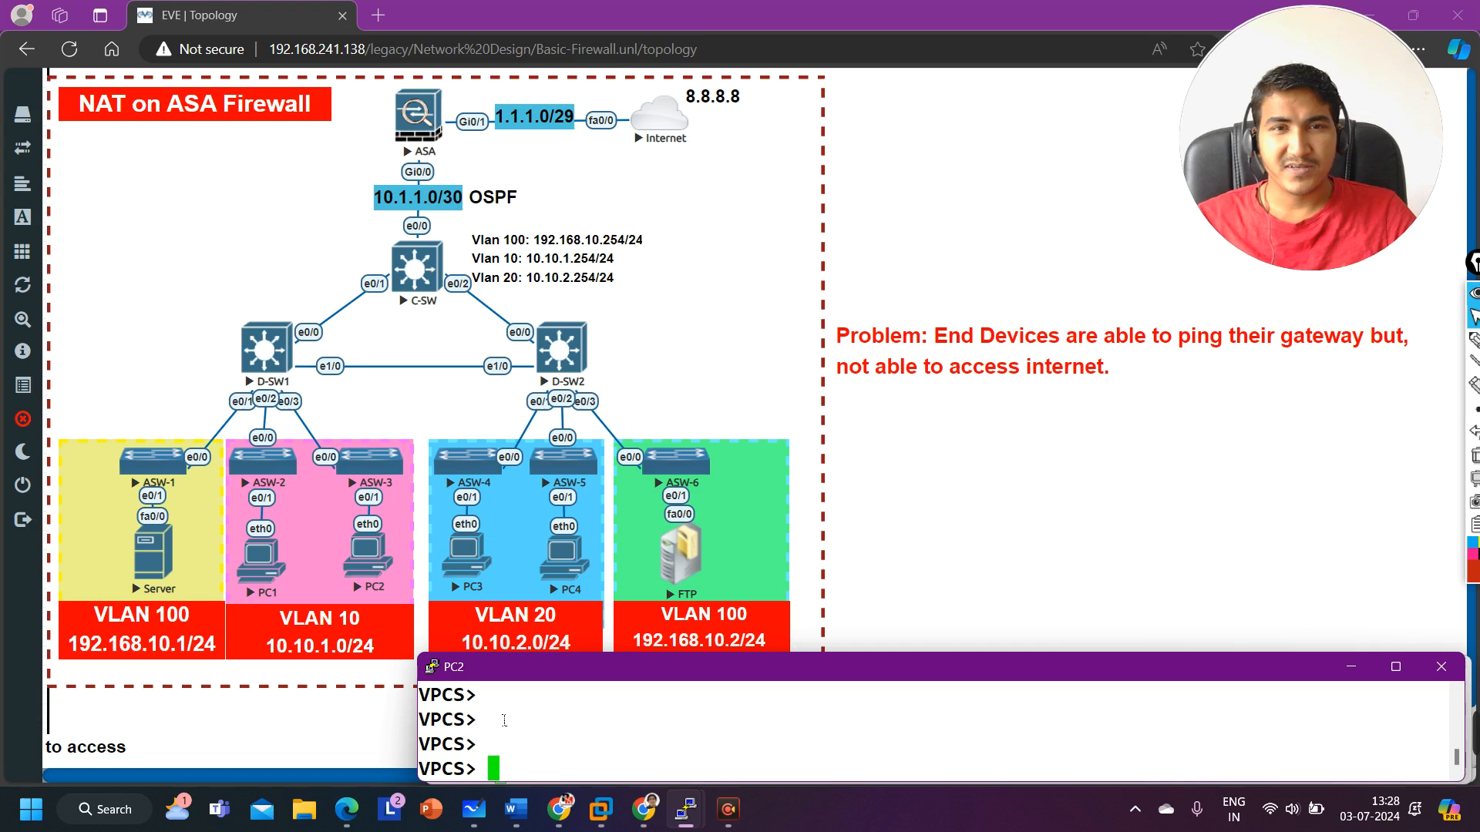
type("pi")
key("BackSpace")
key("BackSpace")
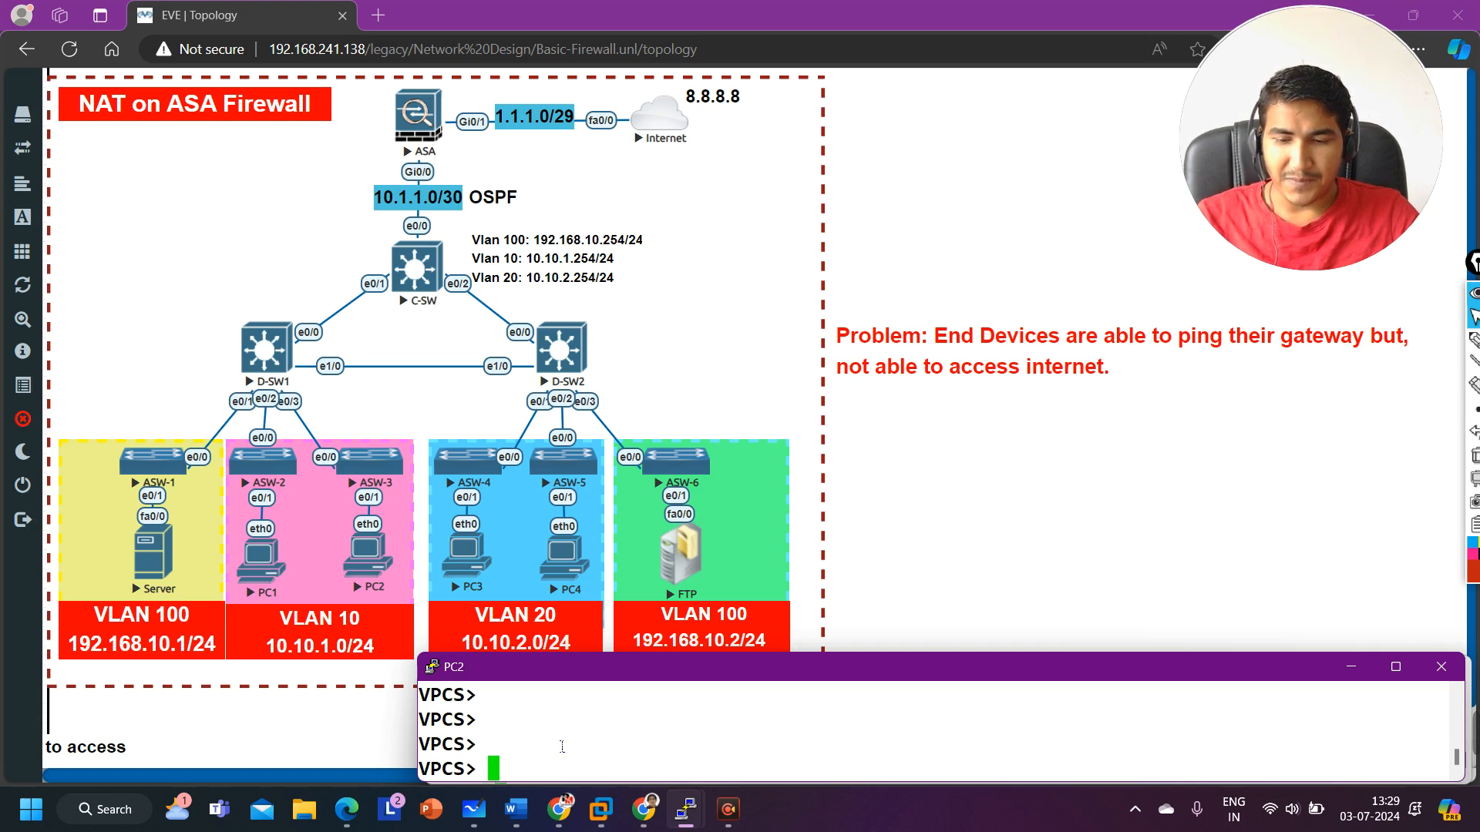
type("ip dhcp")
key("Return")
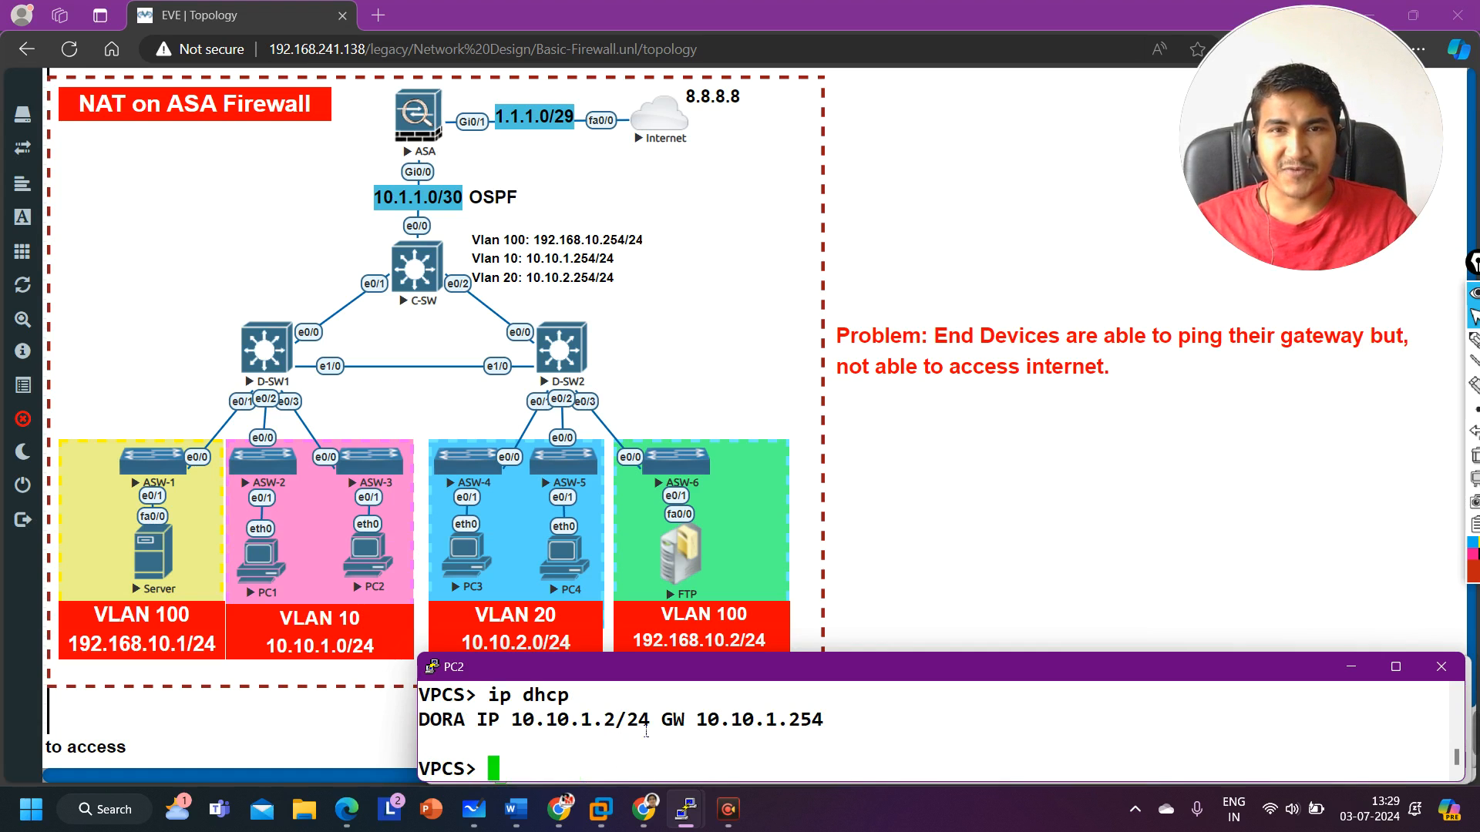
Step: Ping 8.8.8.8 from PC2 and review the replies
type("pin")
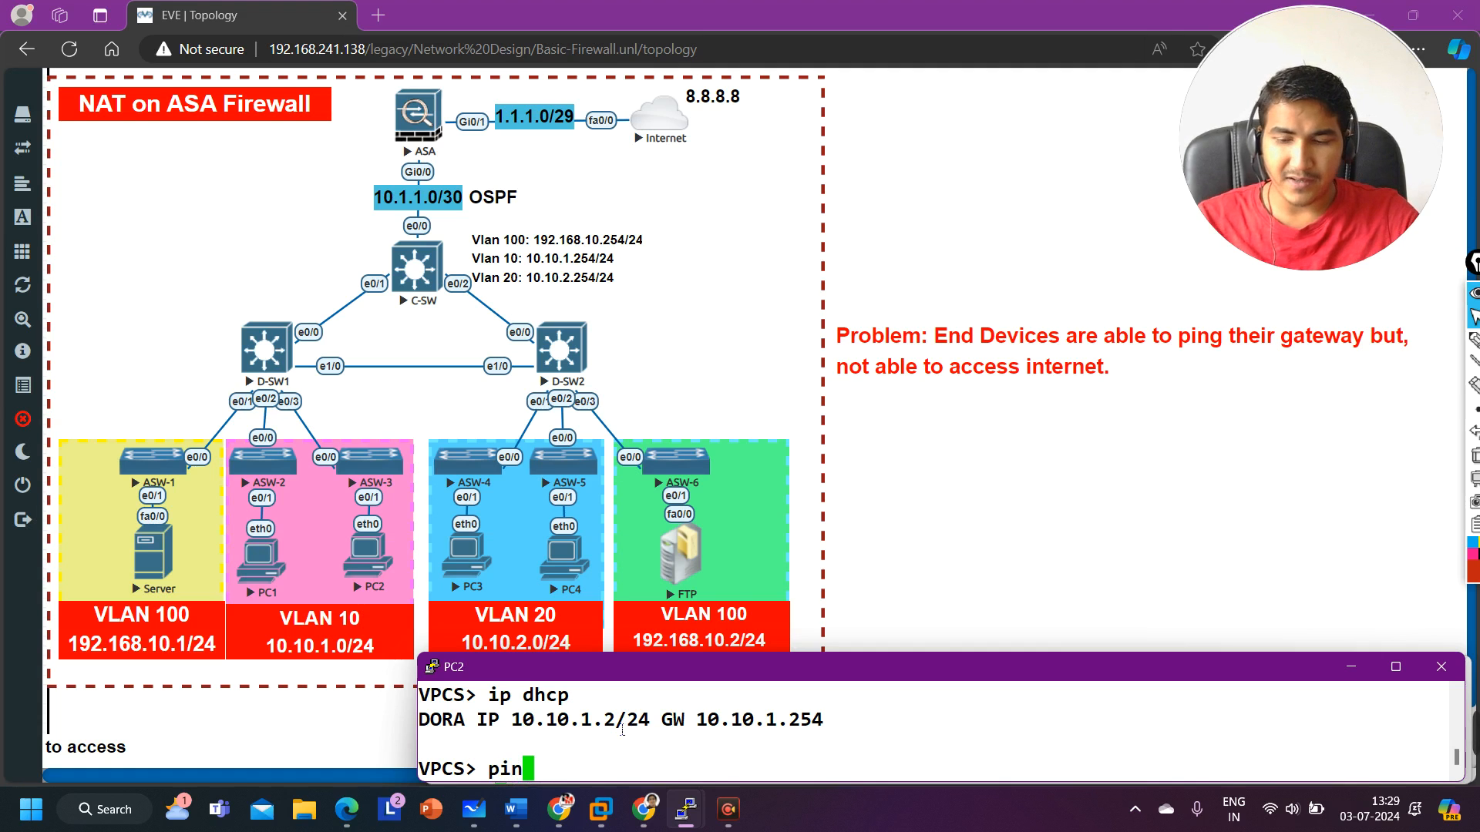
type("g 8.8.8.8")
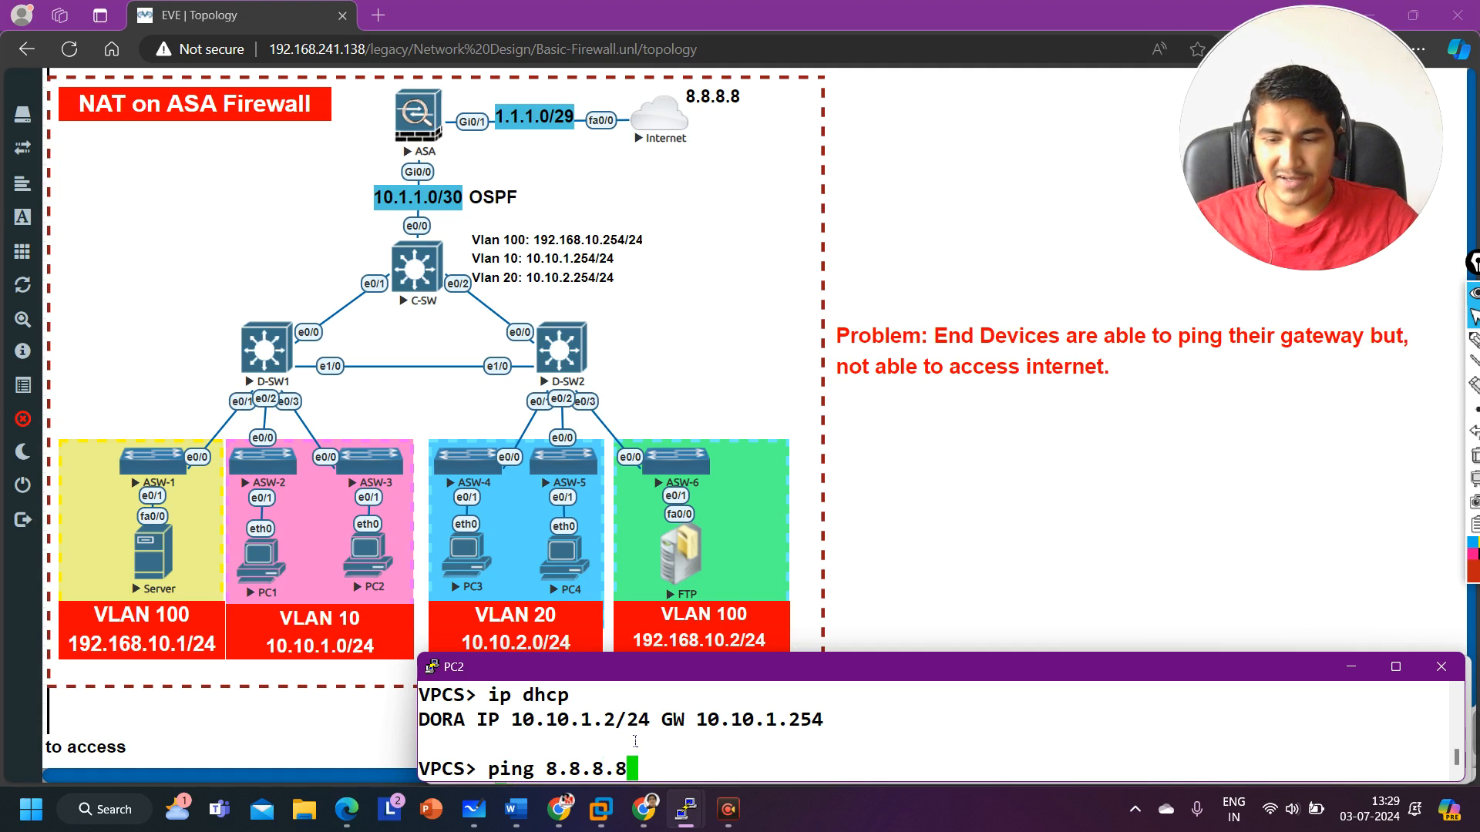
key("Return")
mouse_move(639, 802)
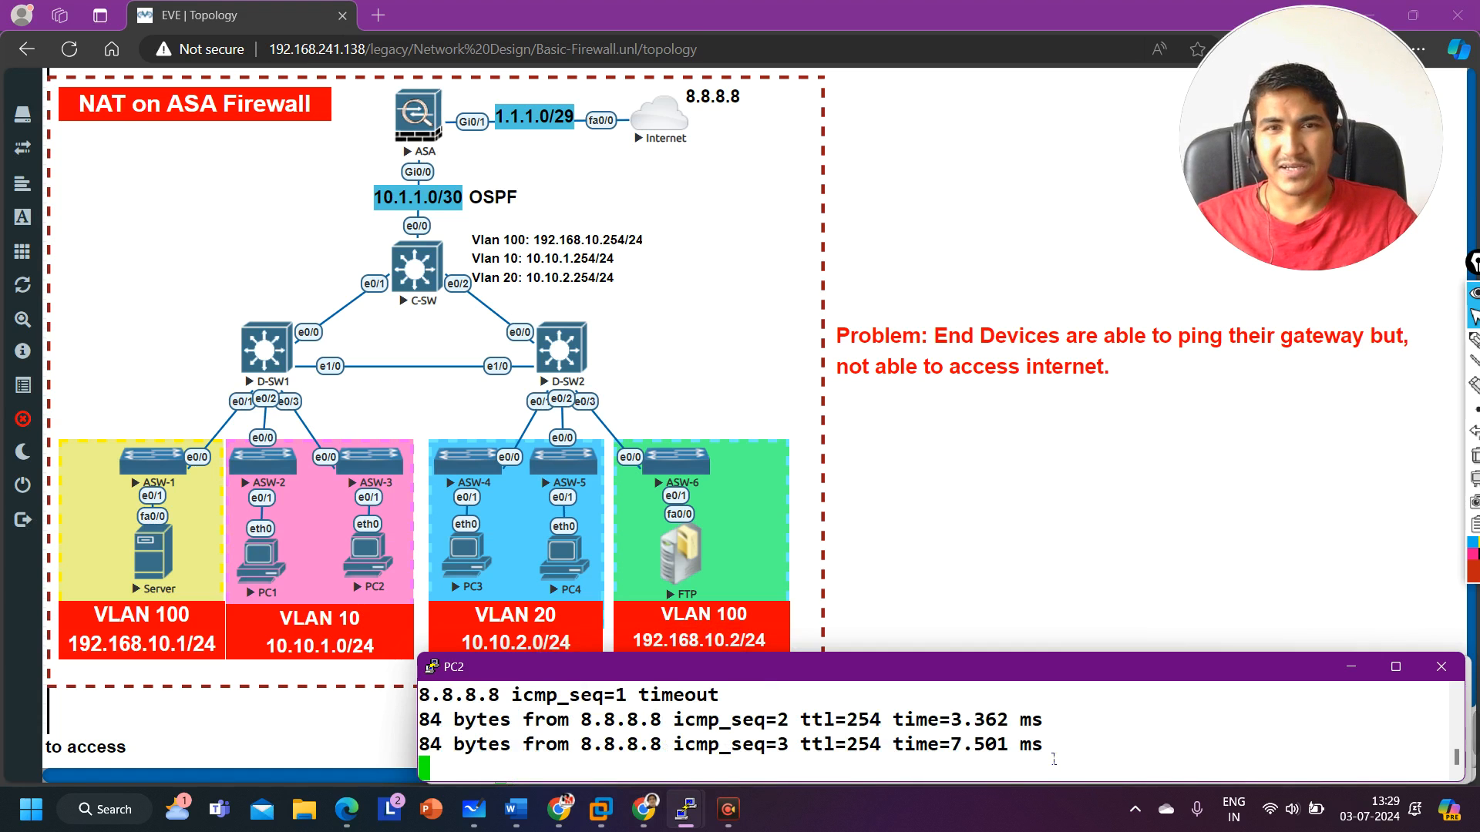
mouse_move(688, 823)
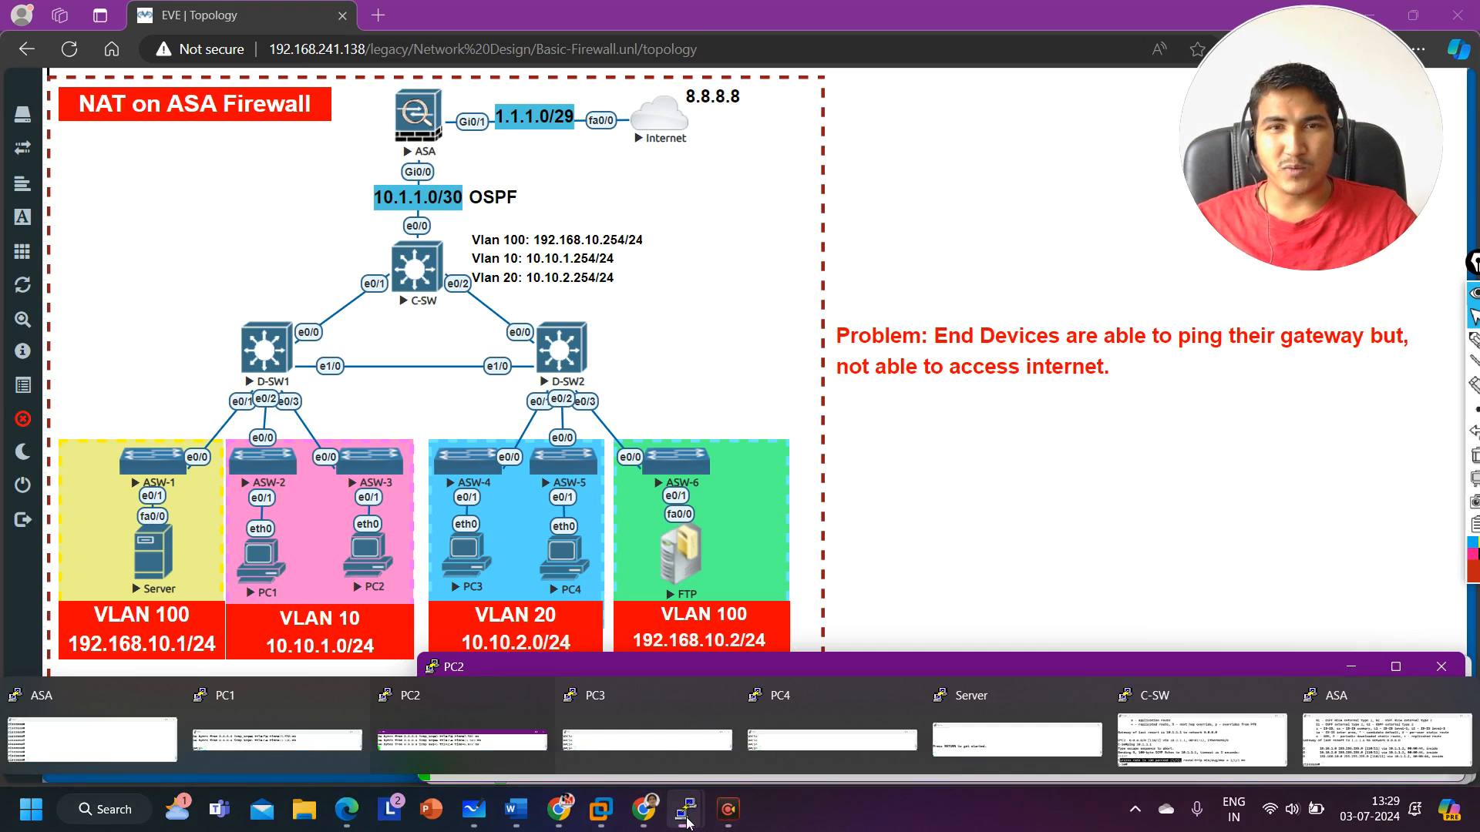
left_click(492, 731)
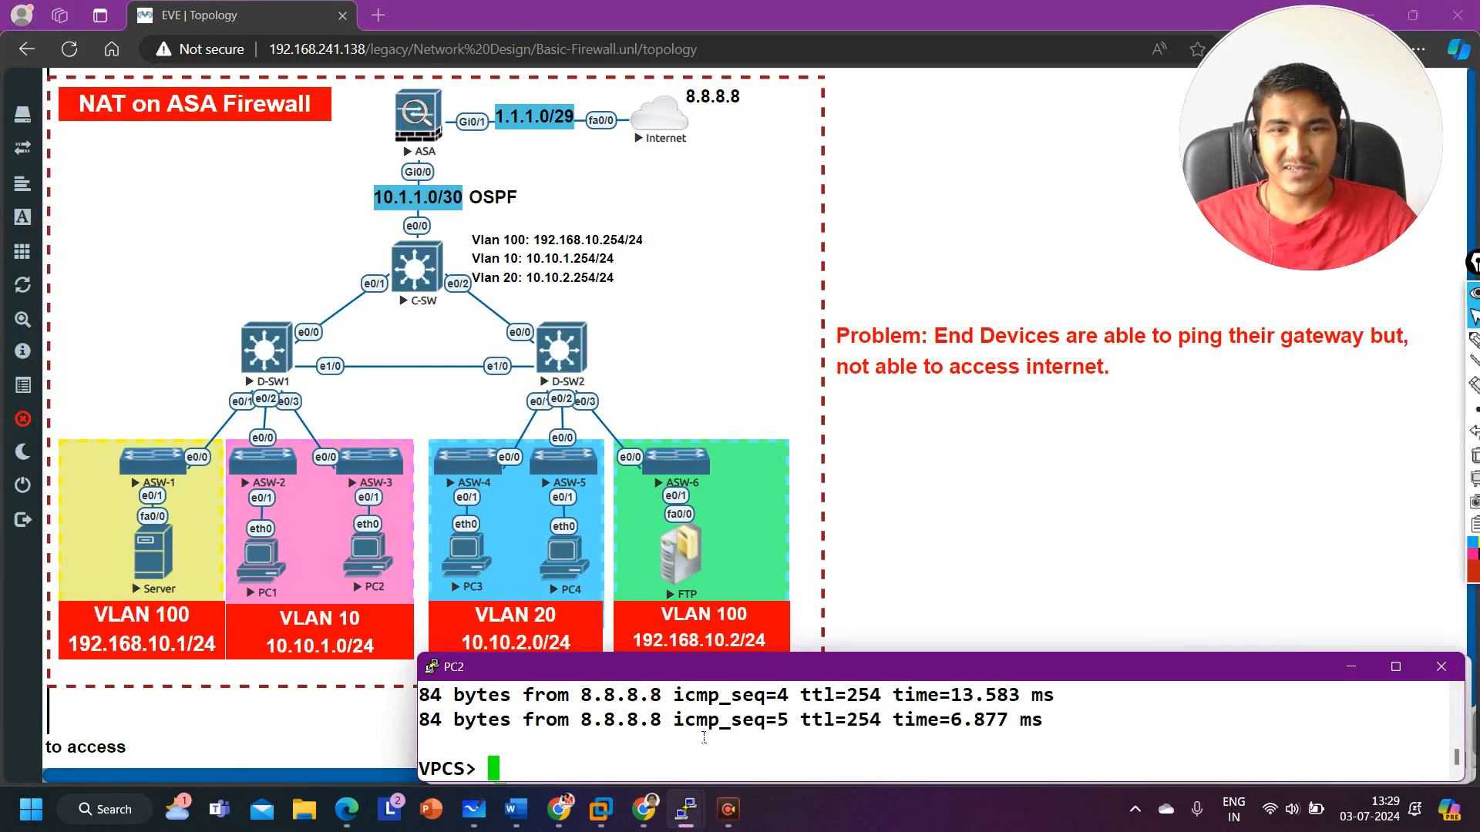
Step: Open PC3's console and request an address from DHCP with ip dhcp
mouse_move(688, 809)
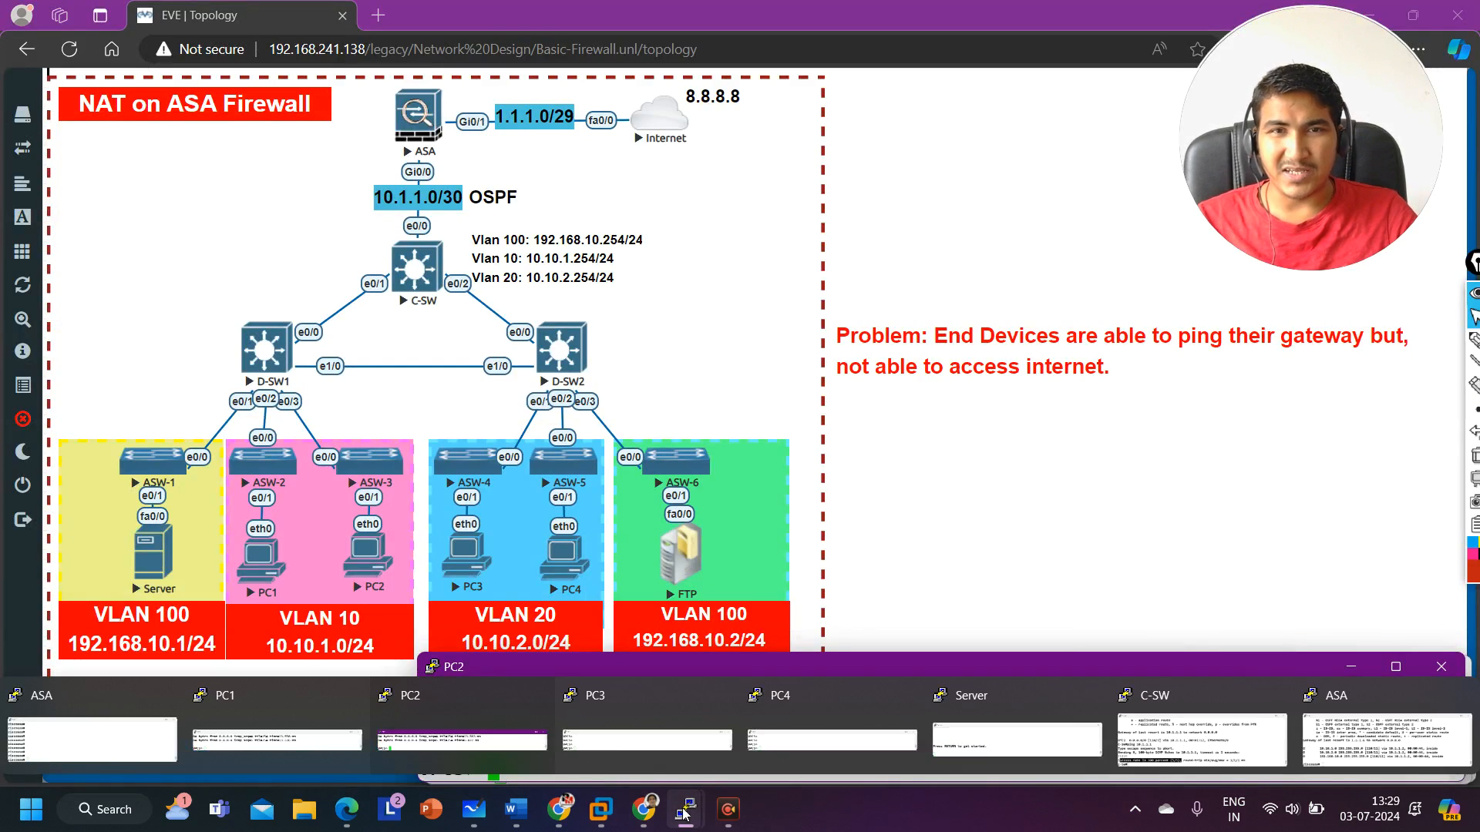
left_click(632, 748)
type("ip dhcp")
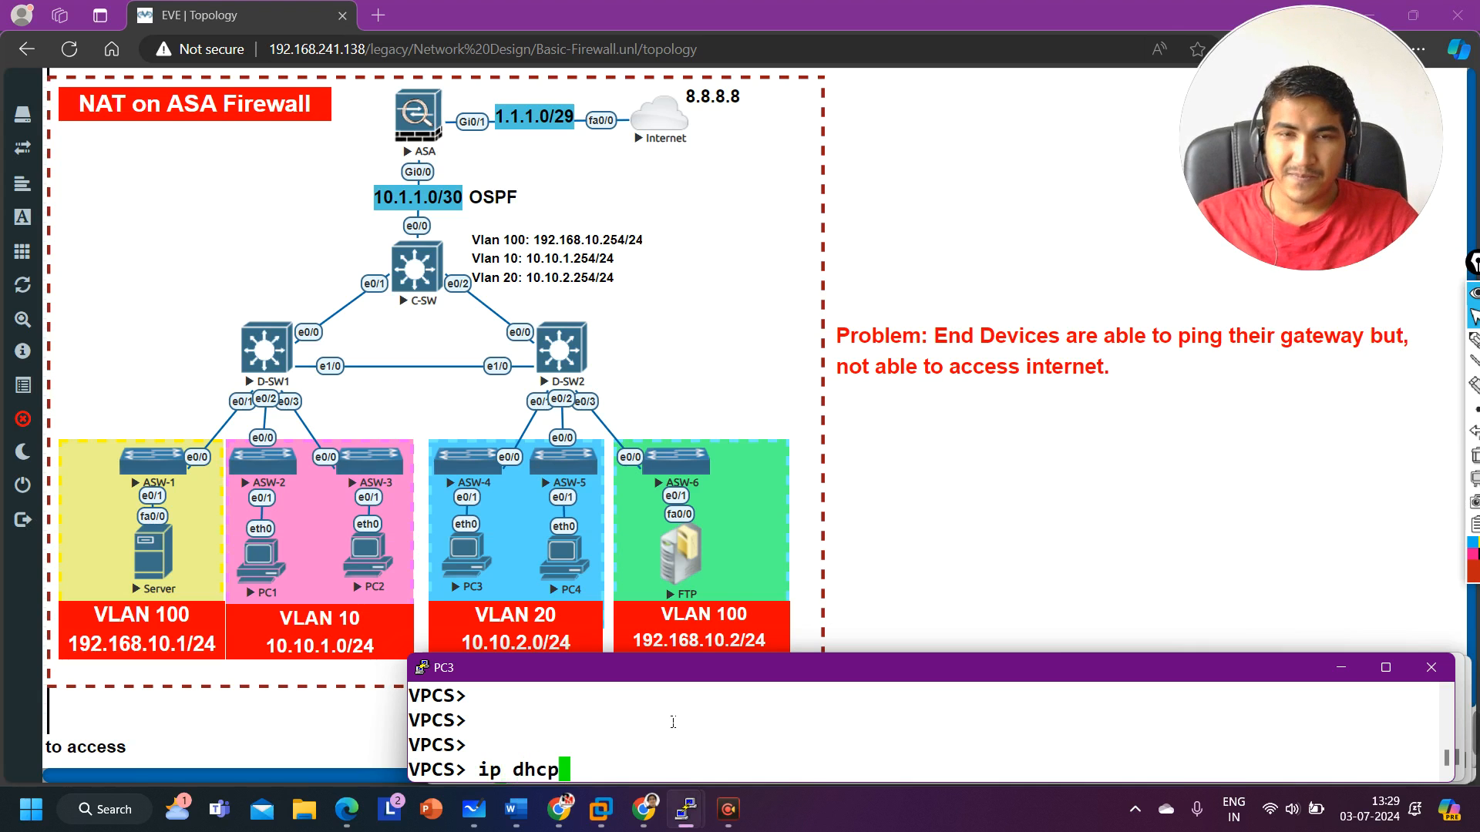
key("Return")
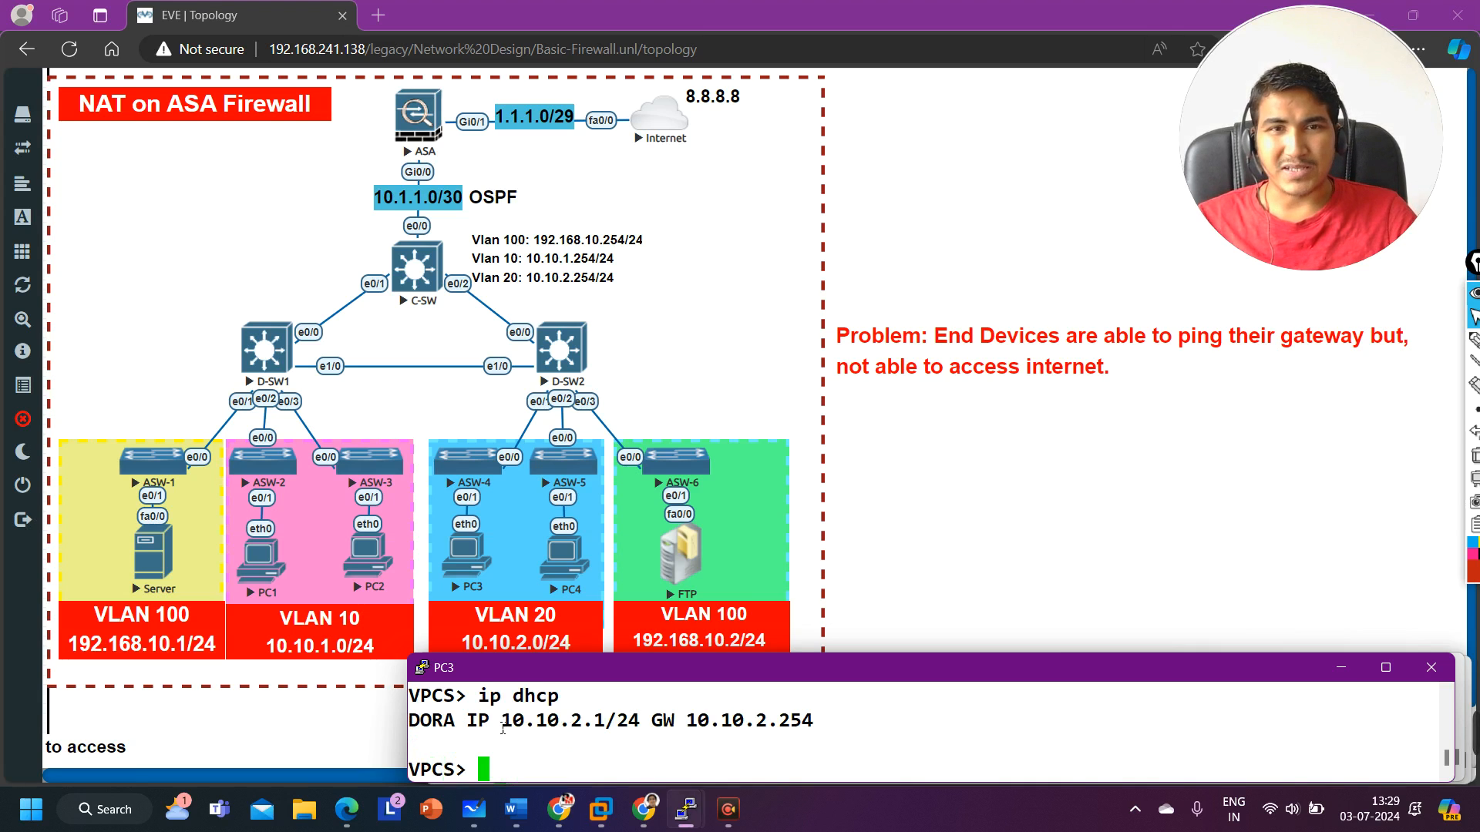
Step: On PC3, ping its gateway 10.10.2.254
left_click_drag(491, 724, 617, 725)
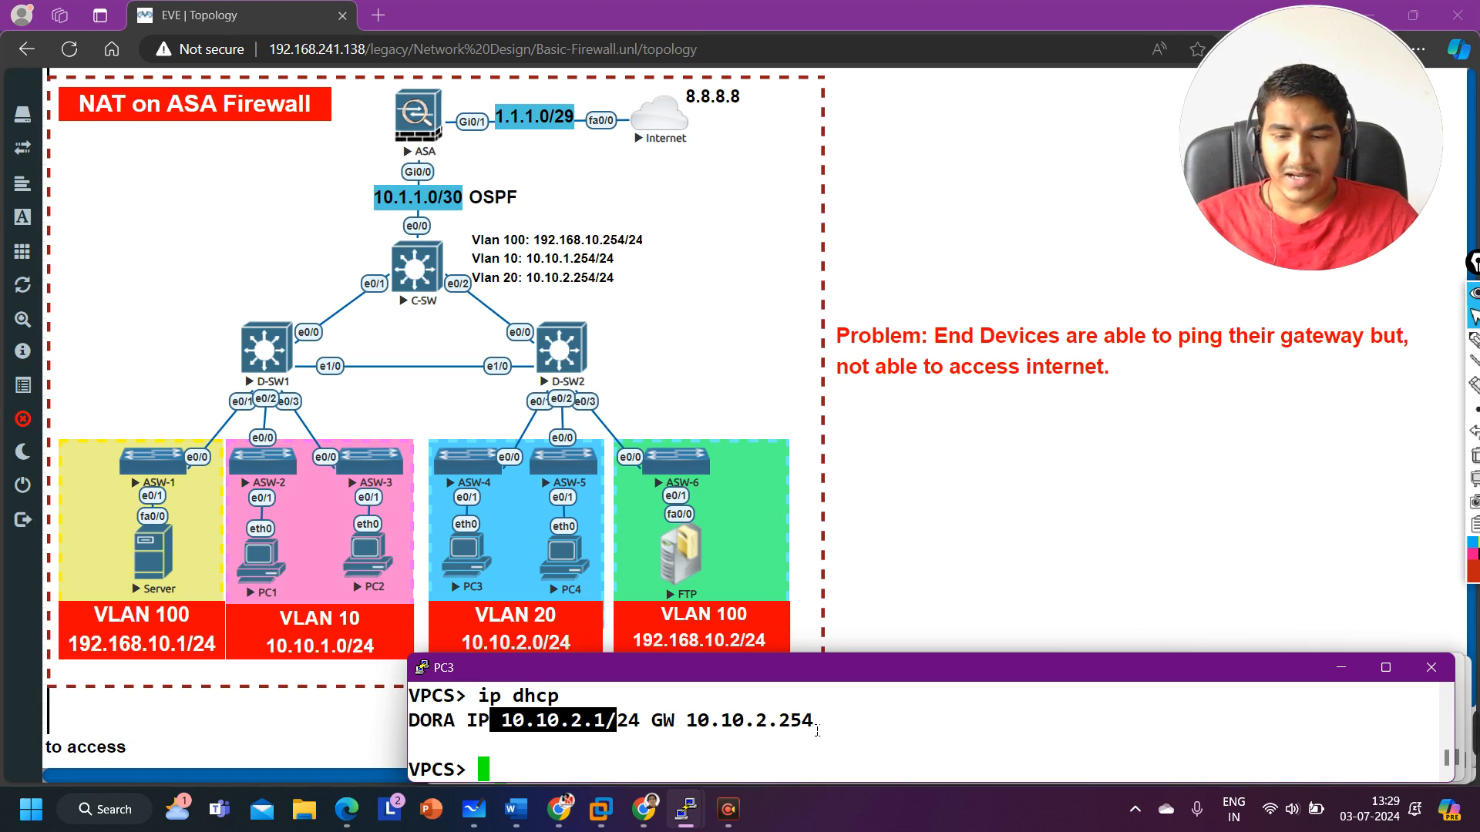
type("ping 10.")
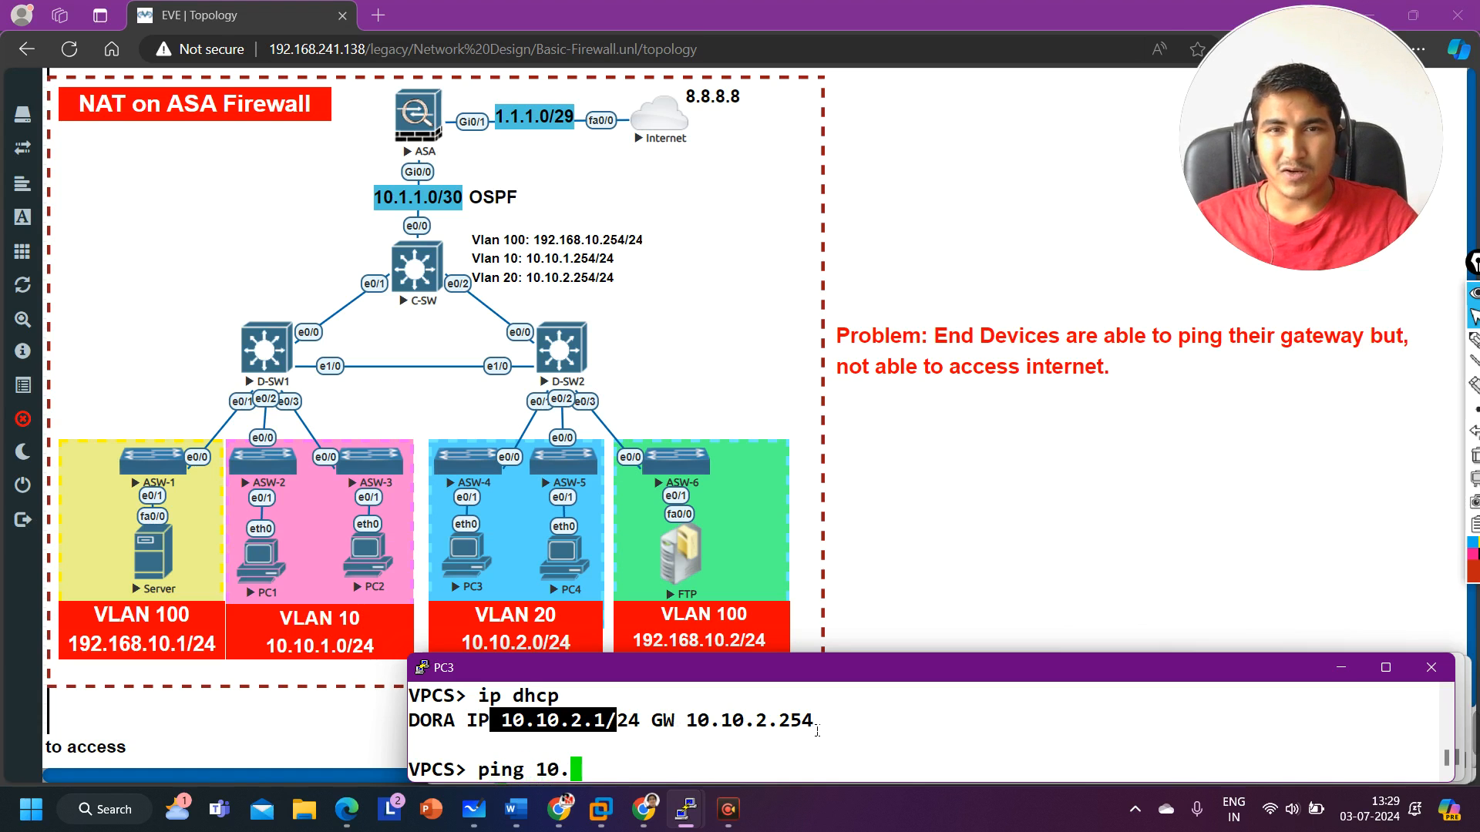
type("10.2.254")
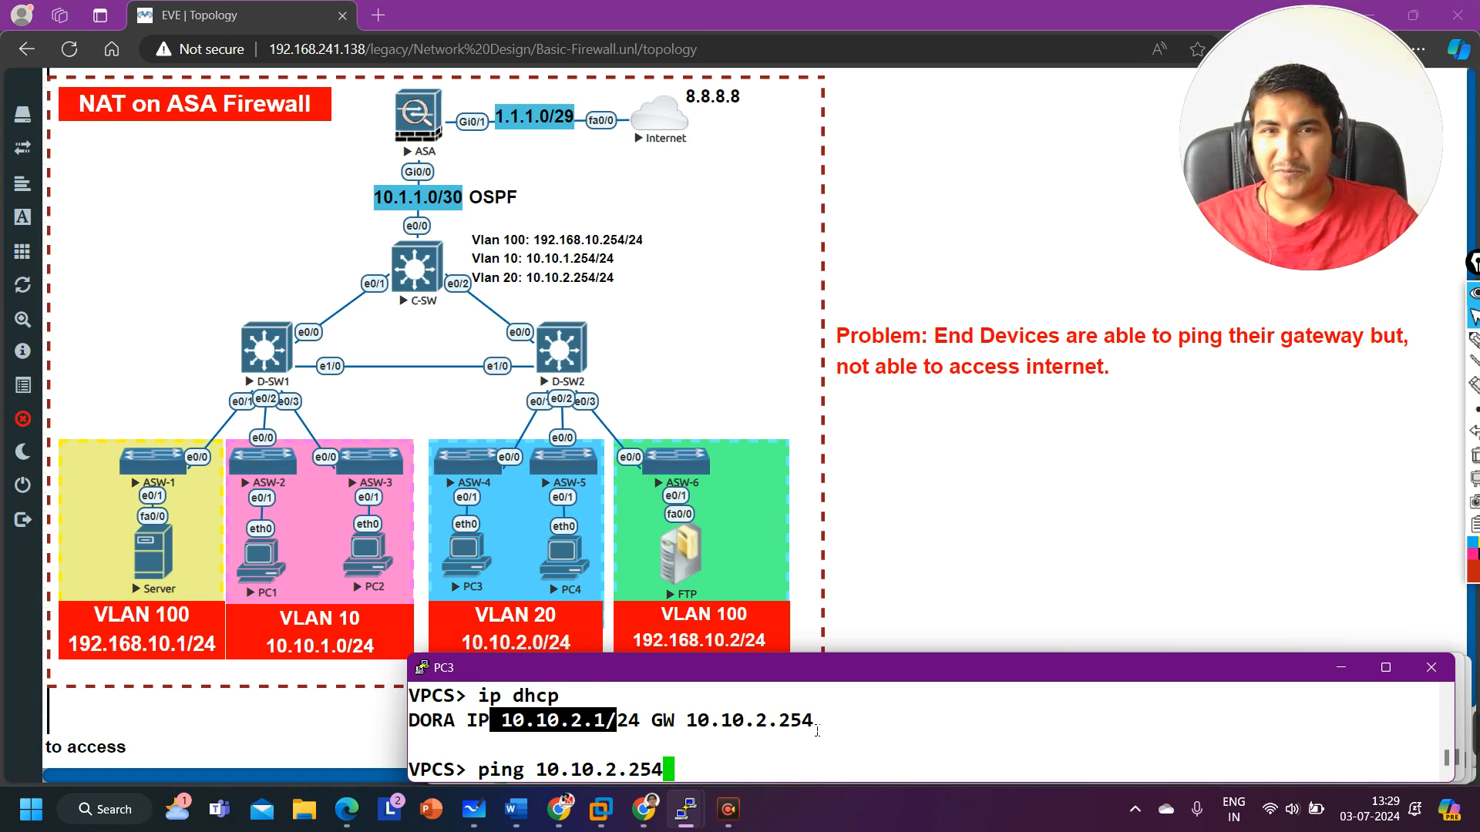
key("Return")
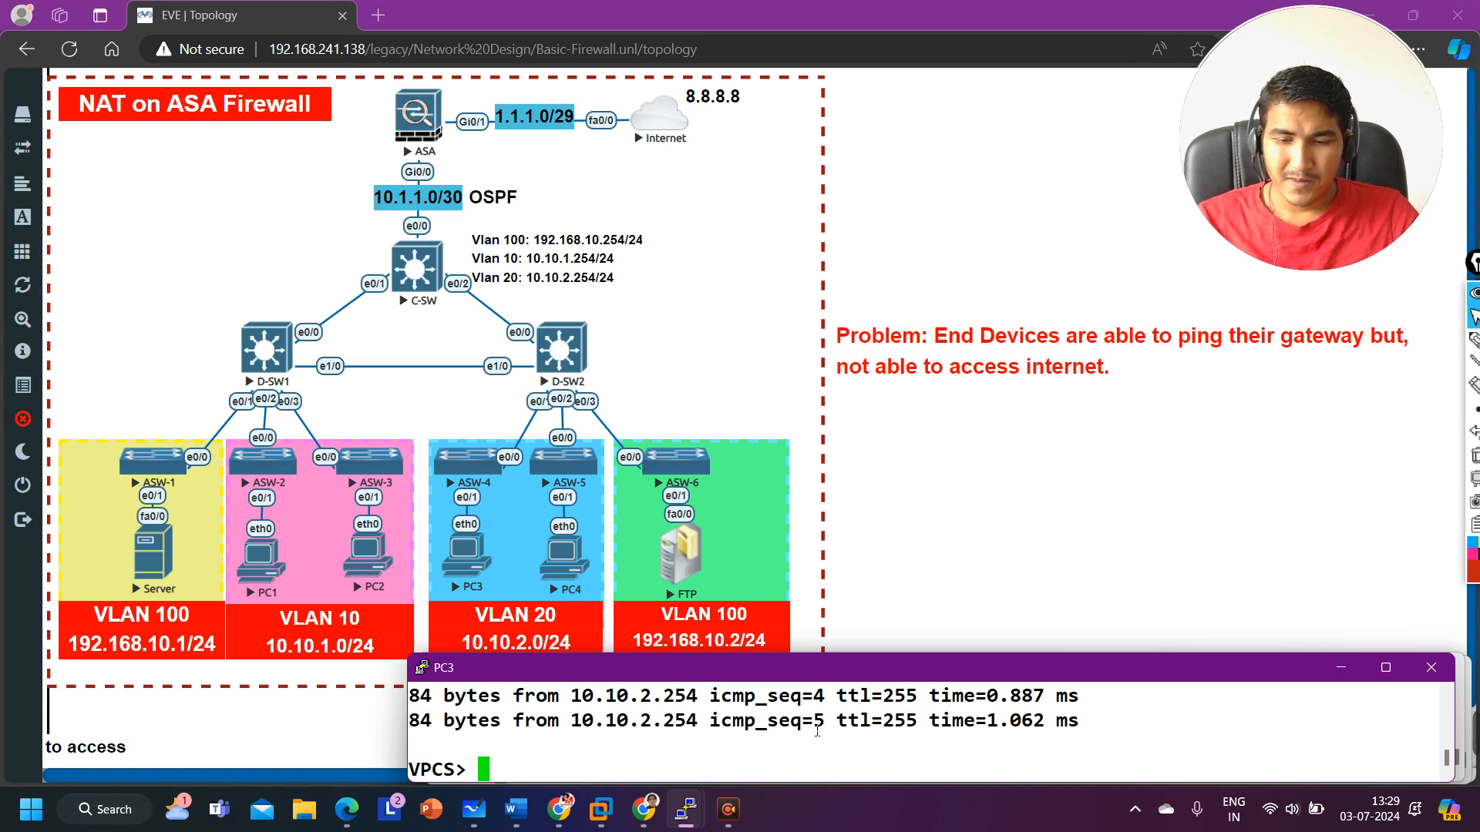
Step: Ping 8.8.8.8 from PC3
type("ping 8.8.")
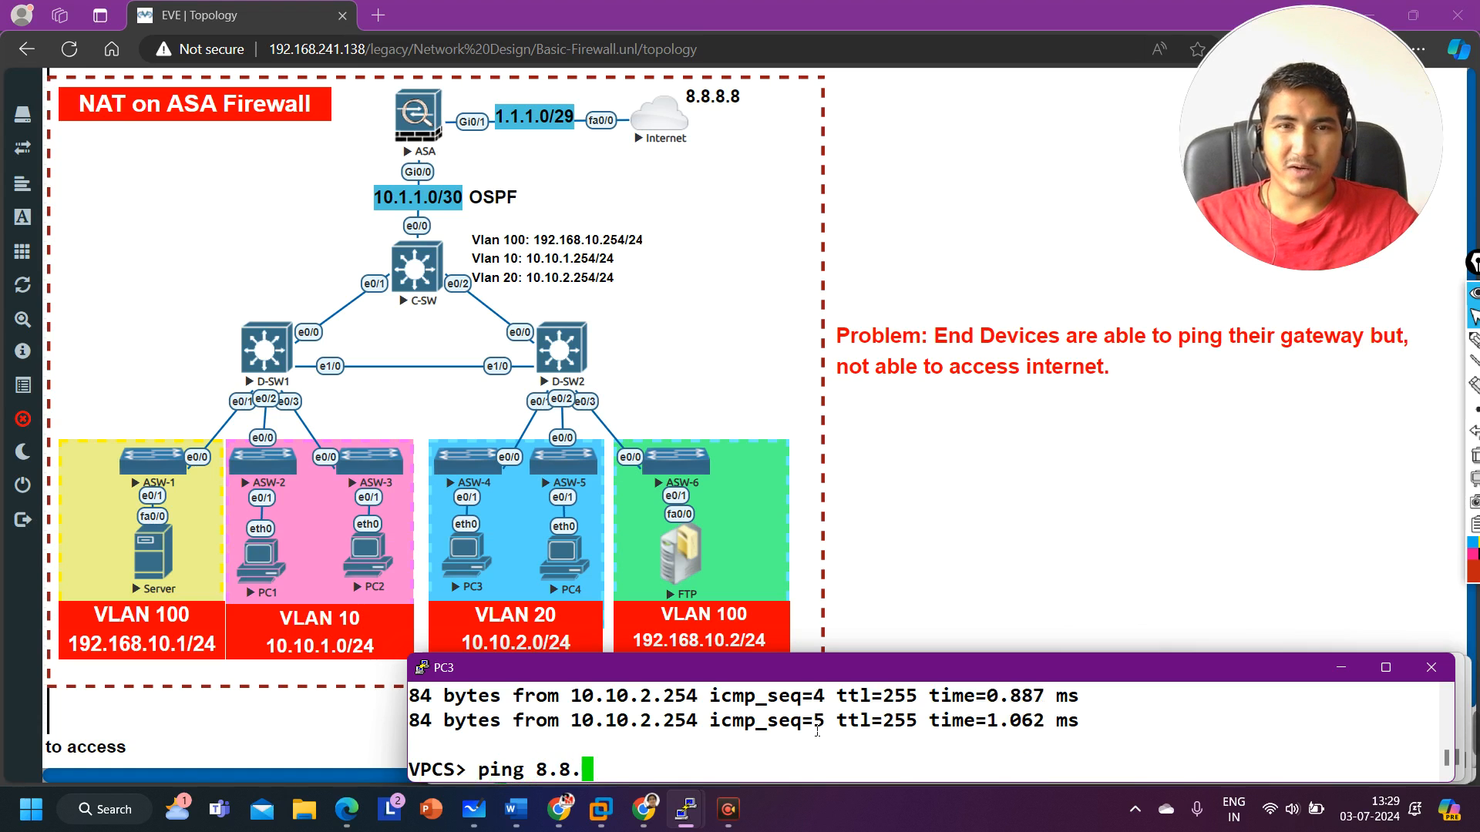
type("8.8")
key("Return")
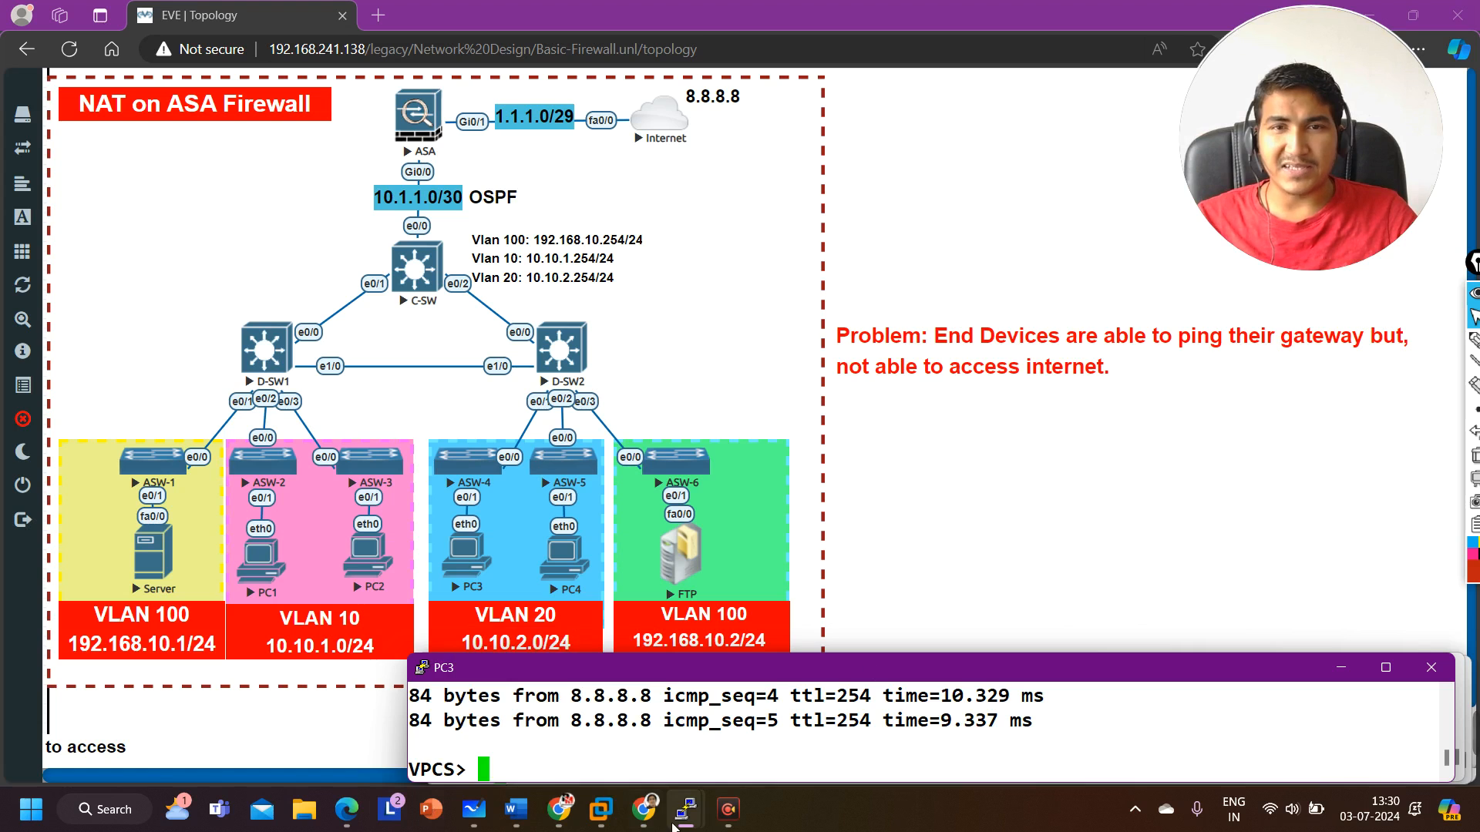
Step: Open the Server console, enter privileged mode with en, and ping 8.8.8.8
mouse_move(682, 815)
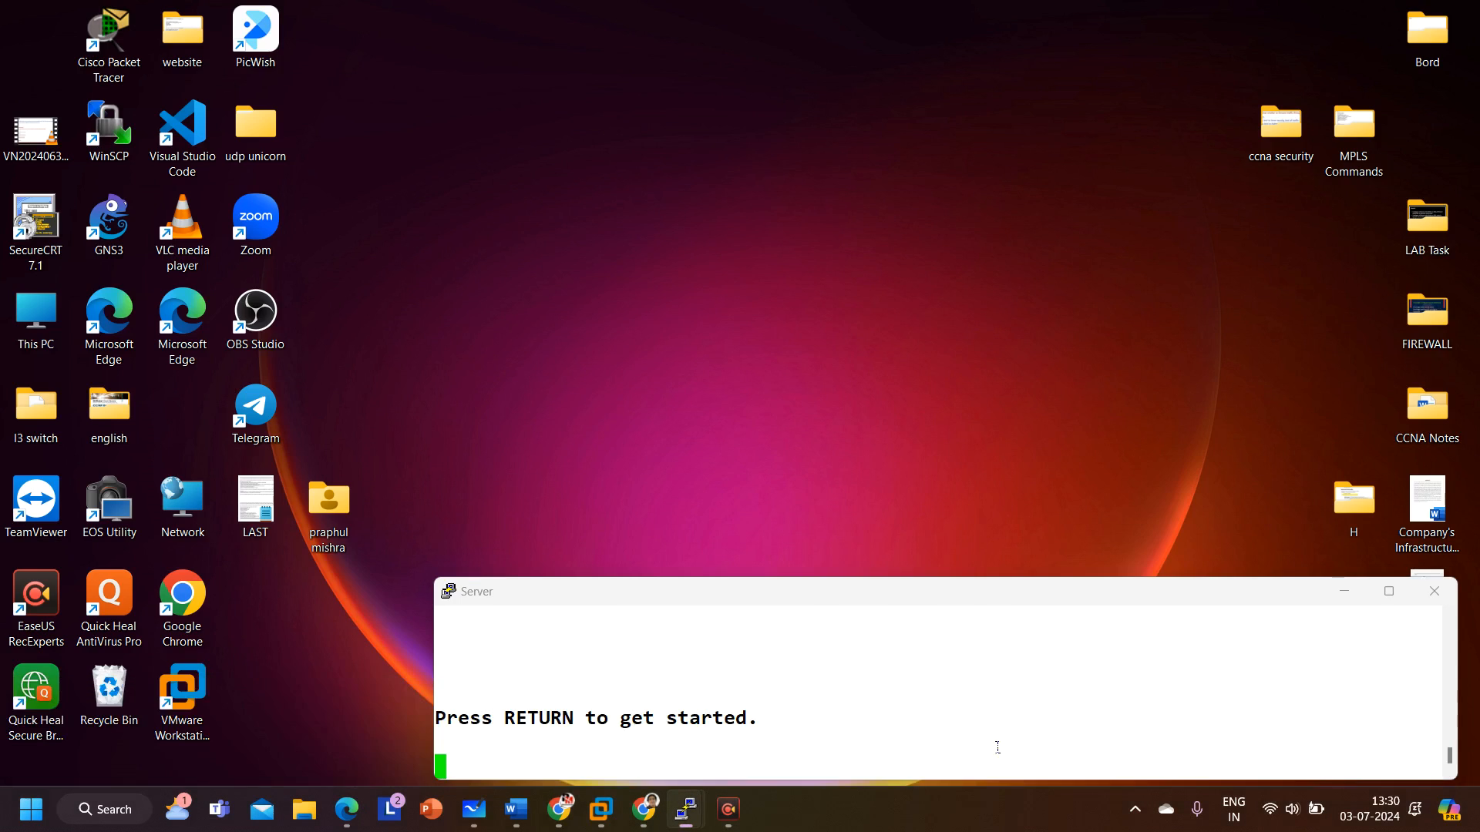
left_click(995, 746)
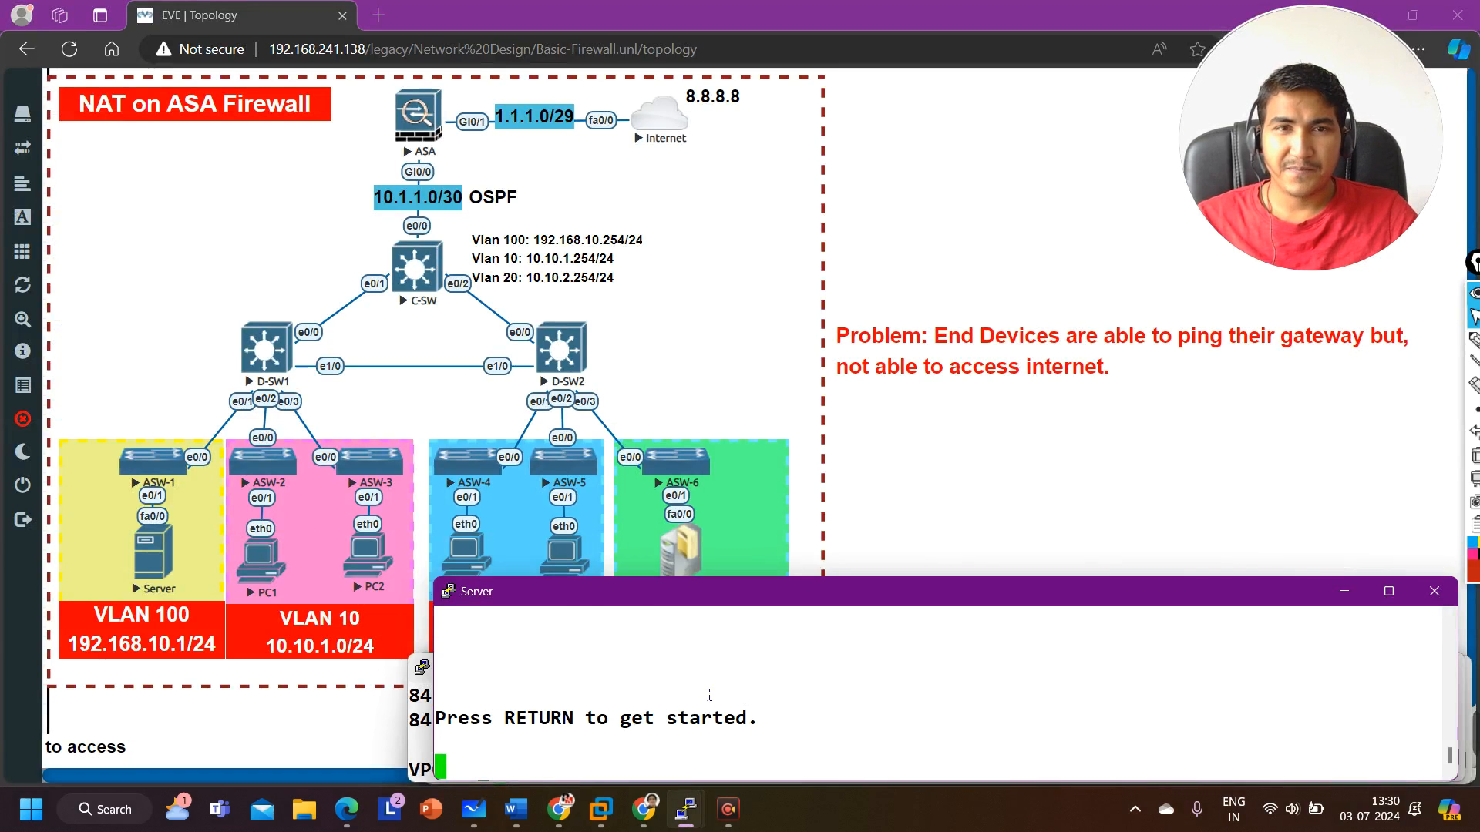
key("Return")
key("Return")
key("Return")
key("Return")
key("Return")
key("Return")
type("en")
key("Return")
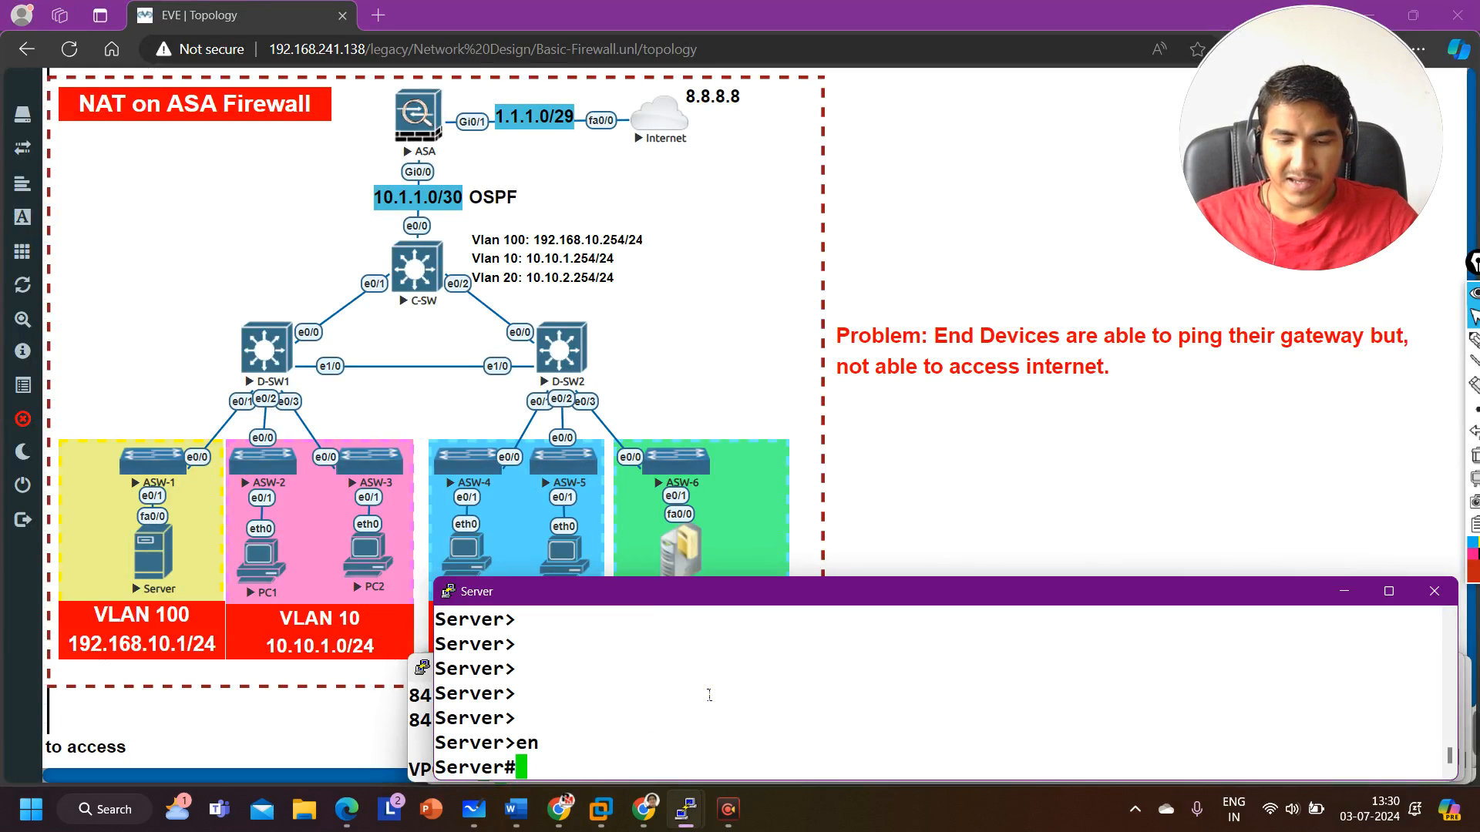
type("ping 8.")
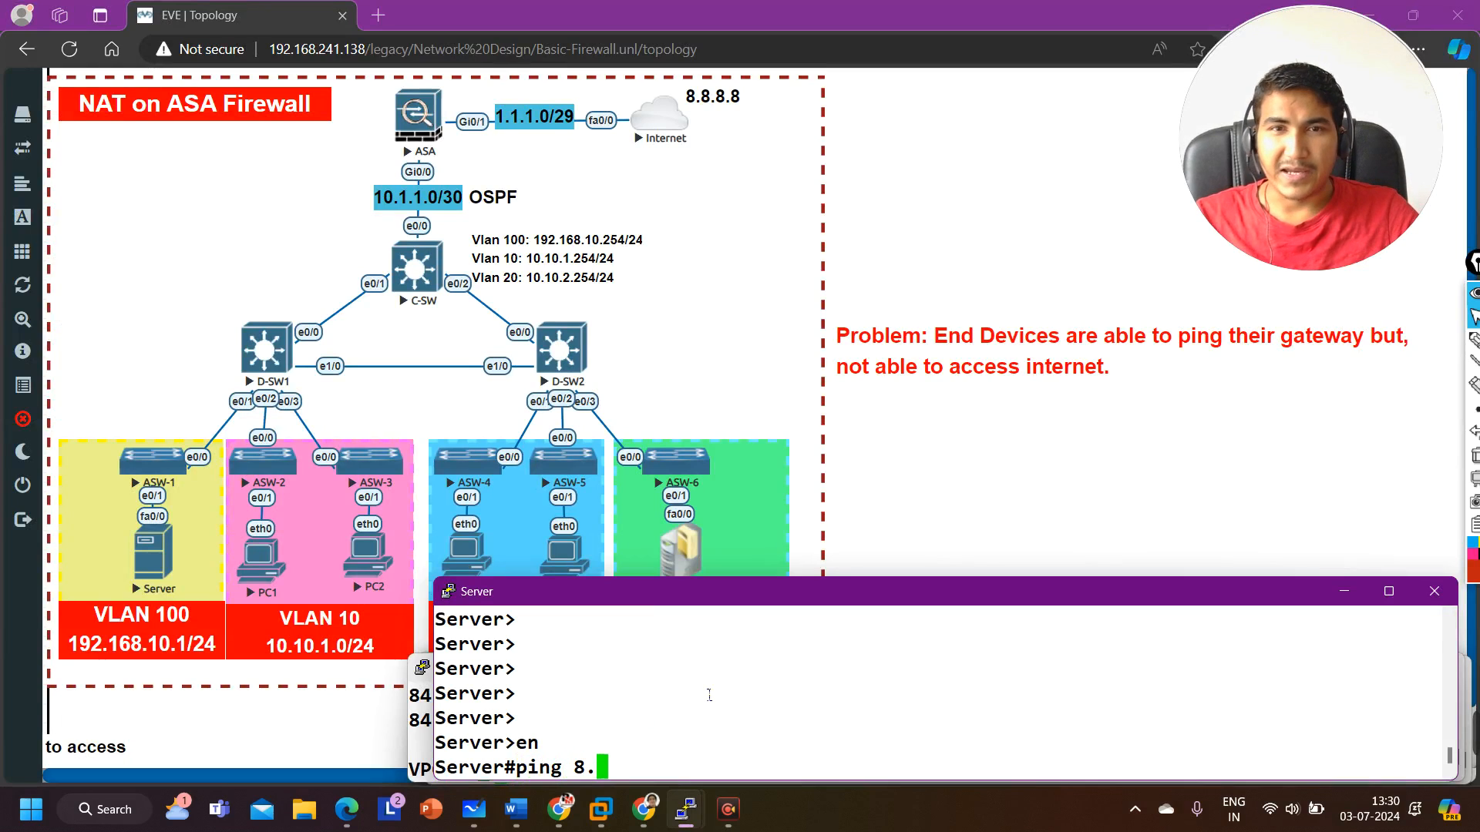
type("8.8.8")
key("Return")
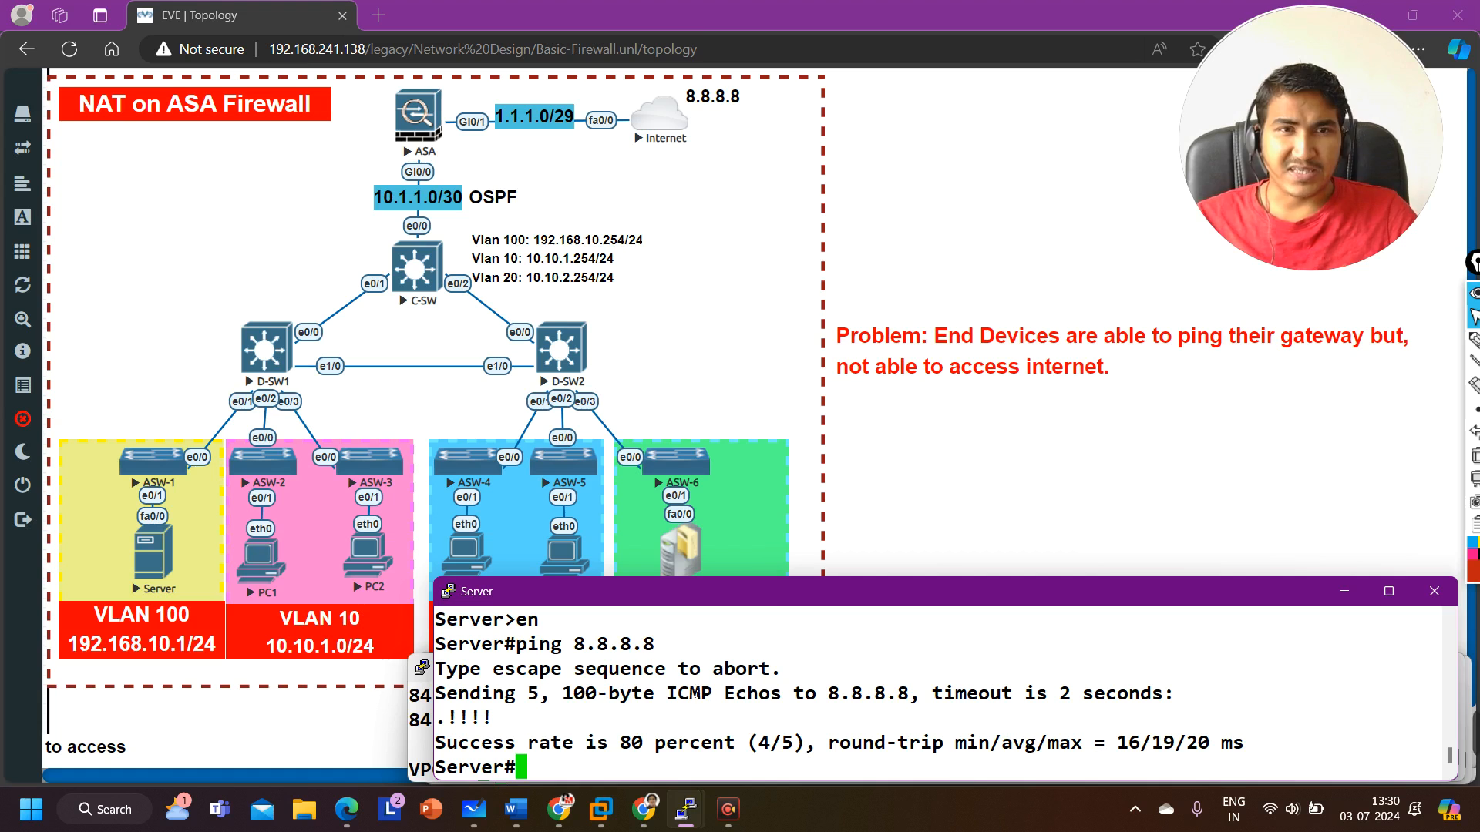
Step: Switch to the ASA console, display the running NAT configuration and examine the static Web_Server rule
mouse_move(684, 823)
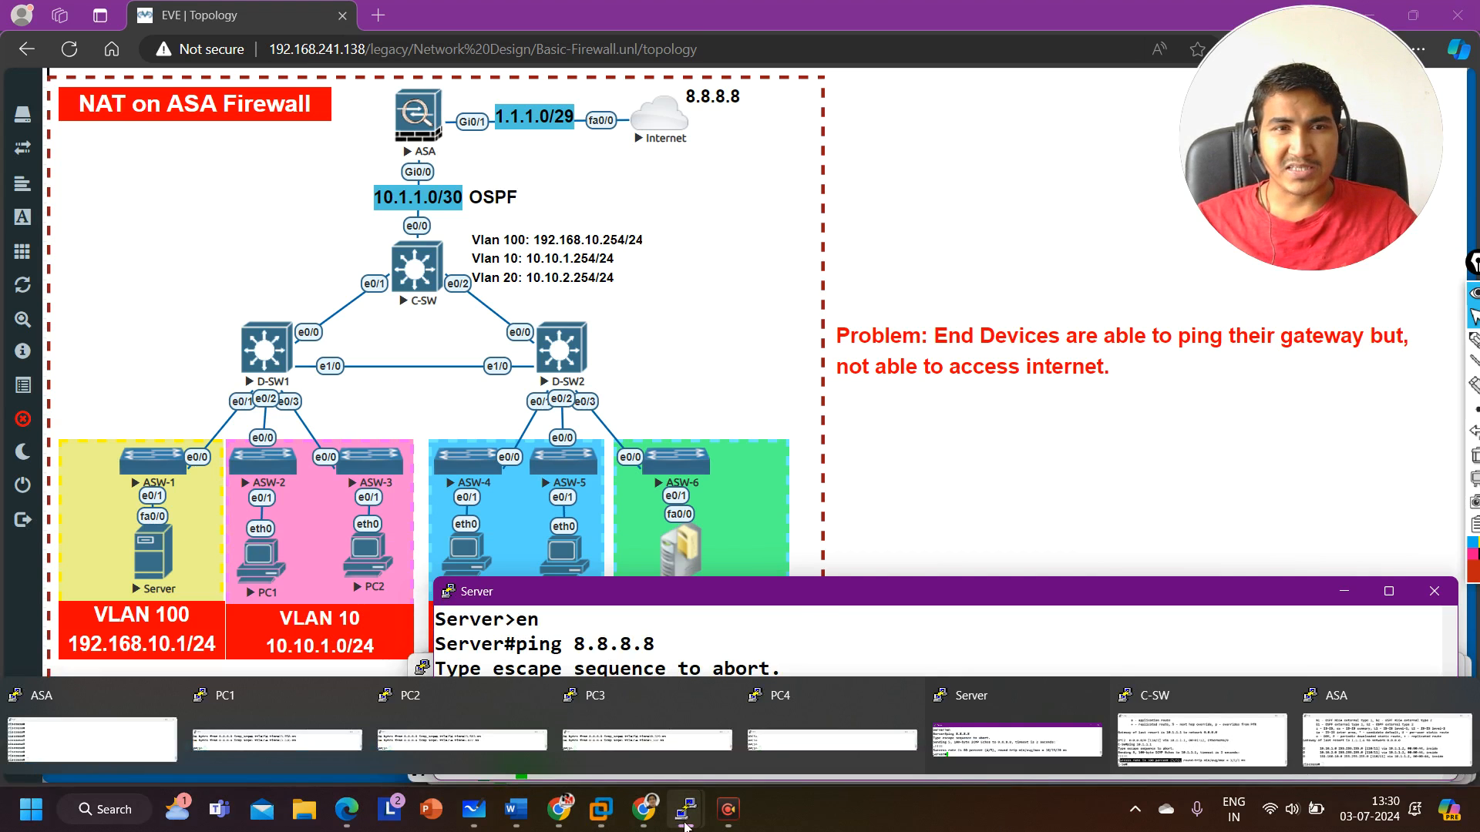
left_click(92, 736)
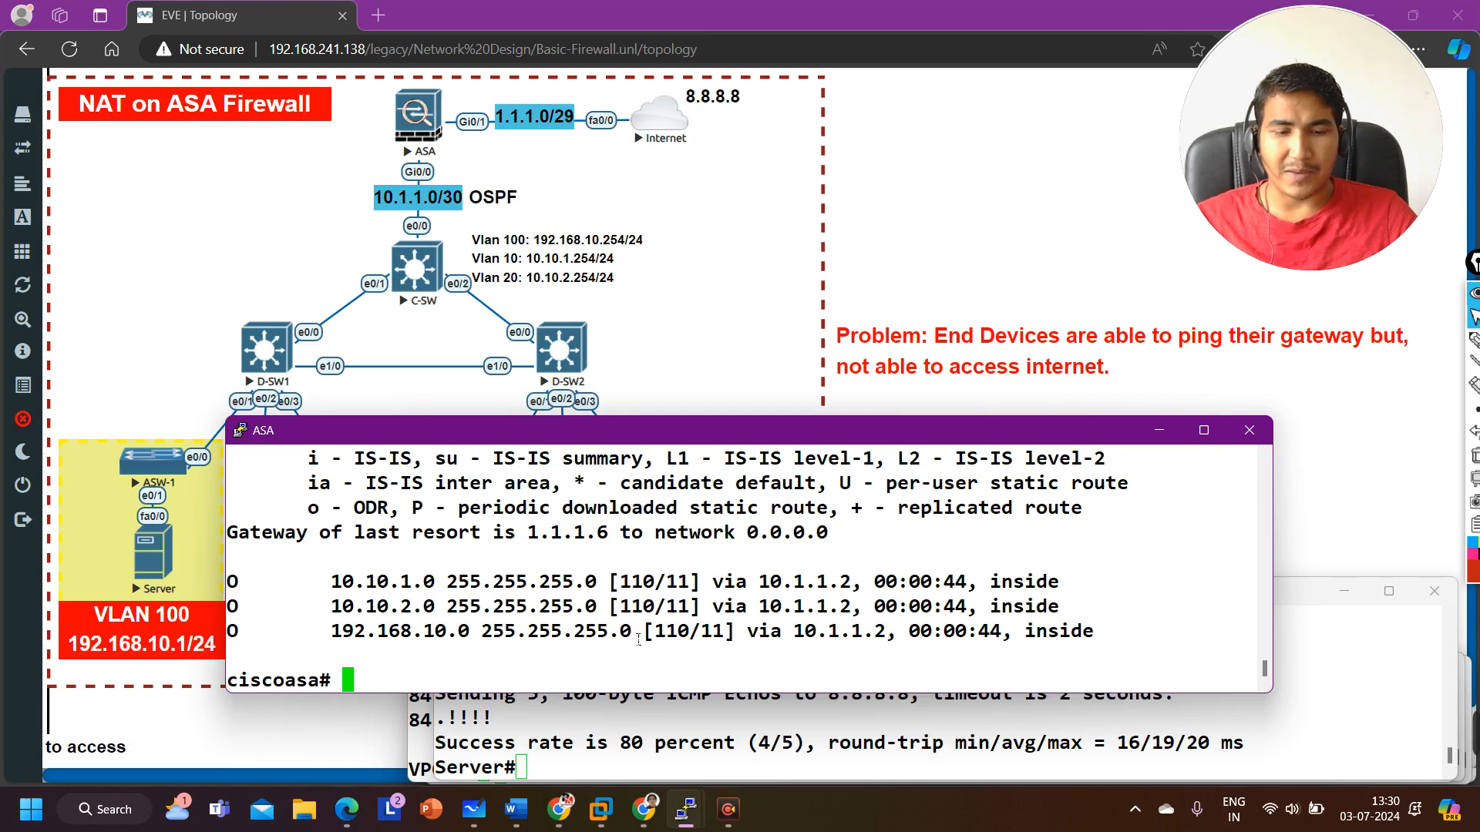
type("show ru")
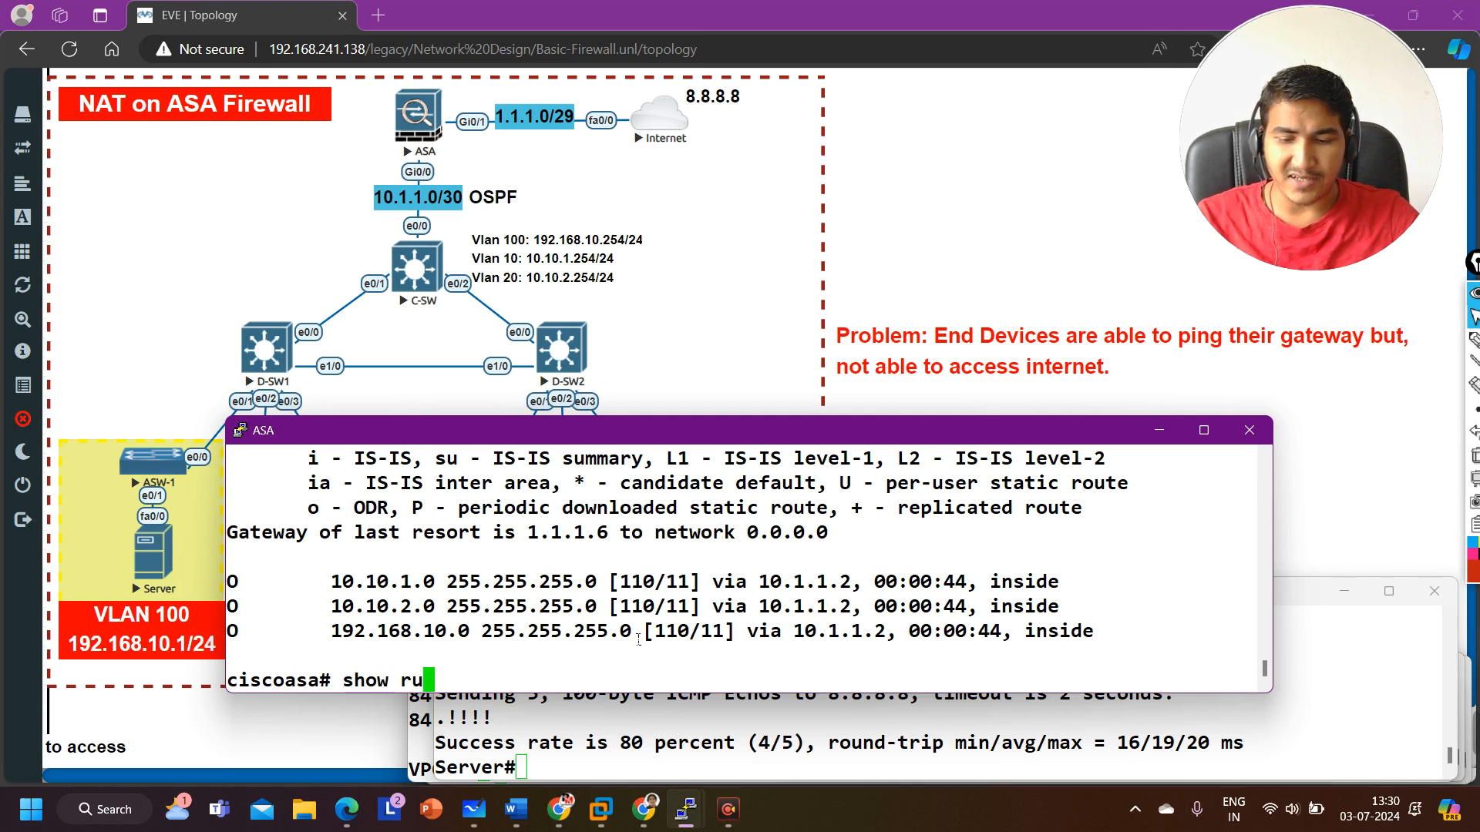
type("n nat")
key("Return")
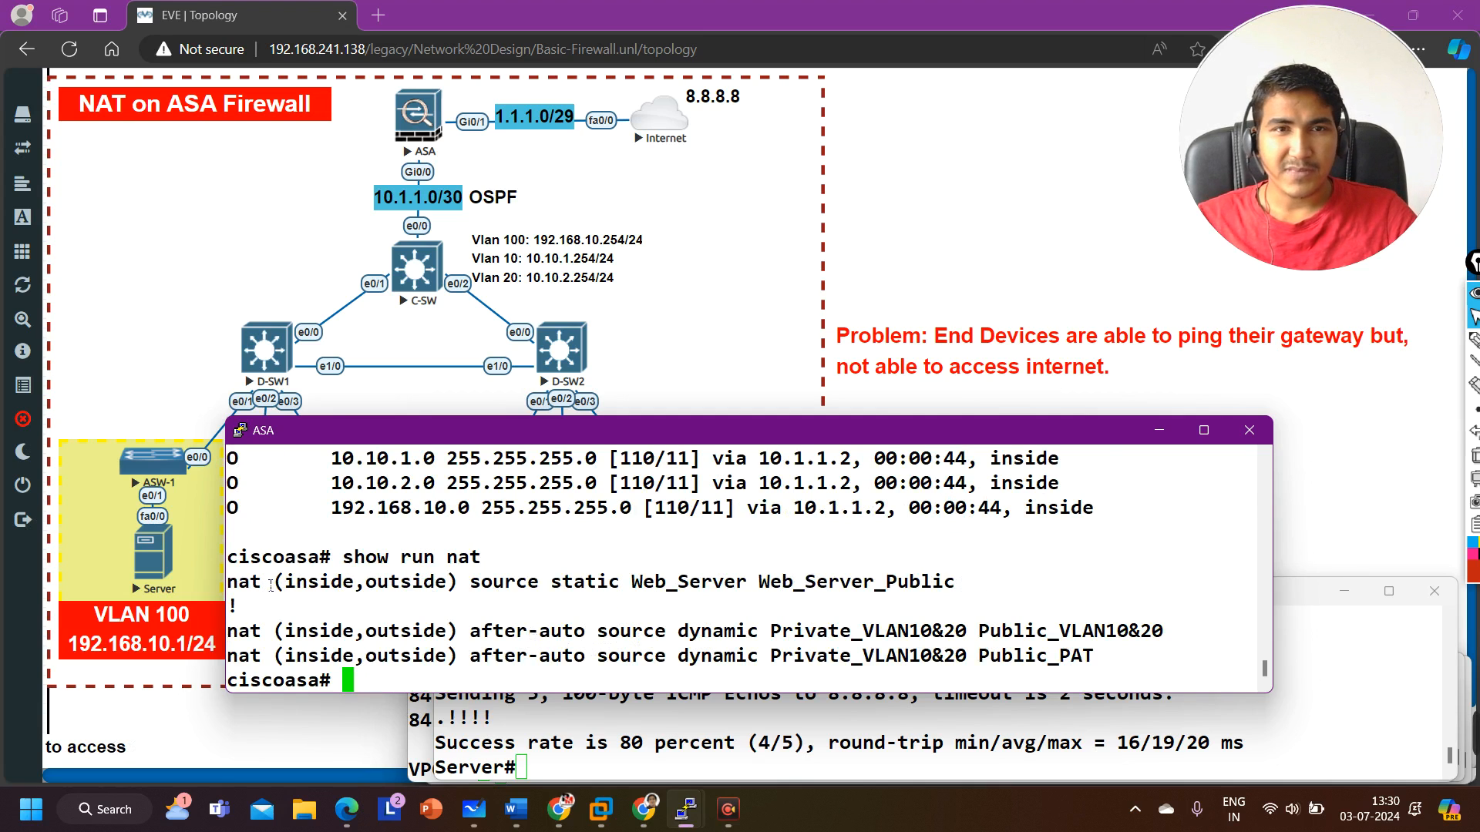
left_click_drag(243, 591, 1022, 590)
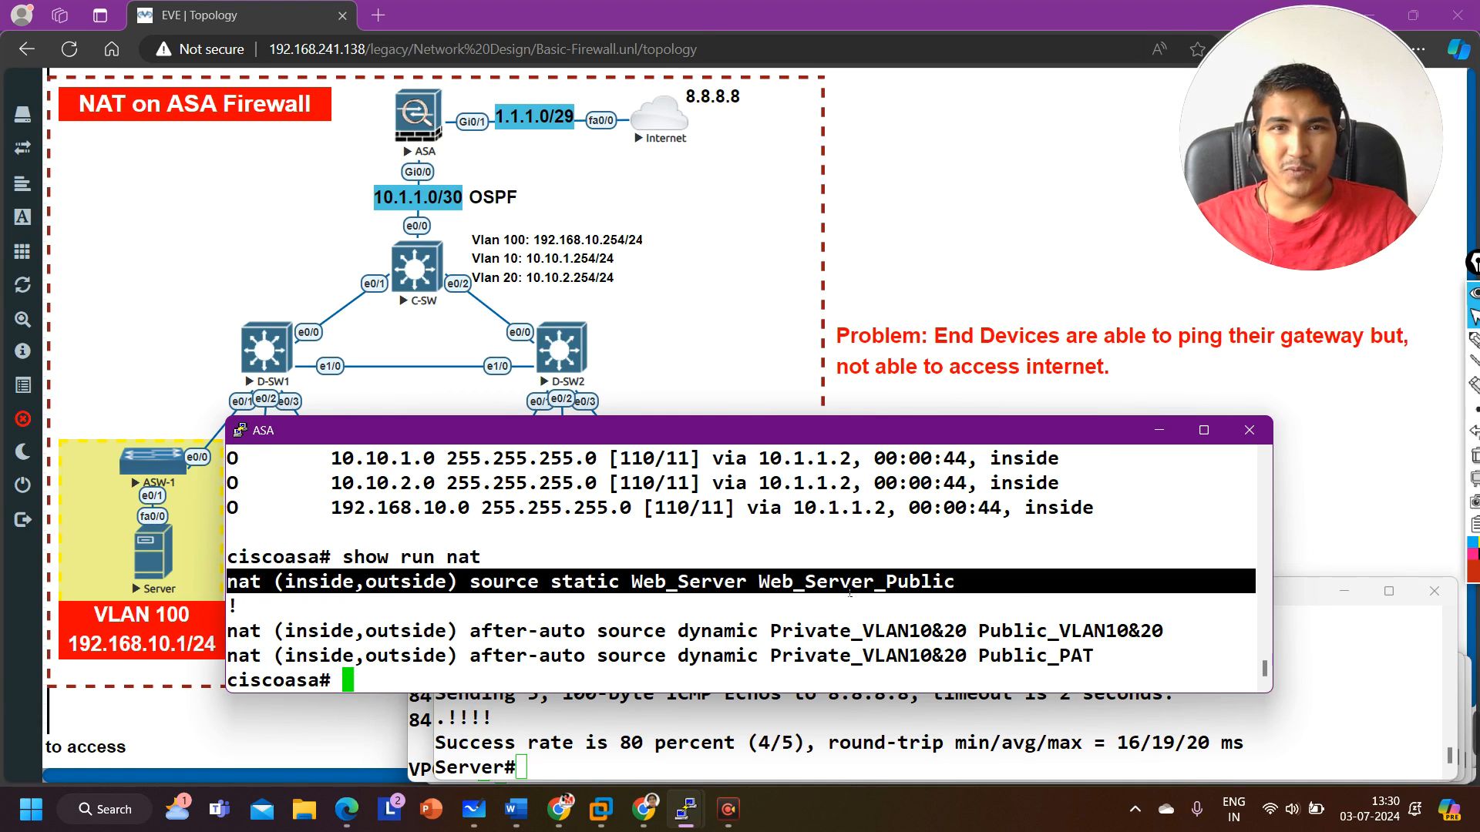
left_click_drag(633, 585, 753, 591)
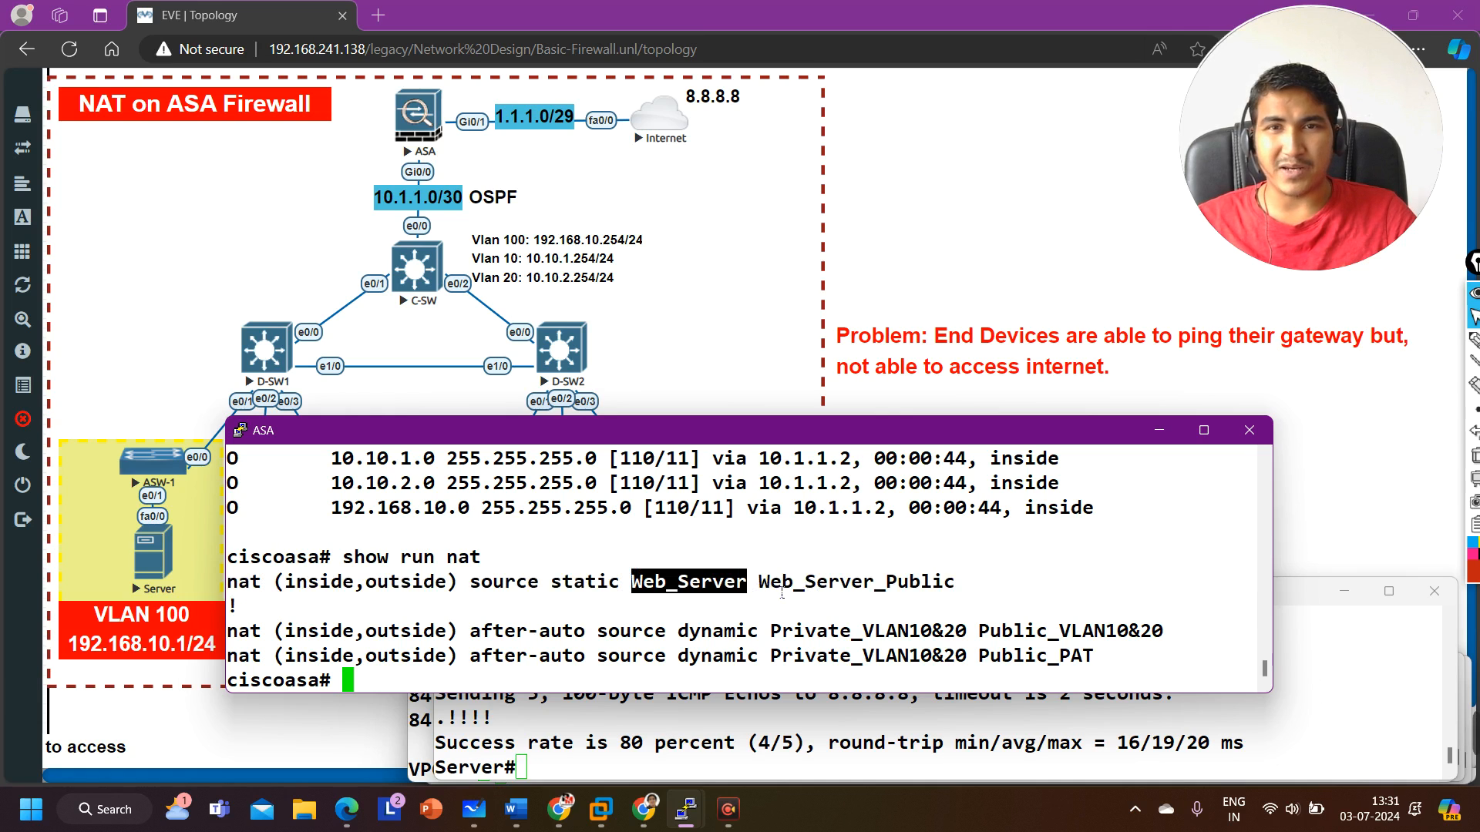
left_click_drag(781, 592, 961, 591)
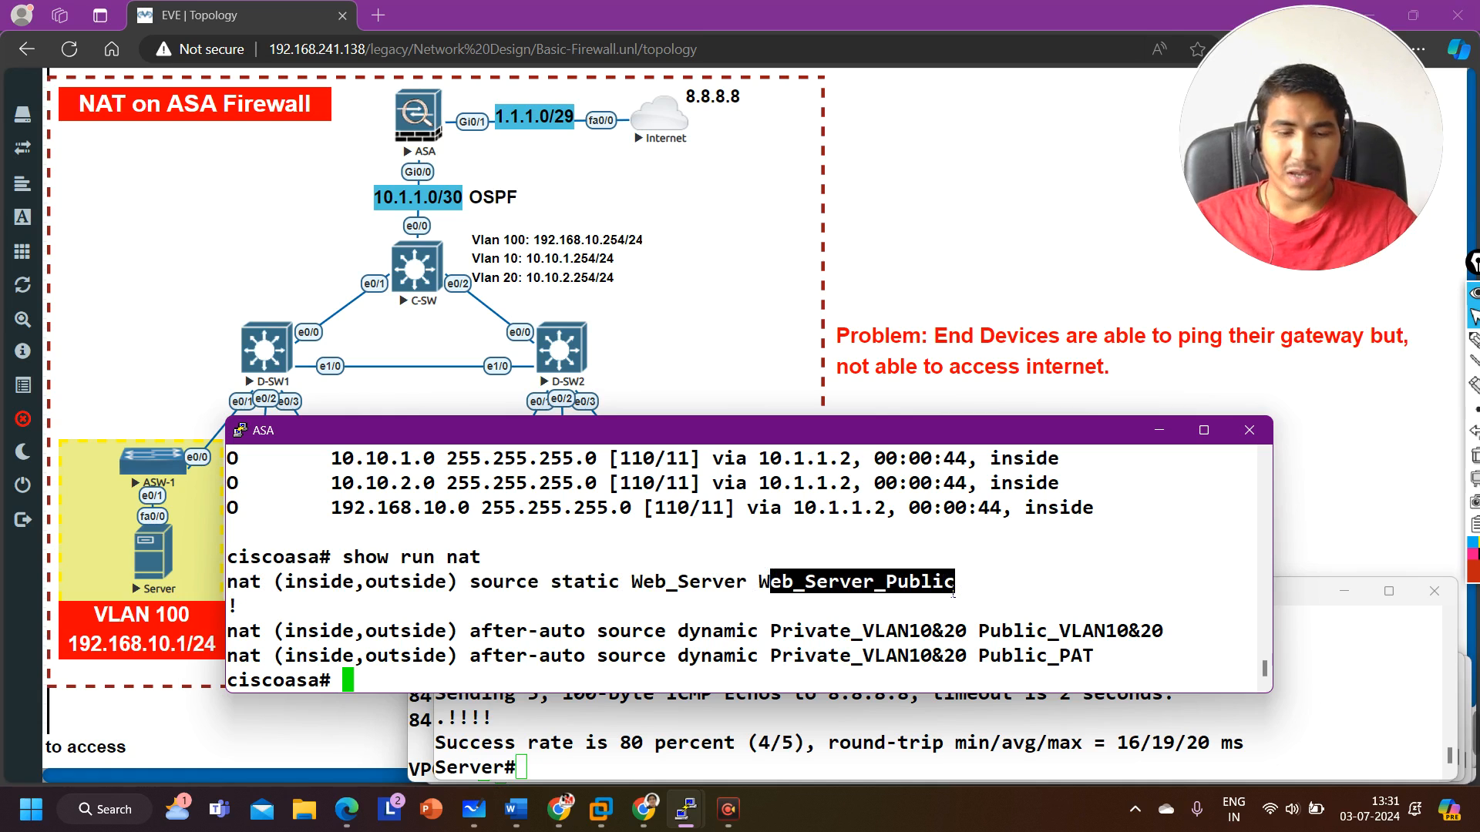
Step: Display the ASA's running network object configuration and examine the Web_Server_Public object's host address
type("show r")
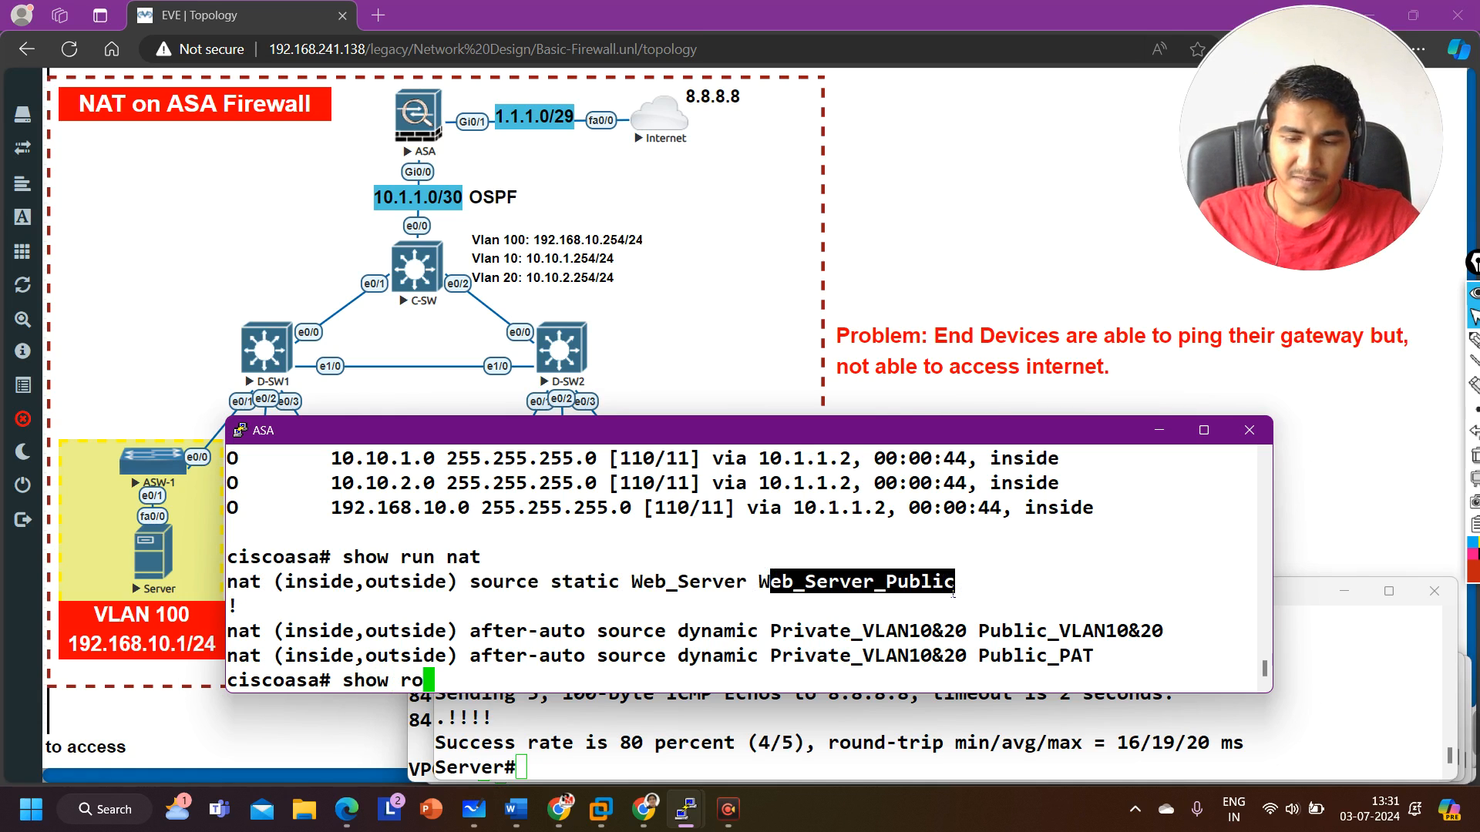
type("un obj")
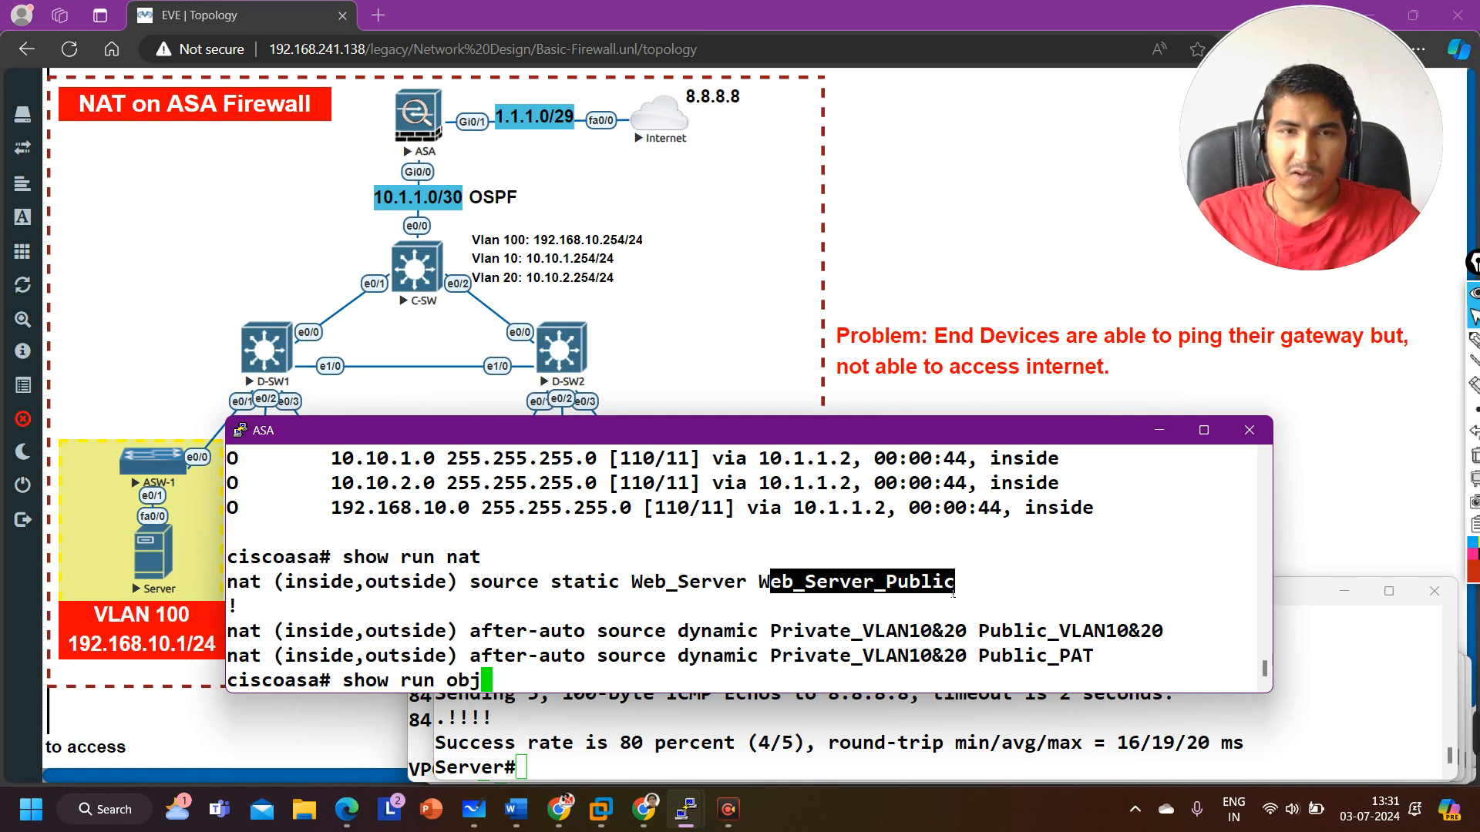
key("Tab")
key("Return")
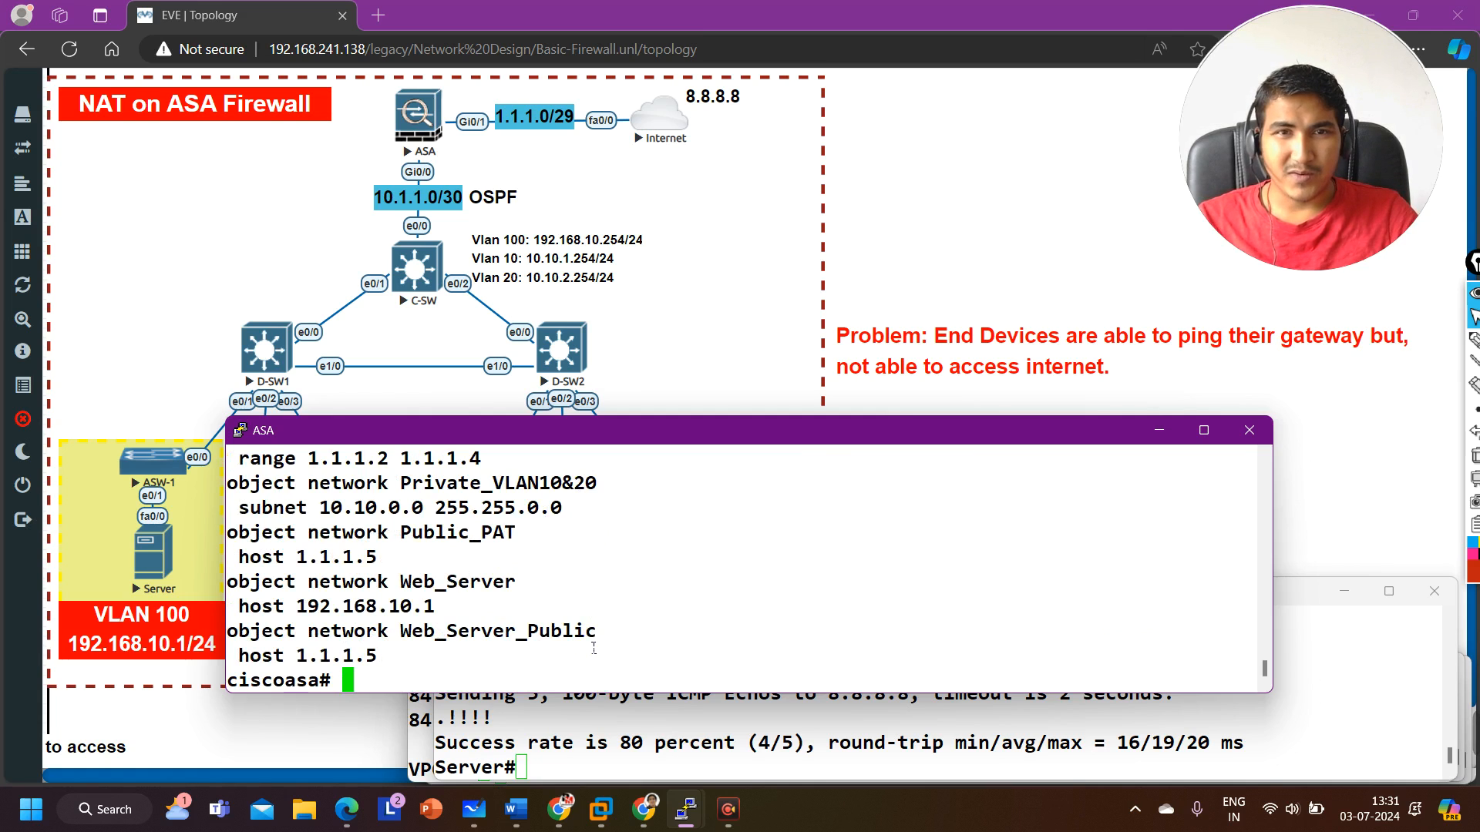
left_click_drag(607, 647, 401, 632)
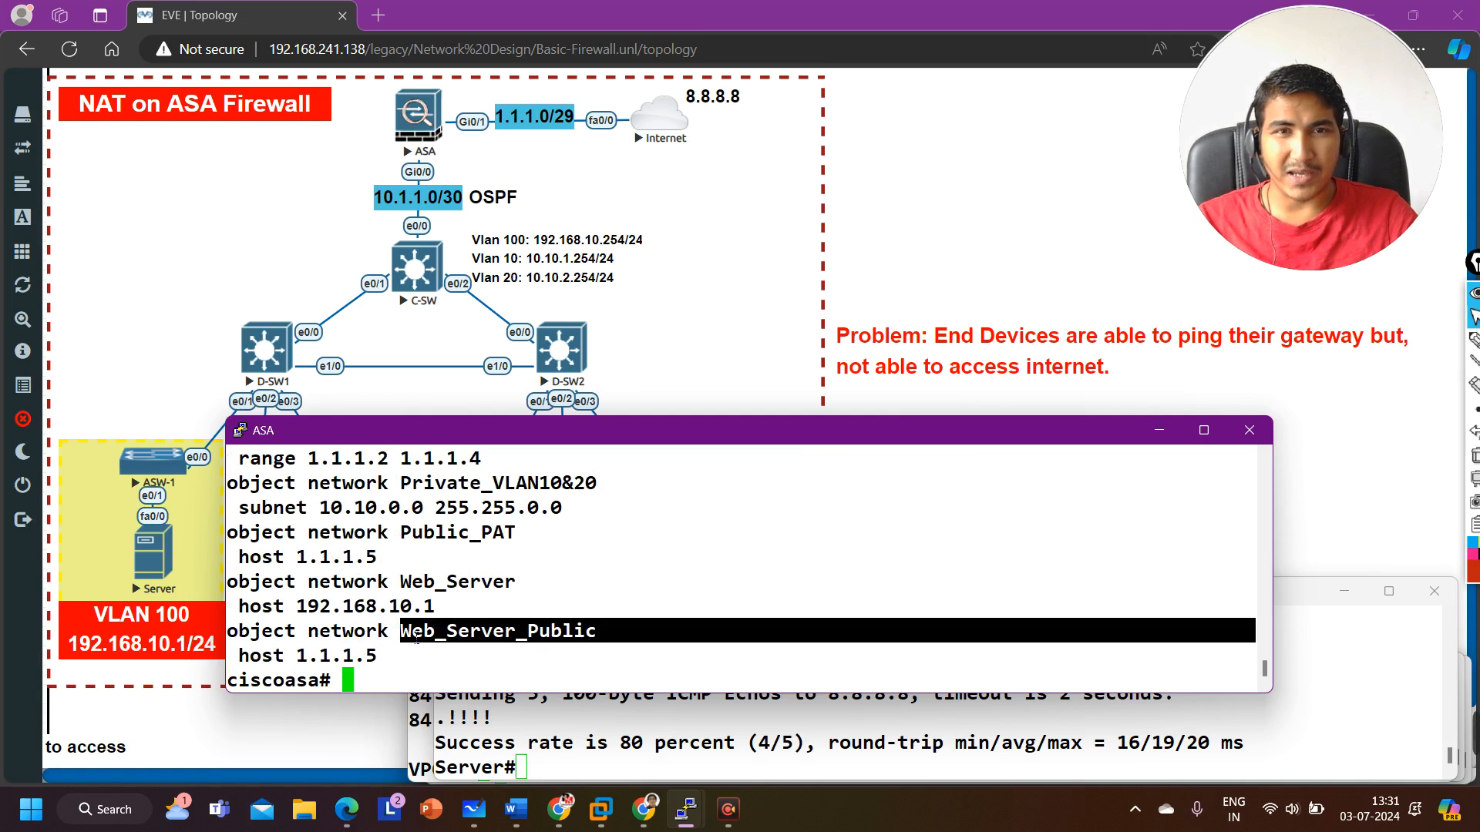
left_click_drag(339, 678, 306, 672)
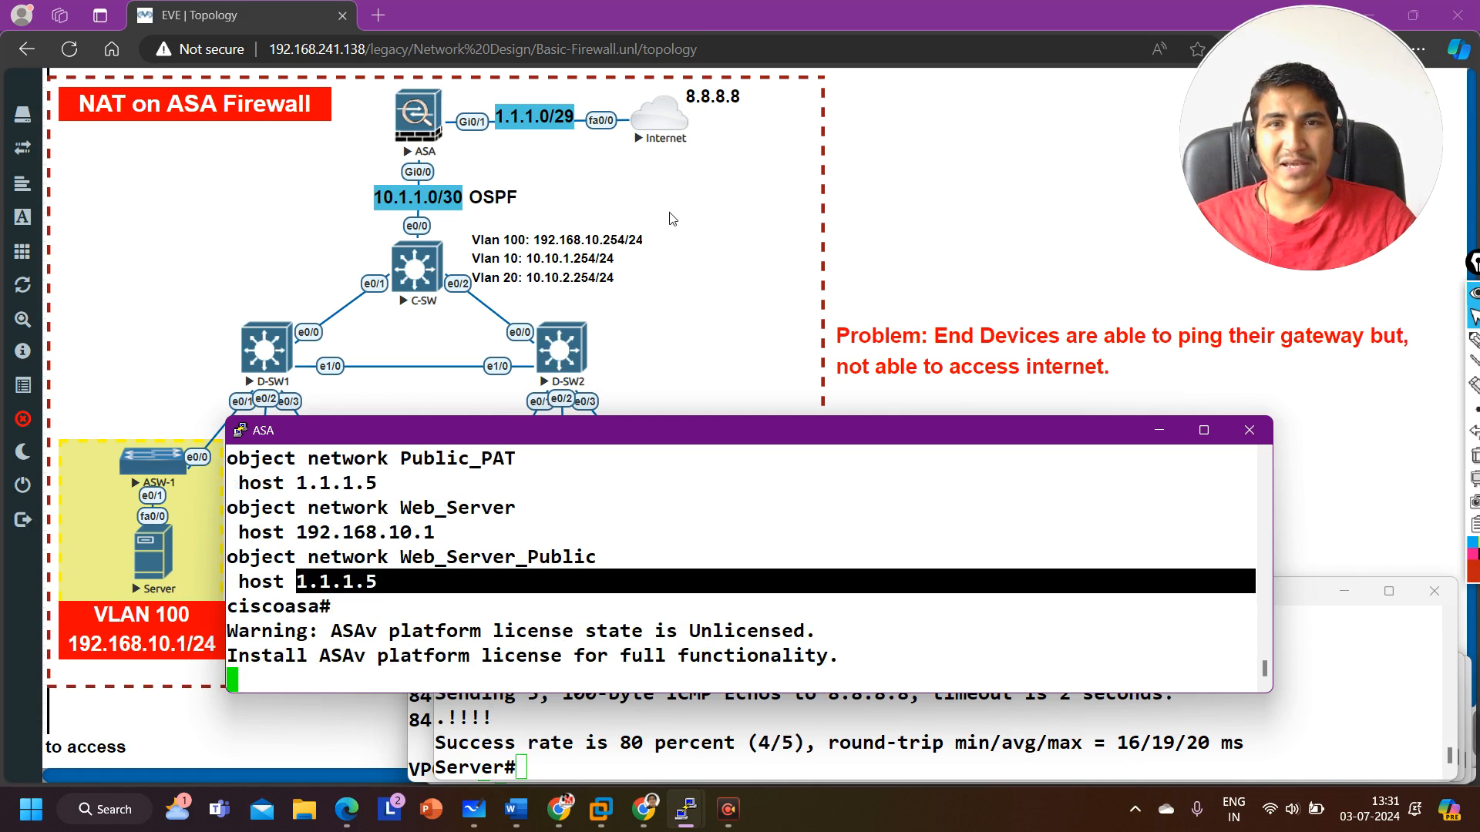
Step: Open the Internet router console and ping the web server's public address 1.1.1.5
mouse_move(685, 826)
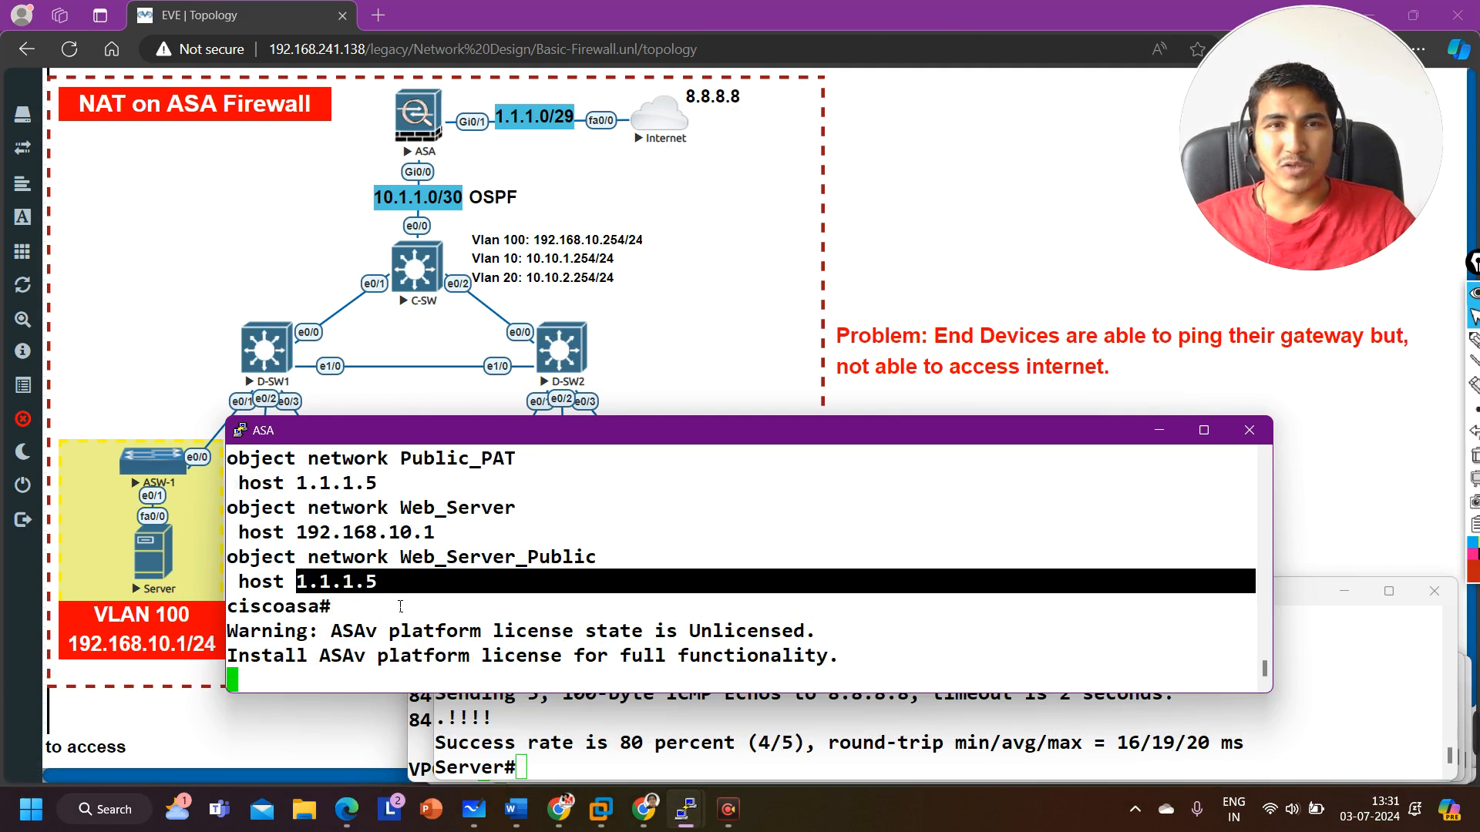
left_click(667, 129)
left_click(840, 157)
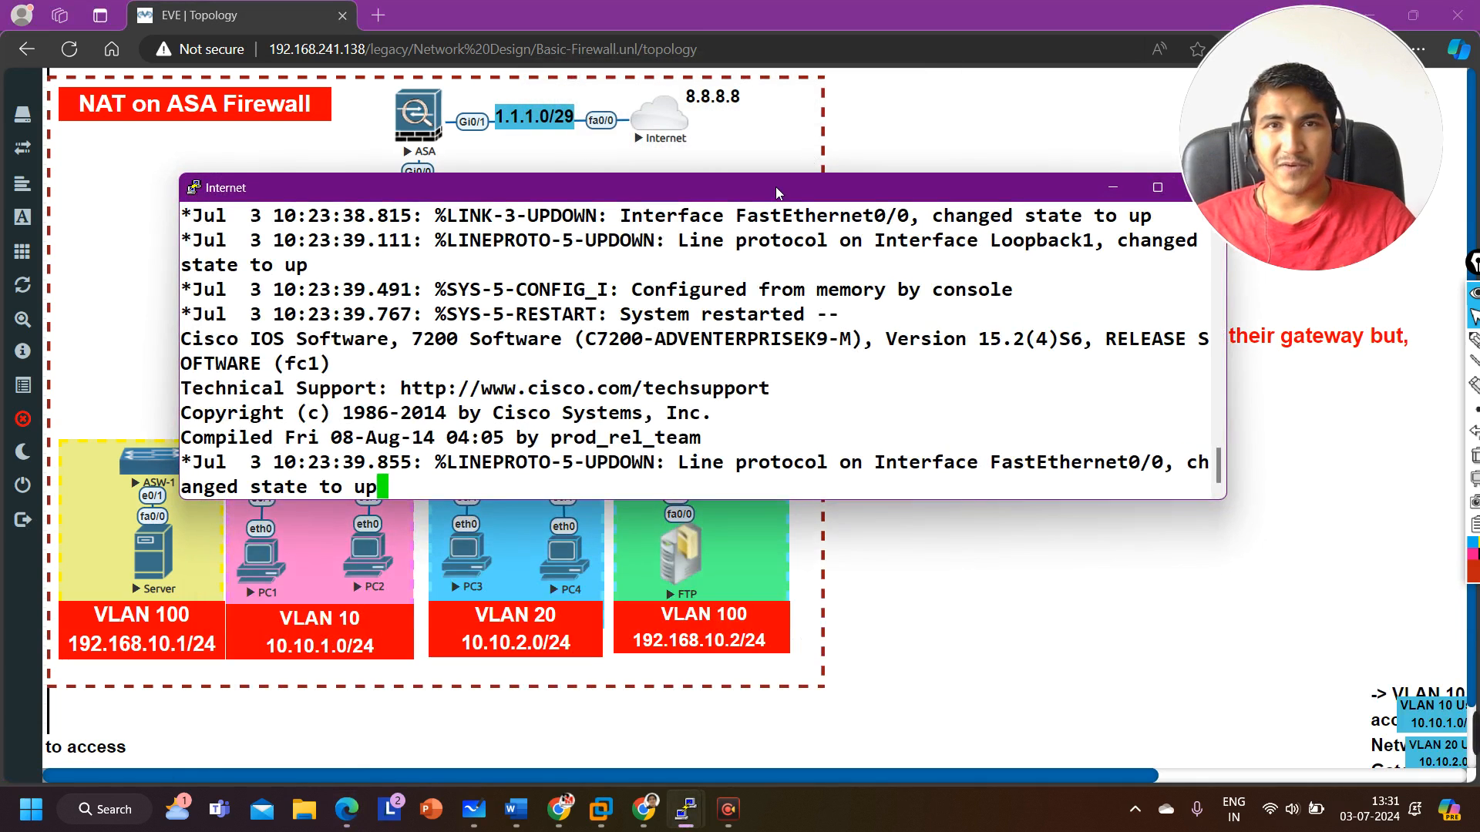
left_click_drag(775, 187, 881, 401)
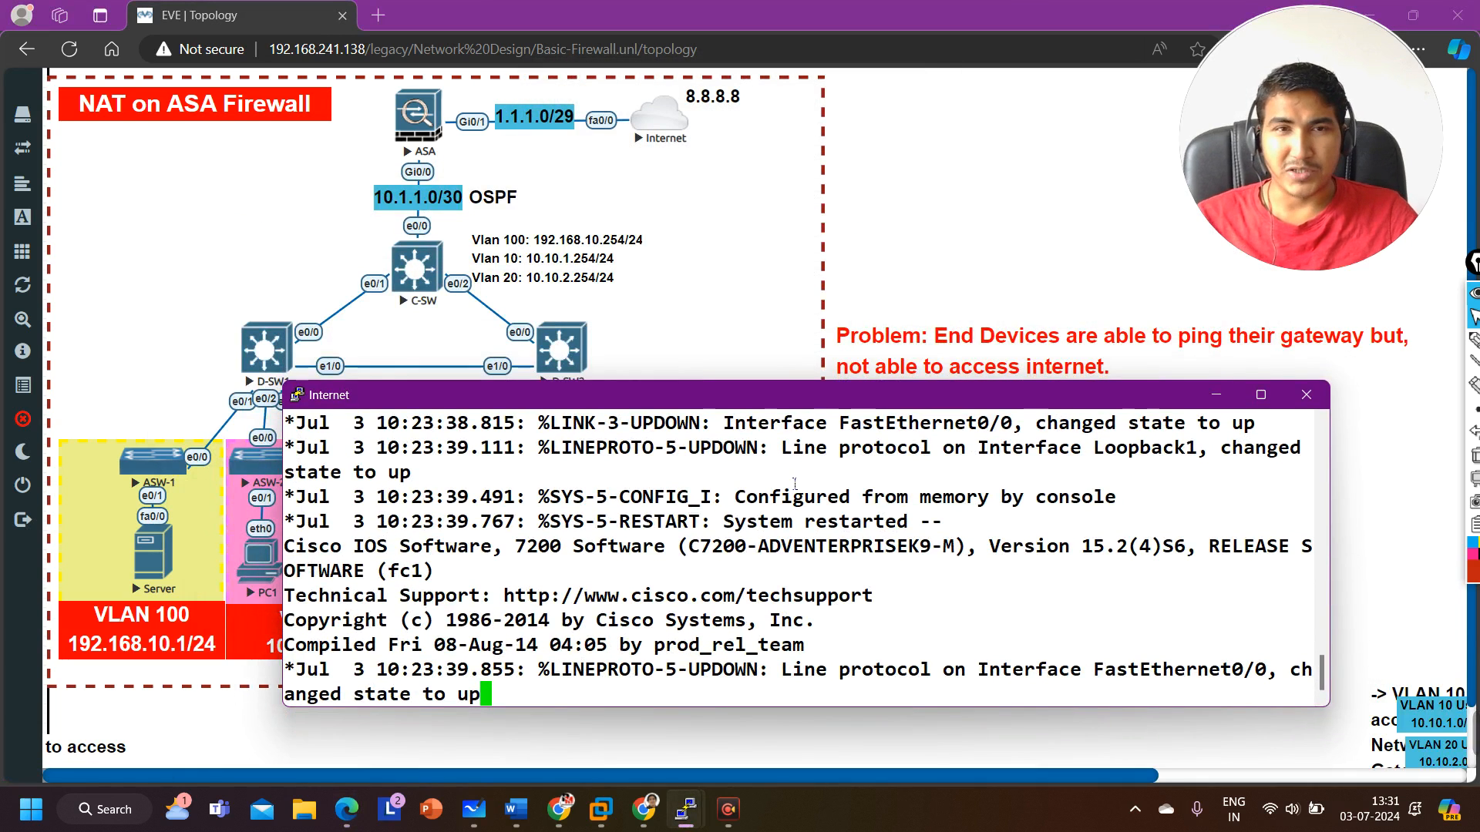
key("Return")
key("Return")
key("Return")
key("Return")
key("Return")
key("Return")
type("pi")
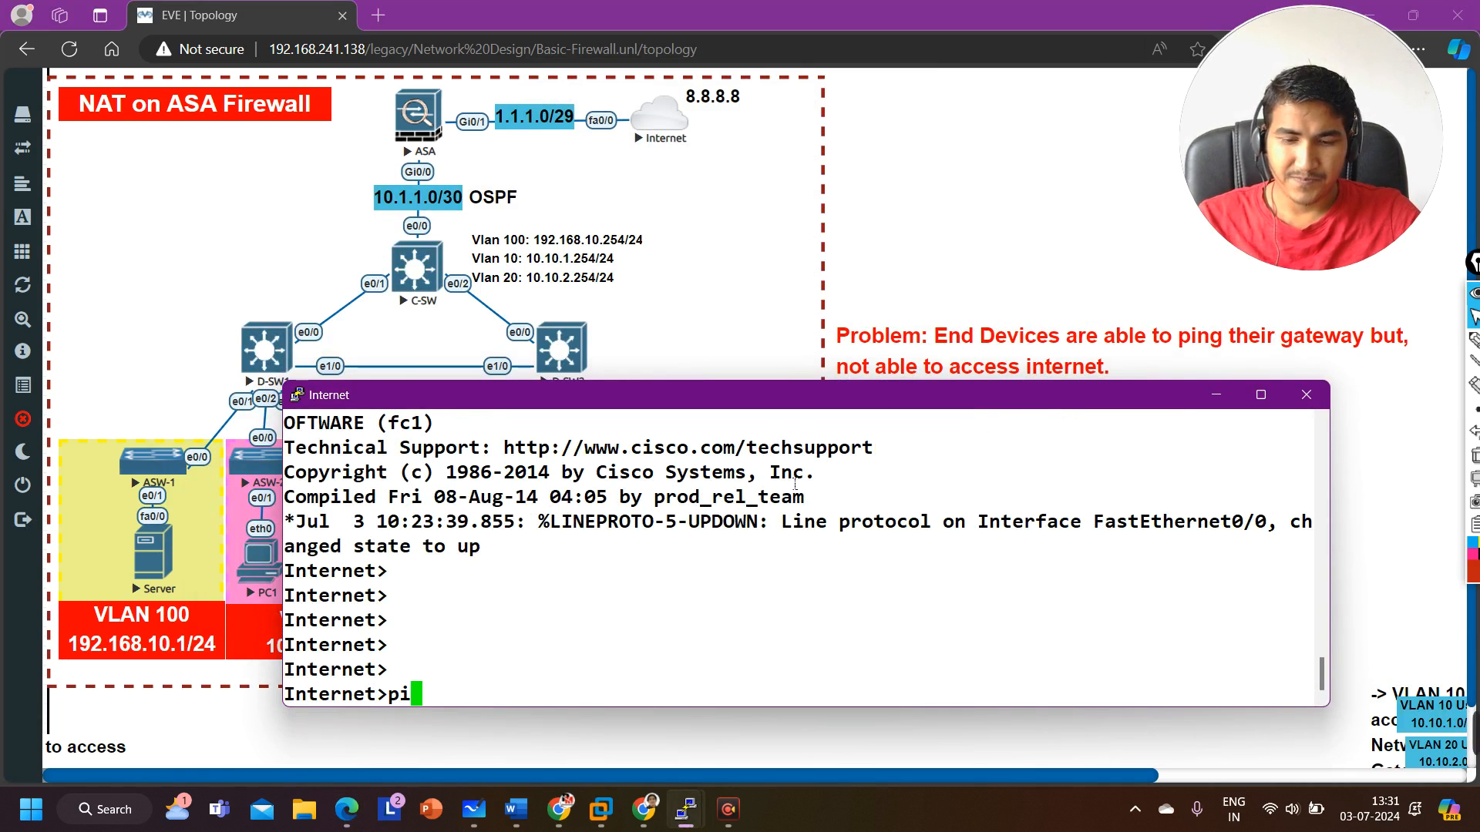
type("ng 8")
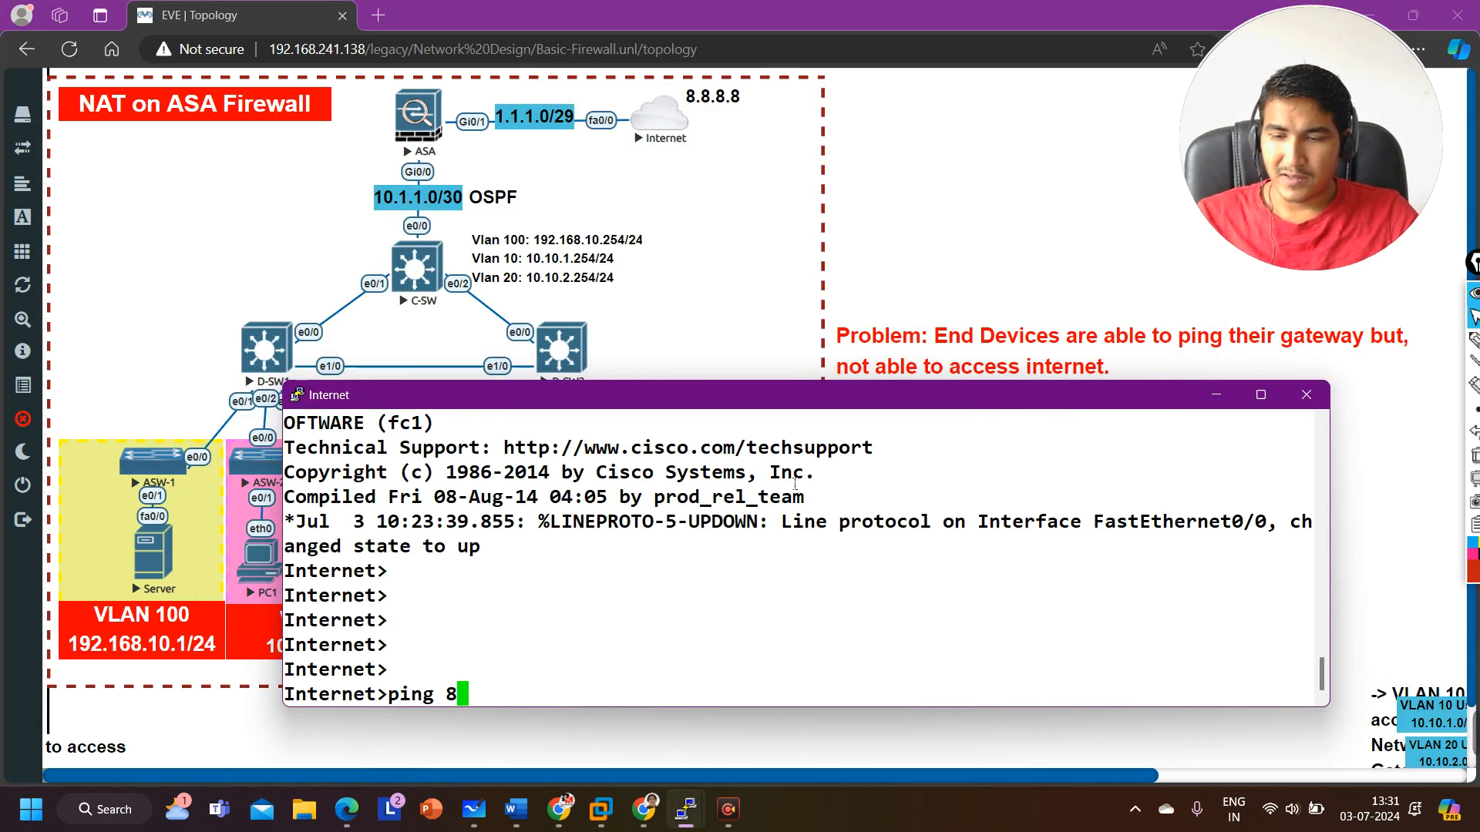
key("BackSpace")
type("1.1.1.5")
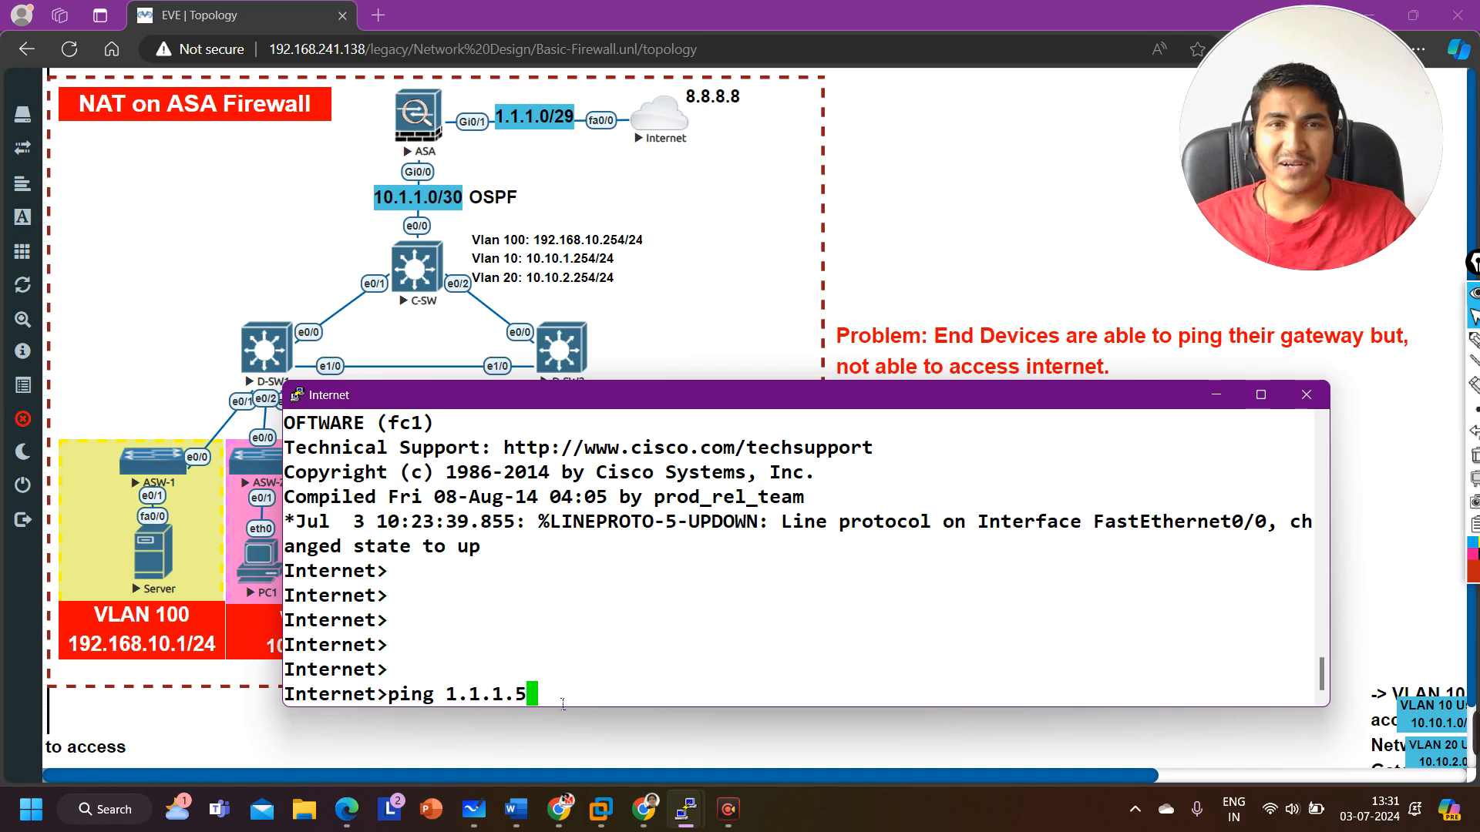
left_click_drag(562, 703, 460, 692)
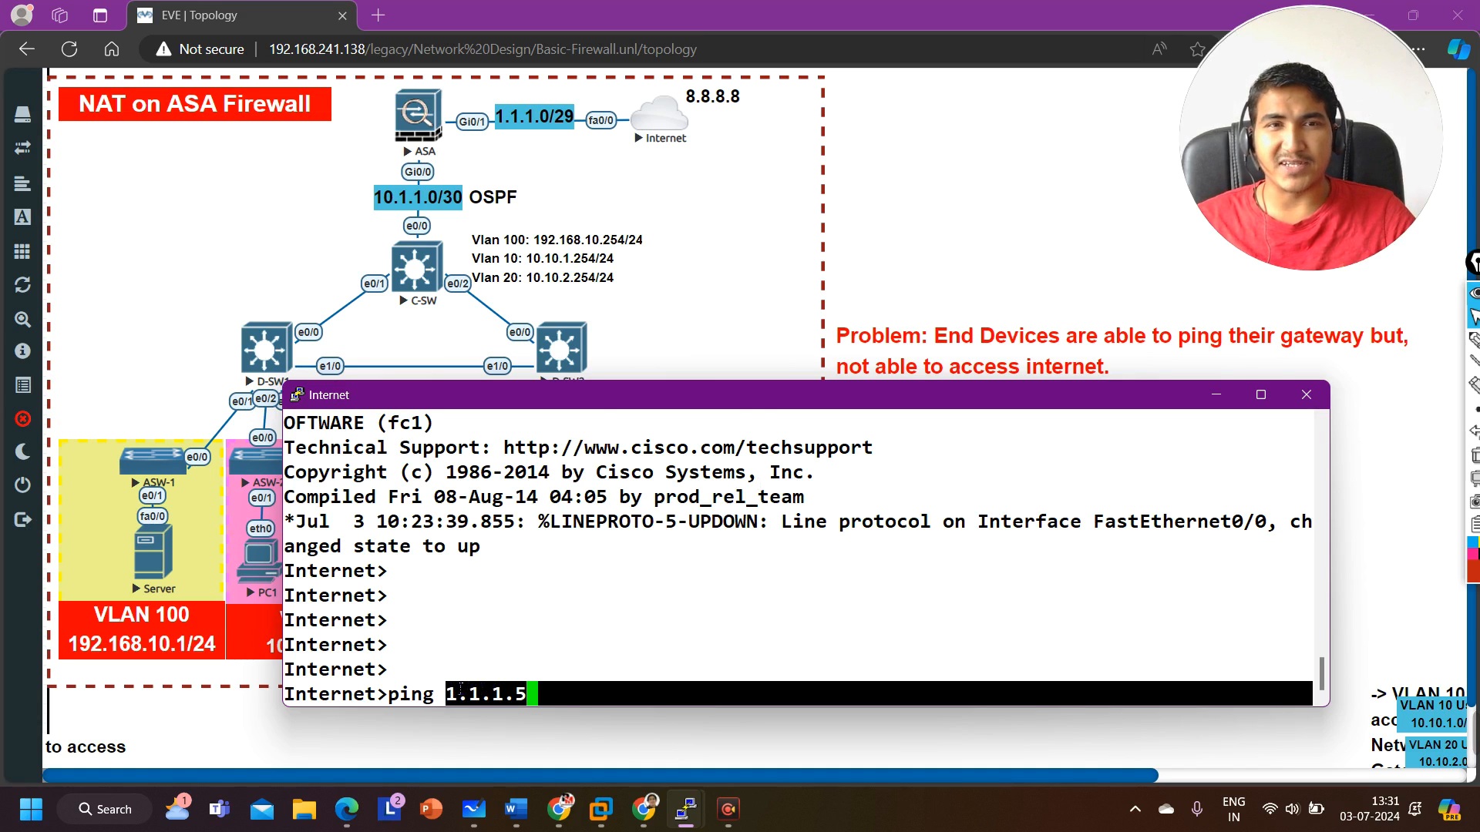
key("Return")
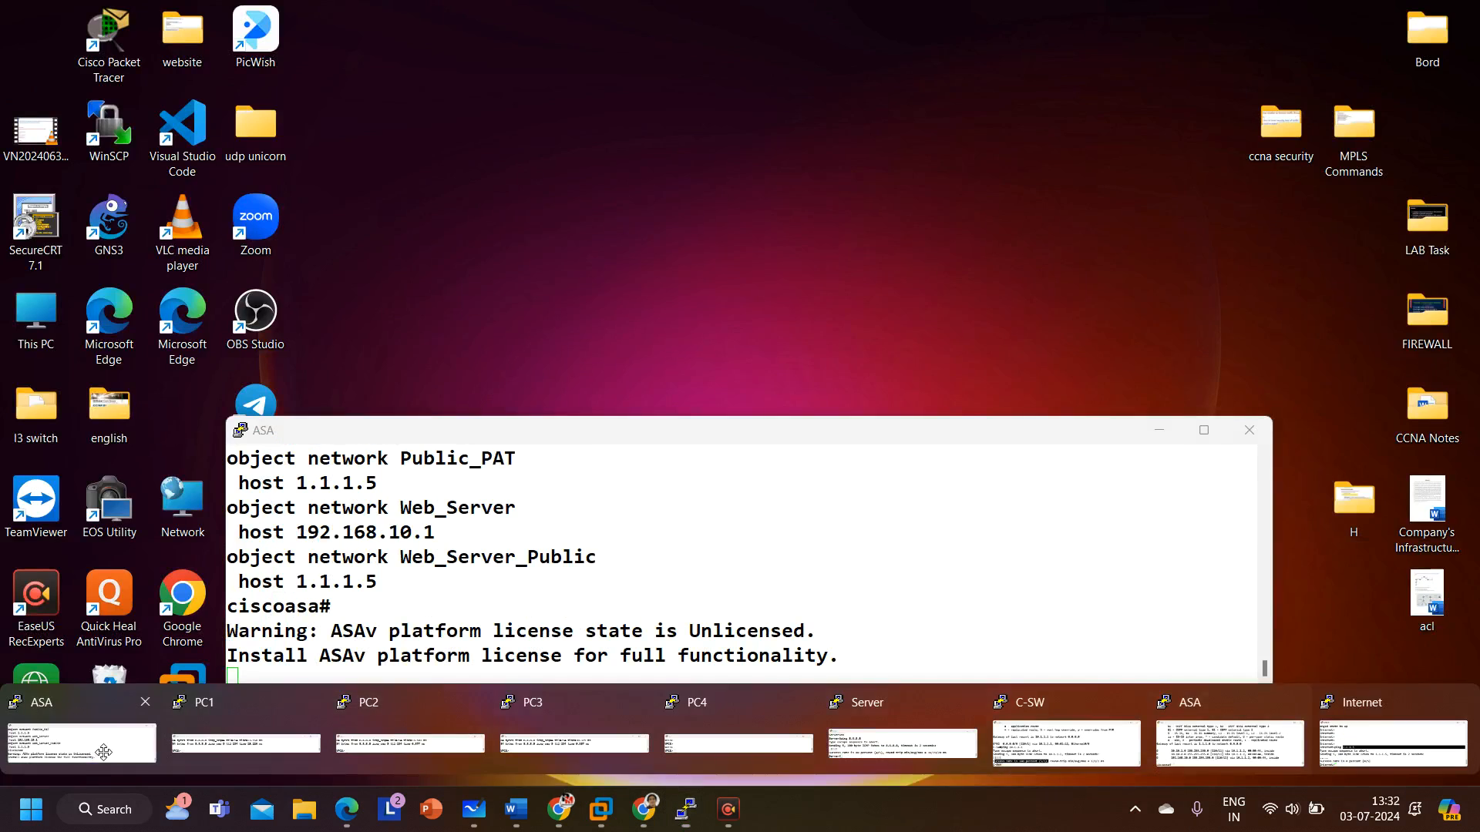
Step: Switch to the ASA console, display the running access-list configuration and examine the outin rule's protocol and port
left_click(91, 746)
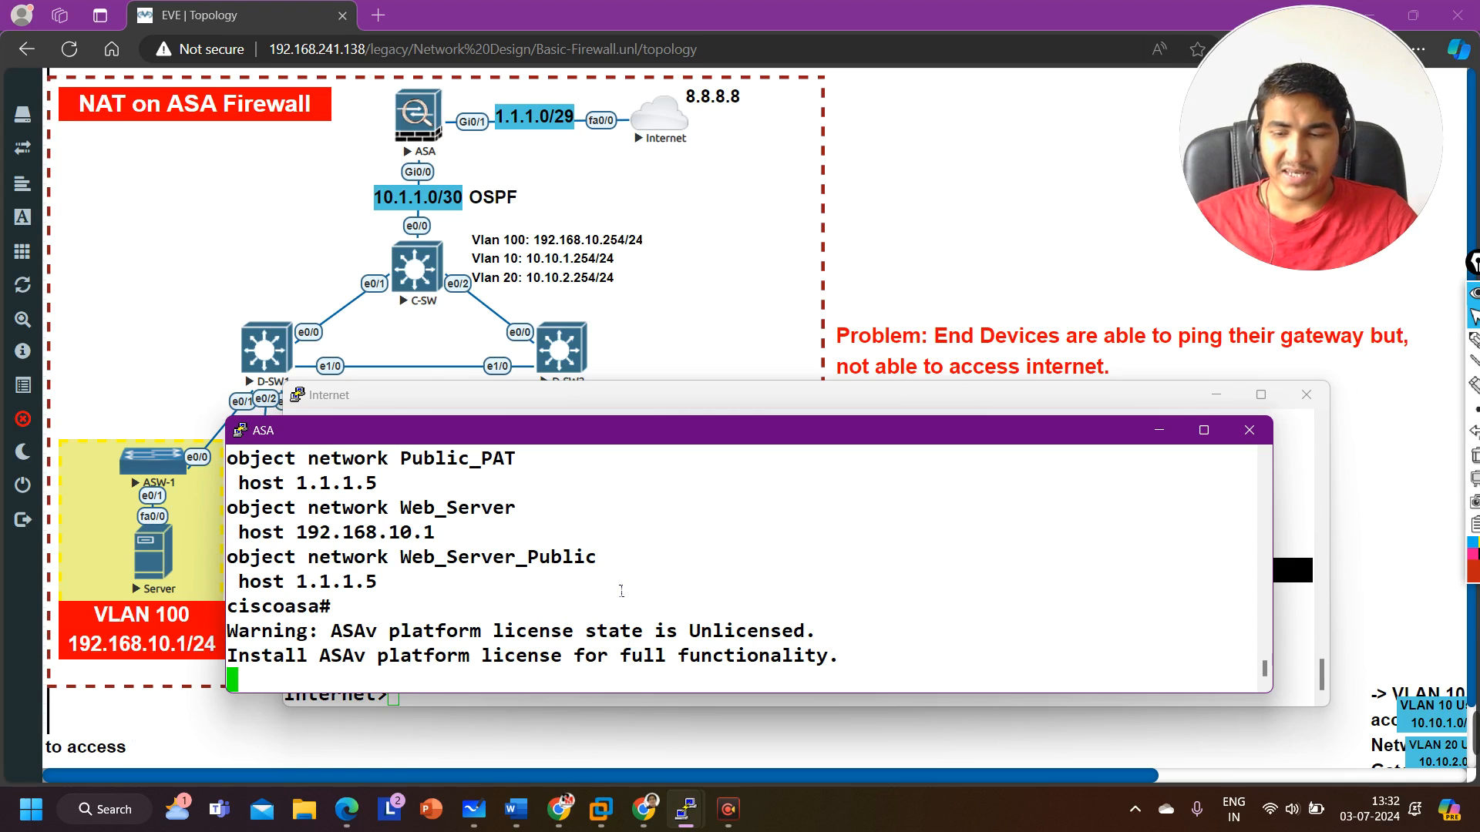
key("Return")
key("Return")
key("Return")
key("Return")
key("Return")
type("sjh")
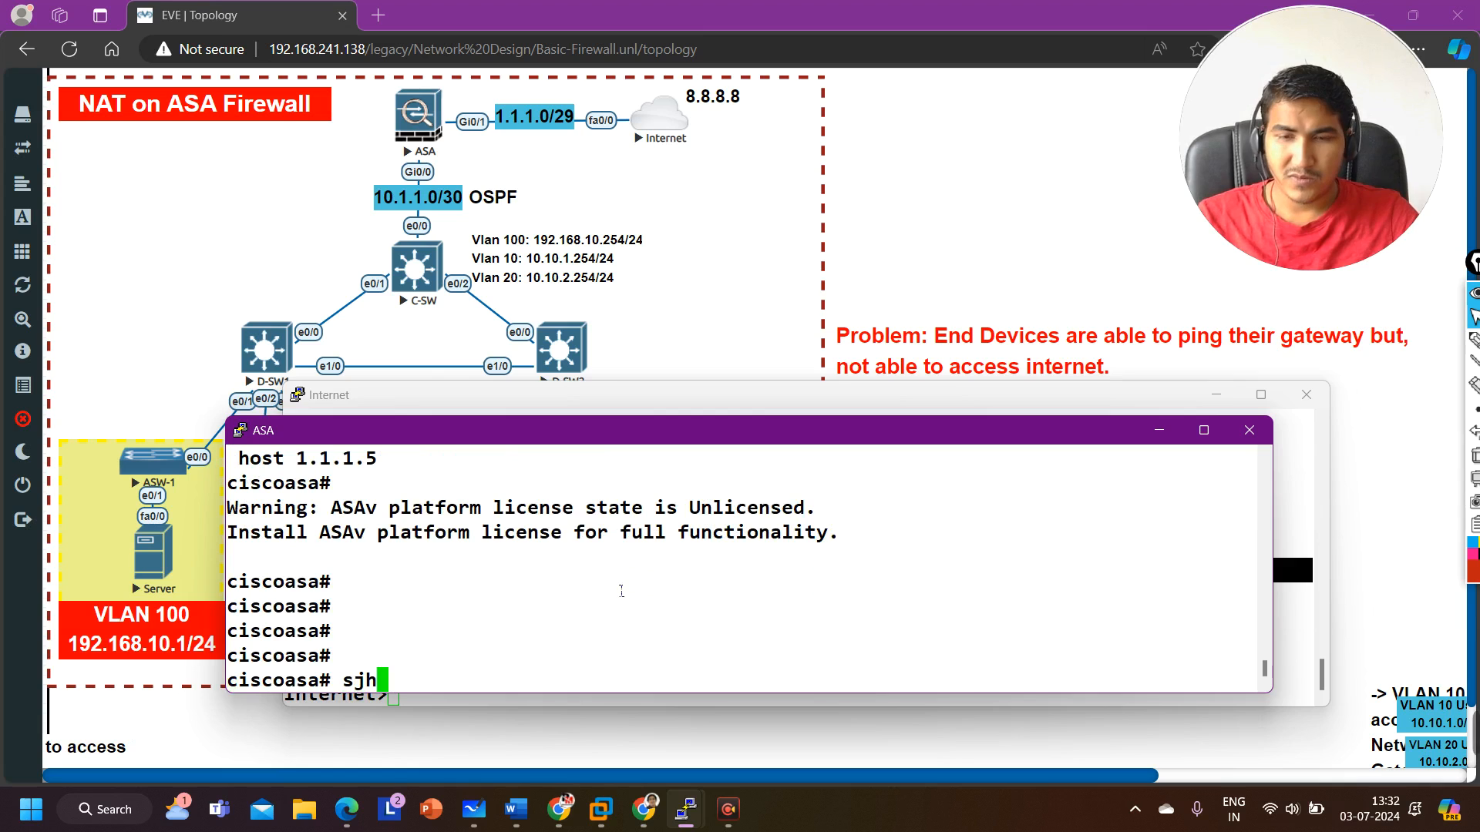
key("BackSpace")
key("BackSpace")
type("h")
key("Tab")
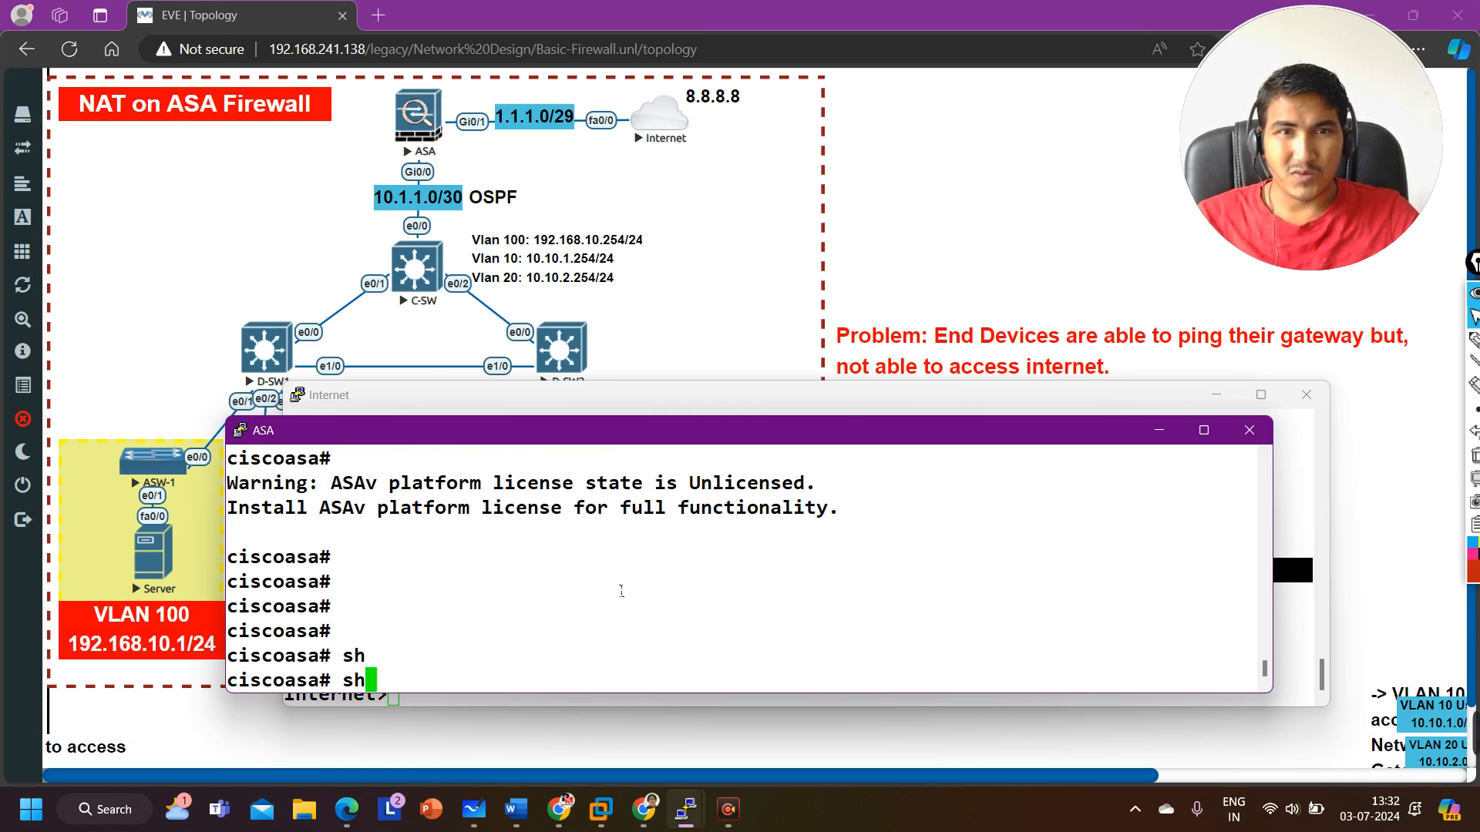
type("o")
key("Tab")
type("run ")
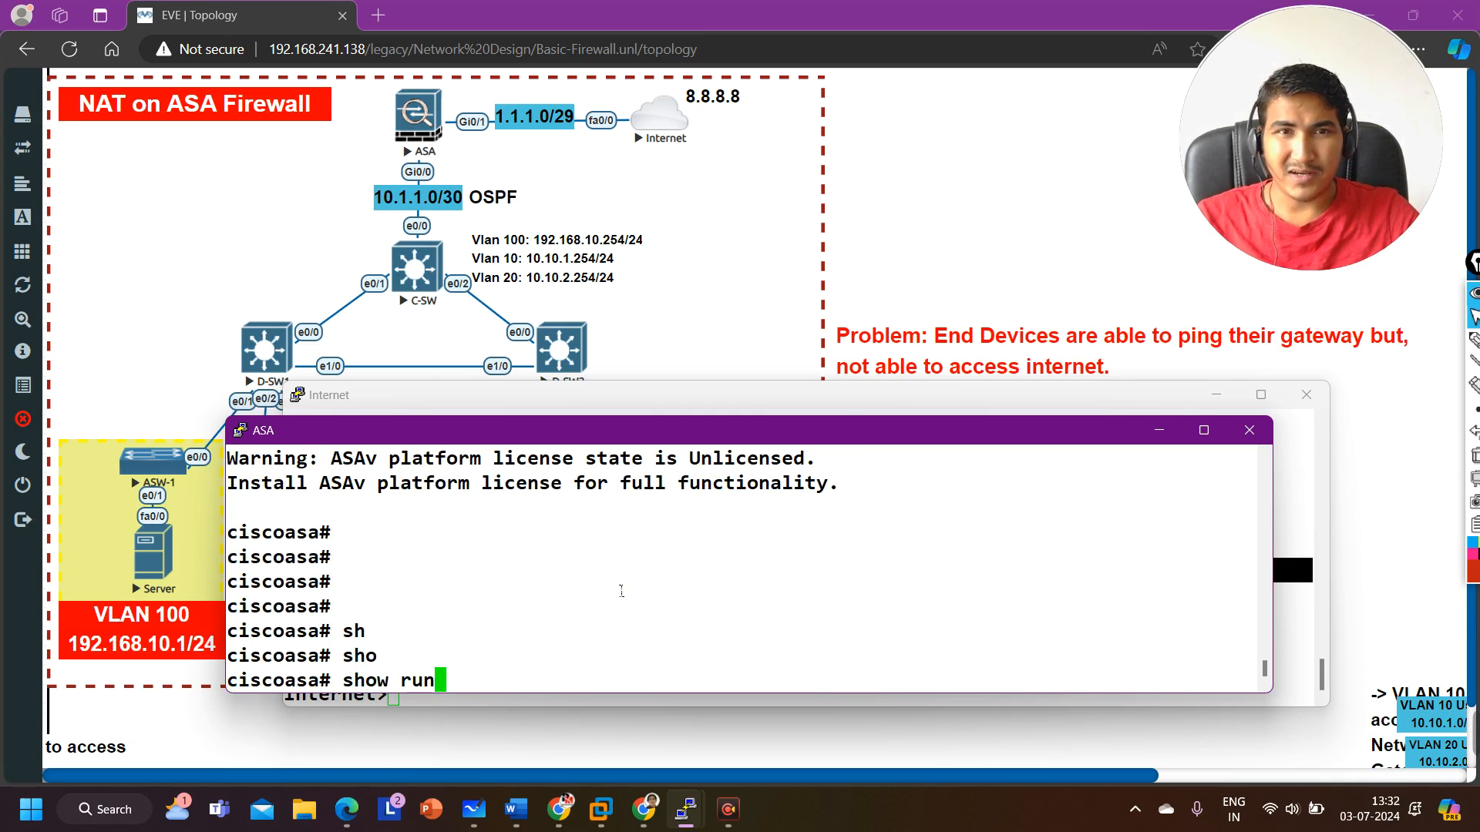
type("acce")
key("Tab")
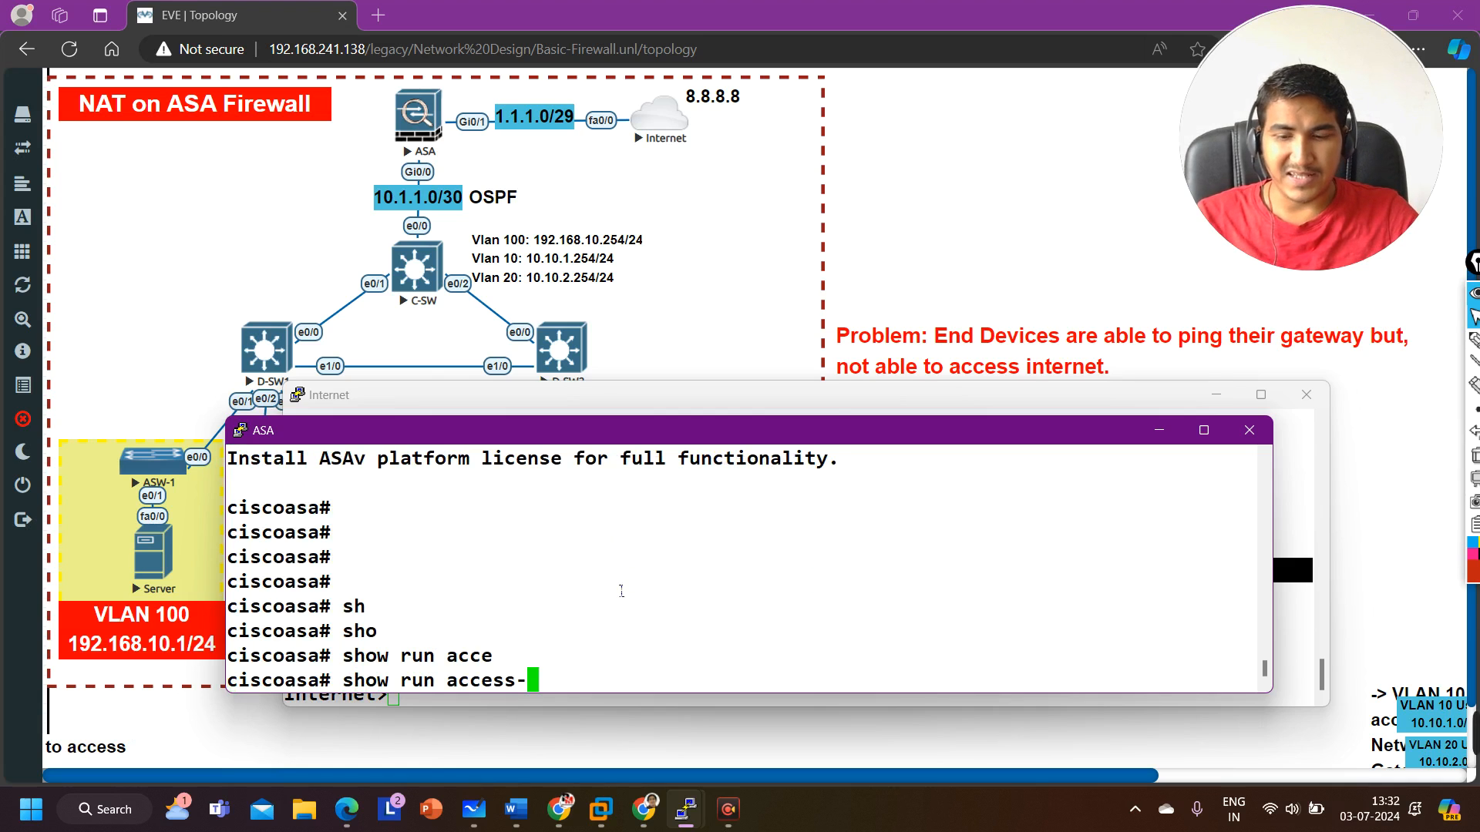
type("l")
key("Tab")
type("ist")
key("Return")
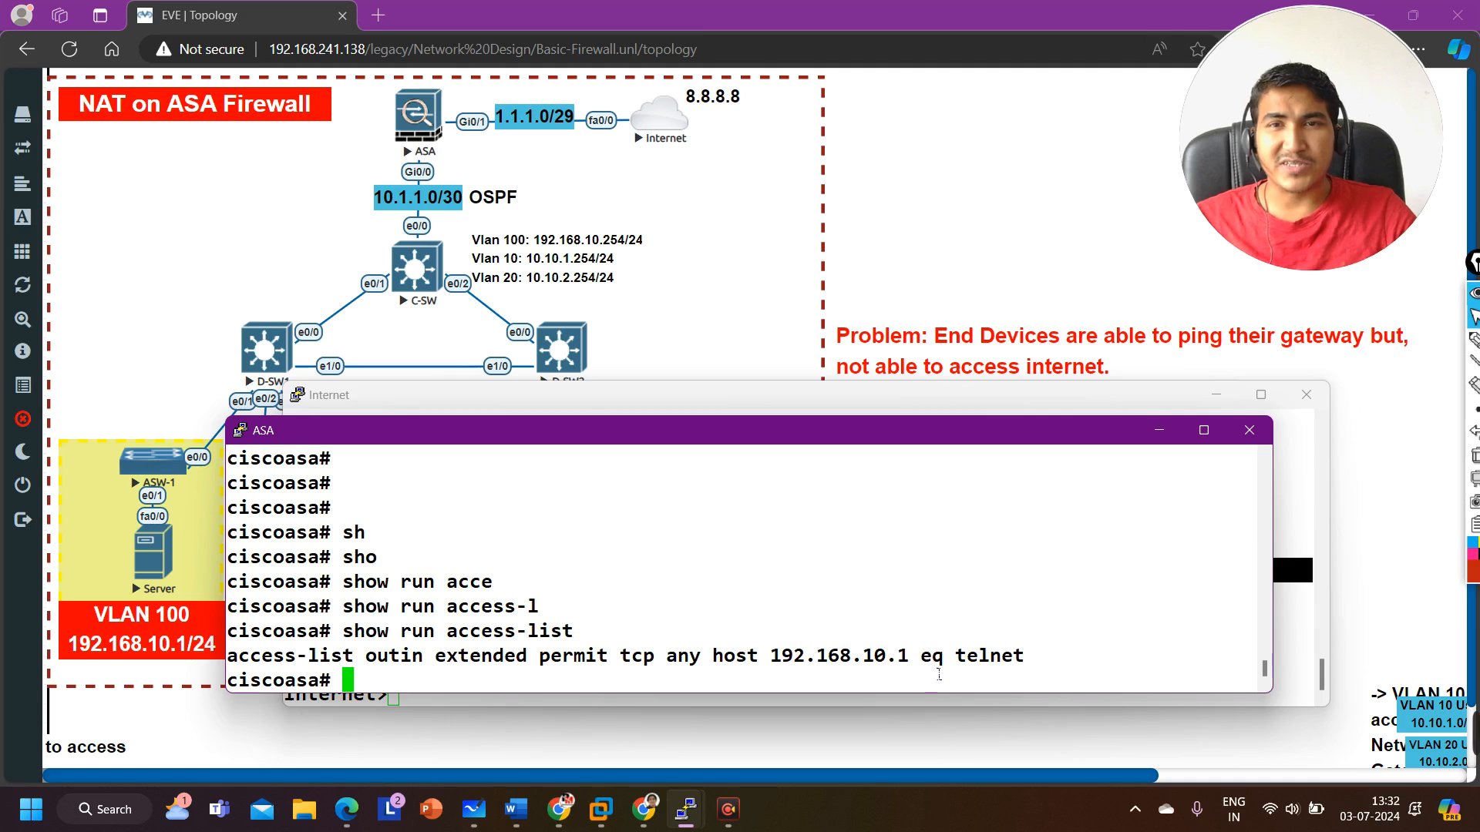
left_click_drag(664, 663, 621, 664)
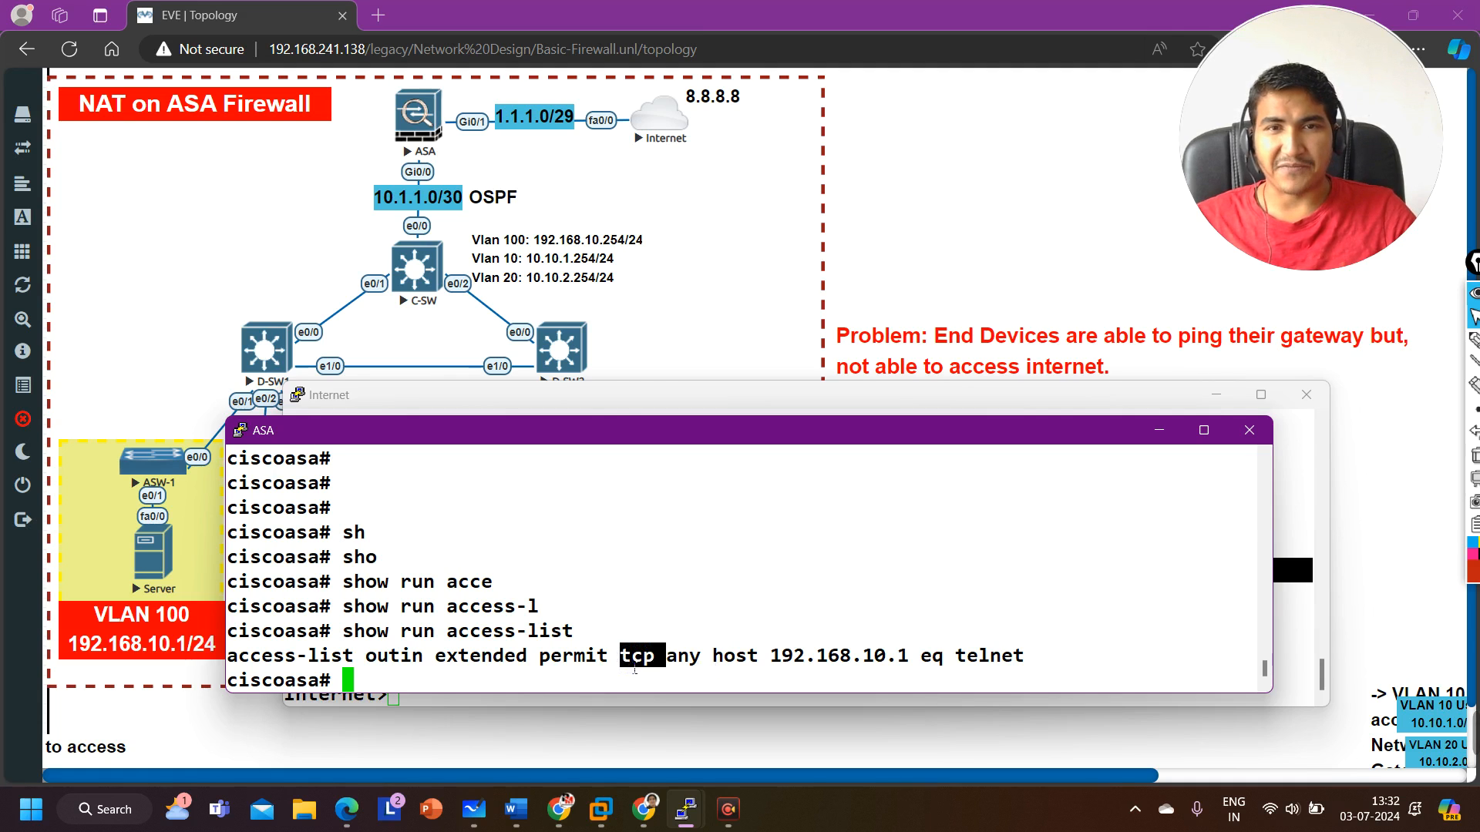
left_click_drag(956, 656, 1024, 666)
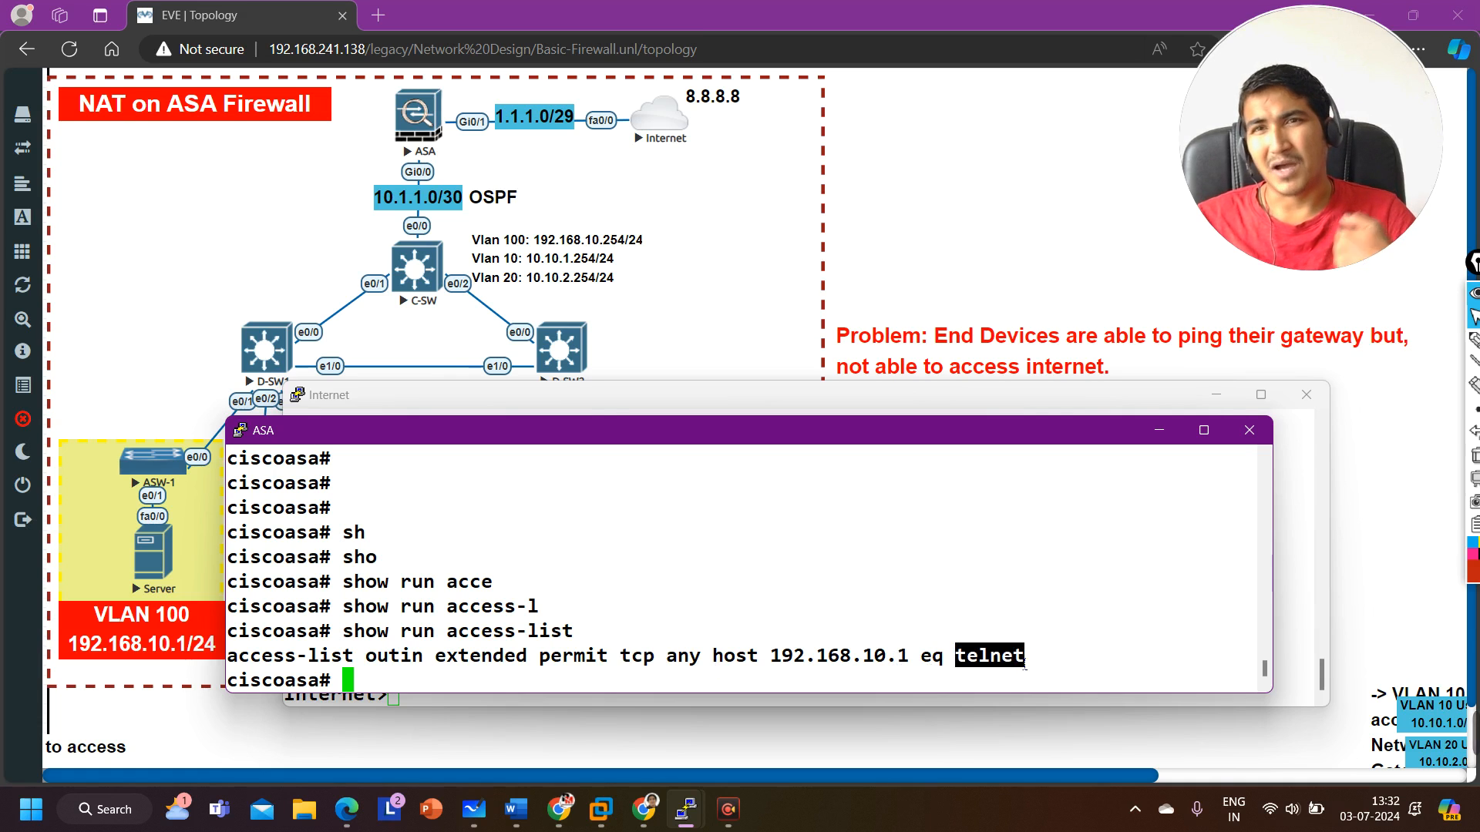
Step: Open the Internet router console and telnet to the web server's public address 1.1.1.5
left_click(1314, 609)
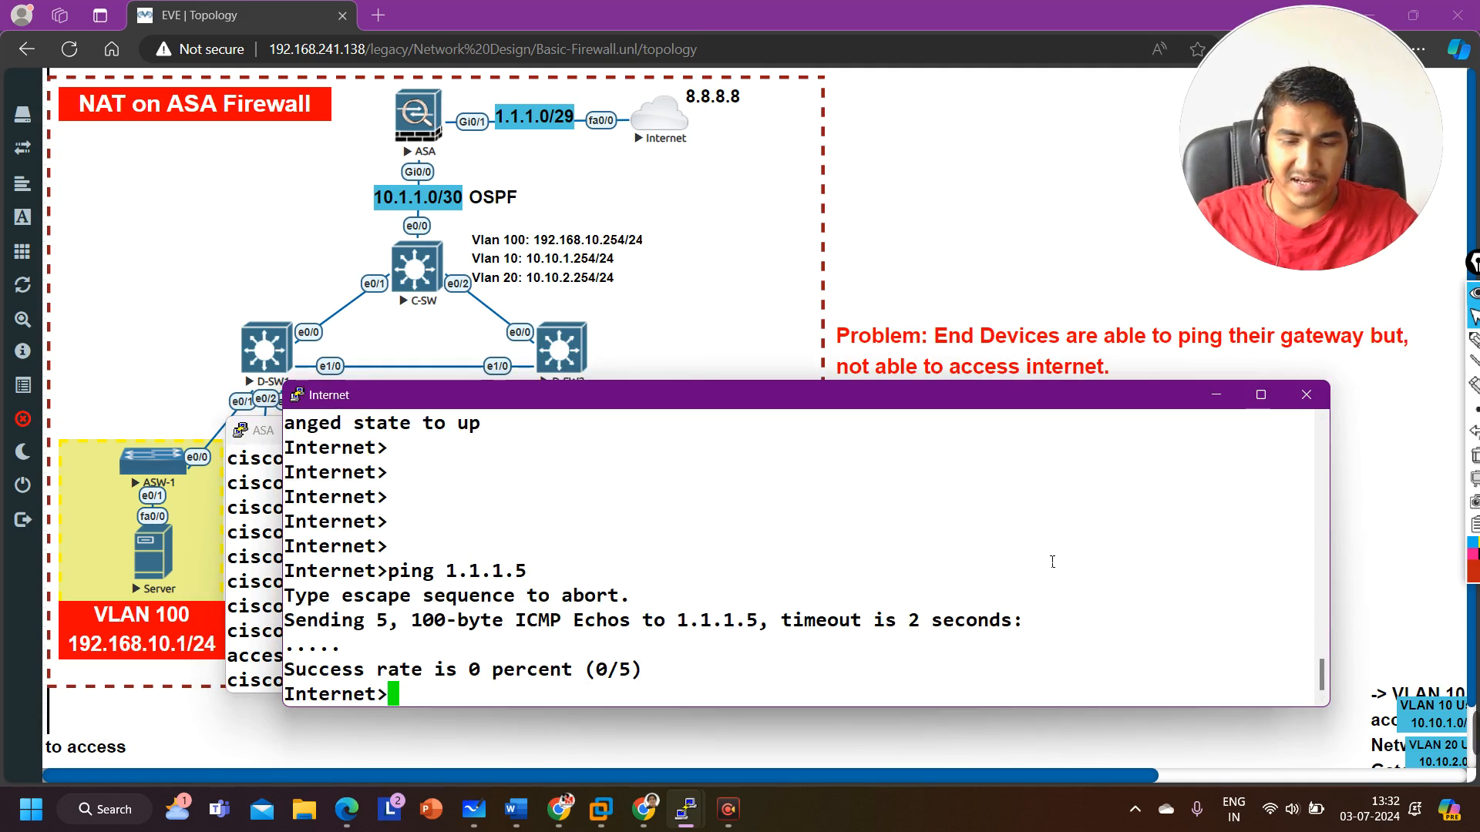
type("telnet ")
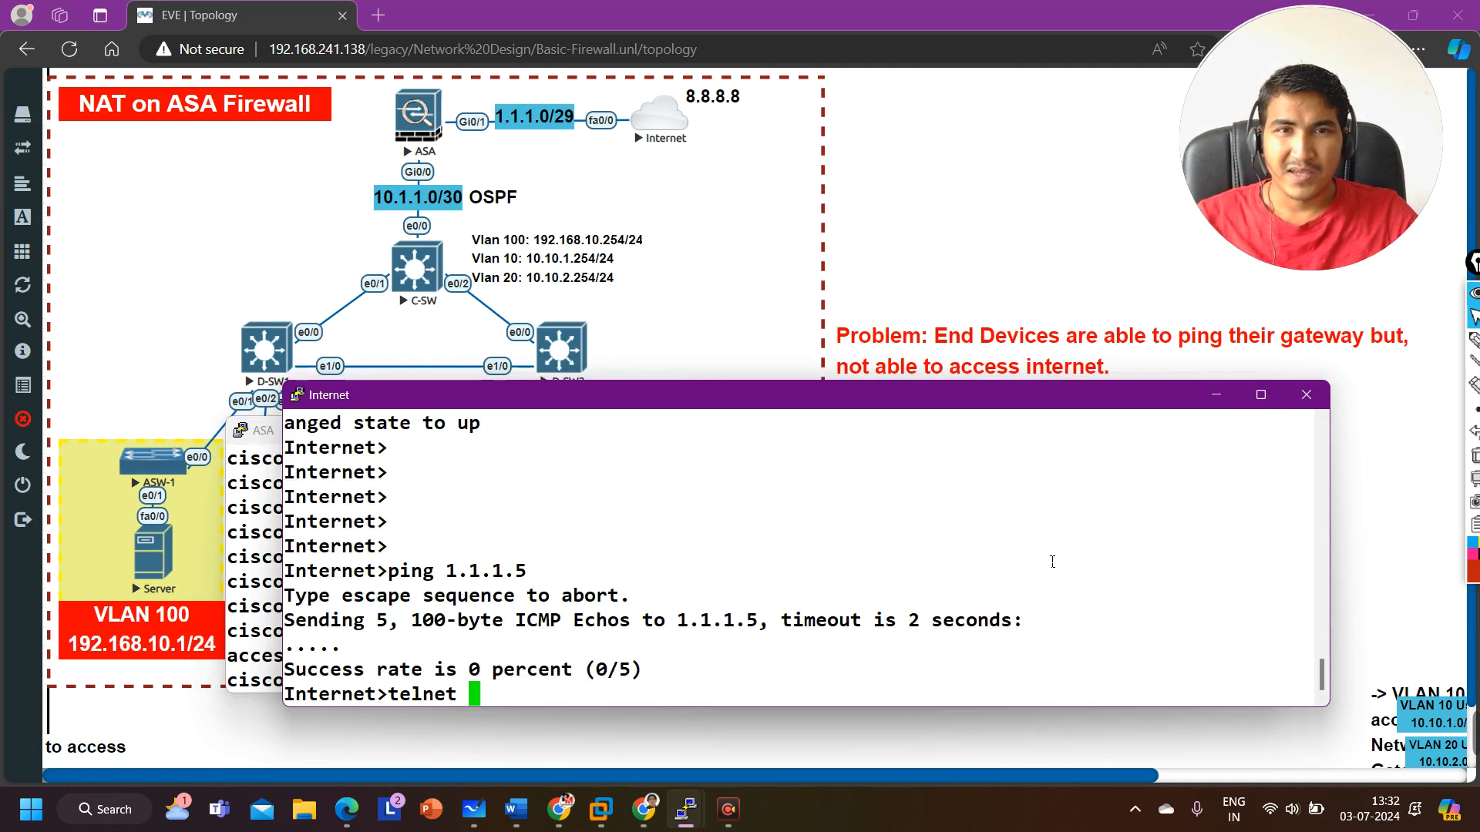
type("1.1.1.5")
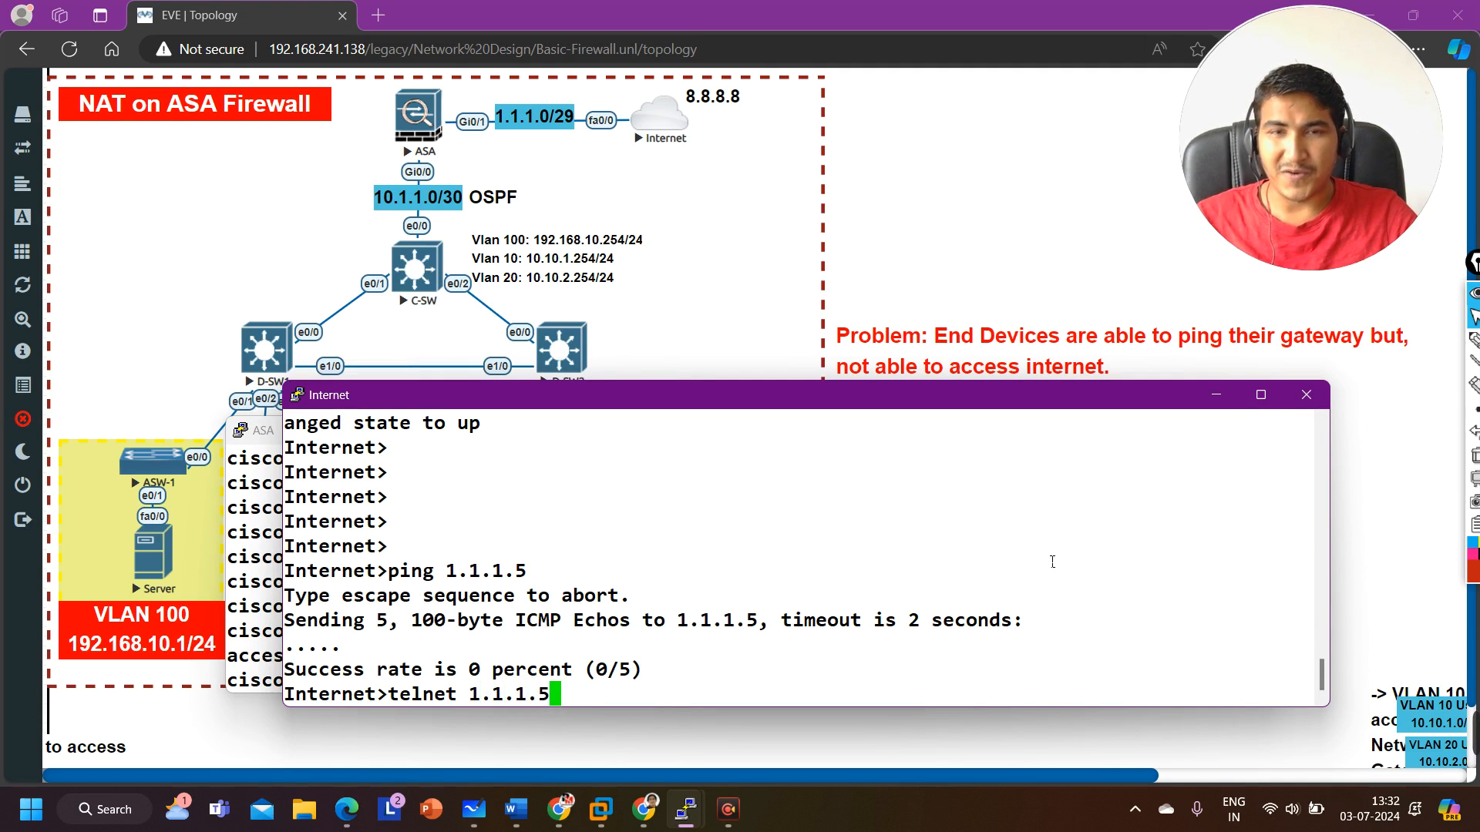
key("Return")
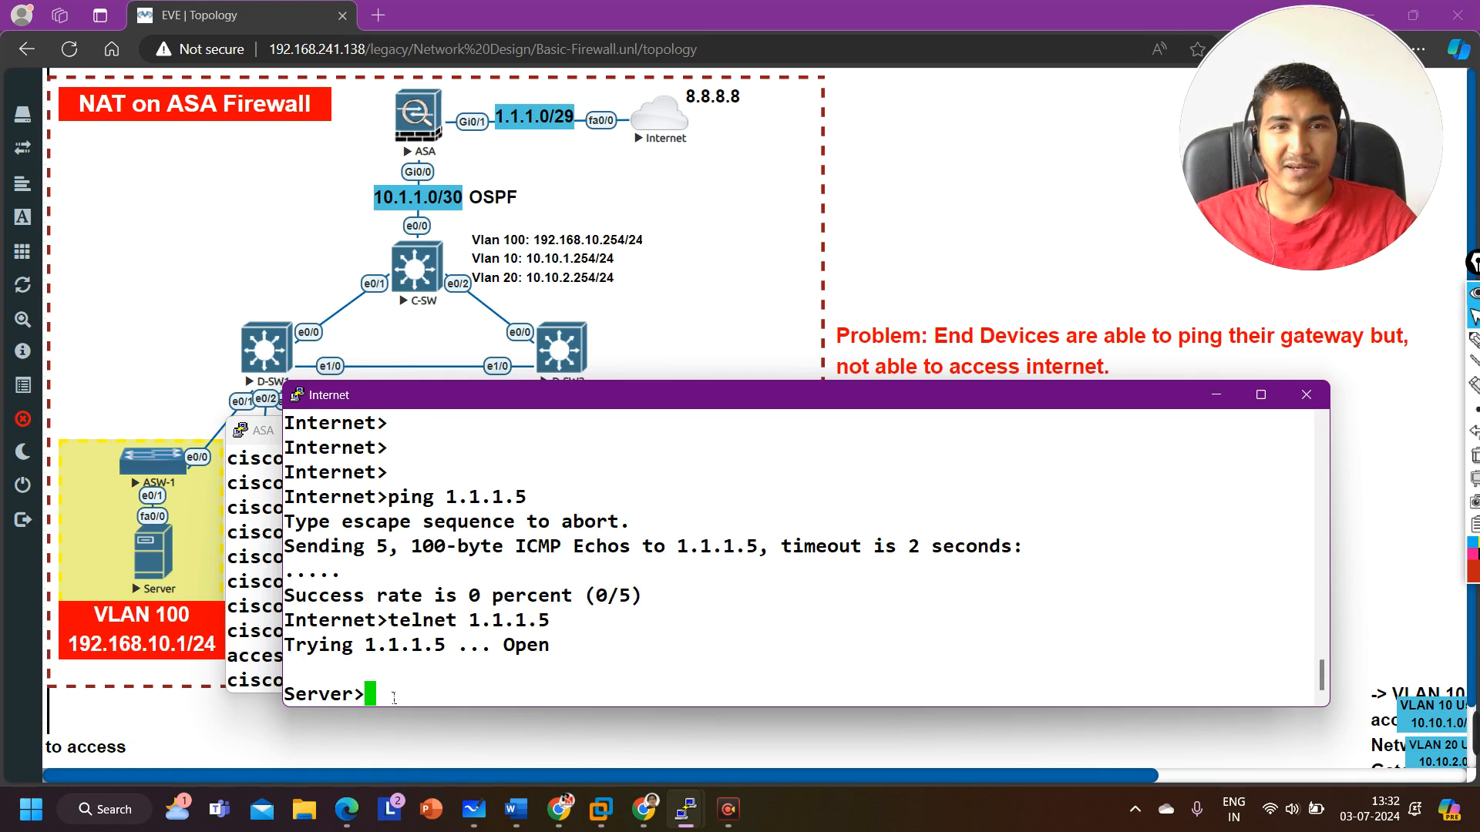
Step: Run who on the server telnet session to examine the connection's source location, then exit the session
left_click_drag(396, 697, 323, 688)
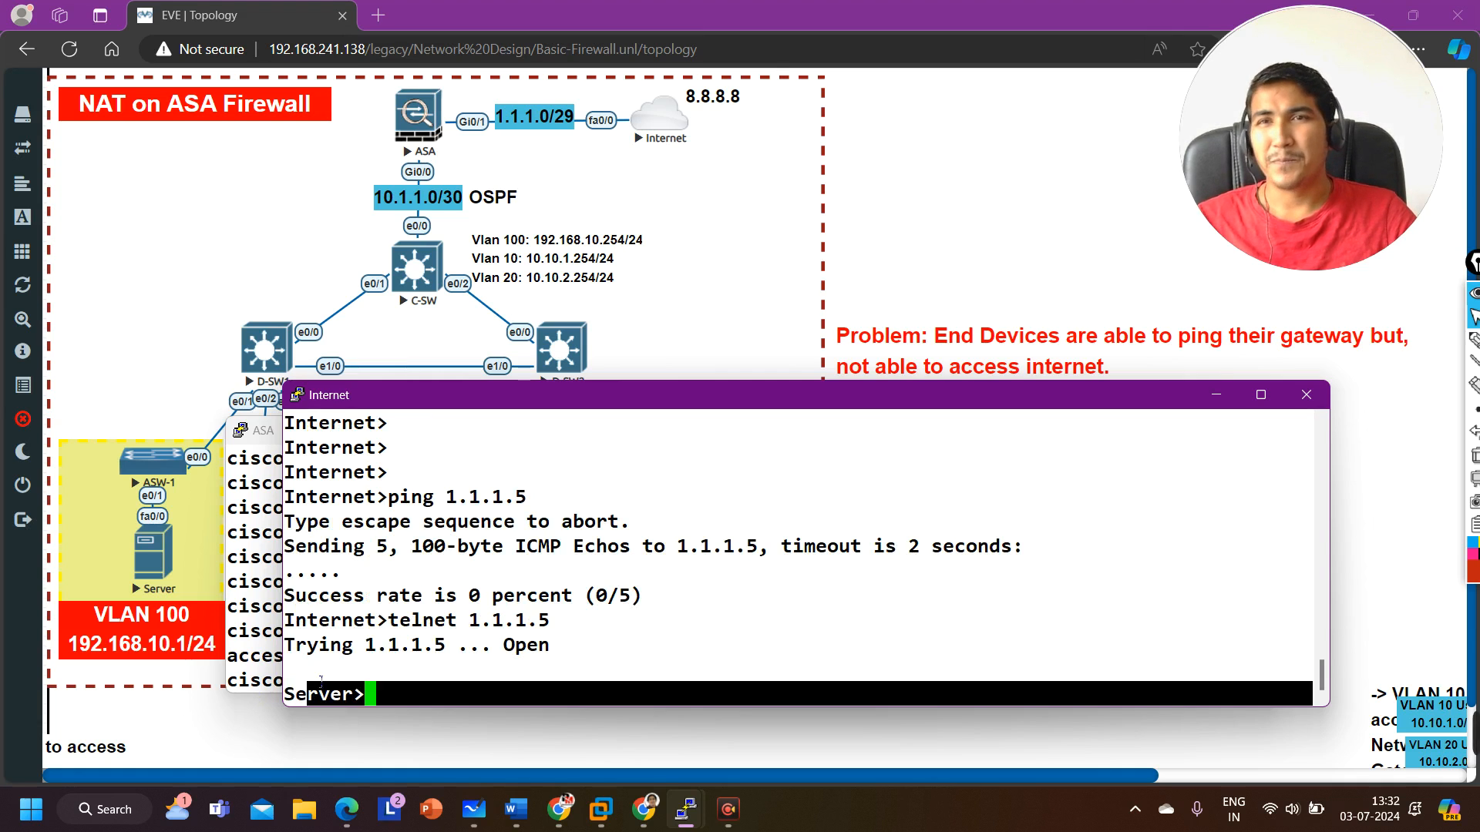
type("exit")
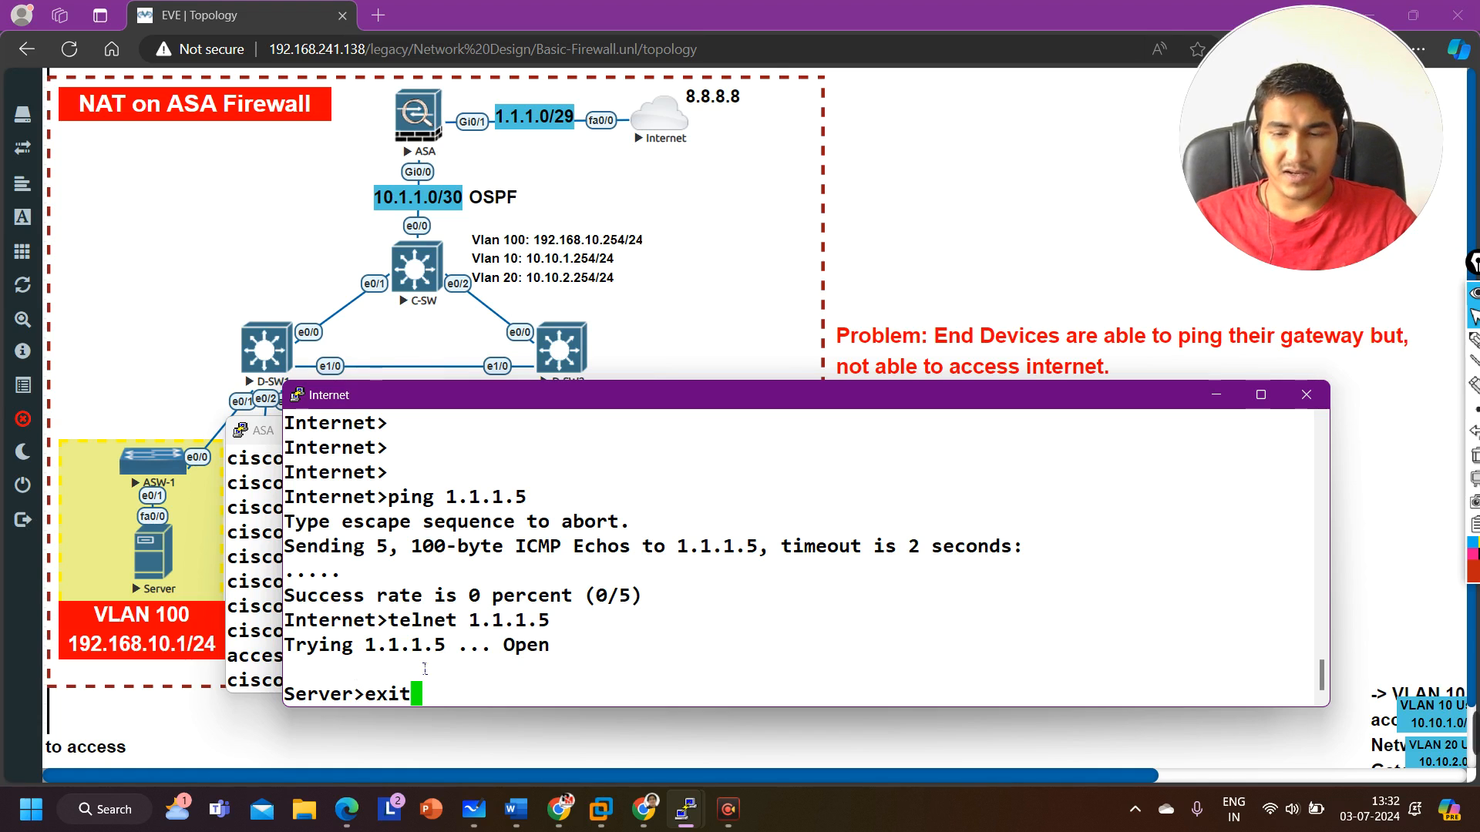
key("BackSpace")
key("BackSpace")
key("BackSpace")
key("BackSpace")
type("who")
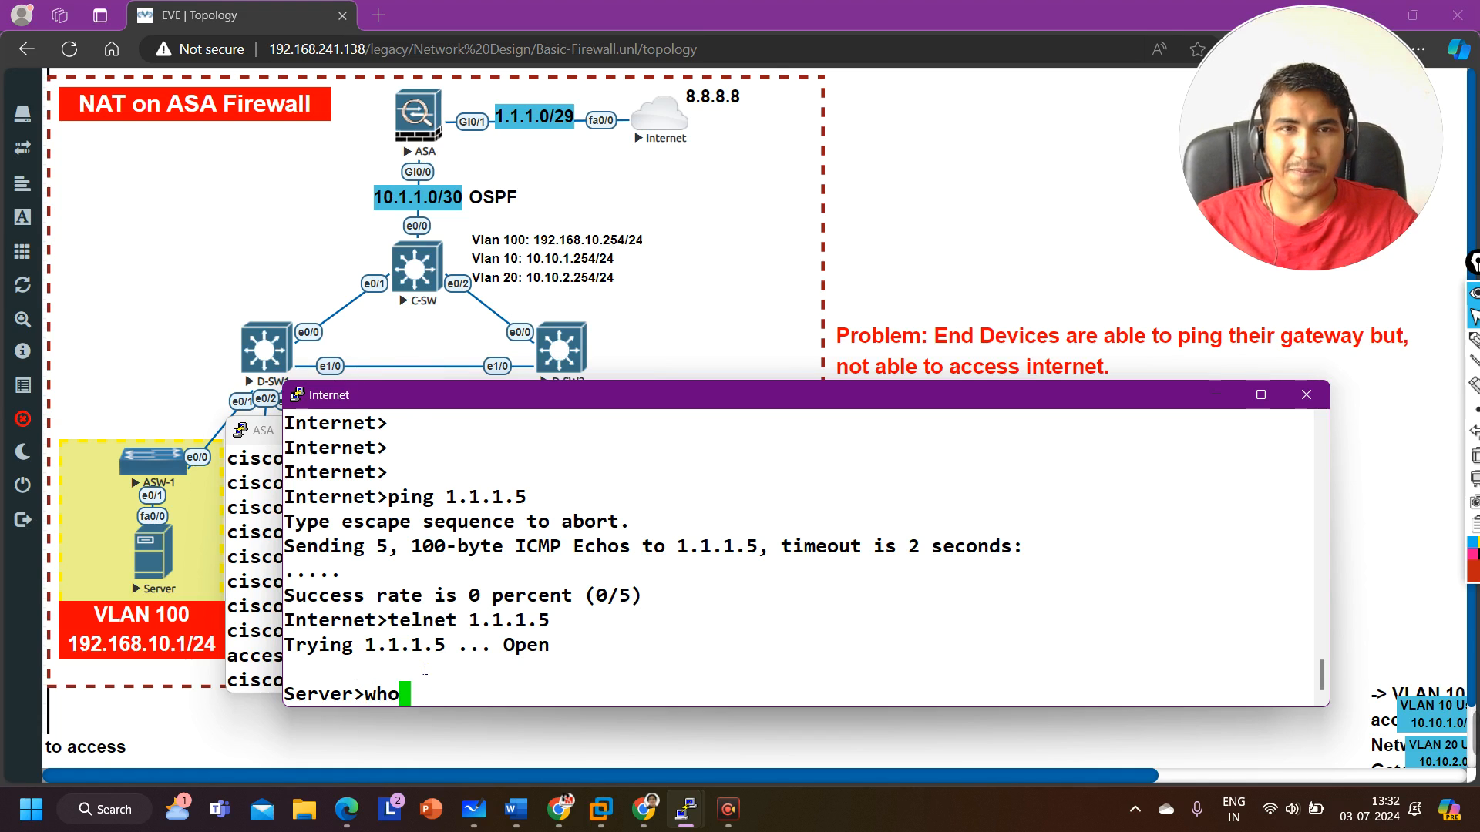
key("Return")
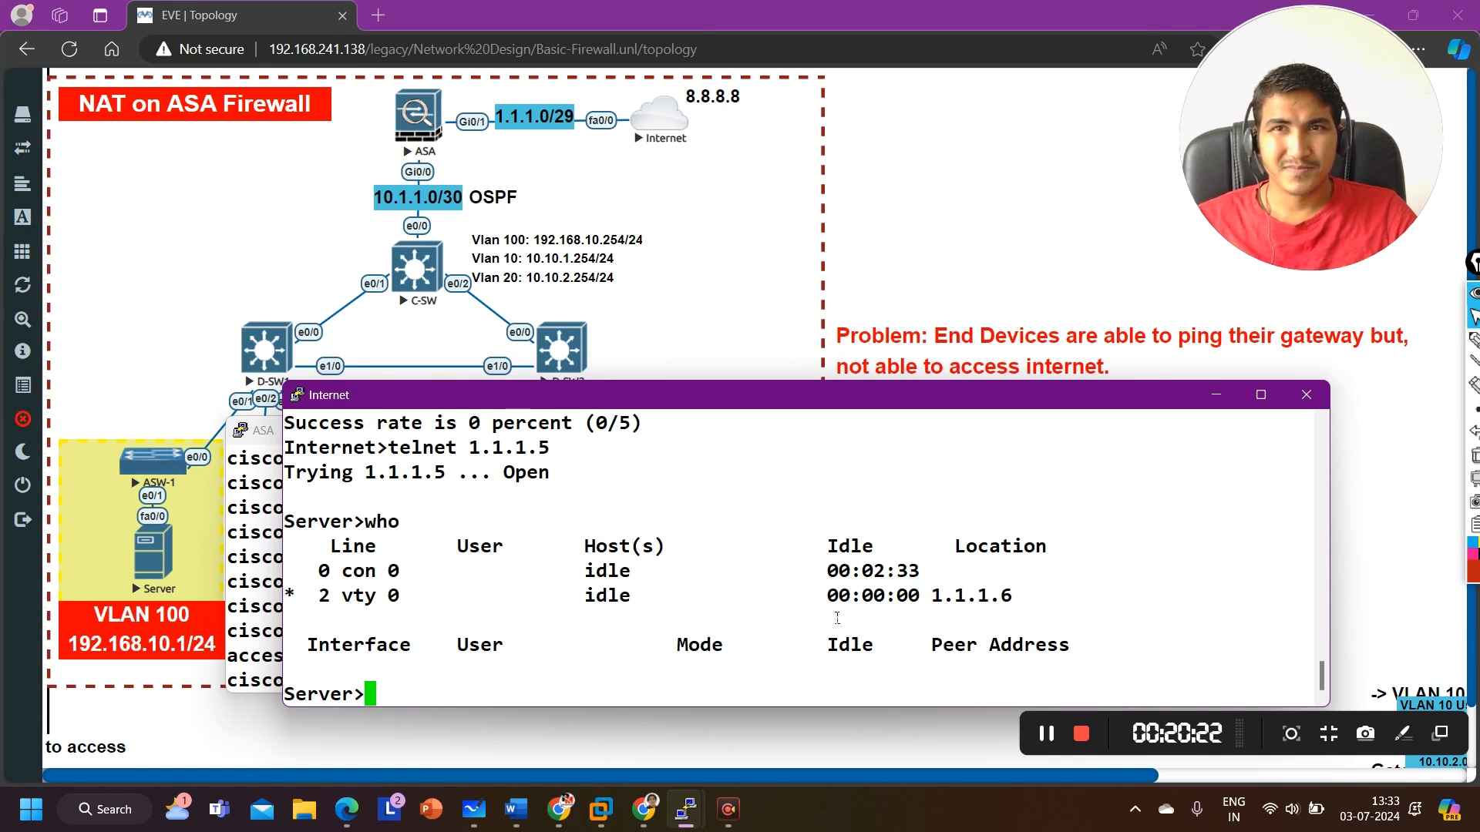
left_click_drag(931, 597, 1015, 599)
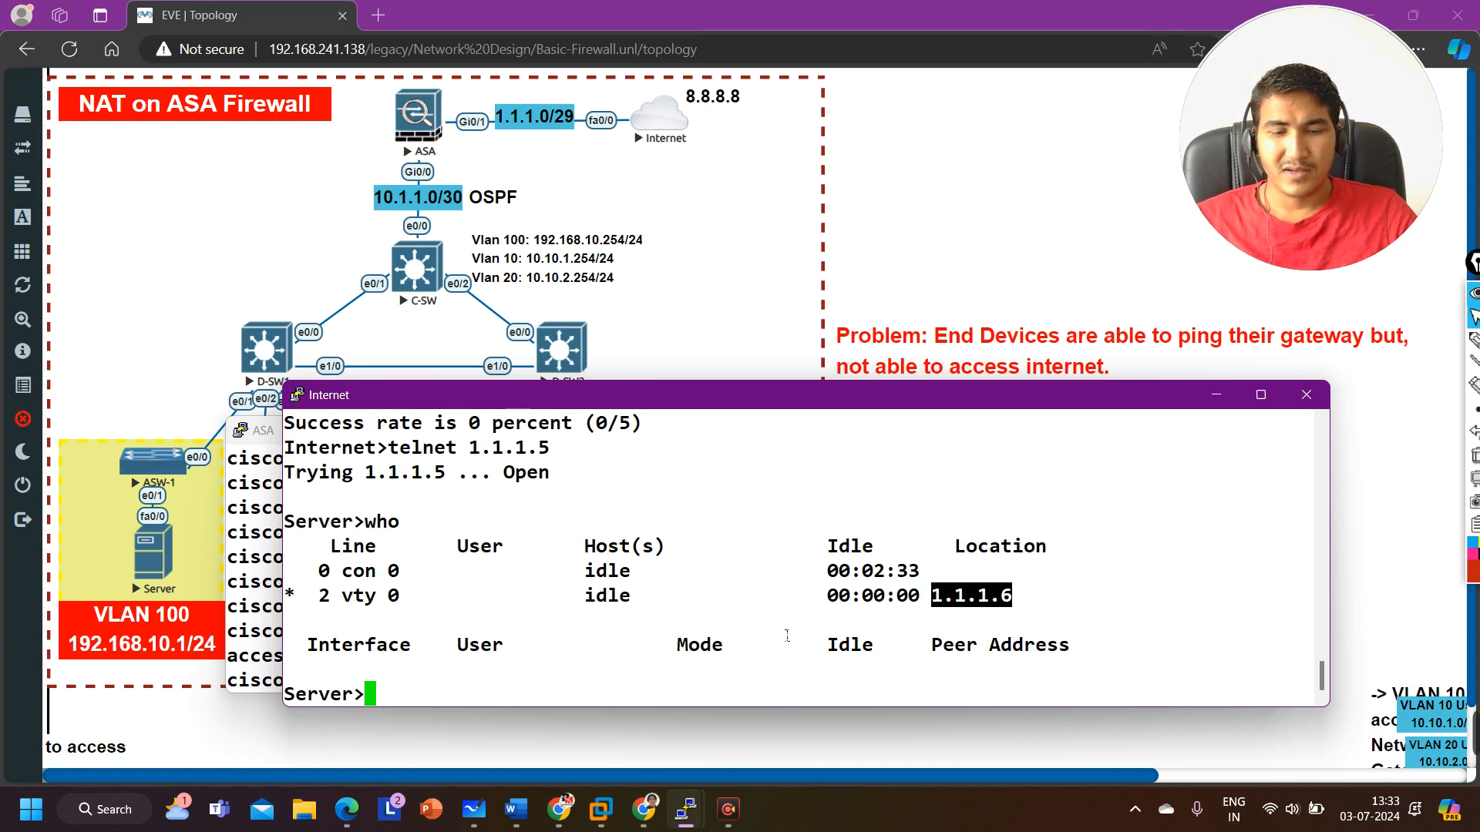
type("exit")
key("Return")
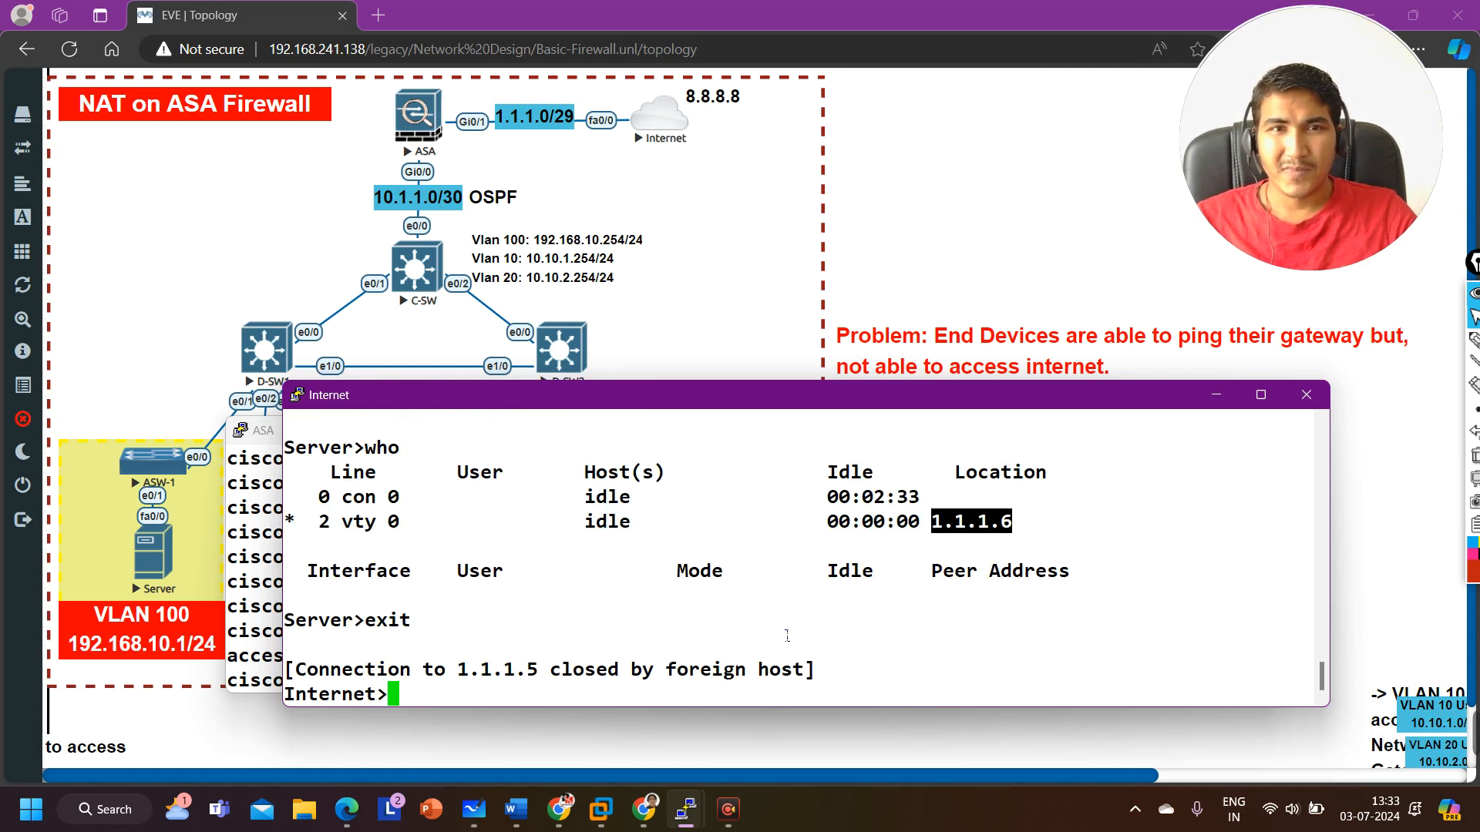
Step: Telnet to 1.1.1.5 from the Internet router using loopback 1 as the source interface
key("Return")
key("Return")
key("Return")
key("Return")
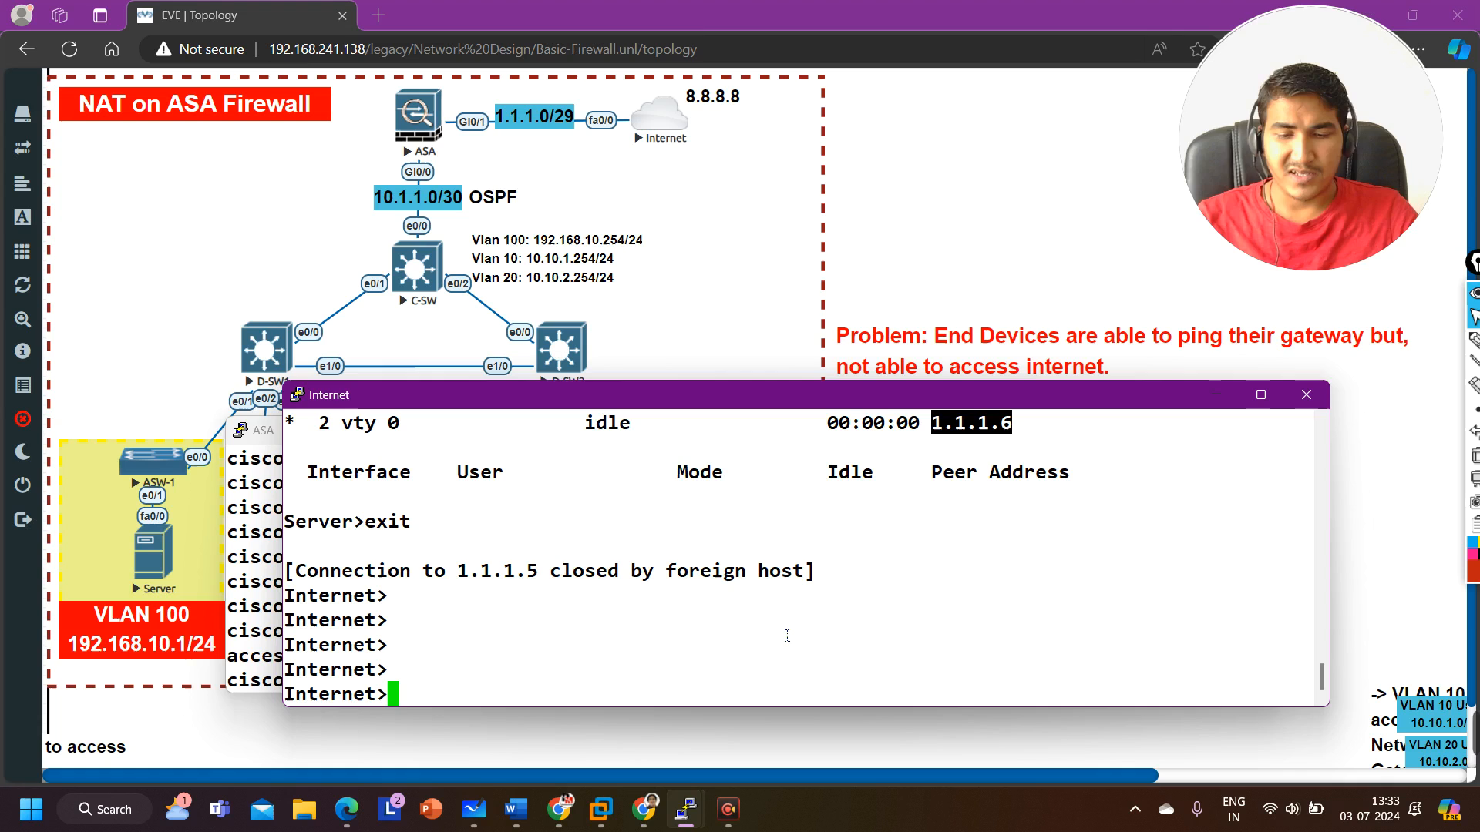
type("tel")
key("Tab")
type("1.1")
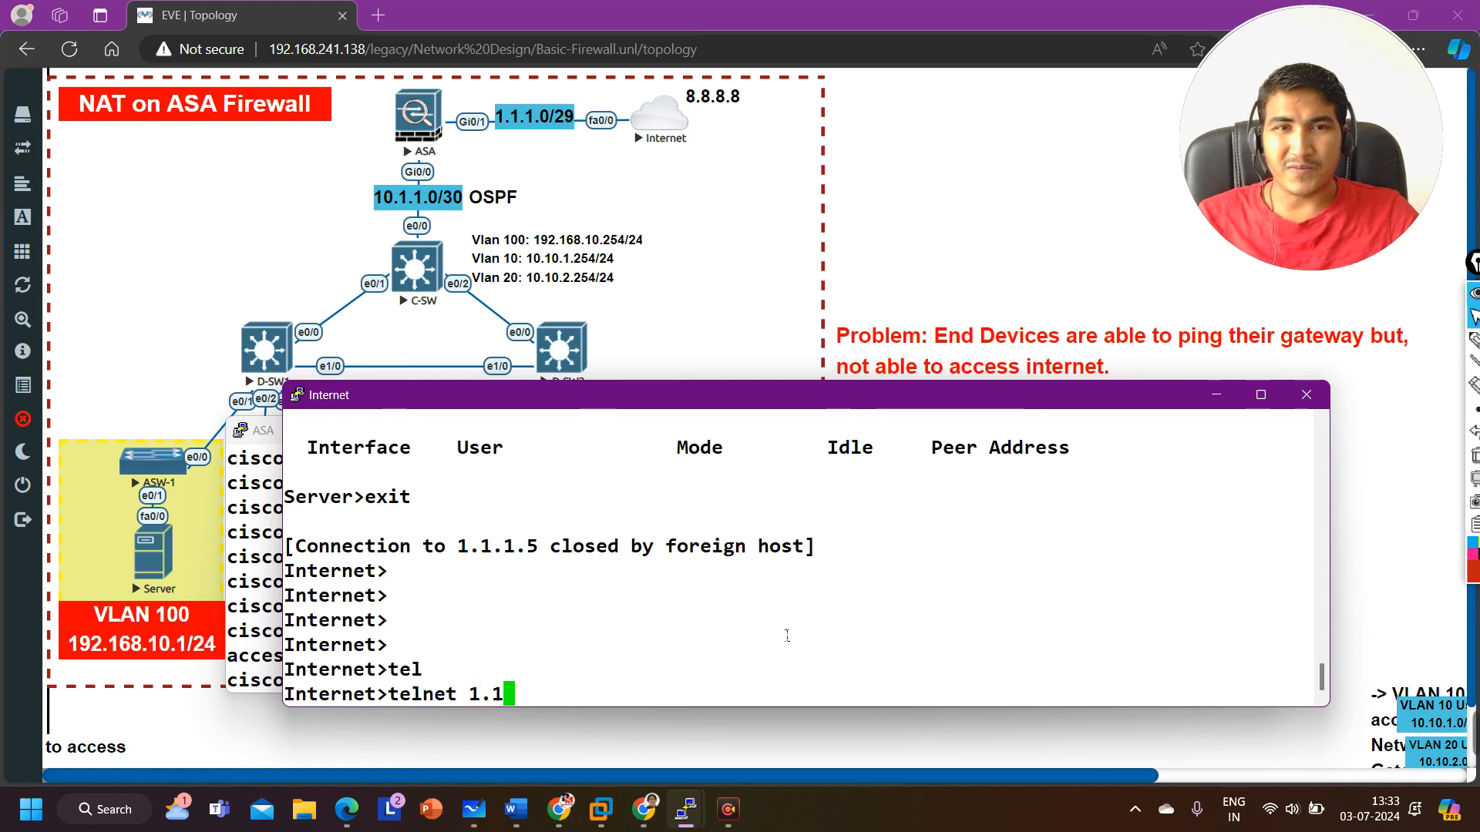
type(".1.5 ")
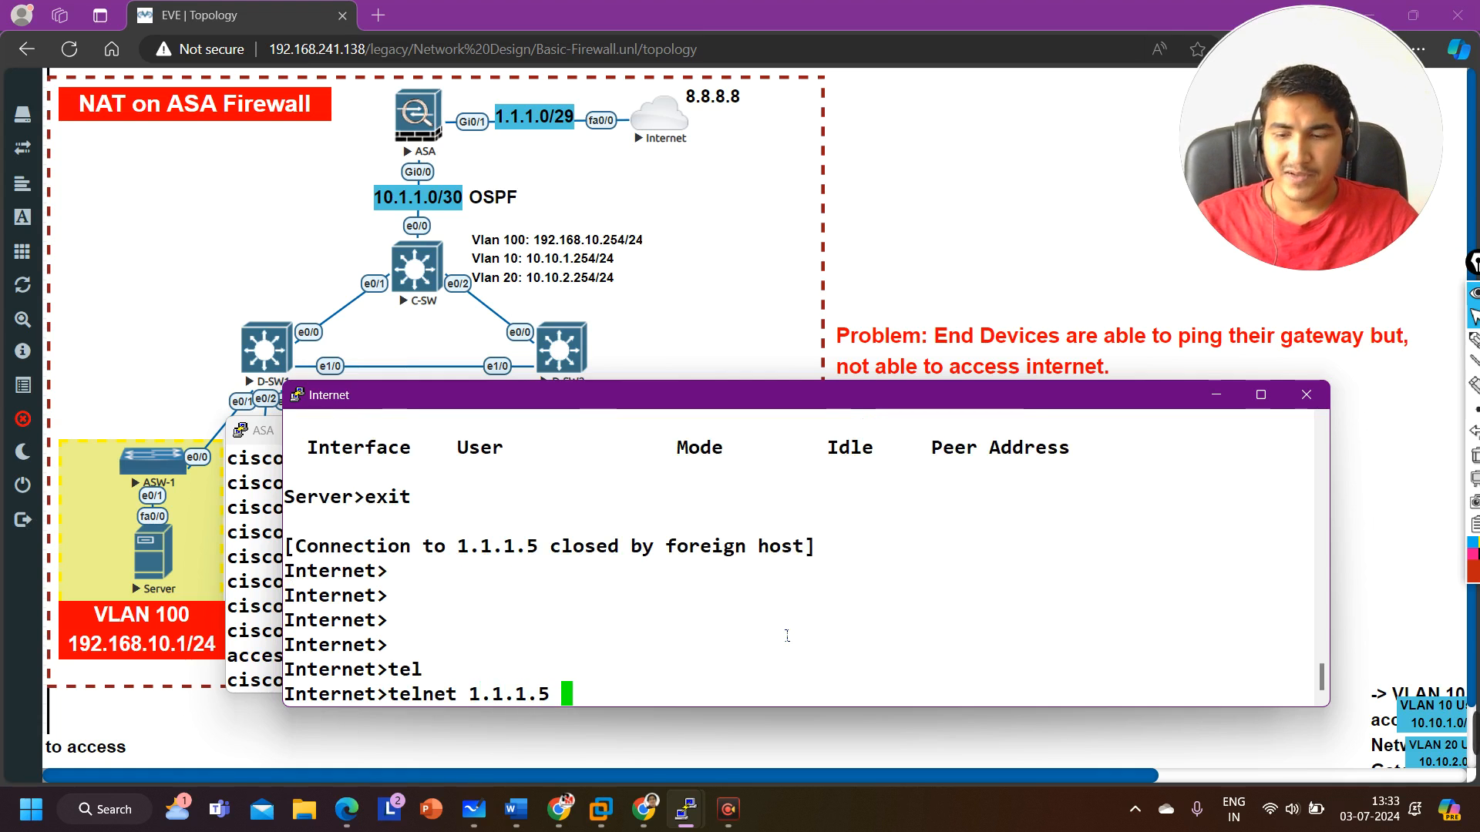
type("/so")
key("Tab")
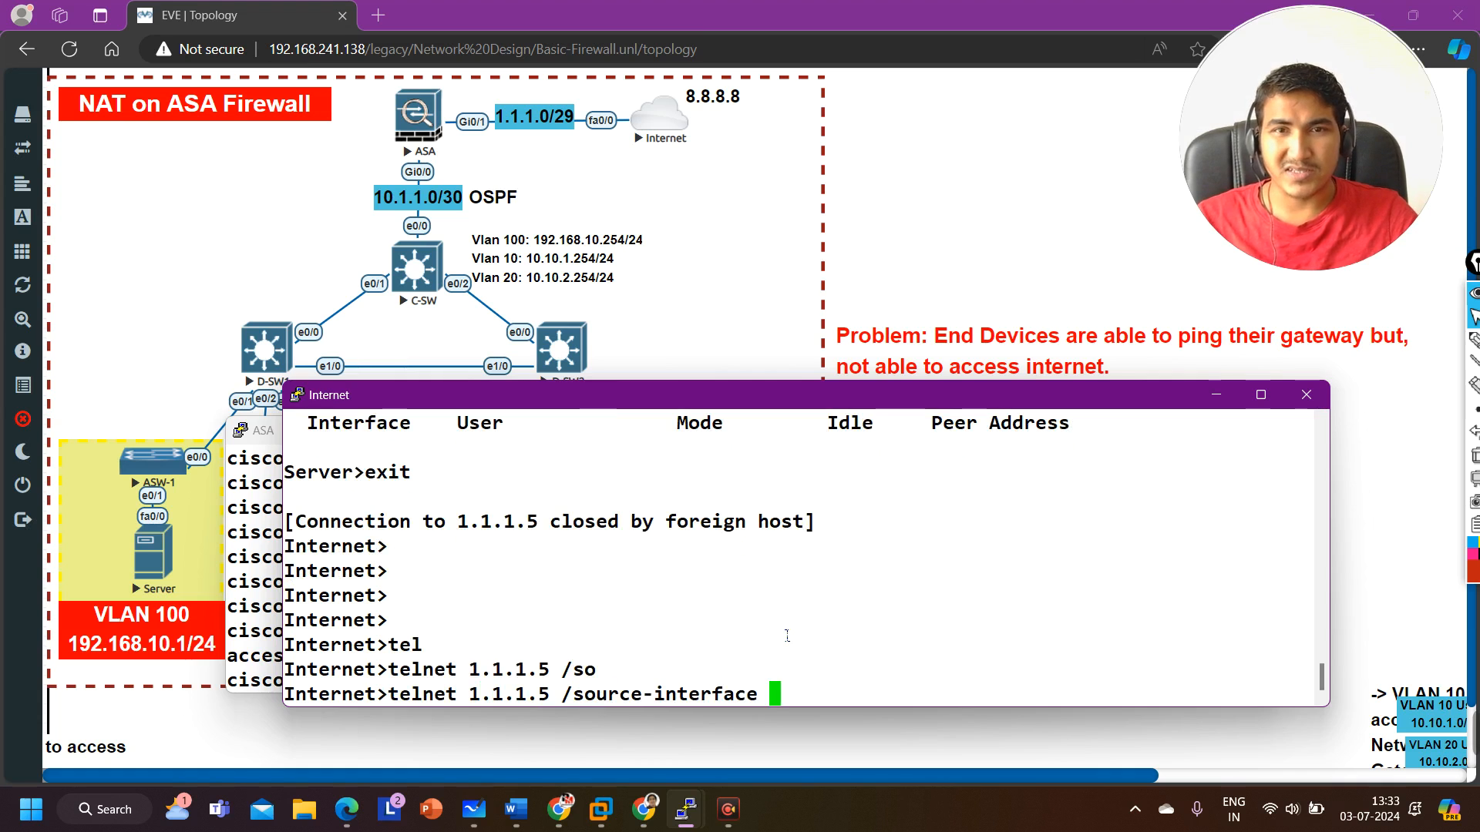
type("loo")
key("Tab")
type("1")
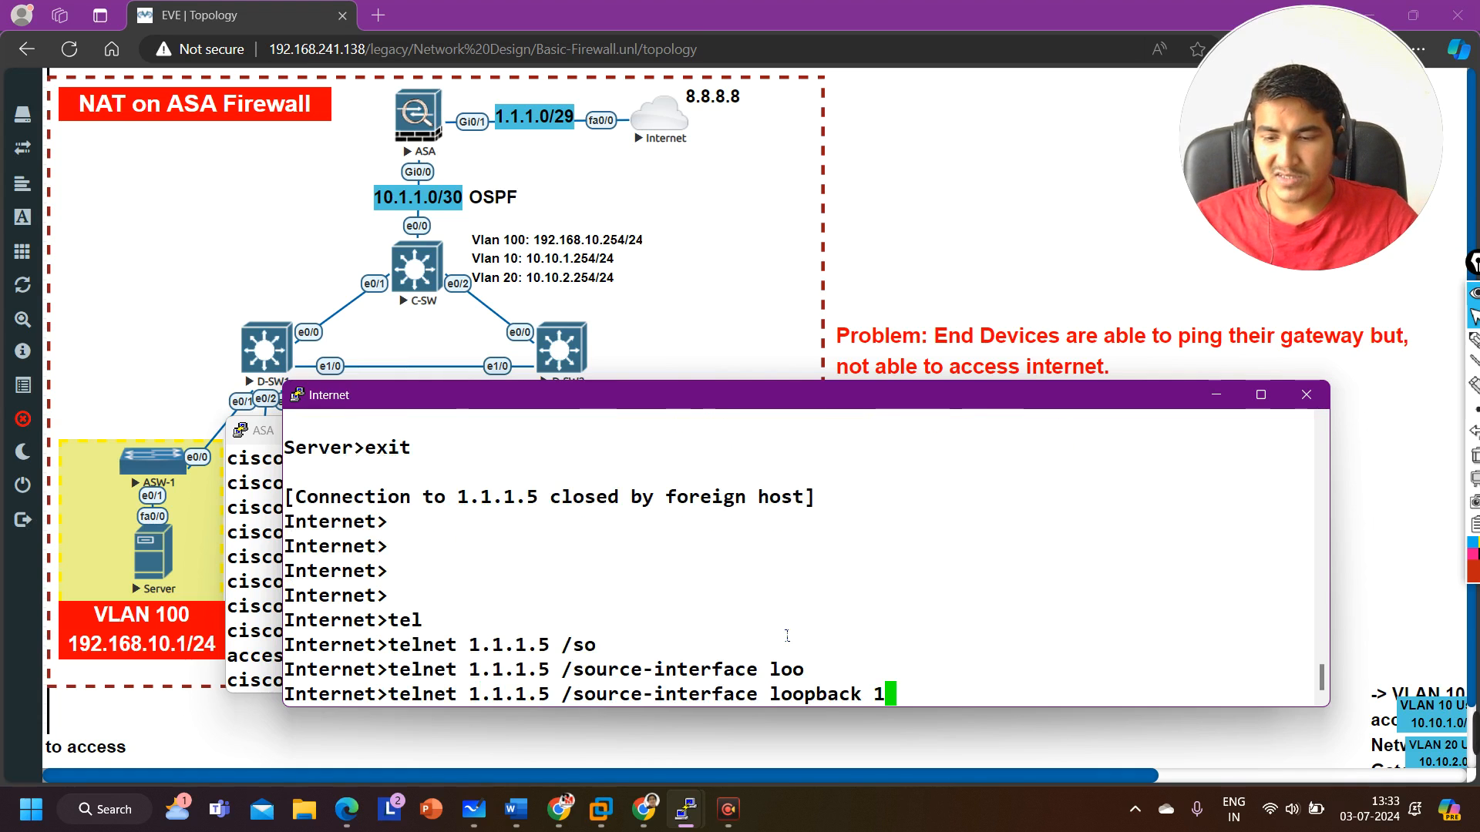
key("Return")
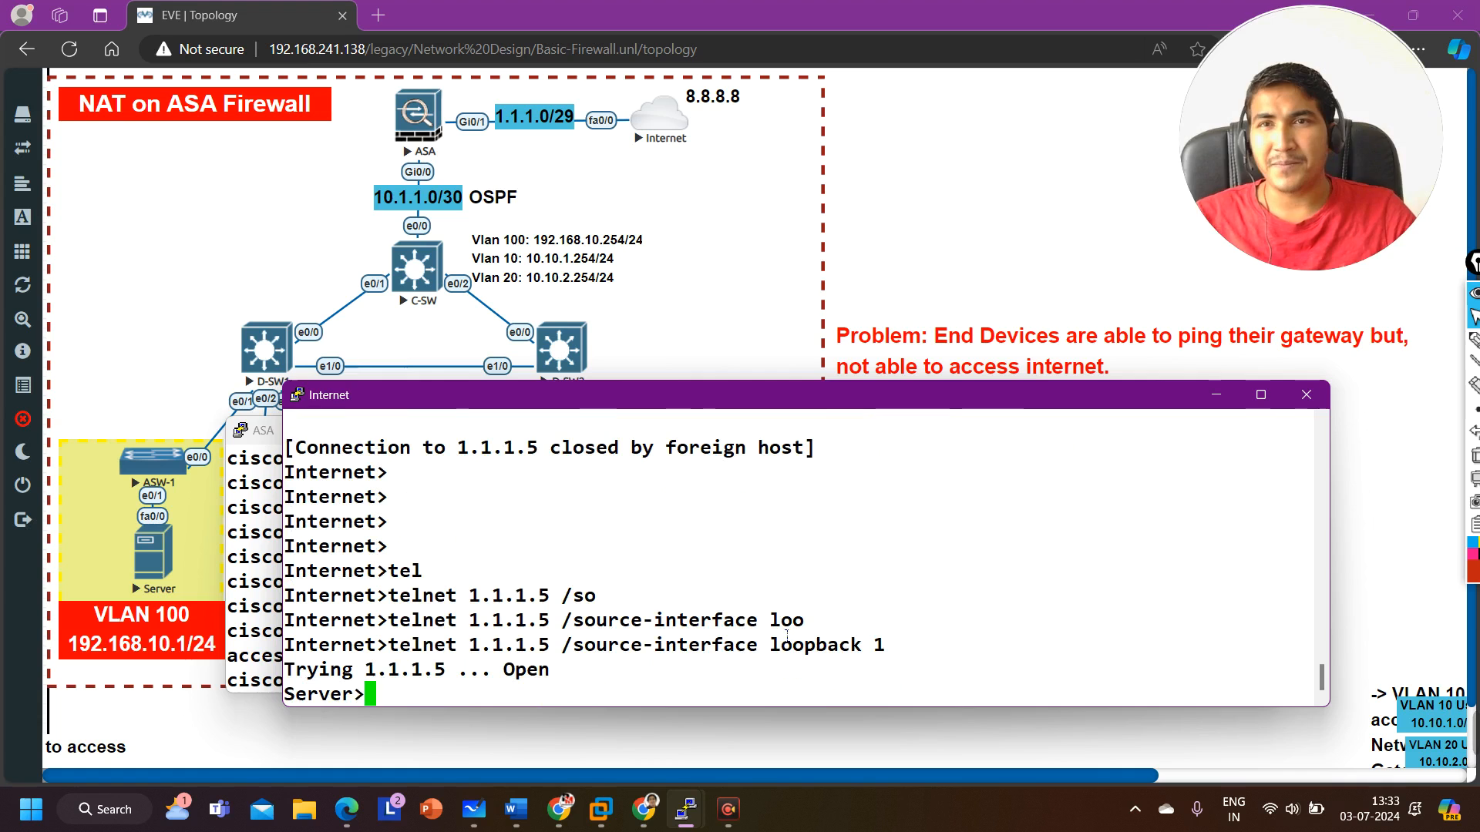
Step: Run who in the new server session to examine its source location, then exit the telnet session
key("Return")
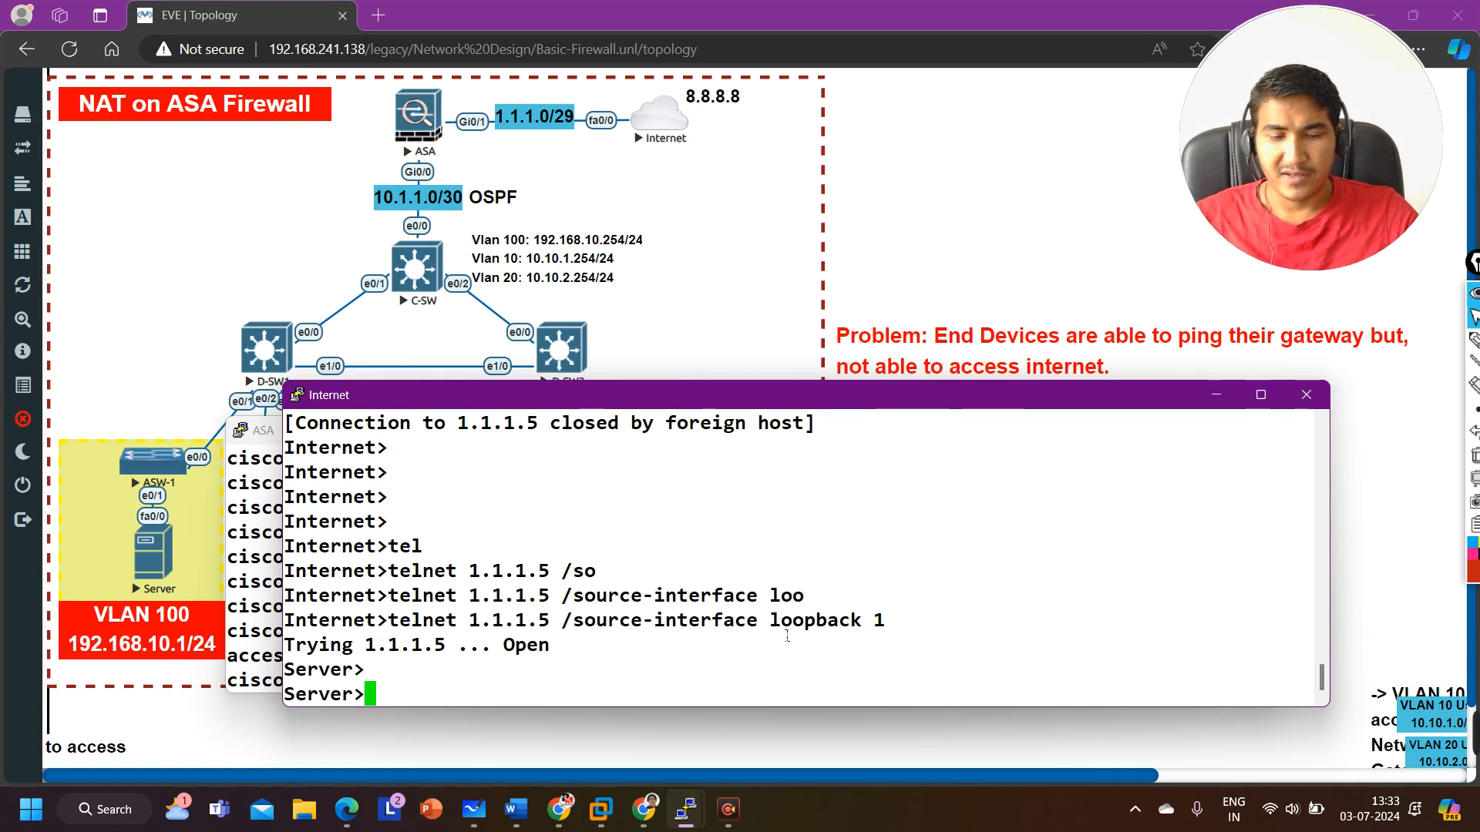
type("who")
key("Return")
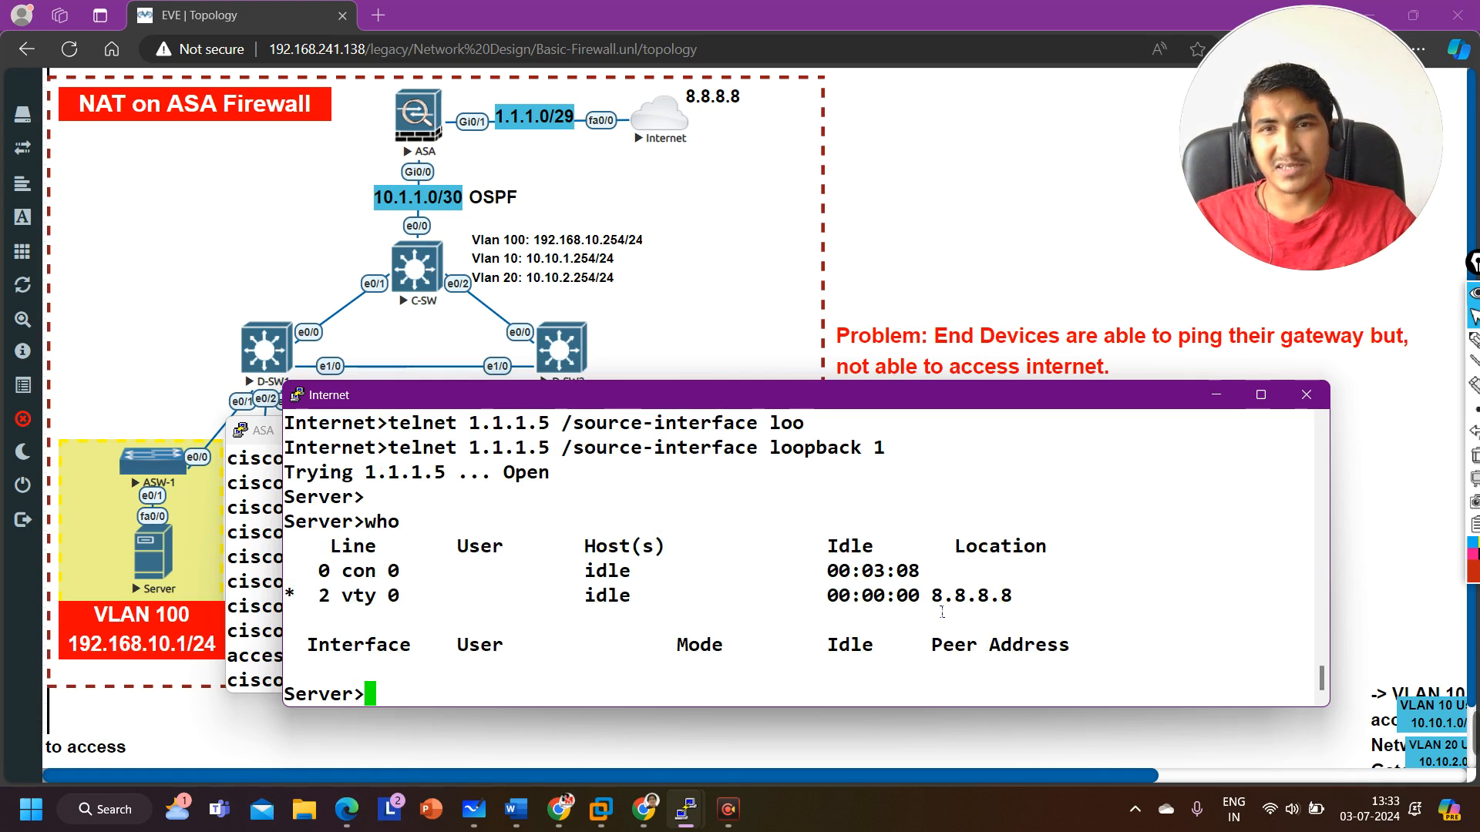
left_click_drag(934, 598, 1042, 603)
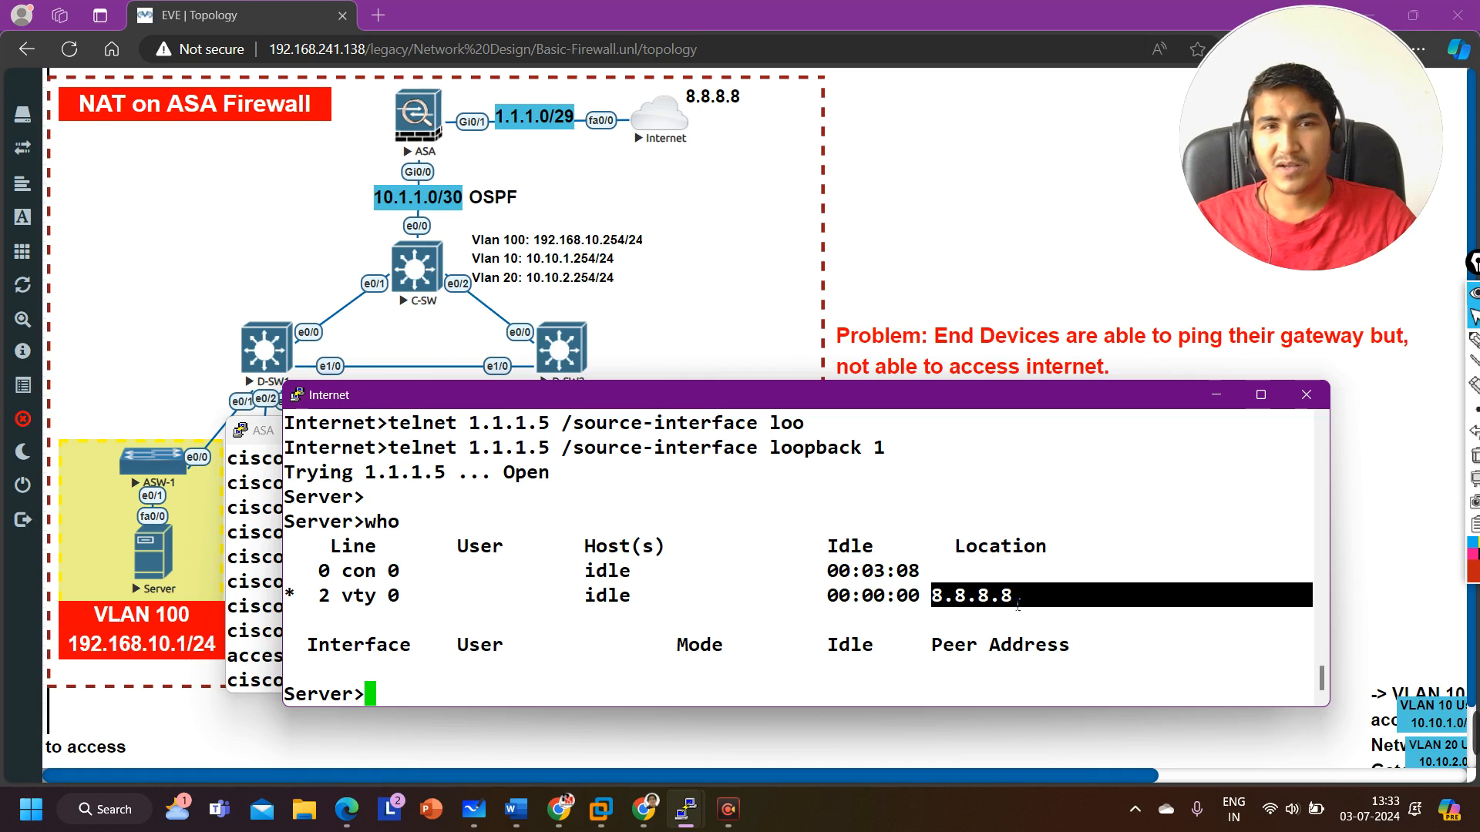
type("exit")
key("Return")
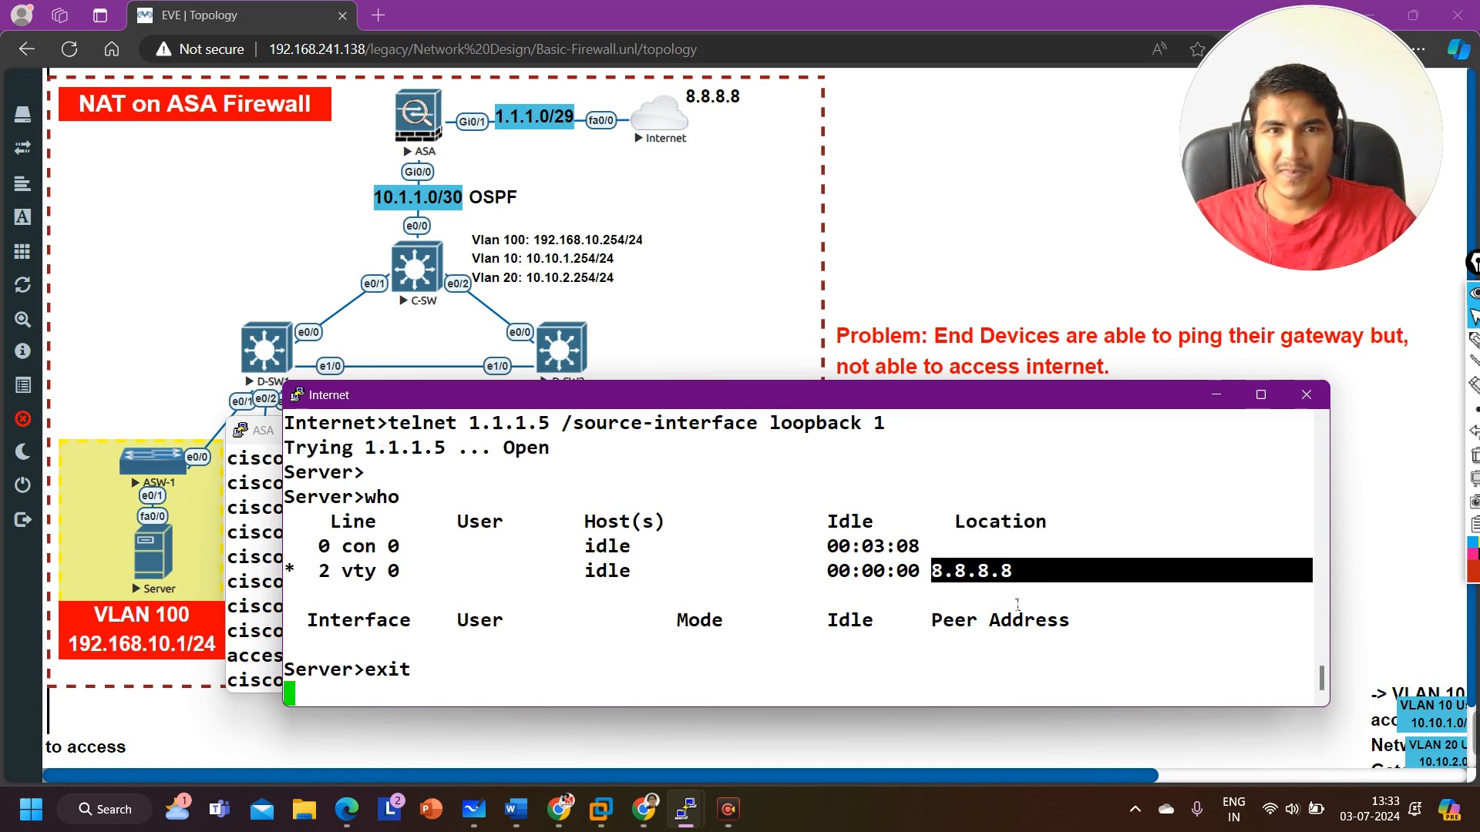
key("Return")
key("Return")
key("Return")
key("Return")
key("Return")
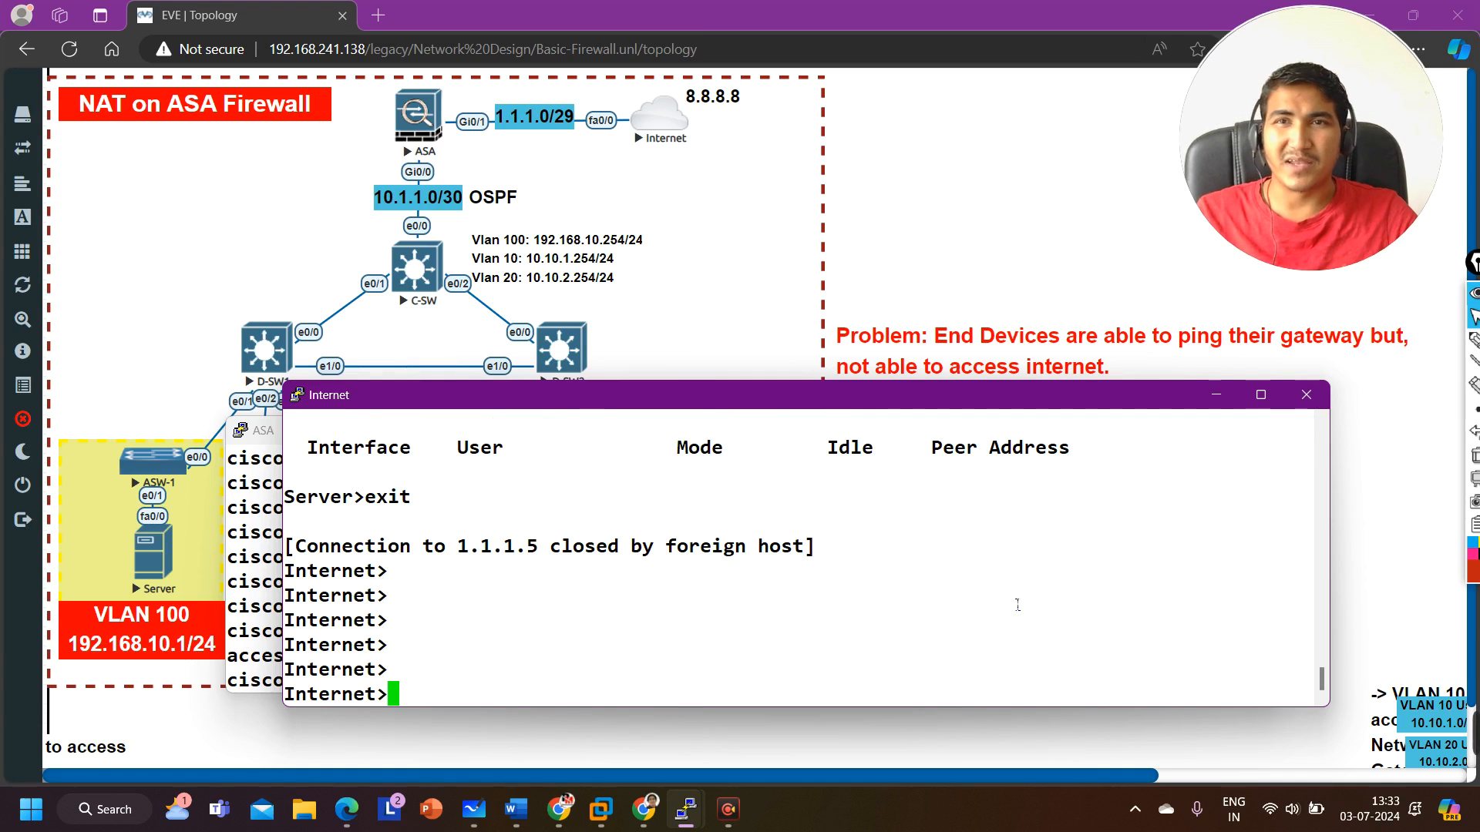
left_click(965, 254)
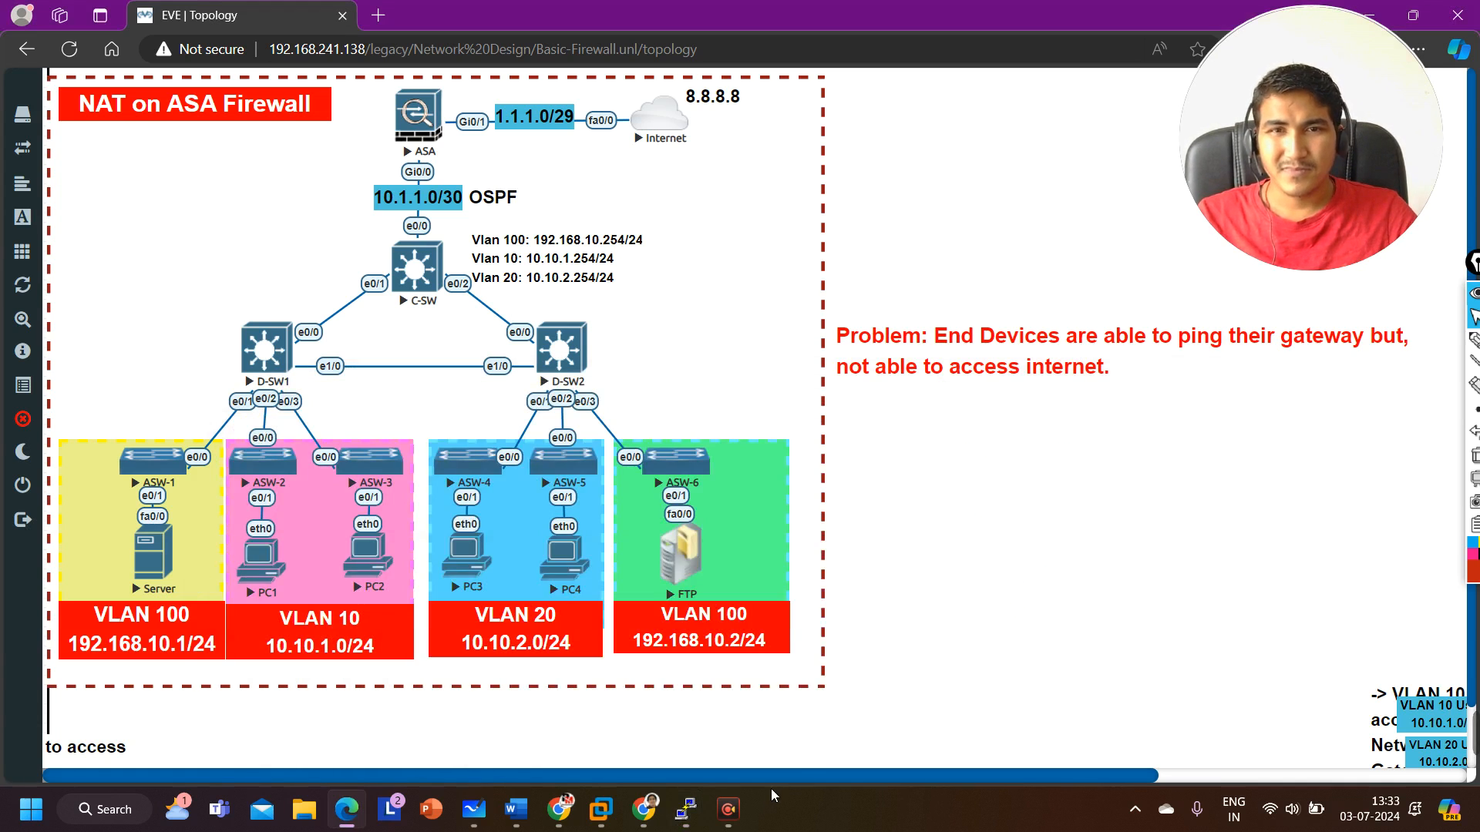
mouse_move(685, 810)
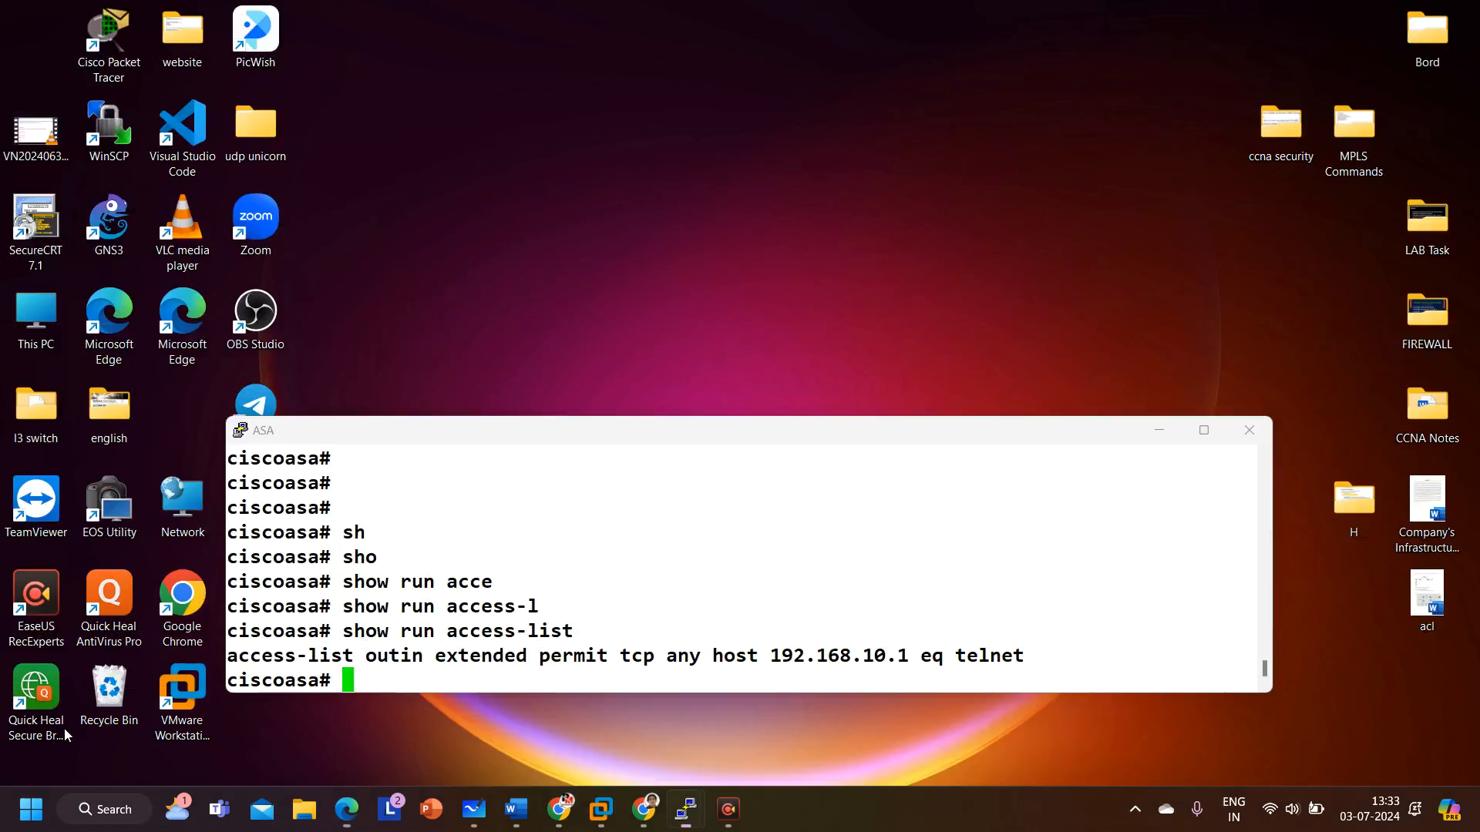
left_click(65, 736)
type("wr")
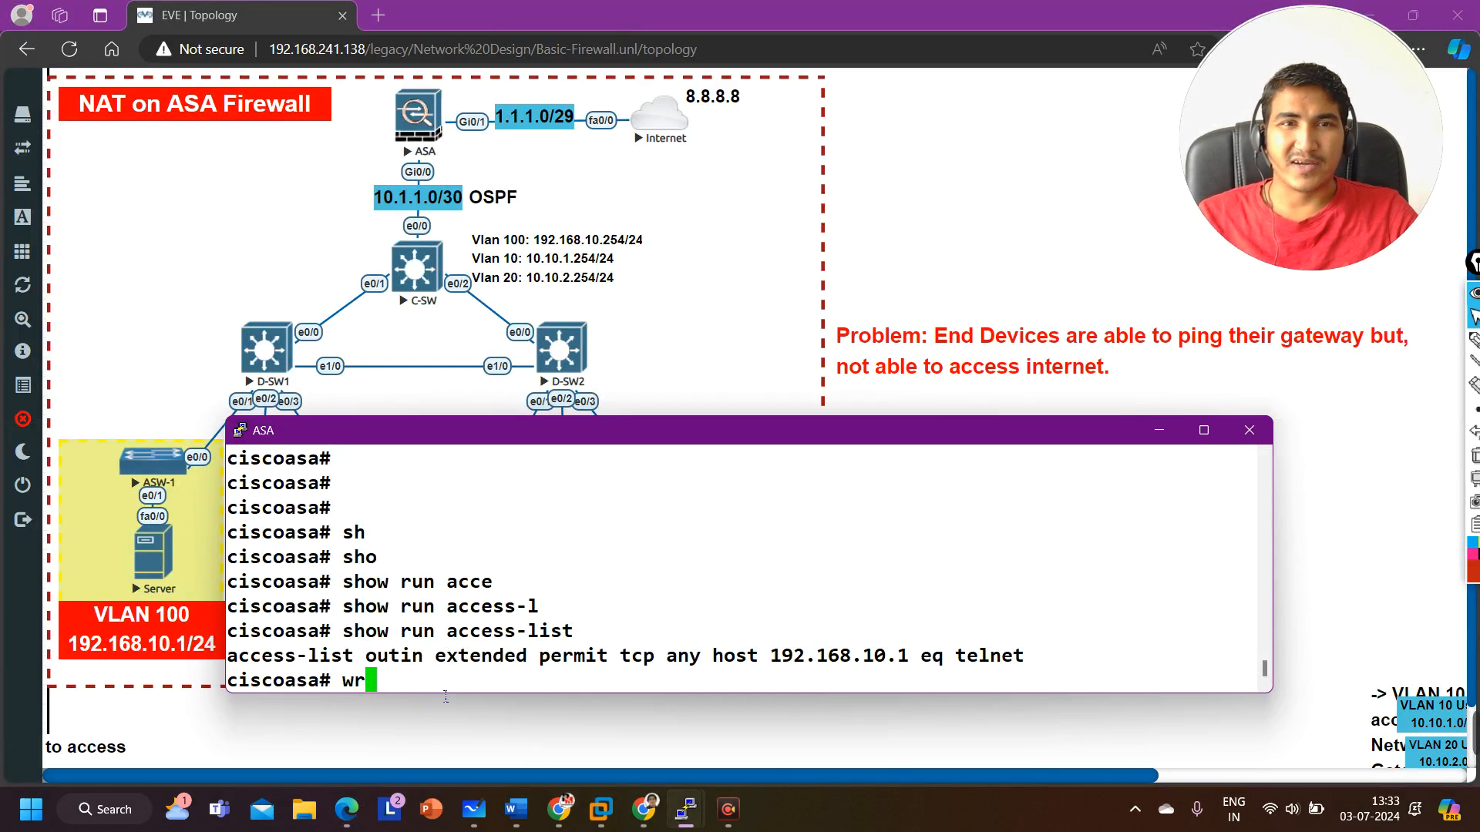
left_click(996, 208)
Step: Switch to the C-SW console and save its running configuration with wr
mouse_move(678, 809)
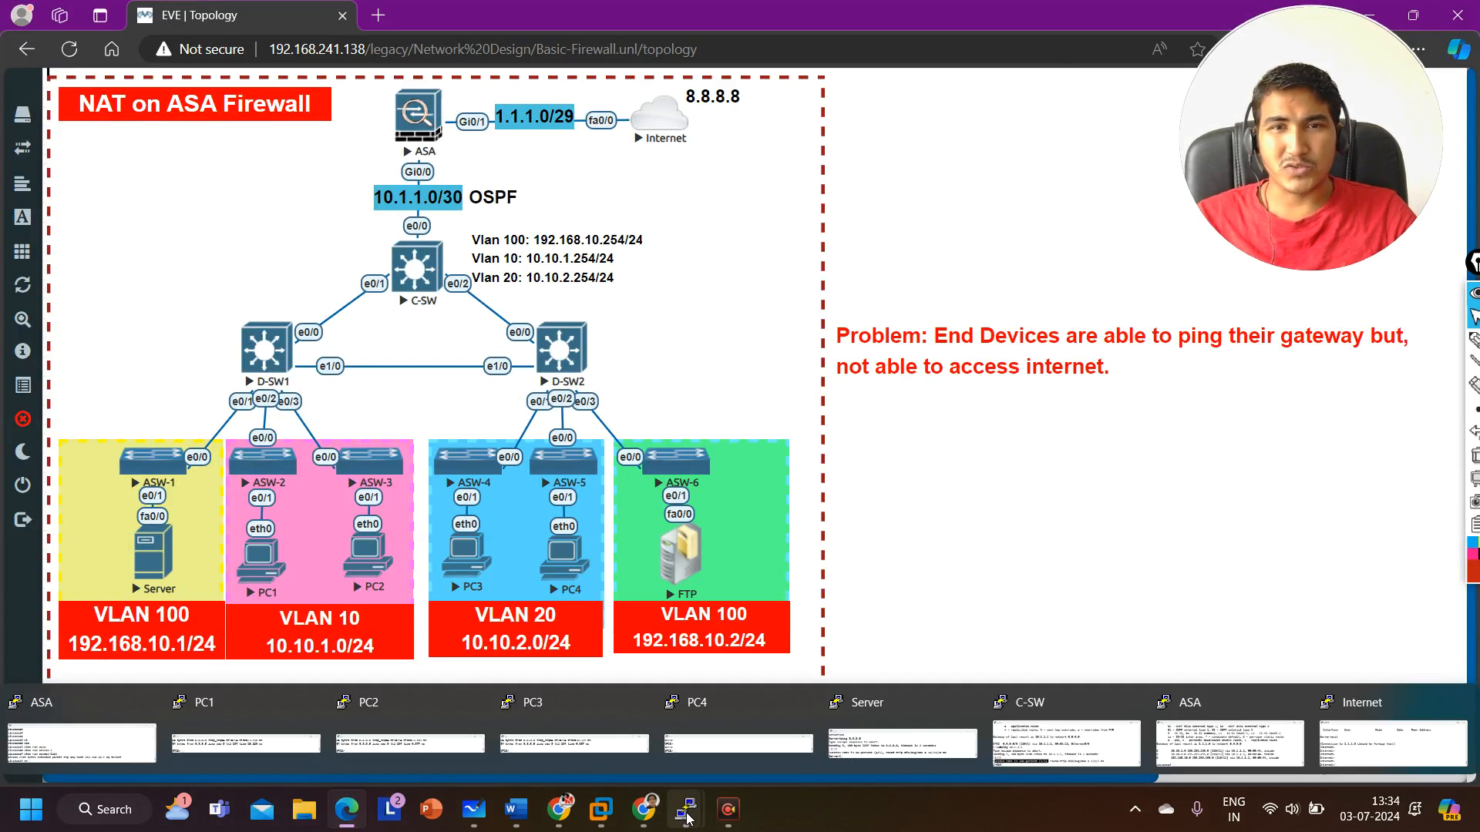
left_click(1078, 746)
type("wr")
key("Return")
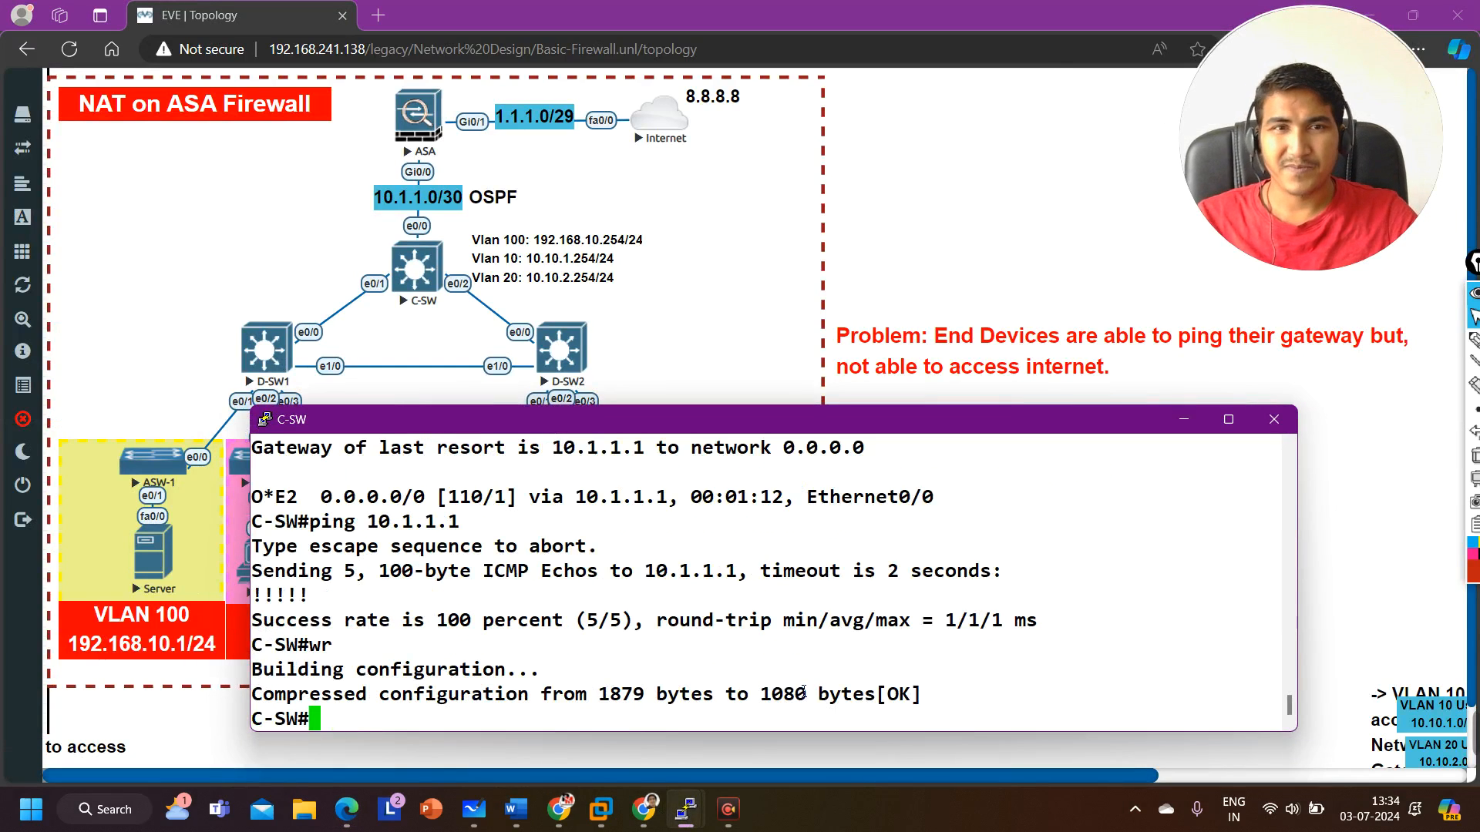
key("Return")
key("Return")
key("Return")
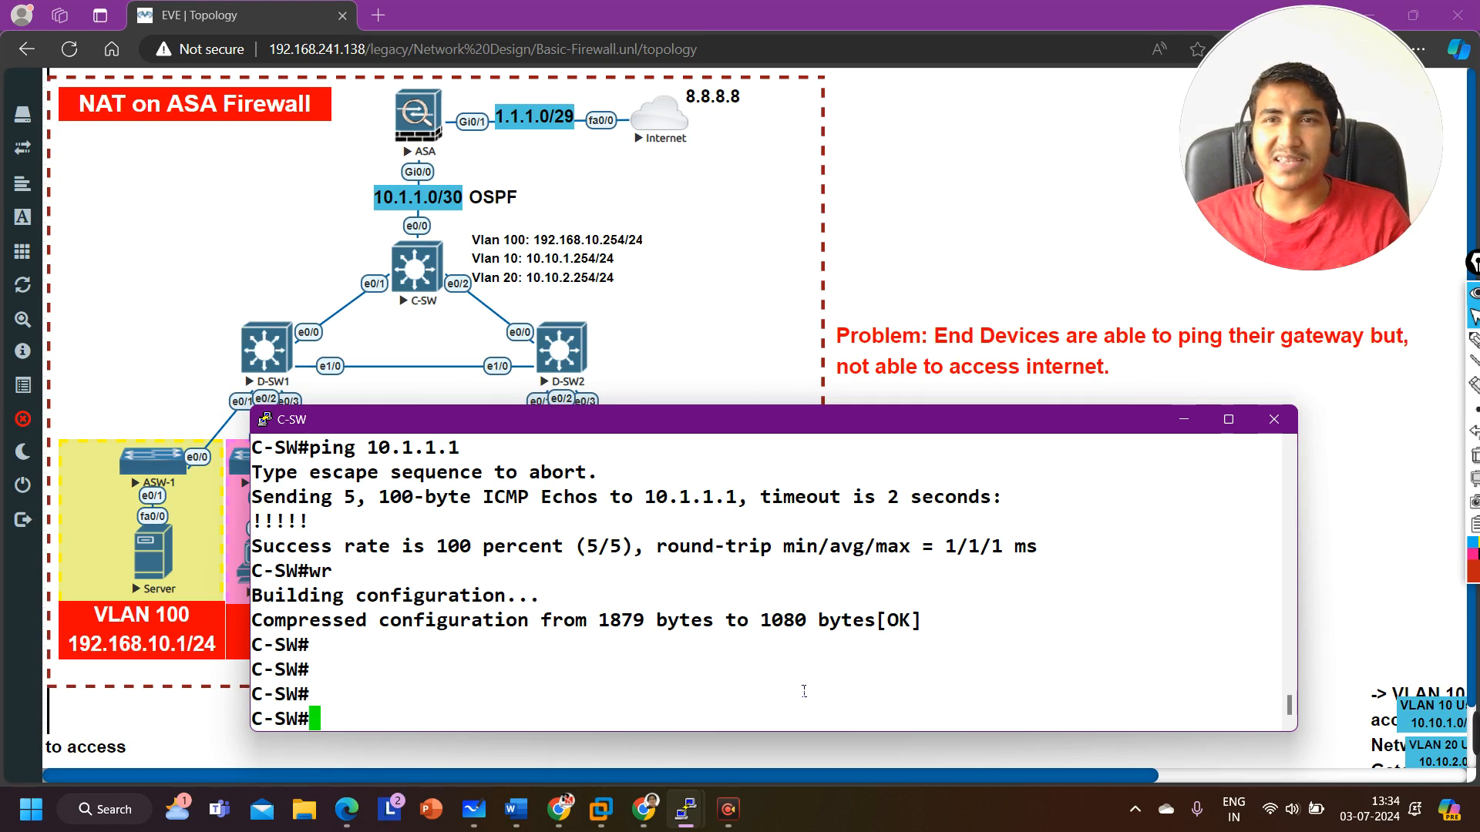
left_click(1395, 589)
mouse_move(1470, 734)
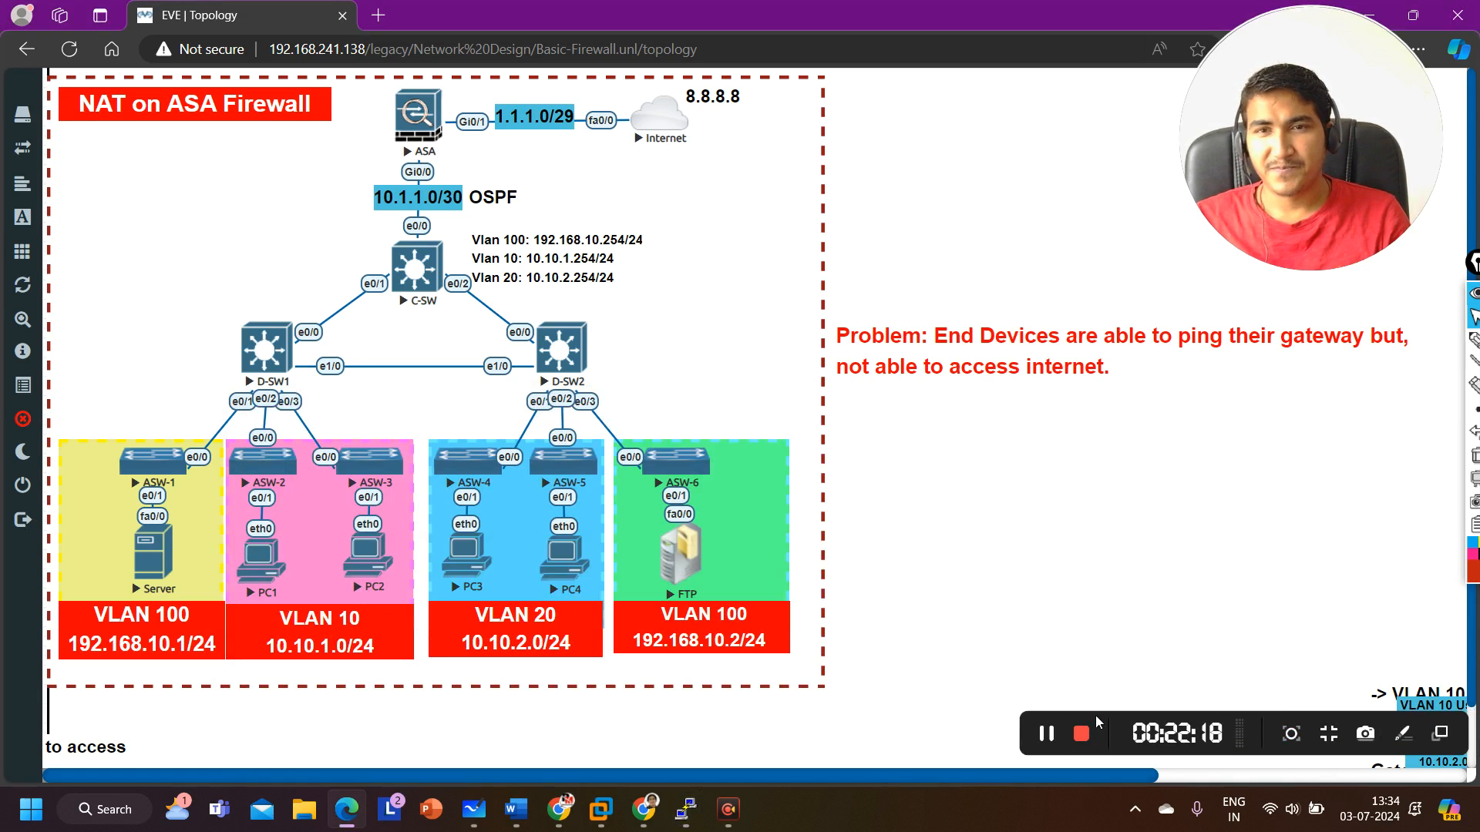